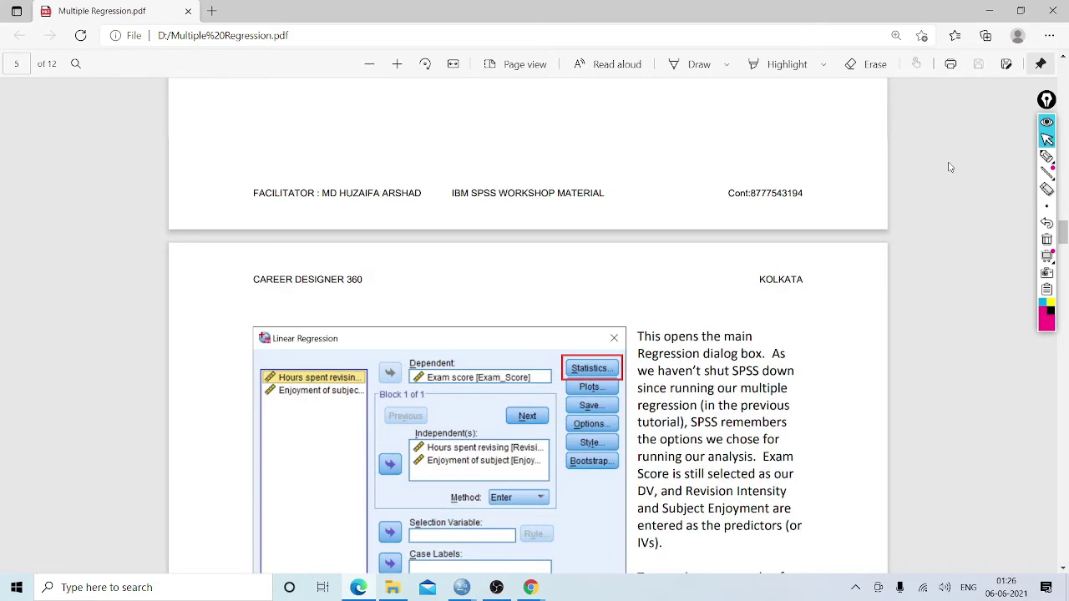
# - Examine the tutorial's section on re-running the linear regression and its main dialog on pages 4 and 5
pyautogui.scroll(3, 949, 167)
pyautogui.scroll(1, 949, 167)
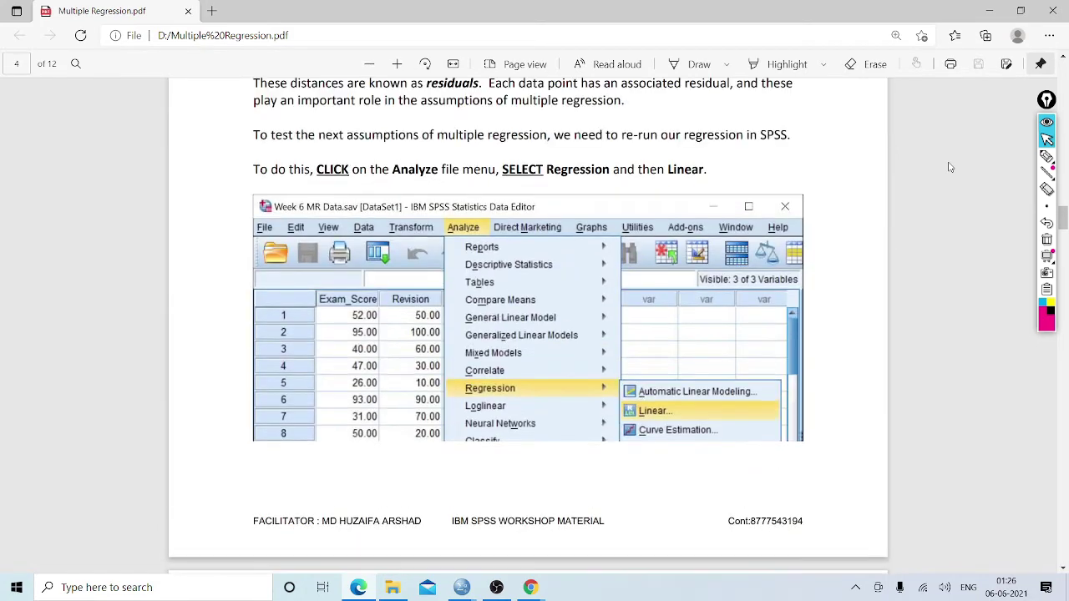
pyautogui.scroll(-1, 949, 167)
pyautogui.scroll(-3, 949, 167)
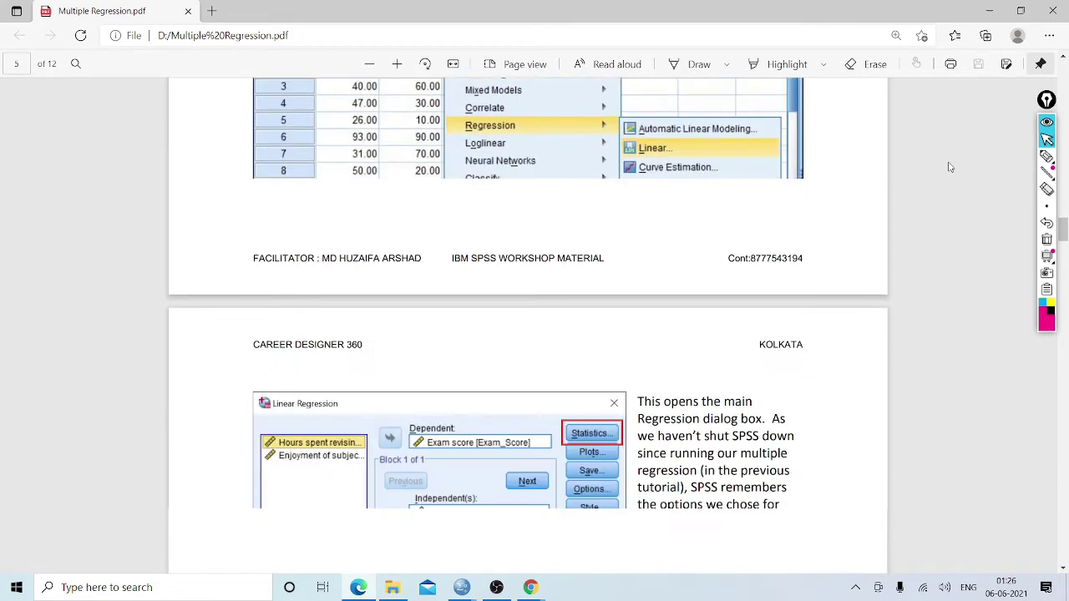
pyautogui.scroll(-2, 949, 167)
pyautogui.scroll(-2, 949, 167)
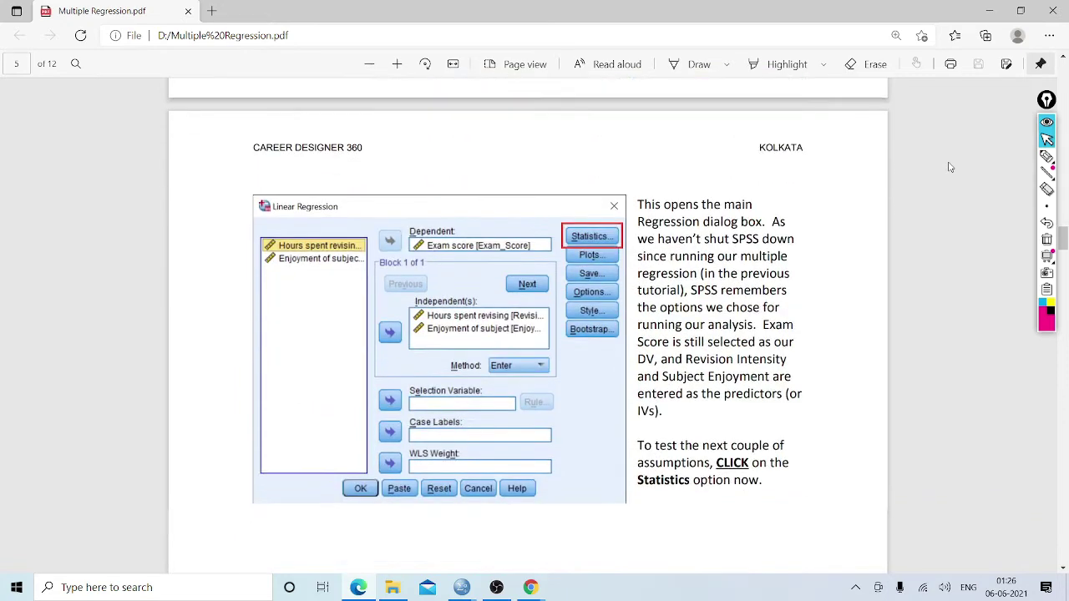
pyautogui.scroll(1, 948, 167)
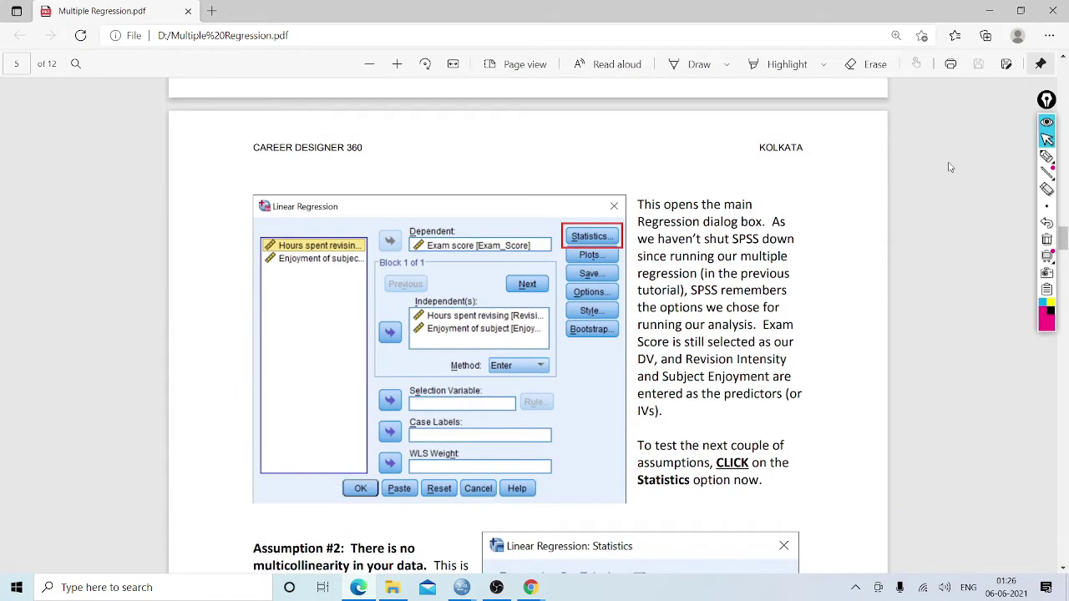
pyautogui.scroll(-10, 948, 167)
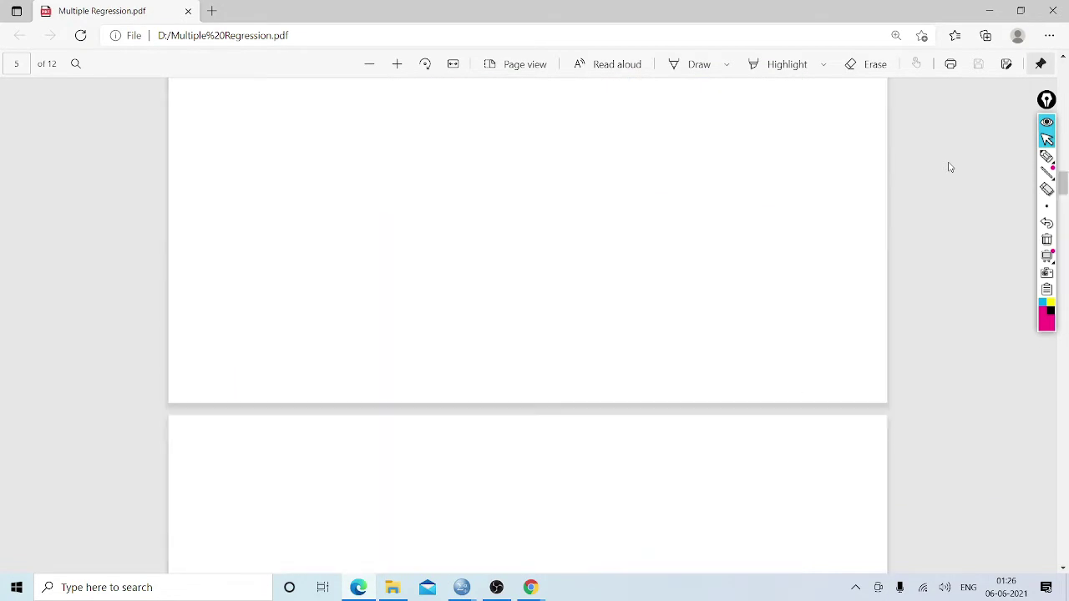
# - Review the tutorial from page 1 through the linearity and residuals sections to Assumptions #2 and #3 on page 5
pyautogui.scroll(20, 948, 167)
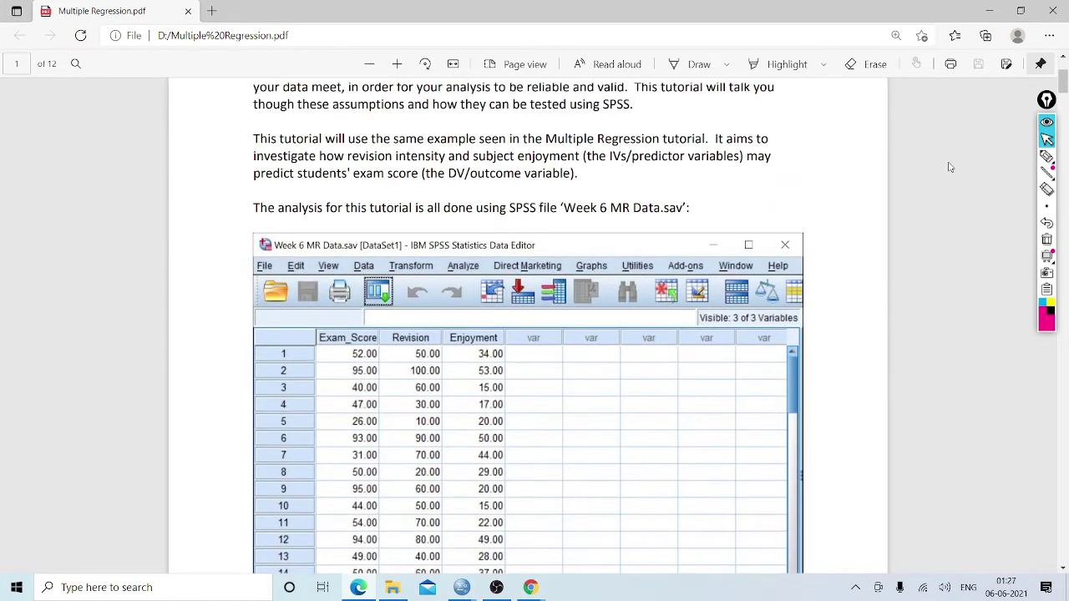
pyautogui.scroll(3, 949, 167)
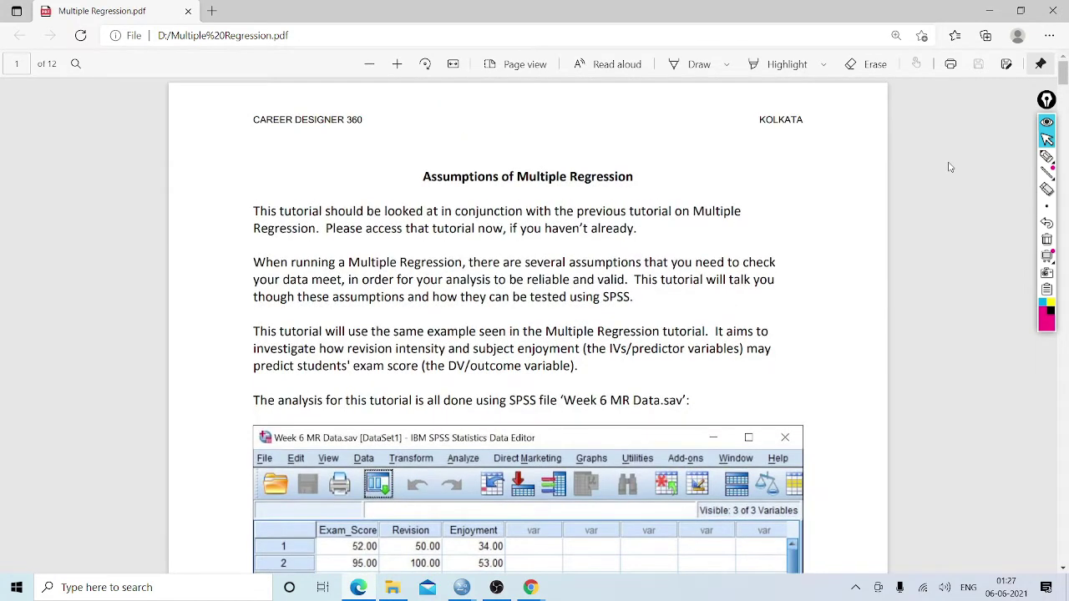
pyautogui.scroll(-8, 949, 167)
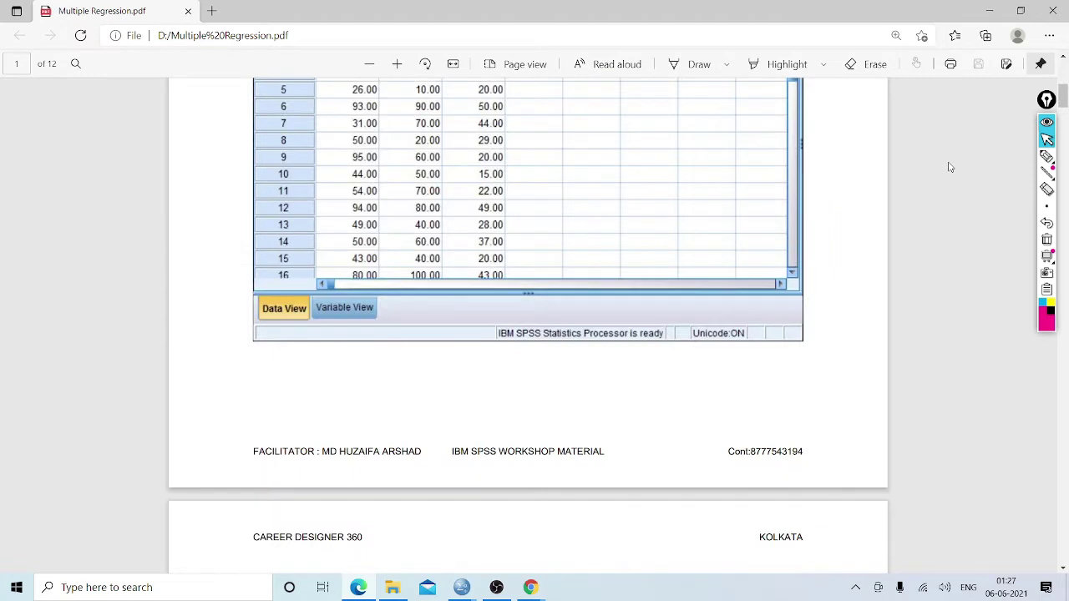
pyautogui.scroll(-15, 948, 167)
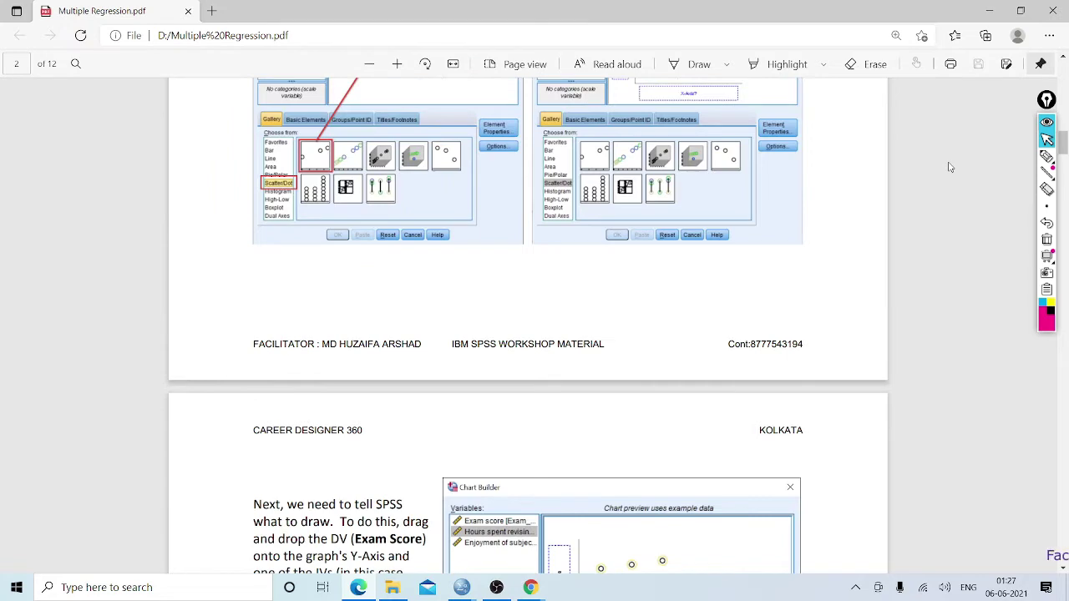
pyautogui.scroll(-10, 949, 167)
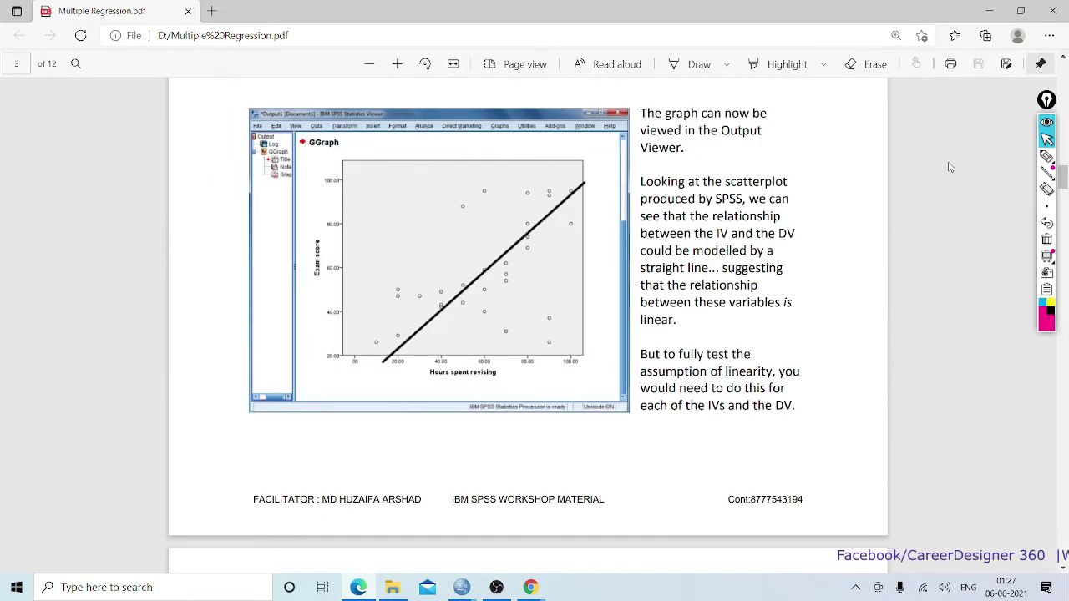
pyautogui.scroll(-10, 949, 167)
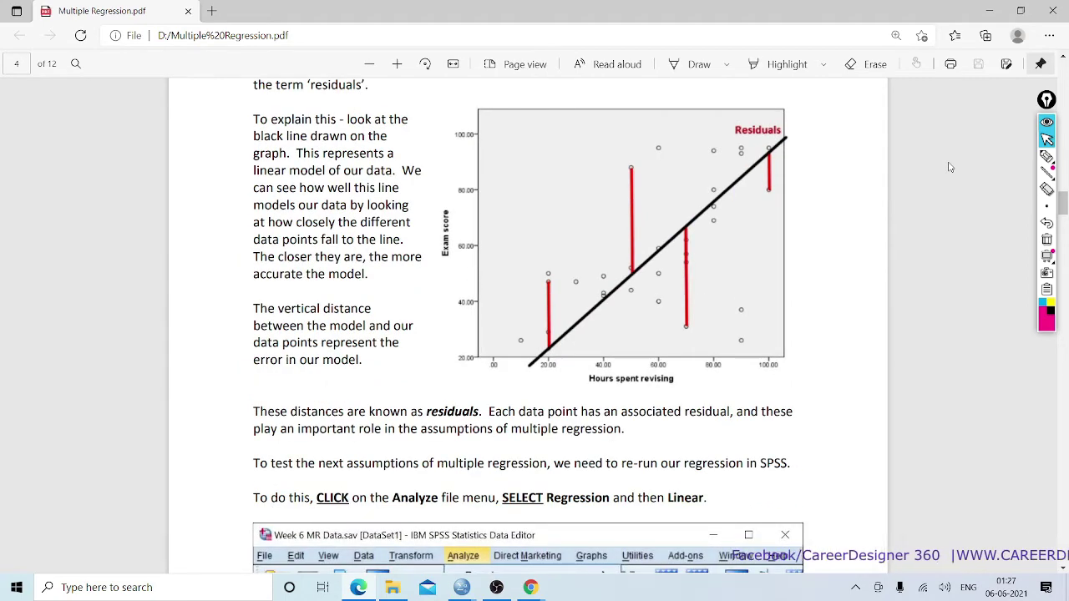
pyautogui.scroll(-3, 949, 167)
pyautogui.scroll(-3, 948, 167)
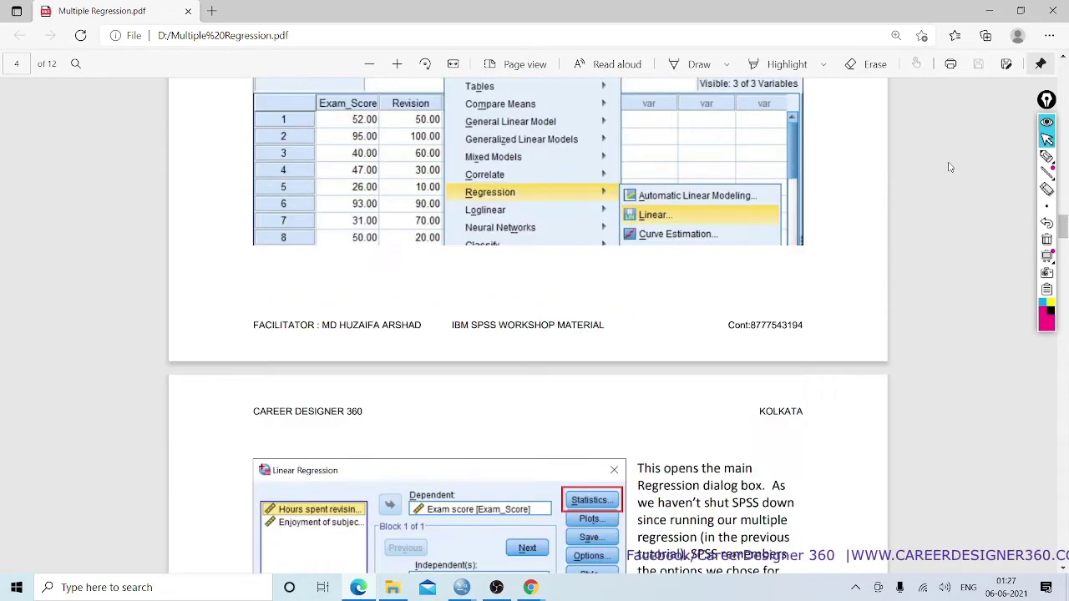
pyautogui.scroll(-1, 949, 167)
pyautogui.scroll(-5, 948, 167)
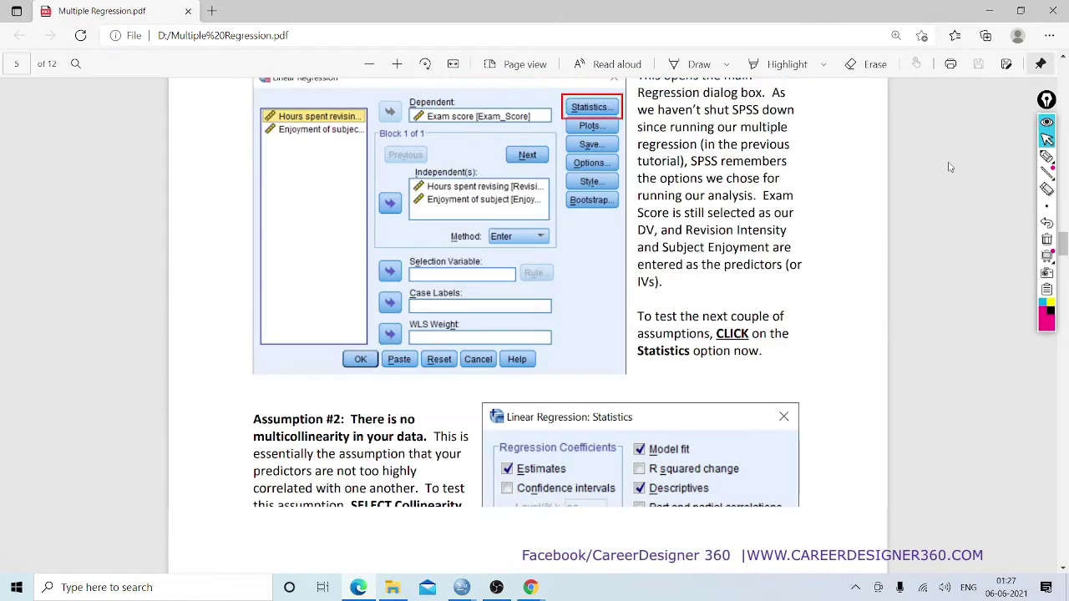
pyautogui.scroll(-1, 949, 167)
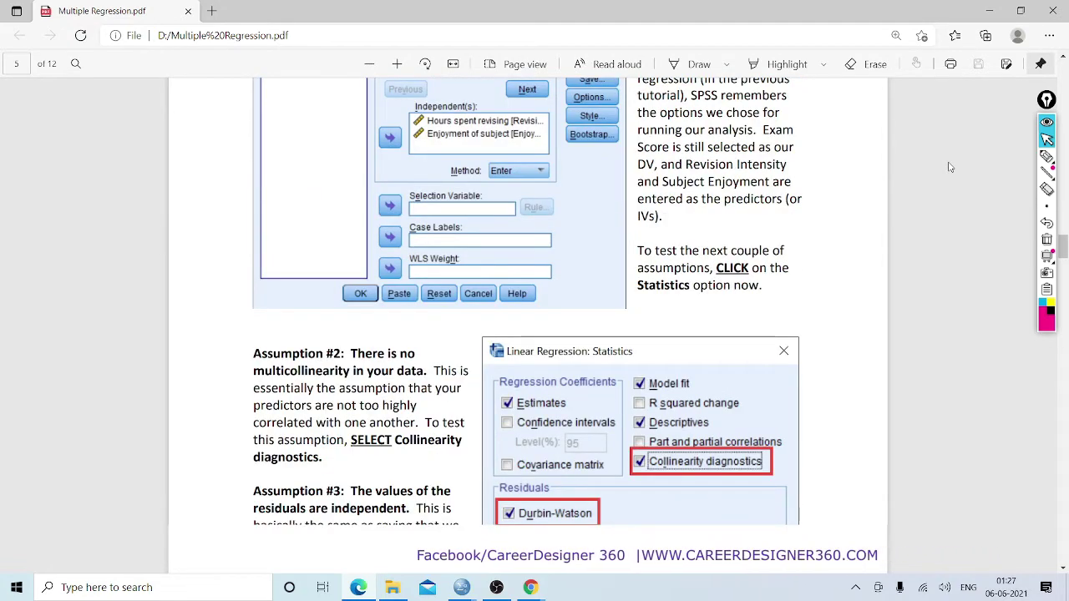
pyautogui.scroll(-5, 949, 167)
pyautogui.scroll(3, 949, 167)
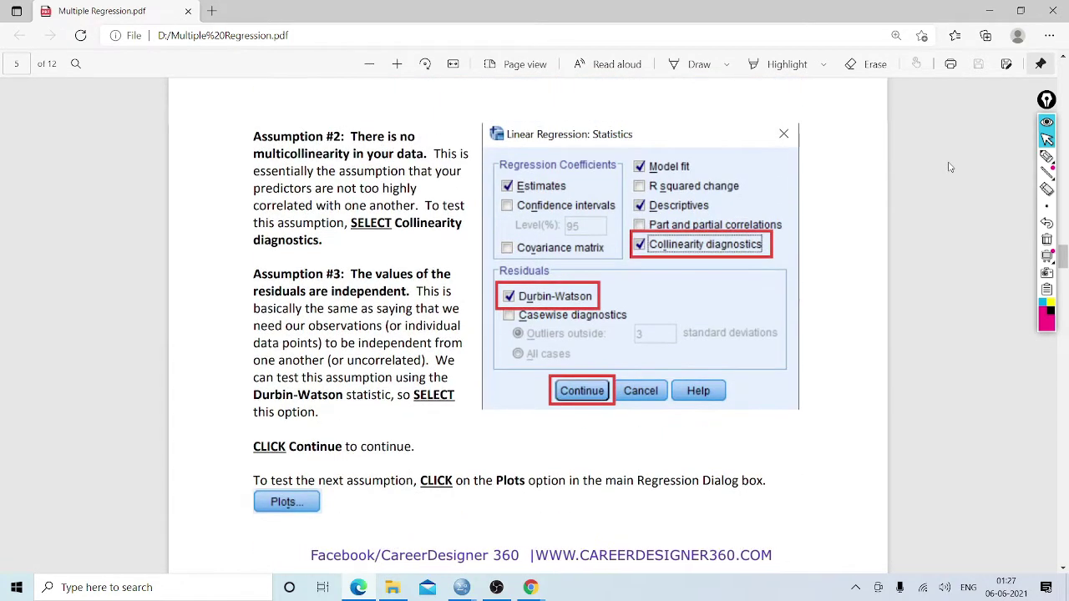
pyautogui.scroll(1, 949, 167)
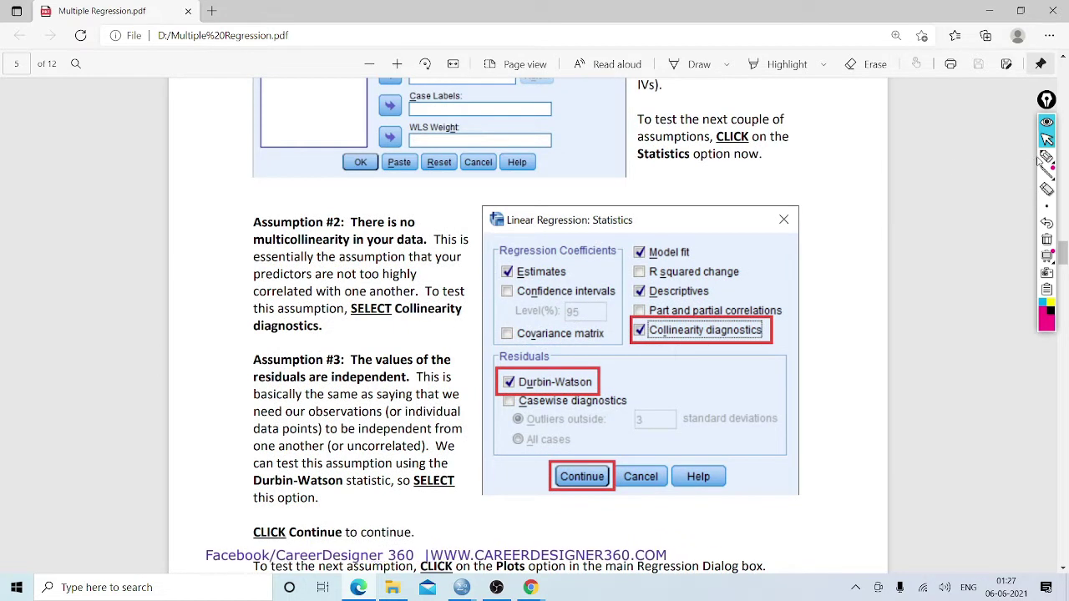
# - Underline "There is no multicollinearity" with the pen, circle the "Linear Regression: Statistics" title and draw an arrow to Collinearity diagnostics
pyautogui.click(1046, 157)
pyautogui.moveTo(351, 225); pyautogui.dragTo(430, 224)
pyautogui.moveTo(254, 245); pyautogui.dragTo(351, 244)
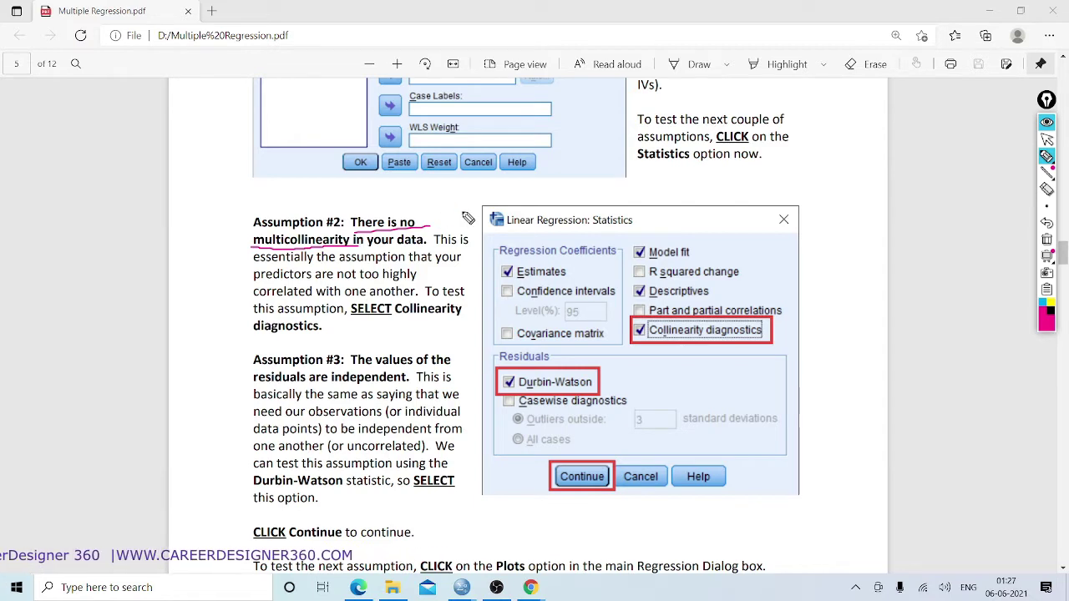
pyautogui.moveTo(518, 230)
pyautogui.mouseDown()
pyautogui.moveTo(506, 234)
pyautogui.moveTo(639, 216)
pyautogui.moveTo(514, 213)
pyautogui.moveTo(516, 228)
pyautogui.mouseUp()
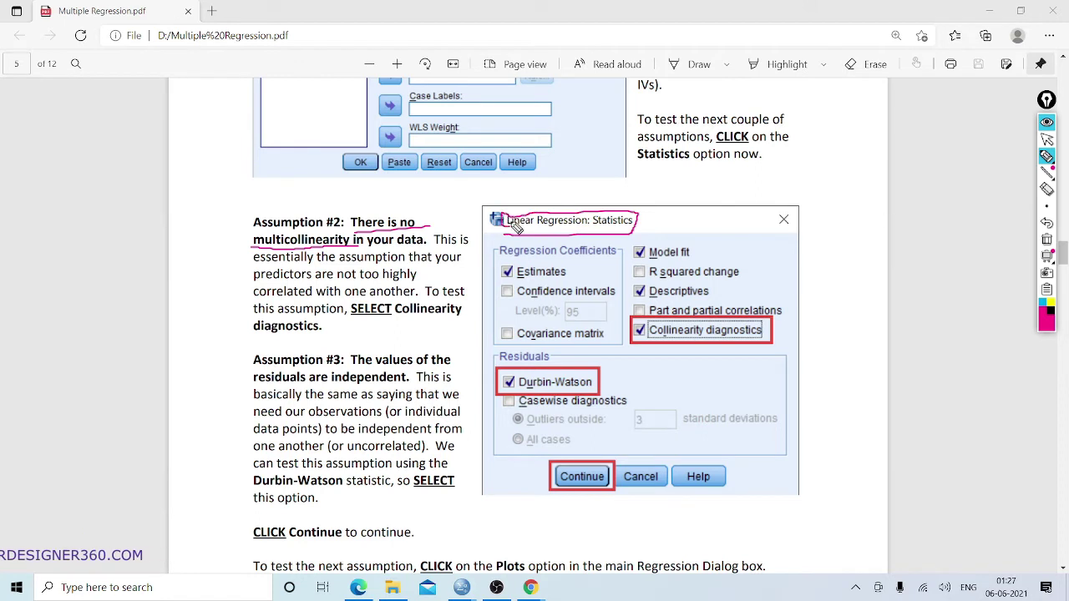
pyautogui.moveTo(780, 332)
pyautogui.mouseDown()
pyautogui.moveTo(837, 327)
pyautogui.moveTo(802, 338)
pyautogui.mouseUp()
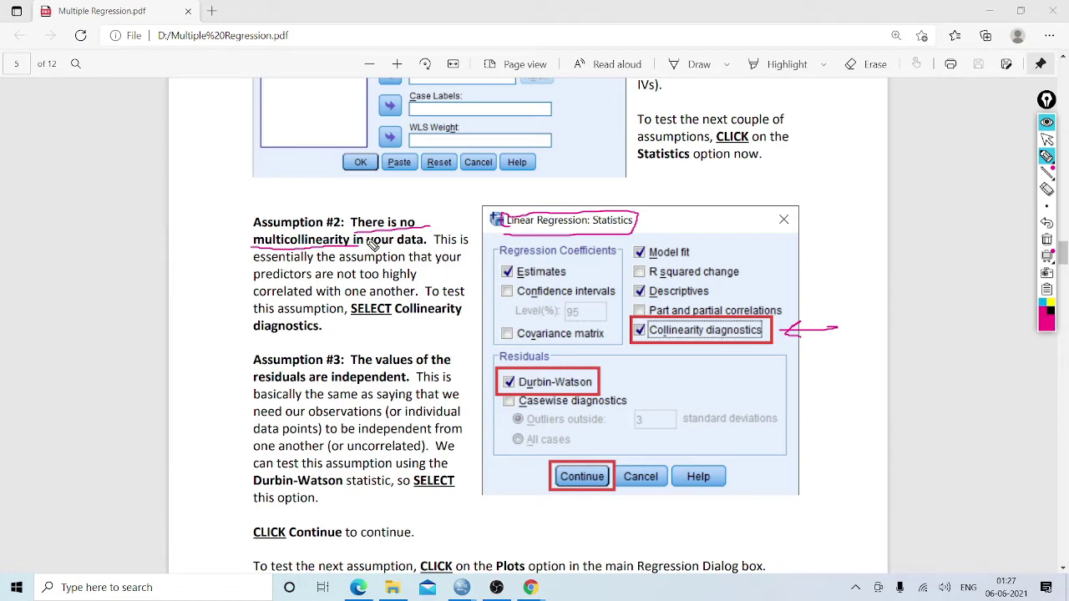
# - Circle "multicollinearity" and write an underlined "Predictor" in the margin, with branches to "C" and a scribbled-over "Cor"
pyautogui.moveTo(259, 232)
pyautogui.mouseDown()
pyautogui.moveTo(350, 243)
pyautogui.moveTo(352, 225)
pyautogui.mouseUp()
pyautogui.moveTo(84, 258); pyautogui.dragTo(87, 267)
pyautogui.moveTo(70, 236)
pyautogui.mouseDown()
pyautogui.moveTo(138, 202)
pyautogui.moveTo(152, 182)
pyautogui.mouseUp()
pyautogui.moveTo(38, 267); pyautogui.dragTo(172, 179)
pyautogui.moveTo(107, 227)
pyautogui.mouseDown()
pyautogui.moveTo(106, 262)
pyautogui.moveTo(132, 238)
pyautogui.mouseUp()
pyautogui.moveTo(117, 276)
pyautogui.mouseDown()
pyautogui.moveTo(105, 285)
pyautogui.moveTo(140, 271)
pyautogui.mouseUp()
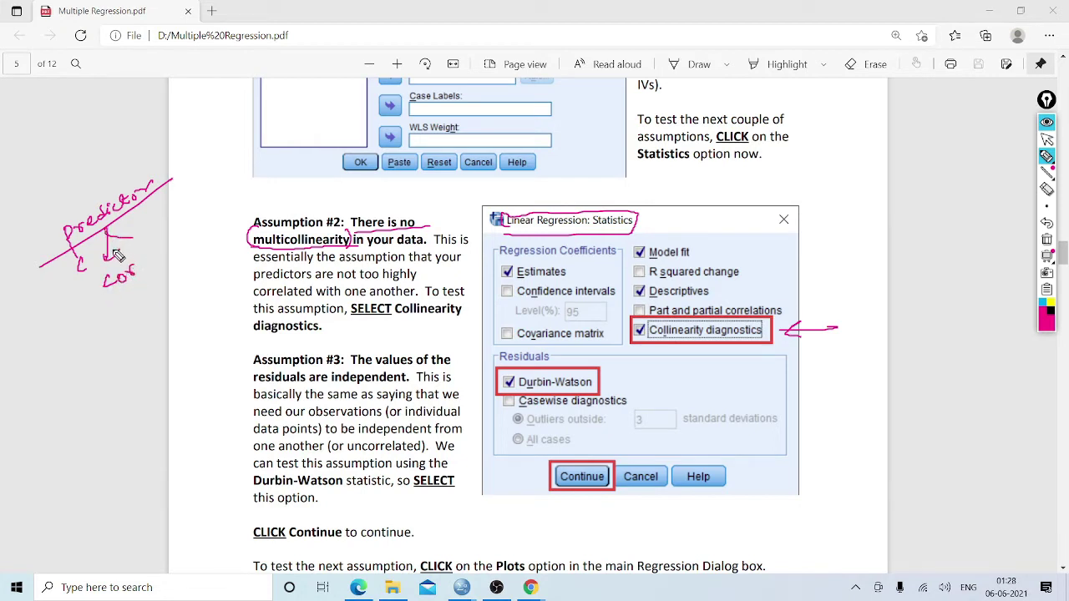
pyautogui.moveTo(121, 302)
pyautogui.mouseDown()
pyautogui.moveTo(112, 284)
pyautogui.moveTo(139, 278)
pyautogui.moveTo(149, 289)
pyautogui.mouseUp()
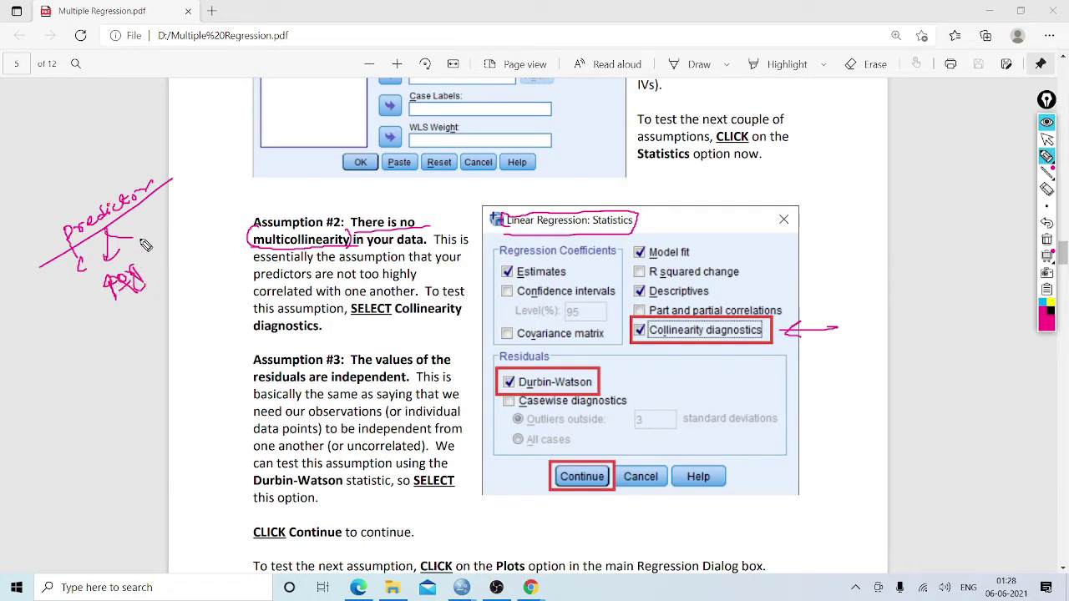
# - Extend the predictor sketch with an underlined "Dis" branch, a double arrow to the struck-out branch, a boxed "0.8" and a circled X
pyautogui.moveTo(142, 237); pyautogui.dragTo(175, 226)
pyautogui.moveTo(119, 307)
pyautogui.mouseDown()
pyautogui.moveTo(166, 281)
pyautogui.moveTo(174, 263)
pyautogui.moveTo(157, 285)
pyautogui.mouseUp()
pyautogui.moveTo(163, 244)
pyautogui.mouseDown()
pyautogui.moveTo(159, 261)
pyautogui.moveTo(165, 244)
pyautogui.mouseUp()
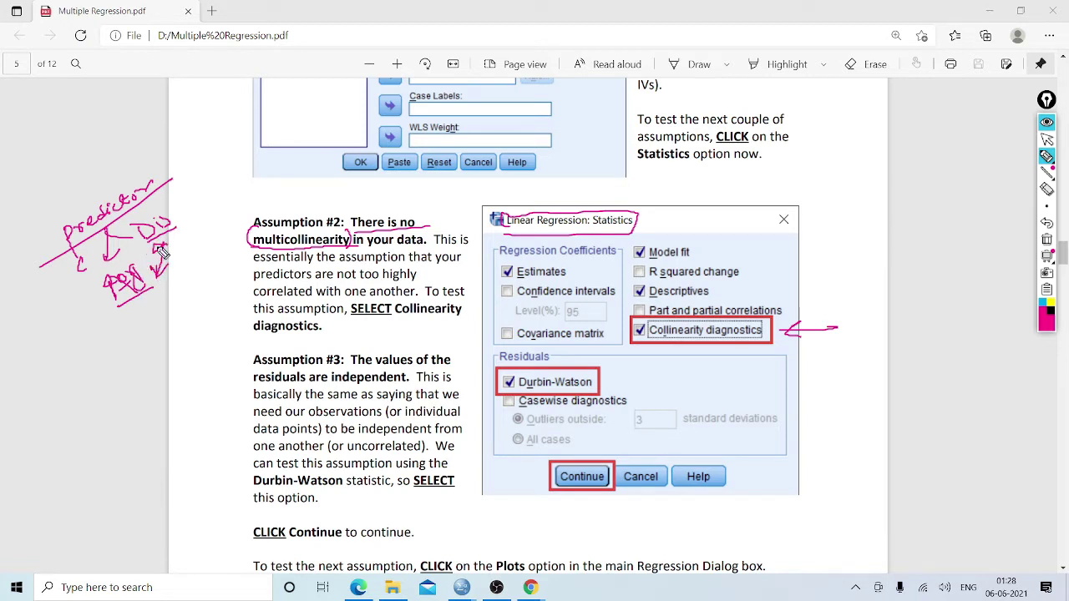
pyautogui.moveTo(193, 248)
pyautogui.mouseDown()
pyautogui.moveTo(201, 258)
pyautogui.moveTo(210, 244)
pyautogui.moveTo(214, 258)
pyautogui.moveTo(190, 276)
pyautogui.moveTo(223, 251)
pyautogui.mouseUp()
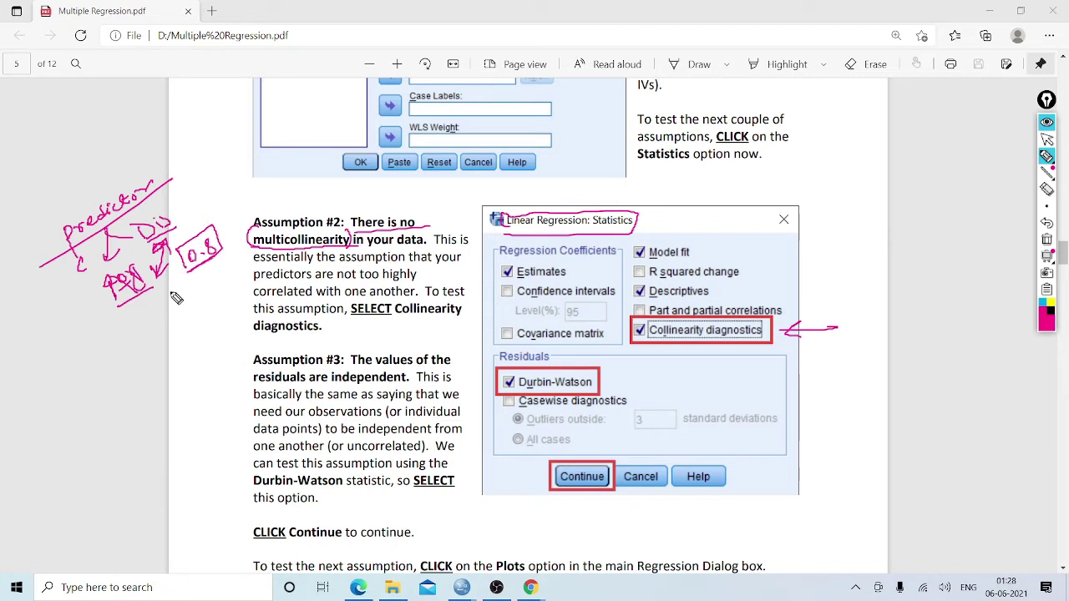
pyautogui.moveTo(152, 337); pyautogui.dragTo(191, 324)
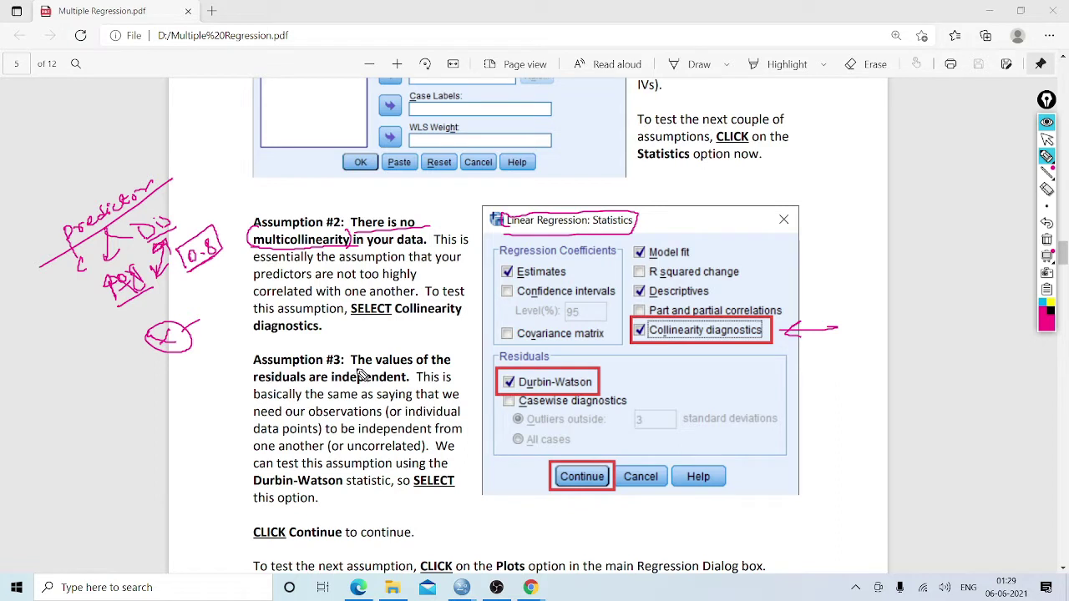
# - Underline and bracket the Assumption #3 wording about residuals being independent, and draw an arrow to the Durbin-Watson option
pyautogui.moveTo(255, 385)
pyautogui.mouseDown()
pyautogui.moveTo(408, 385)
pyautogui.moveTo(426, 368)
pyautogui.mouseUp()
pyautogui.moveTo(639, 382); pyautogui.dragTo(611, 386)
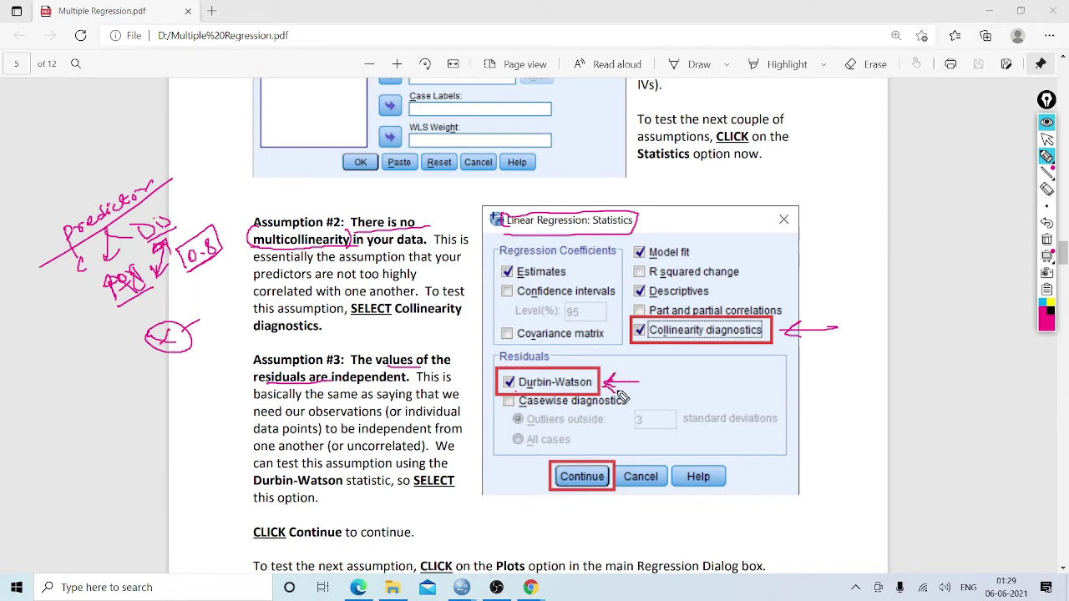
pyautogui.moveTo(259, 389)
pyautogui.mouseDown()
pyautogui.moveTo(406, 380)
pyautogui.moveTo(256, 378)
pyautogui.moveTo(277, 390)
pyautogui.moveTo(376, 374)
pyautogui.mouseUp()
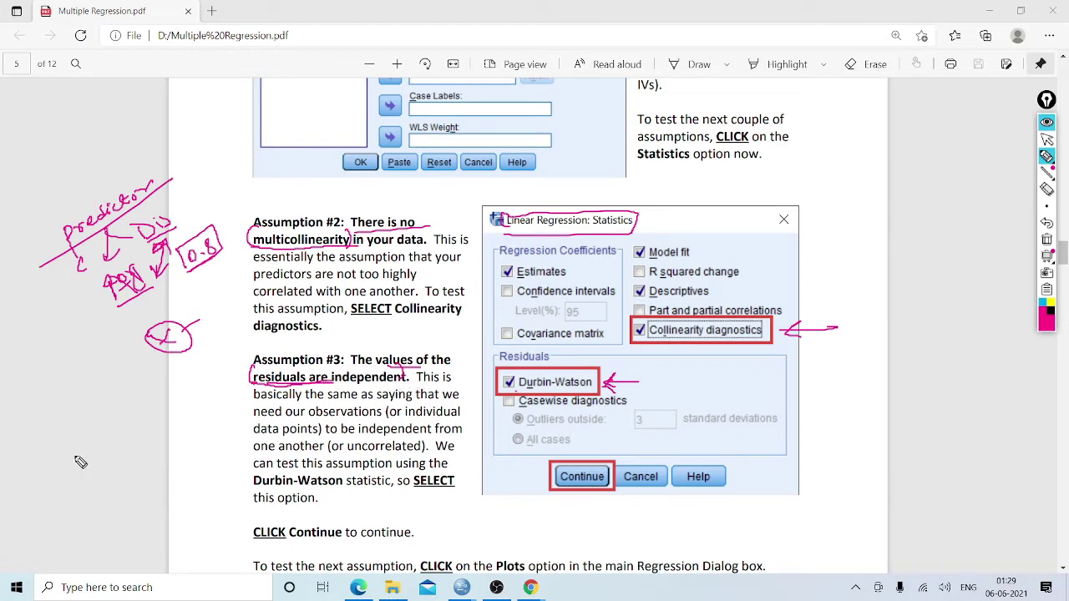
# - Draw a rising row of dots joined by small arcs in the margin beside Assumption #3
pyautogui.click(94, 448)
pyautogui.click(109, 443)
pyautogui.click(122, 441)
pyautogui.moveTo(82, 458)
pyautogui.mouseDown()
pyautogui.moveTo(87, 445)
pyautogui.moveTo(136, 433)
pyautogui.mouseUp()
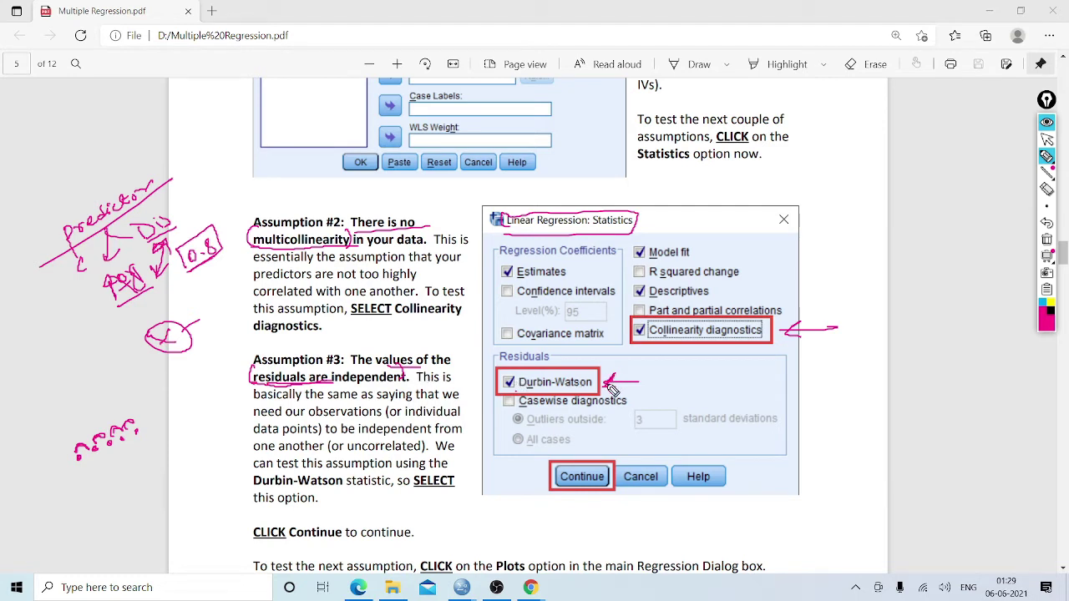
# - Clear all pen annotations, leave drawing mode and go to the Assumption #4 section on page 6
pyautogui.click(1046, 240)
pyautogui.click(1046, 139)
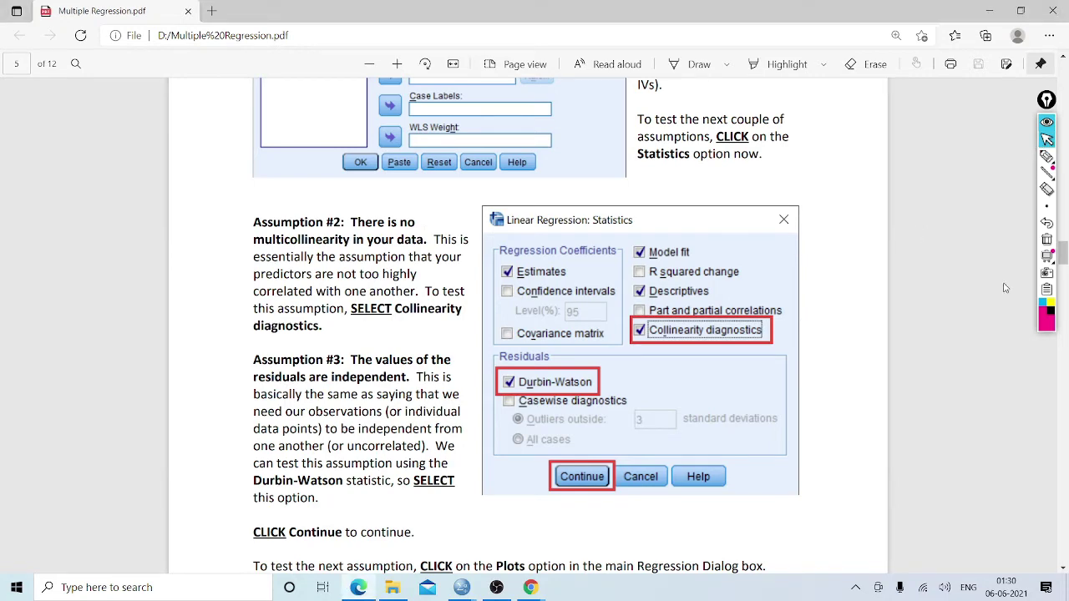
pyautogui.moveTo(1064, 255); pyautogui.dragTo(1063, 286)
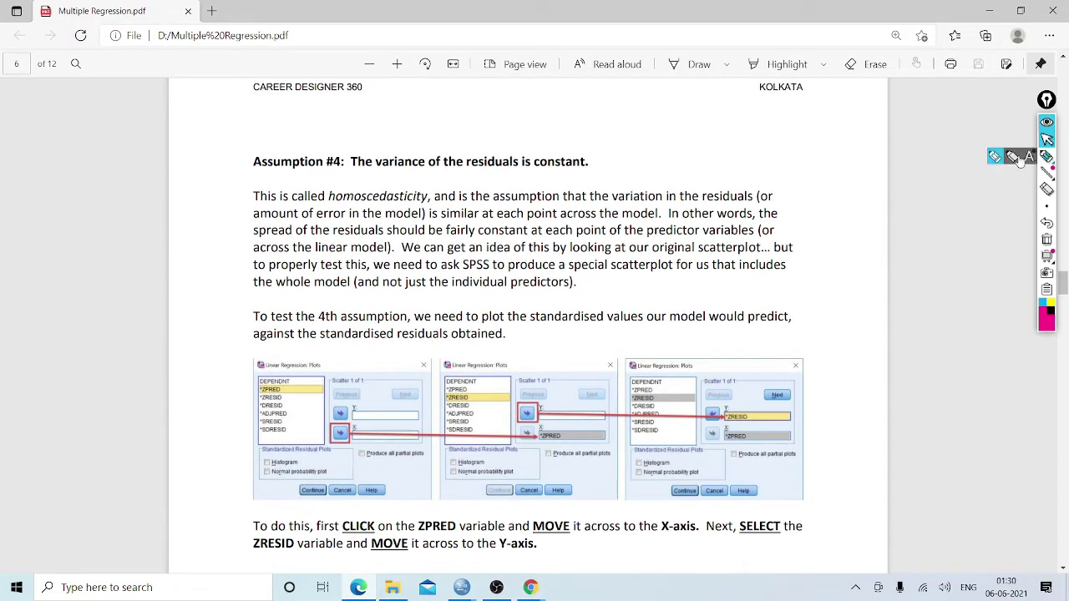
# - Mark Assumption #4 with the pen: bracket and underline "homoscedasticity", underline "variance of the residuals" and add a small arrow above the term
pyautogui.click(1047, 157)
pyautogui.moveTo(329, 202)
pyautogui.mouseDown()
pyautogui.moveTo(429, 204)
pyautogui.moveTo(328, 204)
pyautogui.mouseUp()
pyautogui.moveTo(387, 171); pyautogui.dragTo(524, 170)
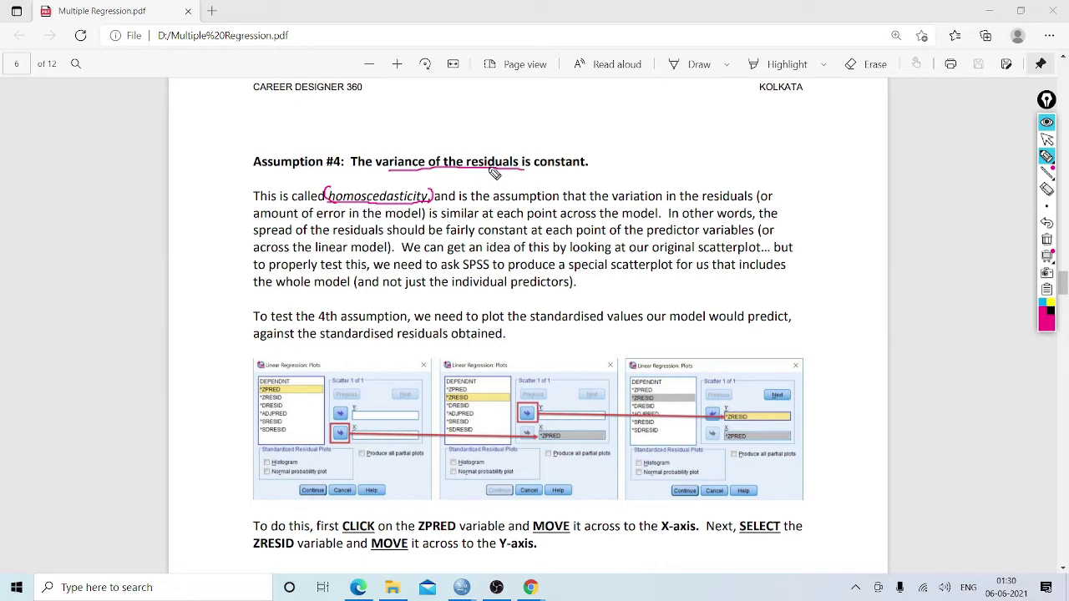
pyautogui.moveTo(406, 192); pyautogui.dragTo(446, 188)
# - Draw an arrow to the first Linear Regression: Plots dialog, underline its title, and box ZPRED and ZRESID in the instructions
pyautogui.moveTo(198, 457)
pyautogui.mouseDown()
pyautogui.moveTo(236, 446)
pyautogui.moveTo(221, 458)
pyautogui.mouseUp()
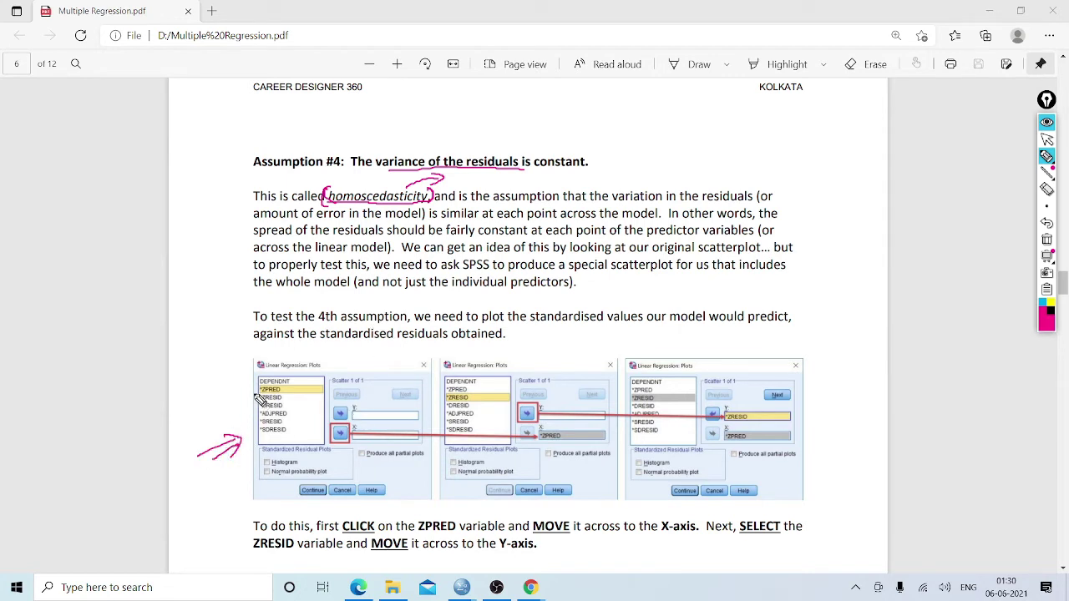
pyautogui.moveTo(266, 368); pyautogui.dragTo(334, 366)
pyautogui.moveTo(418, 518)
pyautogui.mouseDown()
pyautogui.moveTo(415, 532)
pyautogui.moveTo(467, 537)
pyautogui.moveTo(464, 516)
pyautogui.moveTo(424, 522)
pyautogui.mouseUp()
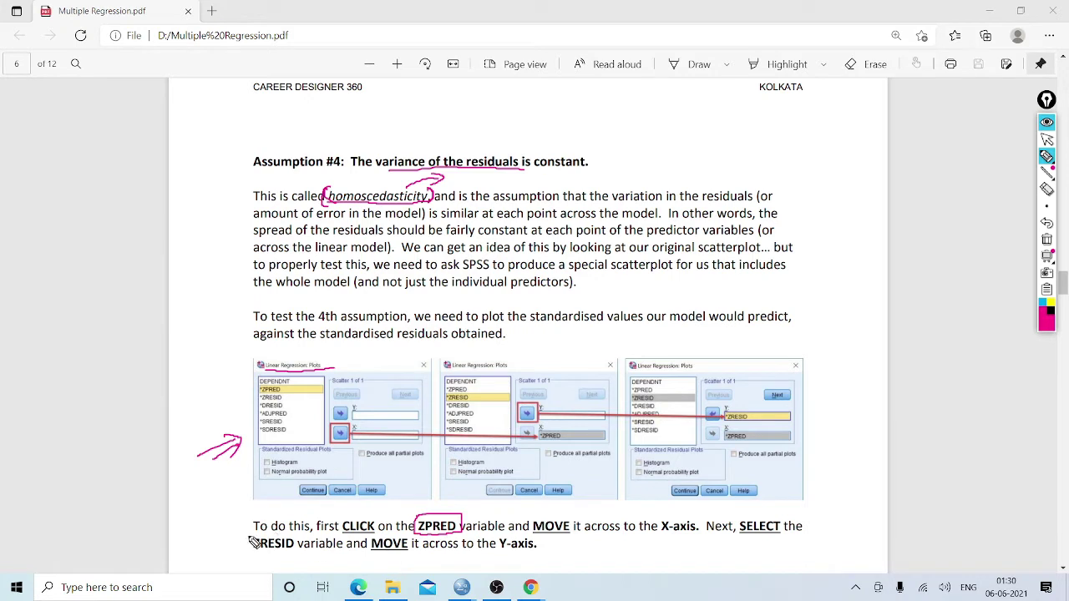
pyautogui.moveTo(248, 535)
pyautogui.mouseDown()
pyautogui.moveTo(294, 535)
pyautogui.moveTo(299, 552)
pyautogui.moveTo(262, 558)
pyautogui.moveTo(248, 554)
pyautogui.moveTo(247, 536)
pyautogui.mouseUp()
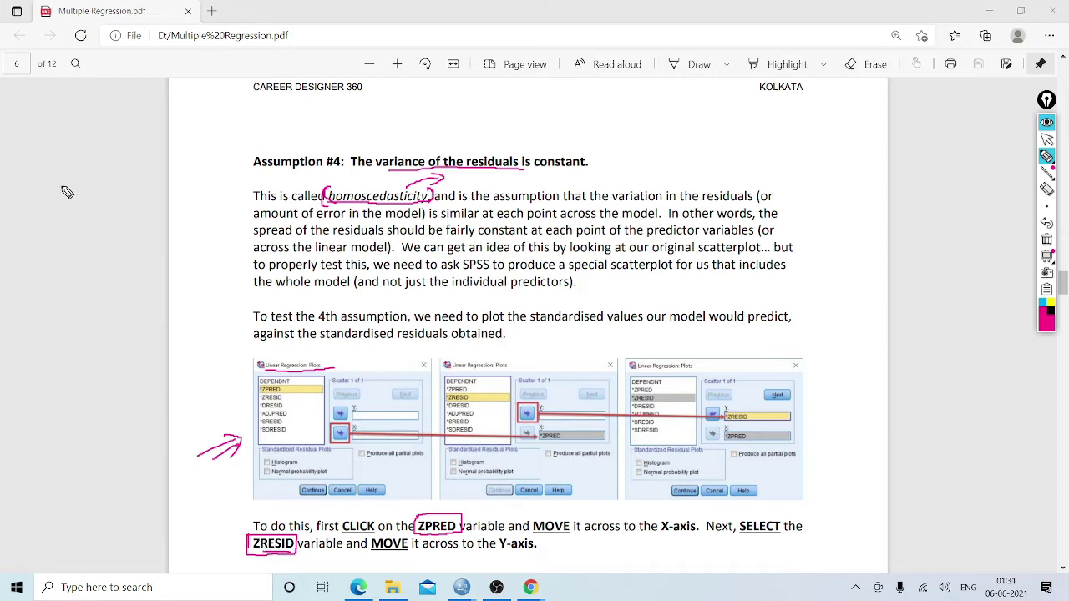
# - Write an underlined "Sale" heading with 50,000 beneath it in the margin beside Assumption #4, erasing the first letter attempt
pyautogui.moveTo(50, 209)
pyautogui.mouseDown()
pyautogui.moveTo(85, 199)
pyautogui.moveTo(67, 242)
pyautogui.mouseUp()
pyautogui.click(1047, 189)
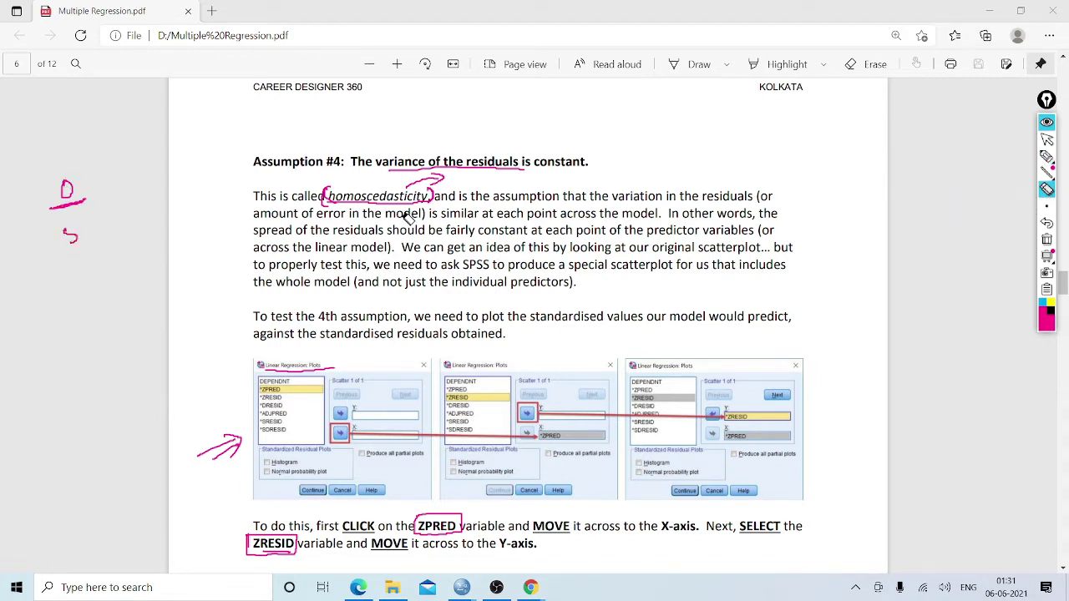
pyautogui.moveTo(46, 184); pyautogui.dragTo(71, 195)
pyautogui.click(1047, 156)
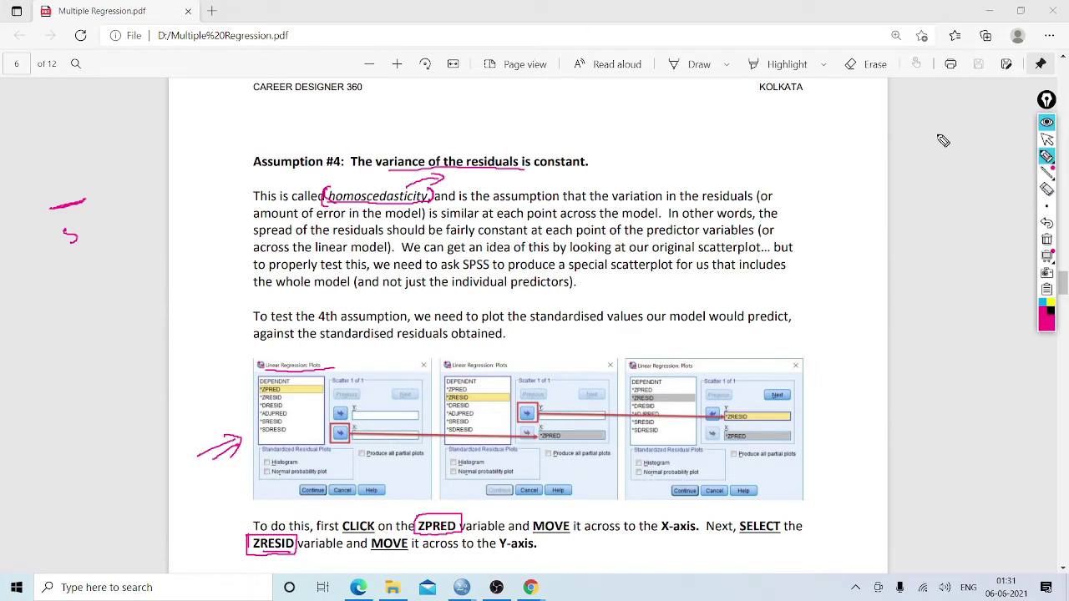
pyautogui.moveTo(60, 178)
pyautogui.mouseDown()
pyautogui.moveTo(51, 200)
pyautogui.moveTo(100, 177)
pyautogui.mouseUp()
pyautogui.moveTo(72, 253)
pyautogui.mouseDown()
pyautogui.moveTo(87, 234)
pyautogui.moveTo(100, 244)
pyautogui.moveTo(109, 224)
pyautogui.moveTo(127, 232)
pyautogui.moveTo(113, 203)
pyautogui.moveTo(182, 215)
pyautogui.mouseUp()
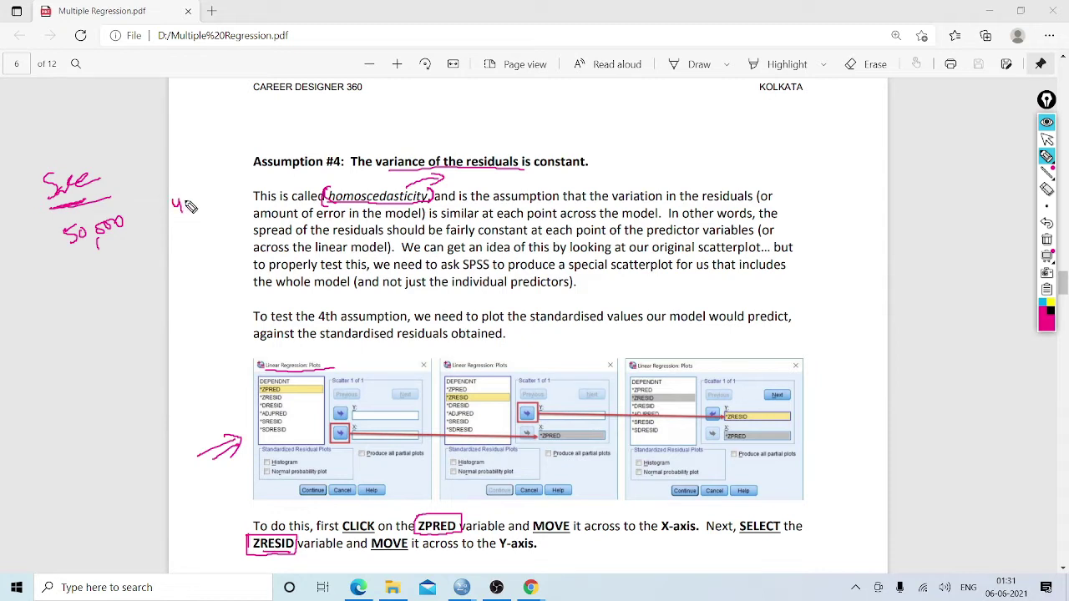
# - Add an underlined "Pre" column with 49,000, a minus between the figures, ticks above both headings and an R beyond a dividing line
pyautogui.moveTo(201, 202); pyautogui.dragTo(227, 197)
pyautogui.moveTo(168, 146)
pyautogui.mouseDown()
pyautogui.moveTo(169, 168)
pyautogui.moveTo(208, 151)
pyautogui.mouseUp()
pyautogui.moveTo(155, 189); pyautogui.dragTo(219, 166)
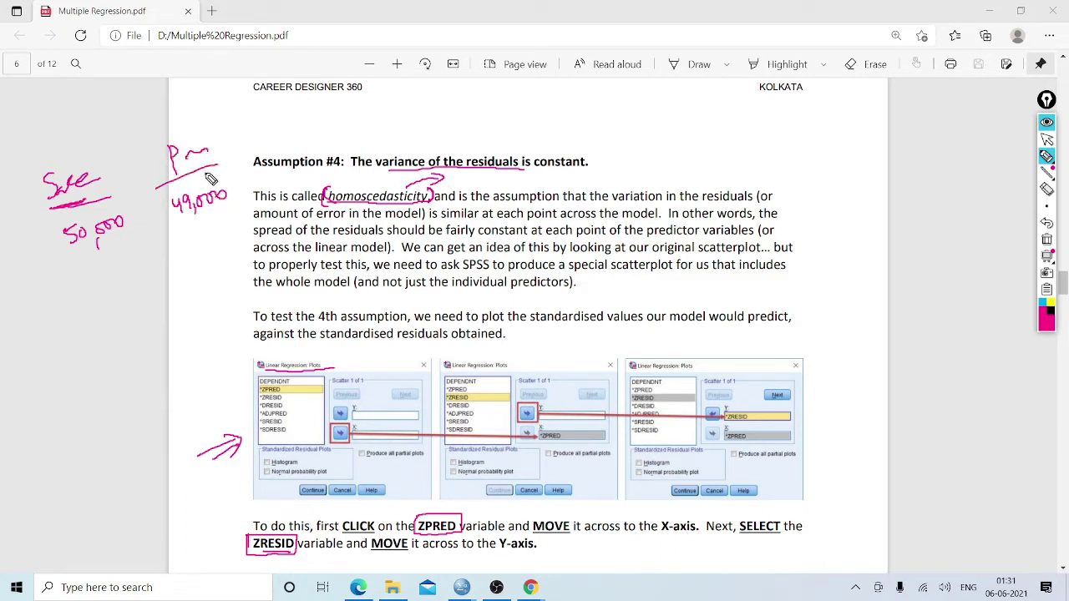
pyautogui.moveTo(139, 218); pyautogui.dragTo(151, 217)
pyautogui.moveTo(219, 117); pyautogui.dragTo(260, 265)
pyautogui.moveTo(45, 127); pyautogui.dragTo(69, 112)
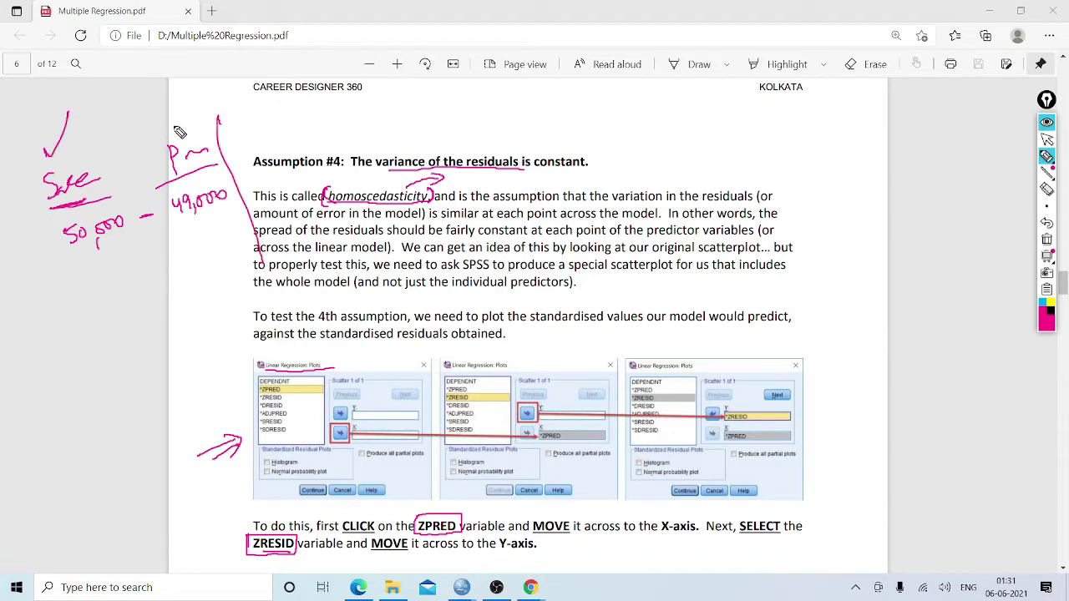
pyautogui.moveTo(165, 126); pyautogui.dragTo(188, 104)
pyautogui.moveTo(235, 139)
pyautogui.mouseDown()
pyautogui.moveTo(236, 153)
pyautogui.moveTo(249, 151)
pyautogui.mouseUp()
# - Draw pen arrows to the ZRESID and ZPRED entries in the third Linear Regression: Plots dialog
pyautogui.moveTo(779, 417)
pyautogui.mouseDown()
pyautogui.moveTo(808, 416)
pyautogui.moveTo(786, 423)
pyautogui.moveTo(809, 436)
pyautogui.mouseUp()
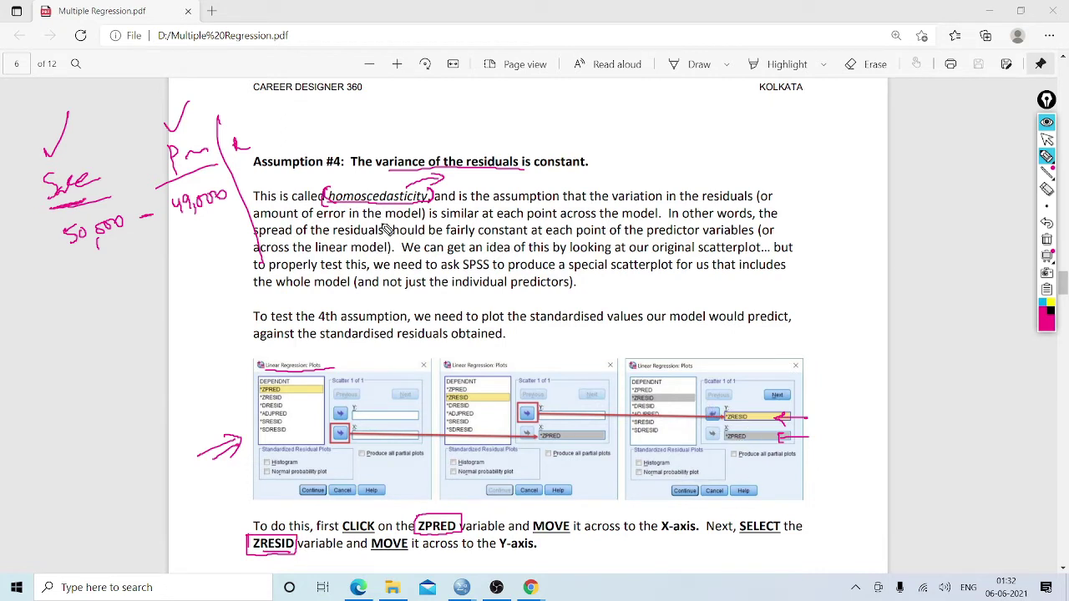
pyautogui.moveTo(372, 151); pyautogui.dragTo(374, 168)
# - Clear all pen annotations, leave drawing mode and go to the Assumption #5 section on page 6
pyautogui.click(1047, 240)
pyautogui.click(1047, 139)
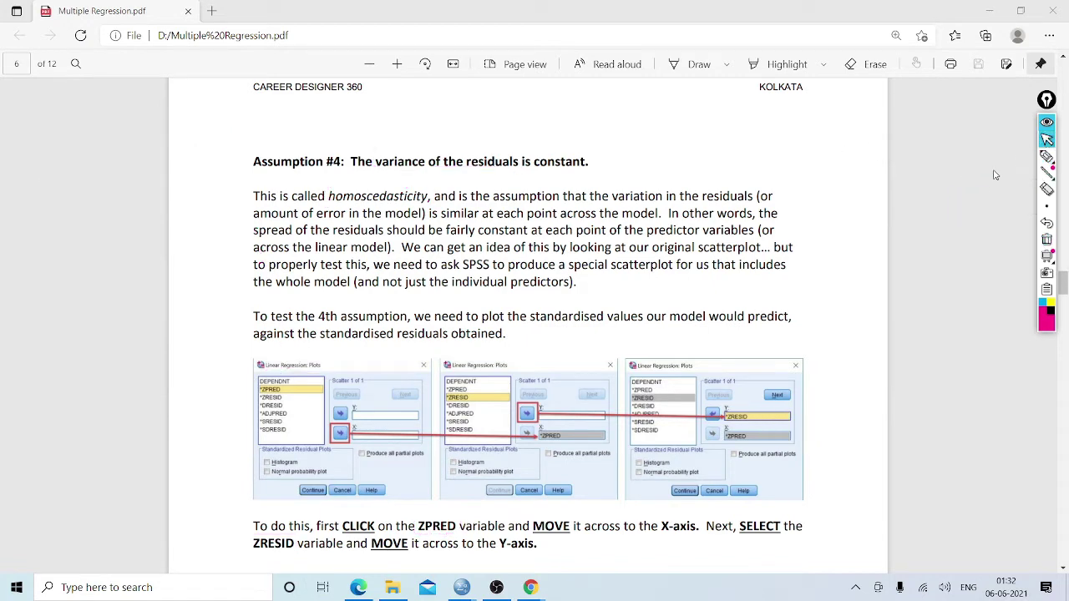
pyautogui.scroll(-3, 974, 189)
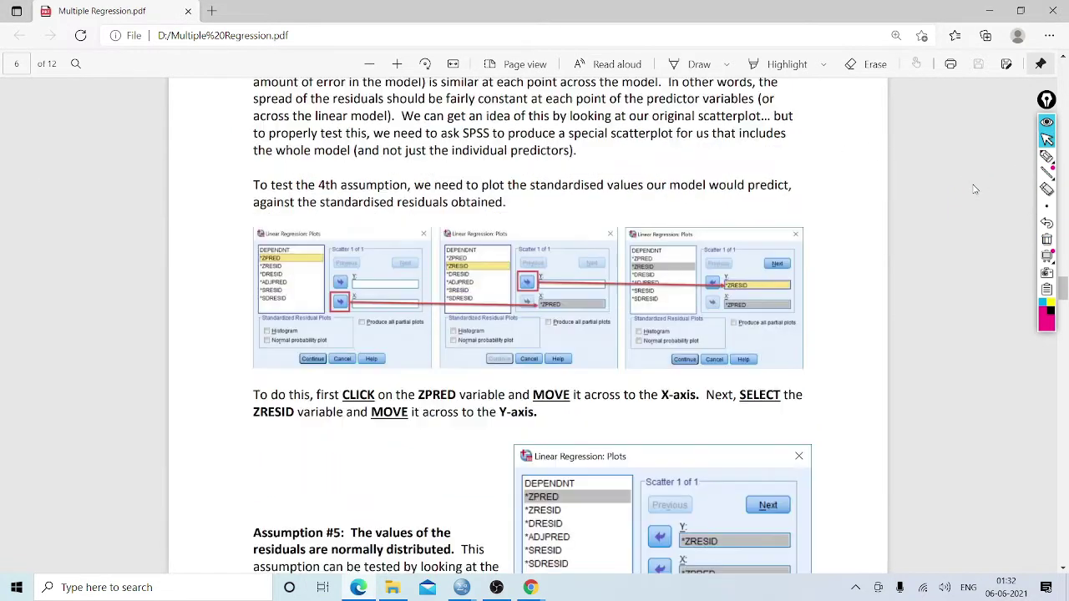
pyautogui.scroll(-1, 974, 189)
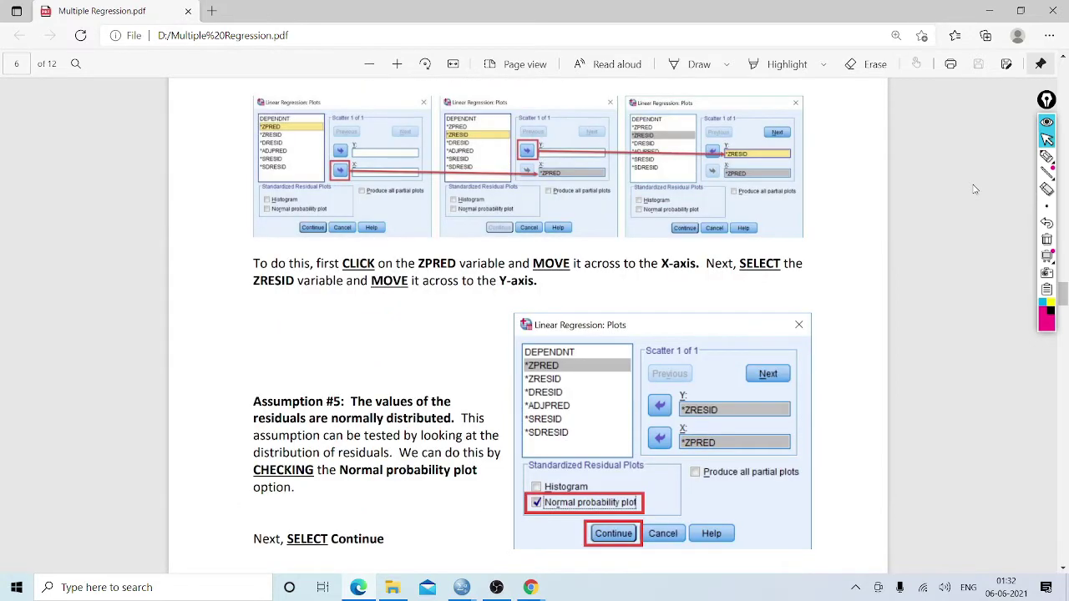
pyautogui.scroll(-3, 974, 189)
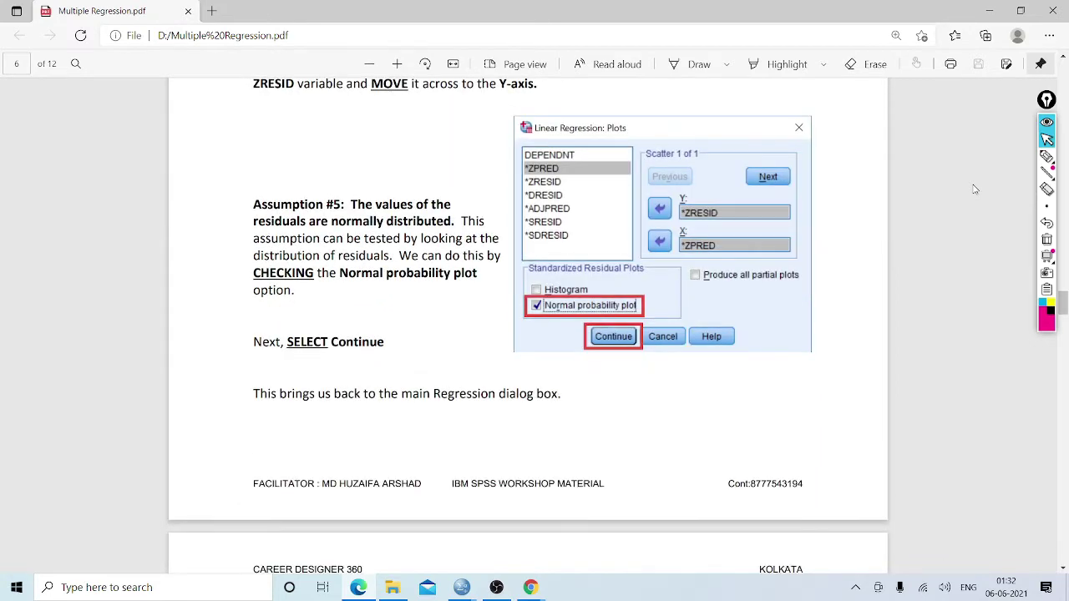
pyautogui.scroll(-1, 974, 189)
pyautogui.scroll(1, 974, 189)
# - Mark Assumption #5 with the pen: bracket and underline "residuals are normally distributed", underline "Residual Plots", tick Normal probability plot and sketch a bell curve
pyautogui.click(1047, 156)
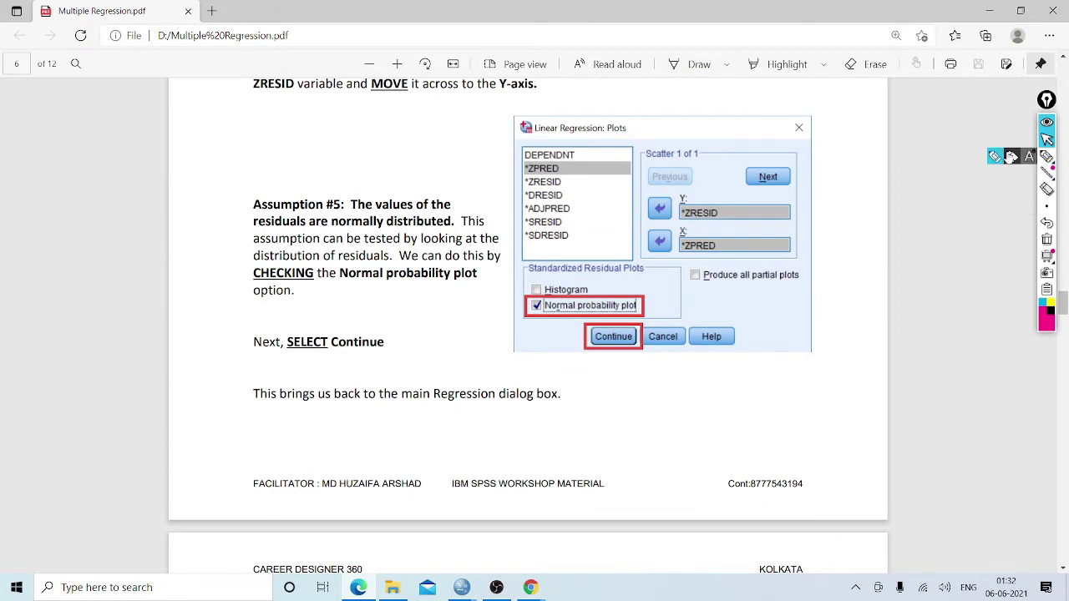
pyautogui.moveTo(250, 227)
pyautogui.mouseDown()
pyautogui.moveTo(450, 239)
pyautogui.moveTo(449, 216)
pyautogui.moveTo(205, 229)
pyautogui.mouseUp()
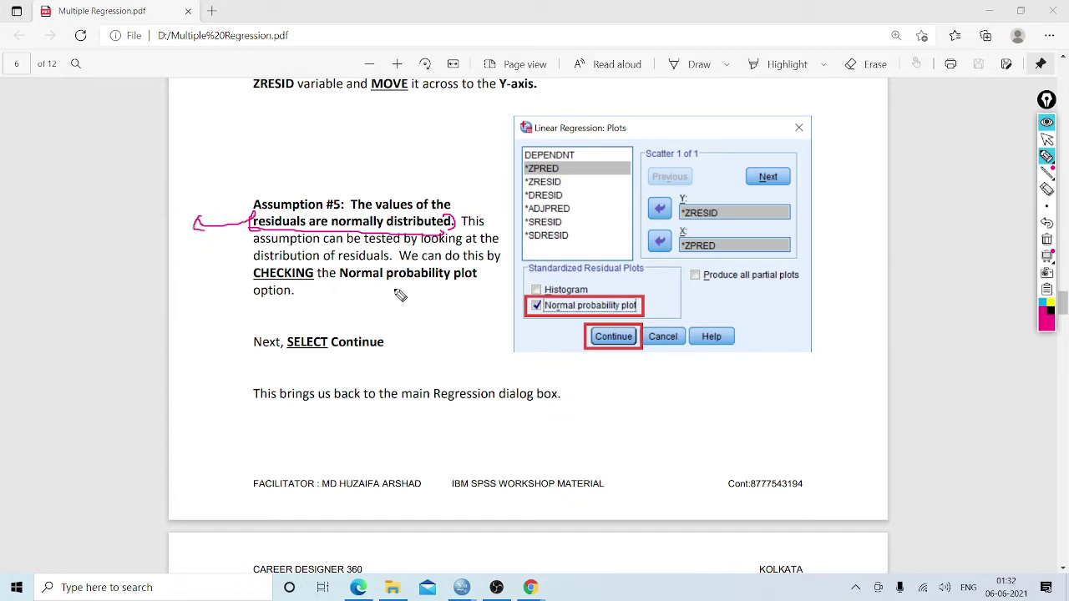
pyautogui.moveTo(643, 277); pyautogui.dragTo(595, 272)
pyautogui.moveTo(534, 305); pyautogui.dragTo(543, 301)
pyautogui.moveTo(573, 446)
pyautogui.mouseDown()
pyautogui.moveTo(738, 444)
pyautogui.moveTo(613, 434)
pyautogui.moveTo(725, 422)
pyautogui.mouseUp()
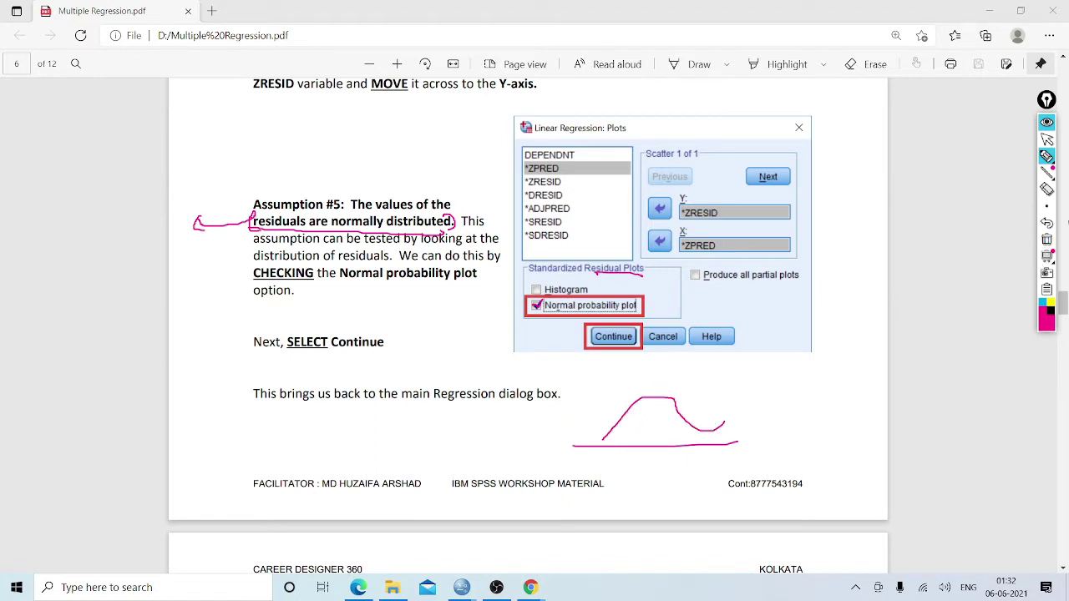
# - Clear all pen annotations, leave drawing mode and go to the Assumption #6 section on page 7
pyautogui.click(1048, 238)
pyautogui.click(1046, 139)
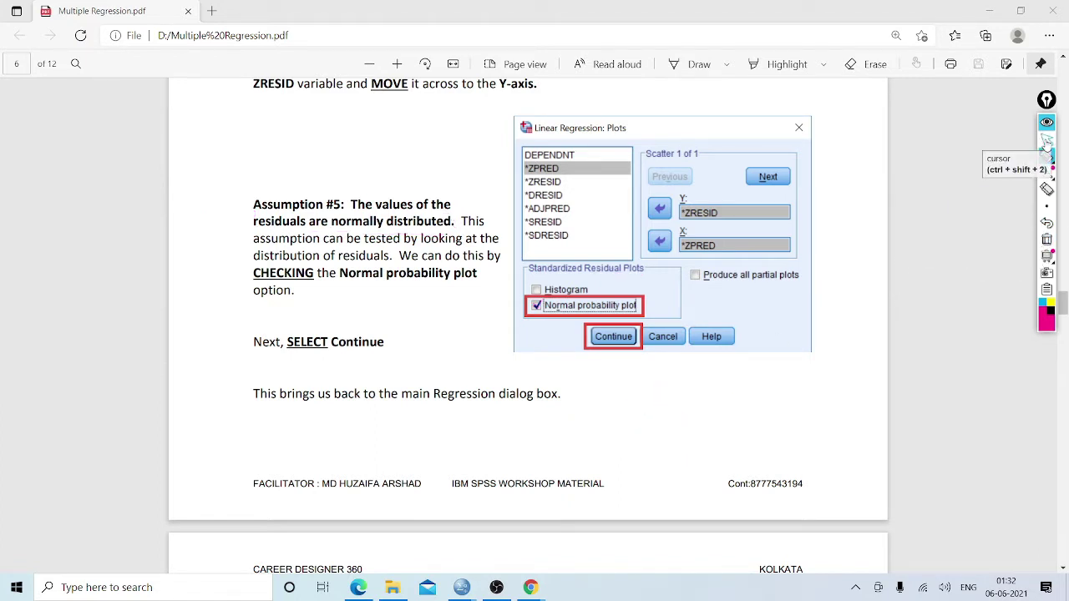
pyautogui.scroll(-3, 907, 213)
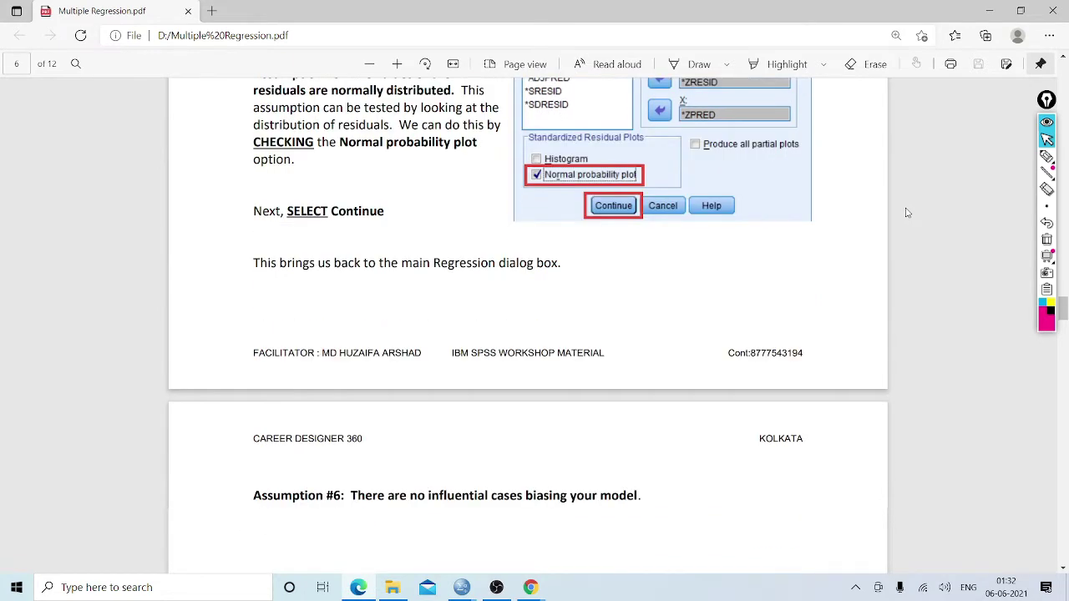
pyautogui.scroll(-6, 907, 213)
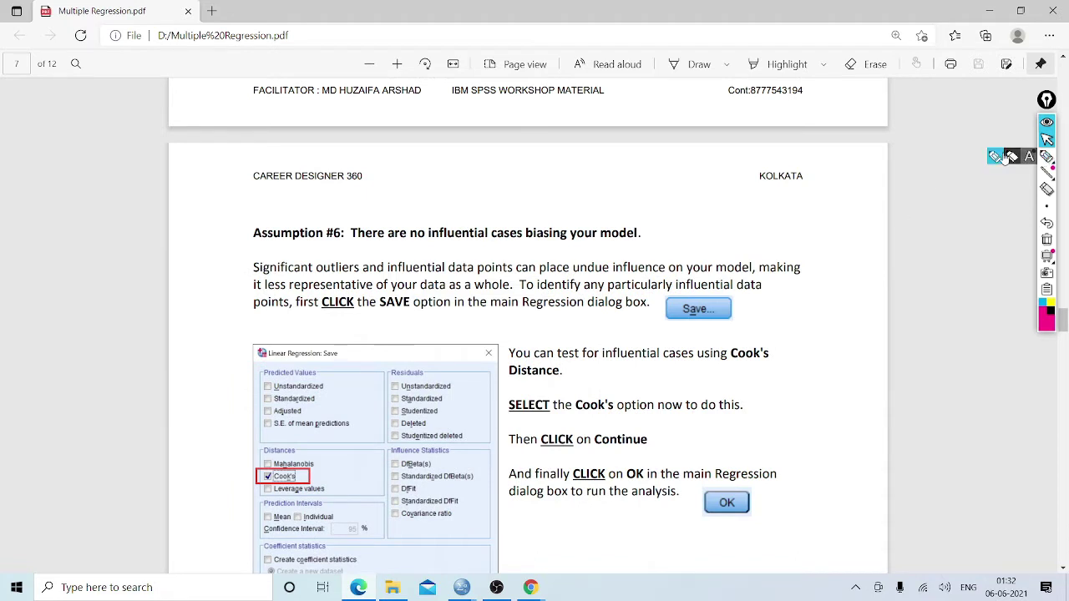
# - Underline "influential" in the Assumption #6 heading and label it "Outlier" with an arrow
pyautogui.click(1046, 156)
pyautogui.moveTo(429, 241)
pyautogui.mouseDown()
pyautogui.moveTo(498, 242)
pyautogui.moveTo(467, 221)
pyautogui.moveTo(566, 217)
pyautogui.mouseUp()
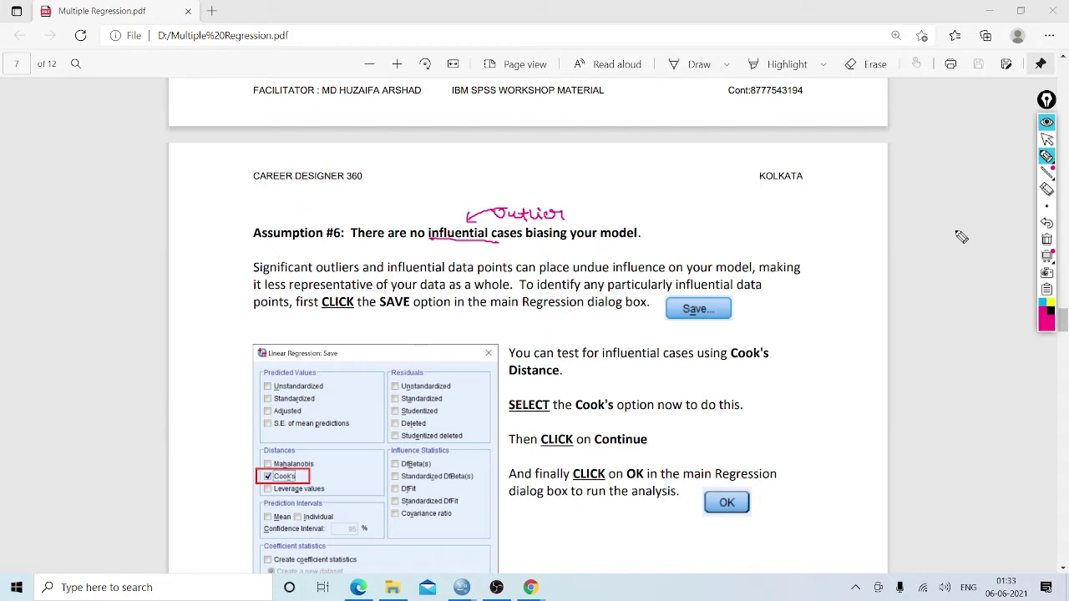
# - Clear the Assumption #6 annotations, leave drawing mode and bring the whole Linear Regression: Save dialog picture into view
pyautogui.click(1047, 240)
pyautogui.click(1046, 140)
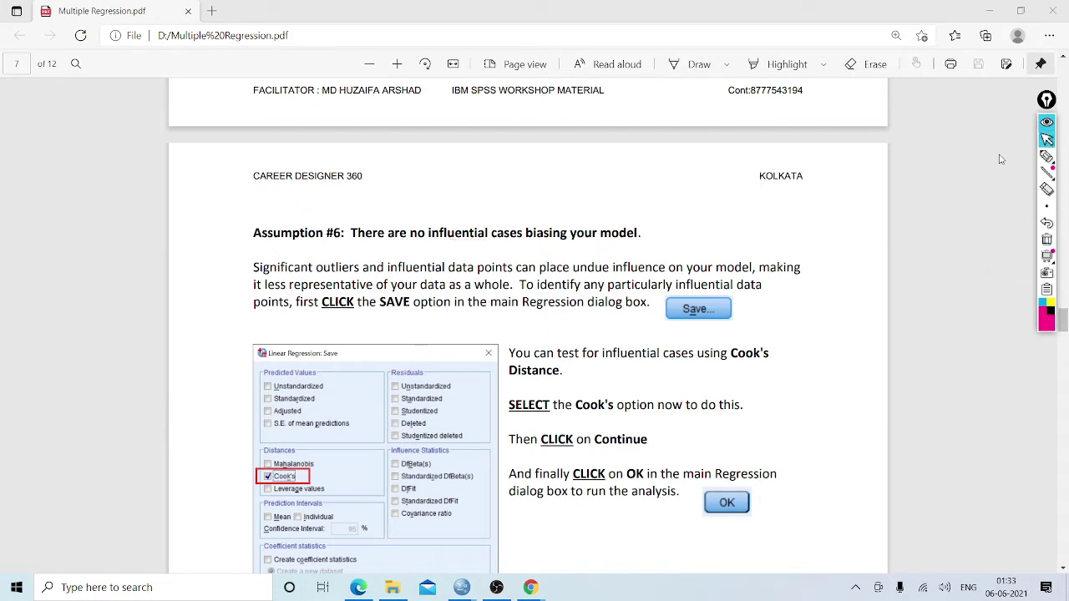
pyautogui.scroll(-1, 929, 193)
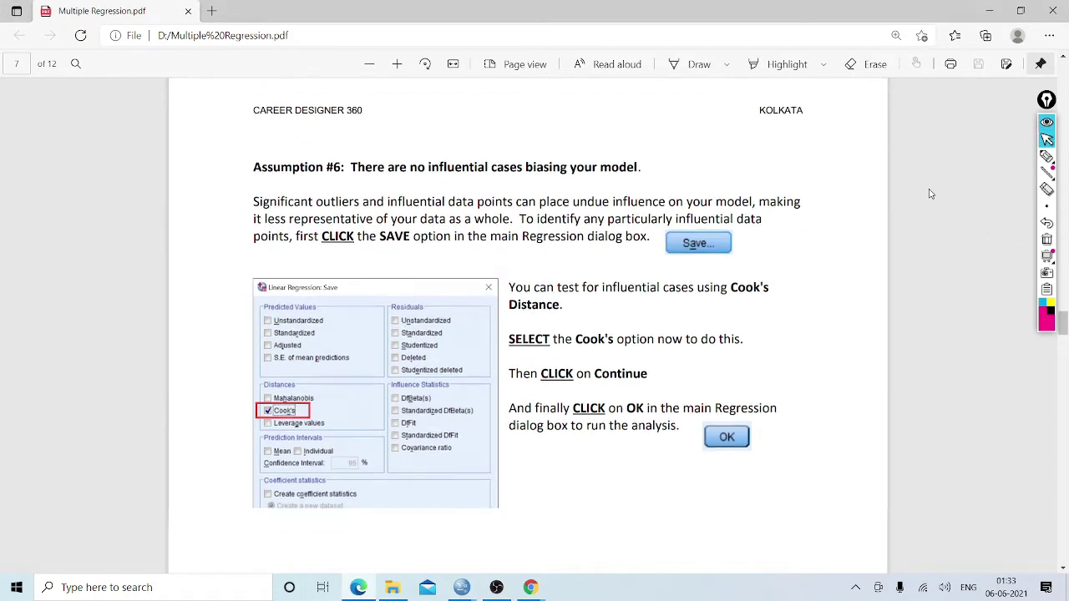
pyautogui.scroll(-1, 929, 194)
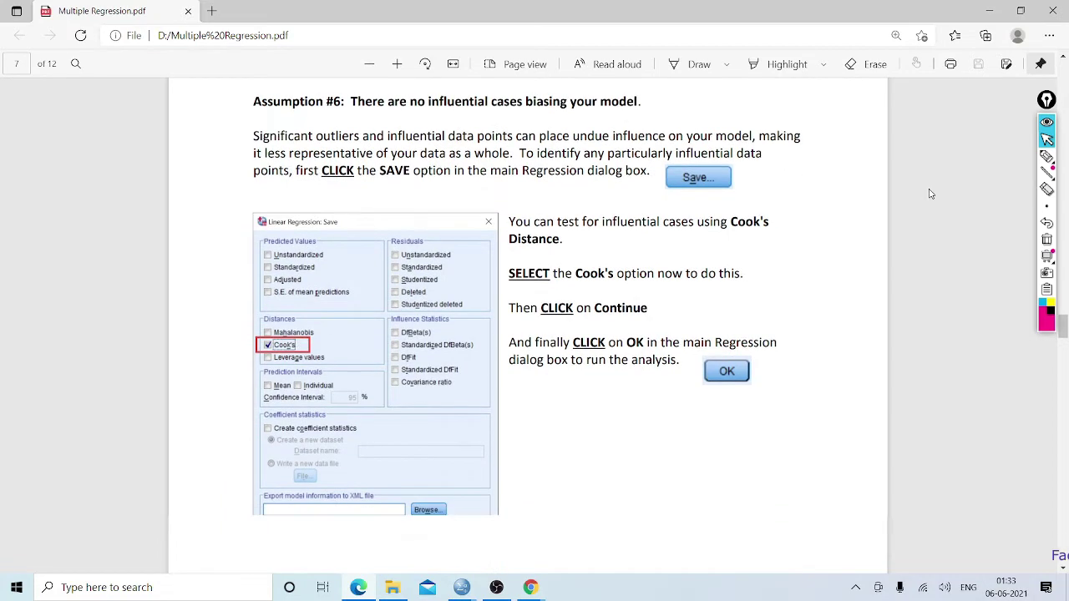
pyautogui.scroll(-1, 930, 194)
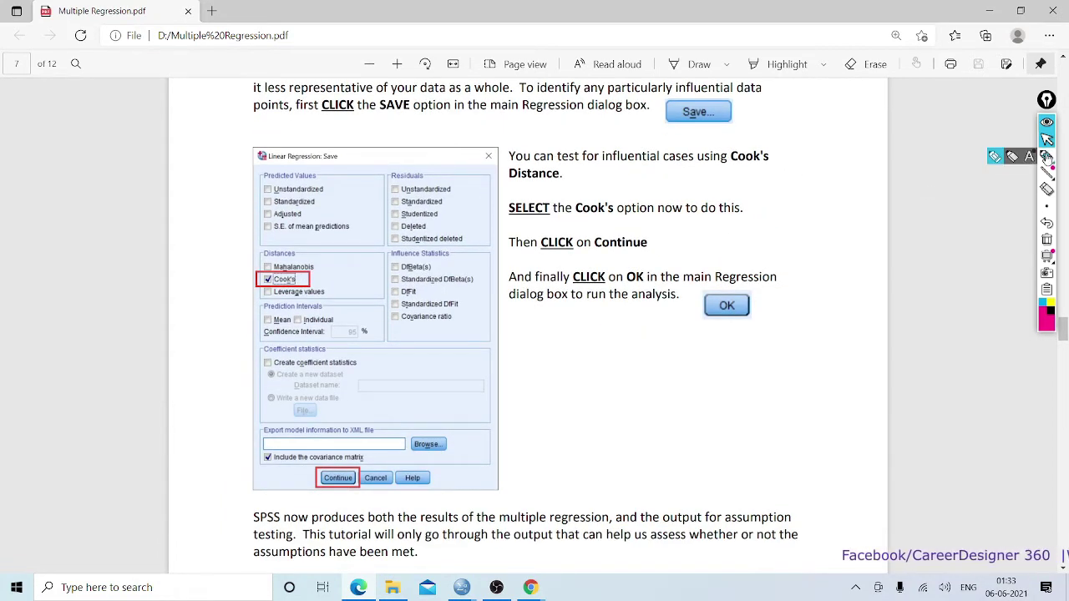
# - Mark the Save dialog with the pen: arrow to Cook's, circle "Save" in the title, box "Distances" and sketch a ruled vertical column beside it
pyautogui.click(1047, 157)
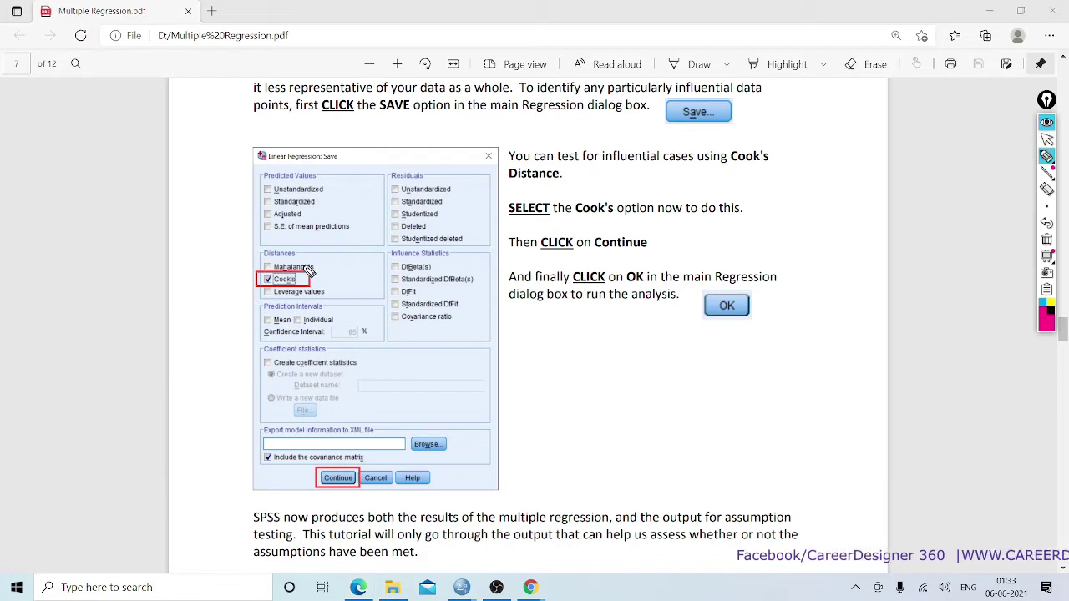
pyautogui.moveTo(308, 283); pyautogui.dragTo(330, 276)
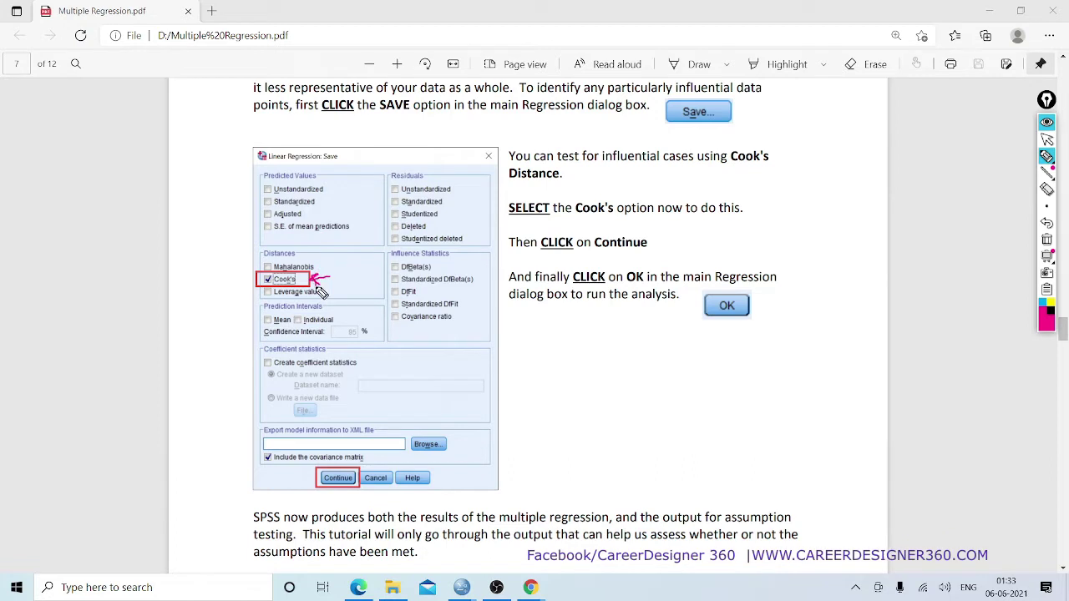
pyautogui.moveTo(317, 156); pyautogui.dragTo(351, 167)
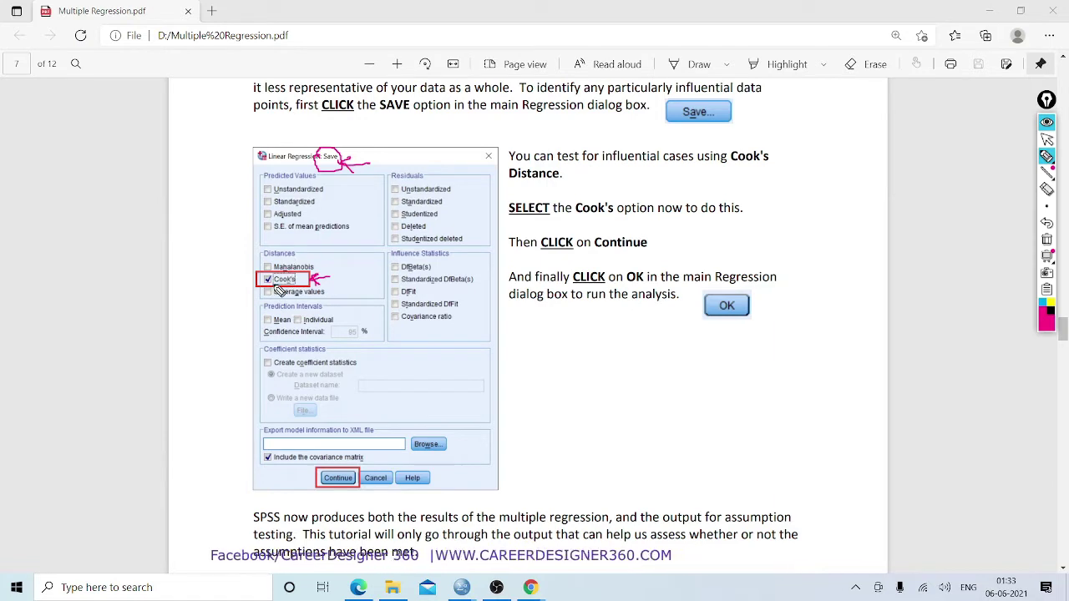
pyautogui.moveTo(259, 259)
pyautogui.mouseDown()
pyautogui.moveTo(310, 260)
pyautogui.moveTo(284, 245)
pyautogui.moveTo(306, 259)
pyautogui.mouseUp()
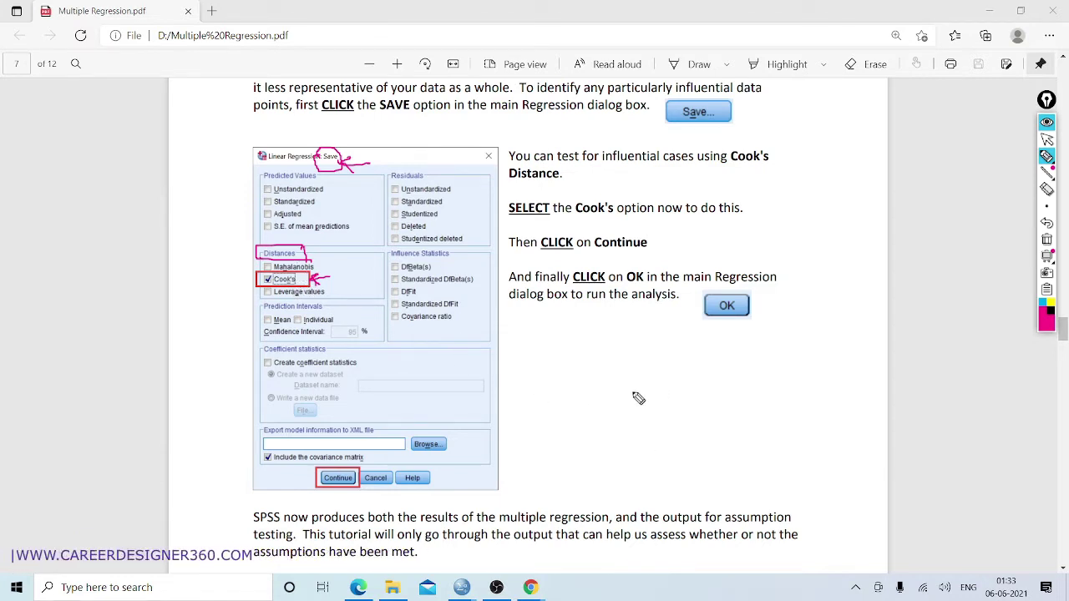
pyautogui.moveTo(660, 378)
pyautogui.mouseDown()
pyautogui.moveTo(675, 473)
pyautogui.moveTo(650, 441)
pyautogui.moveTo(677, 378)
pyautogui.moveTo(667, 376)
pyautogui.mouseUp()
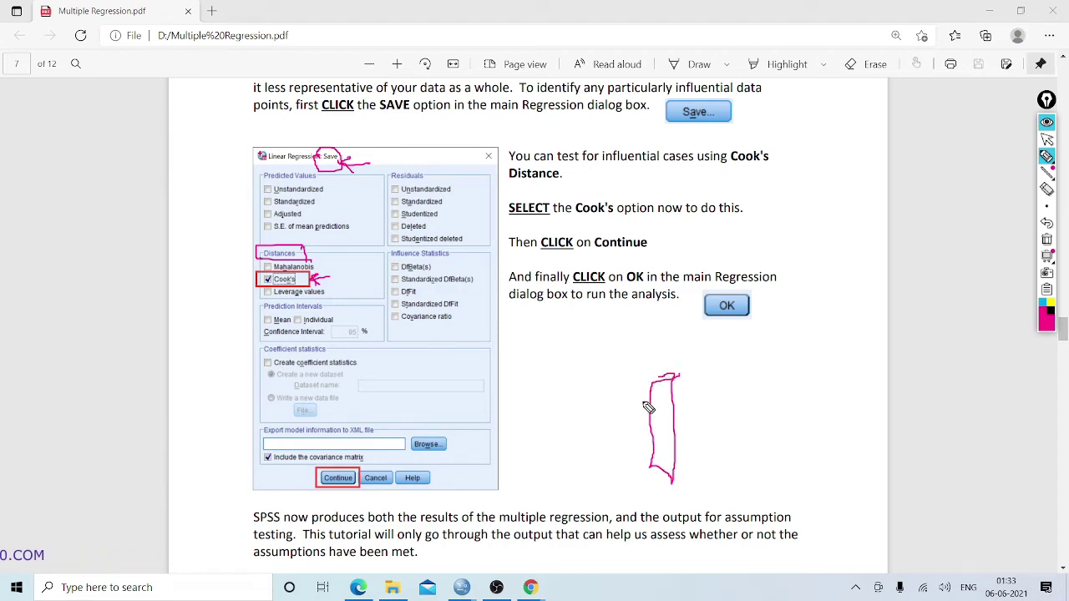
pyautogui.moveTo(653, 393)
pyautogui.mouseDown()
pyautogui.moveTo(677, 391)
pyautogui.moveTo(656, 456)
pyautogui.moveTo(685, 459)
pyautogui.mouseUp()
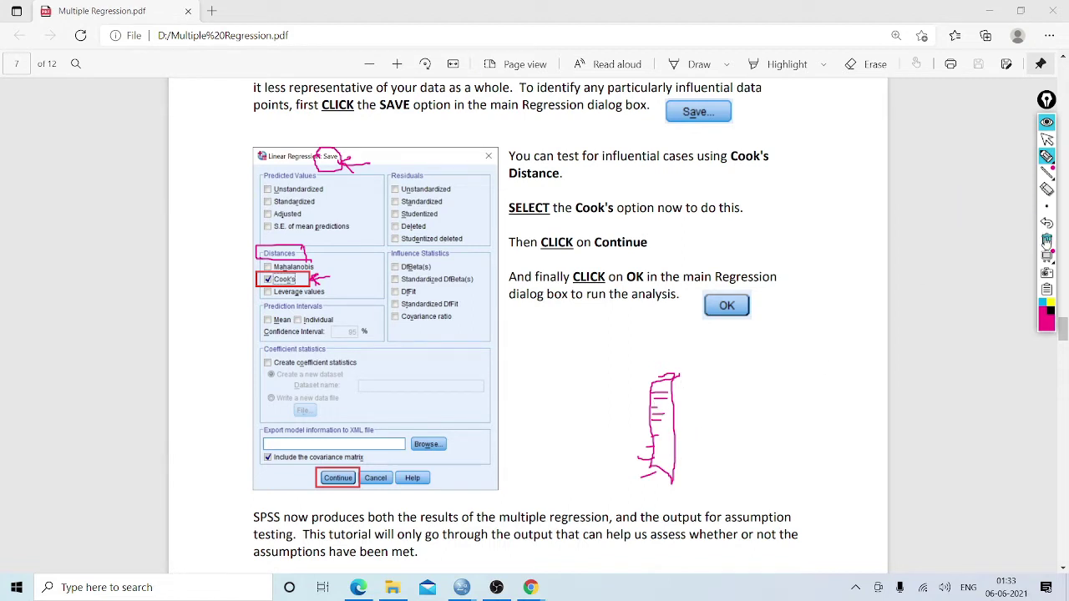
# - Clear all pen annotations, leave drawing mode and go to the SPSS Output window picture on page 8
pyautogui.click(1047, 239)
pyautogui.click(1047, 138)
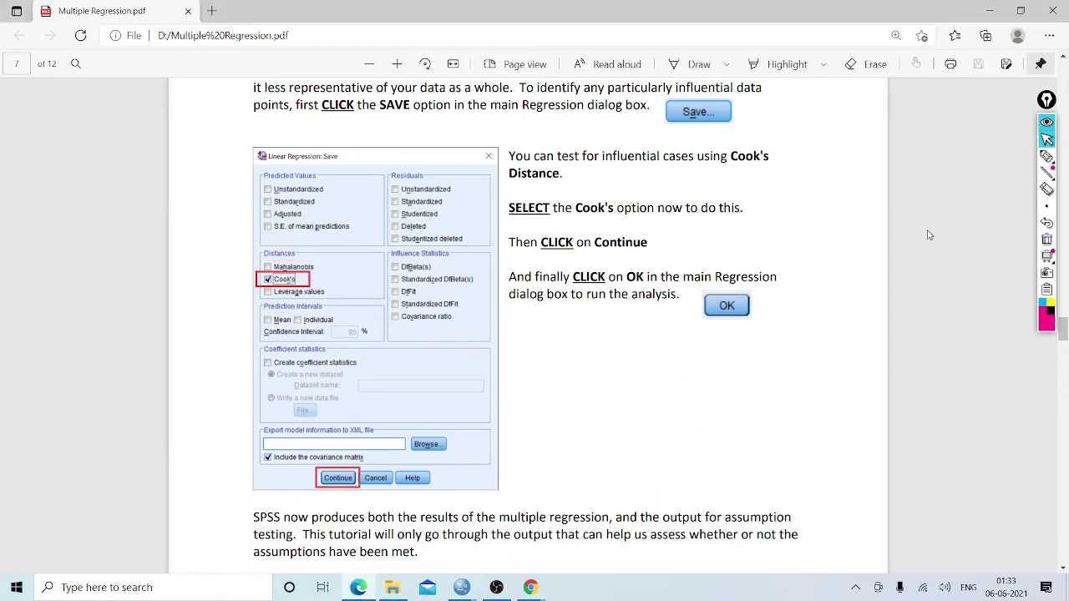
pyautogui.scroll(-5, 927, 235)
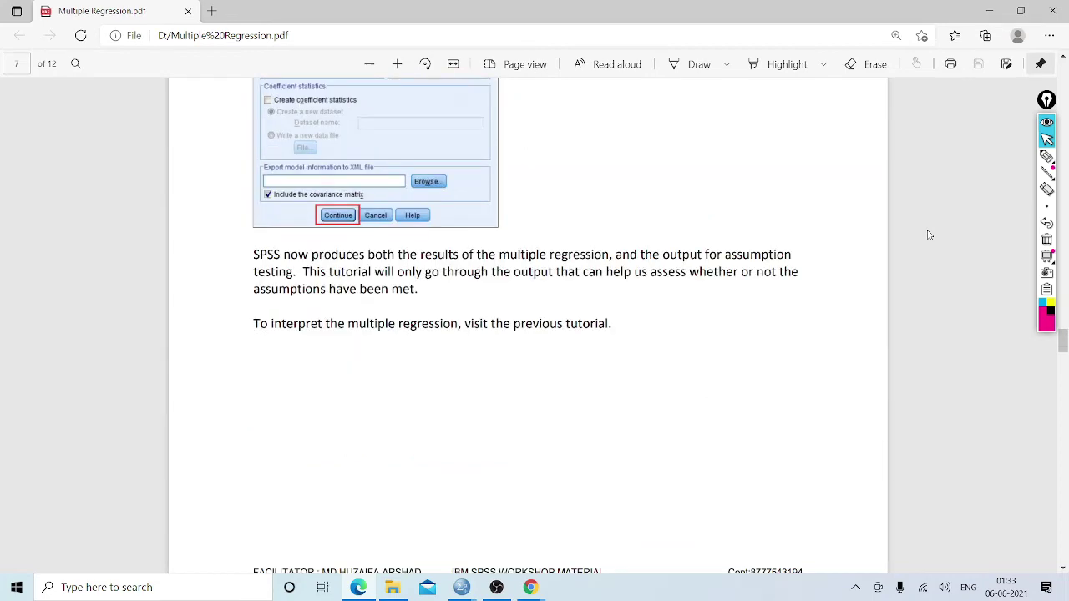
pyautogui.scroll(-10, 927, 235)
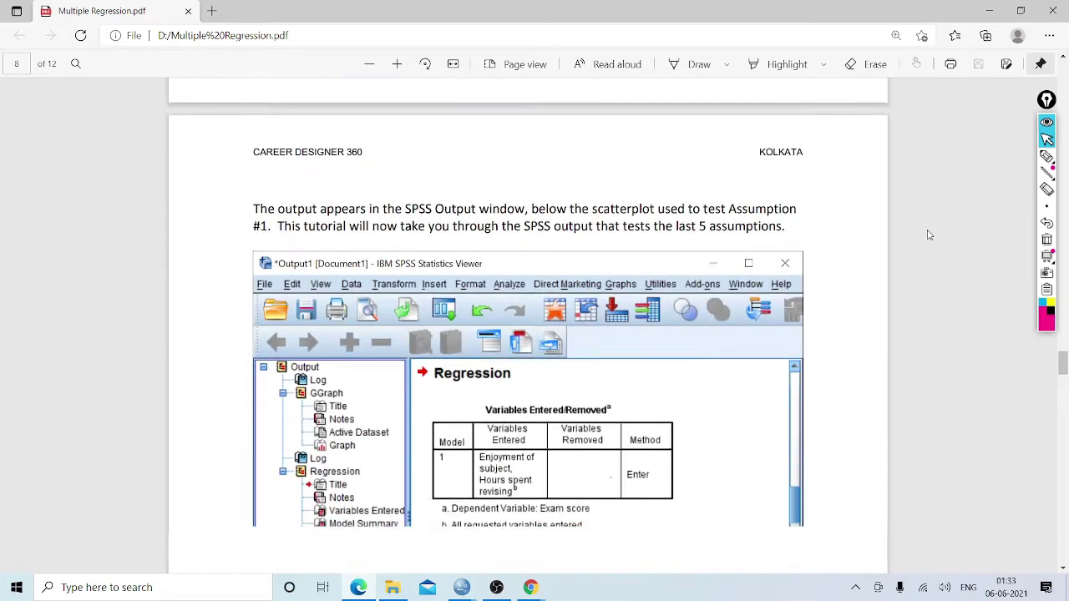
pyautogui.scroll(-2, 927, 235)
pyautogui.scroll(4, 927, 235)
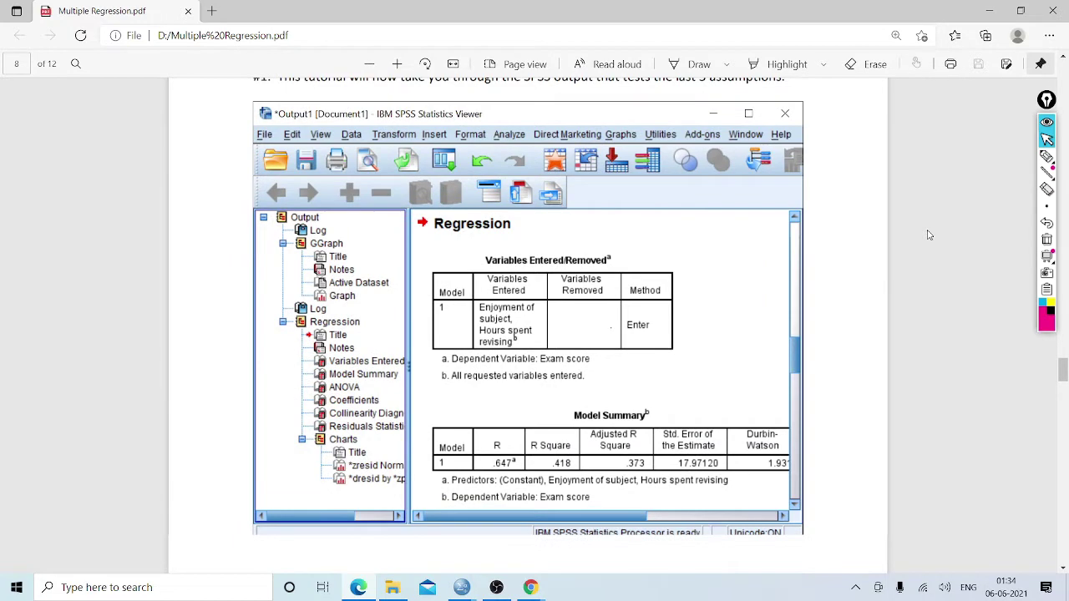
pyautogui.scroll(5, 927, 235)
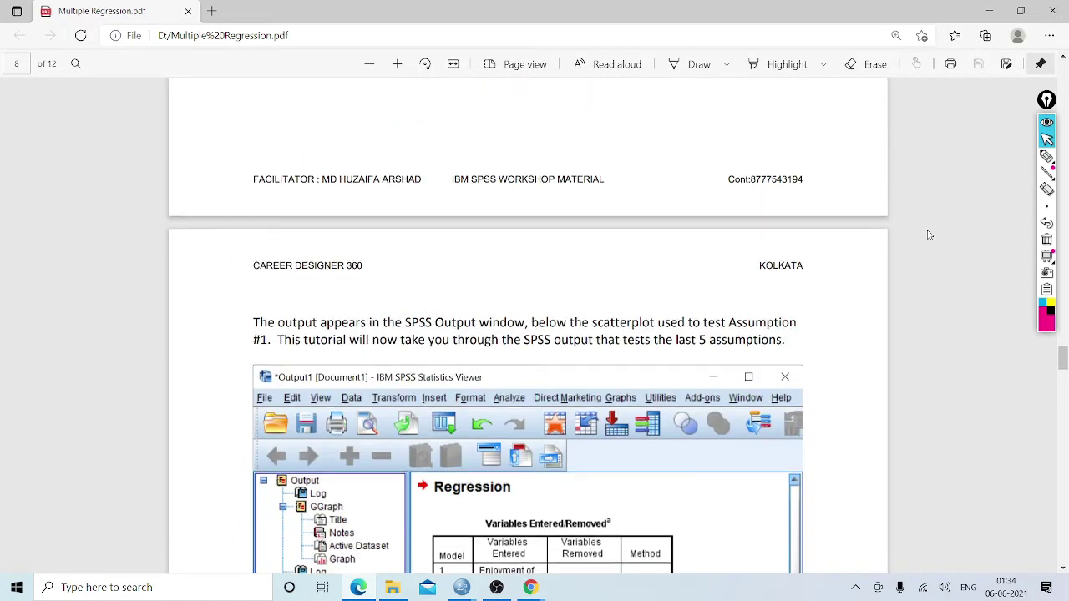
pyautogui.scroll(-1, 927, 235)
pyautogui.scroll(-1, 928, 235)
pyautogui.scroll(-3, 927, 236)
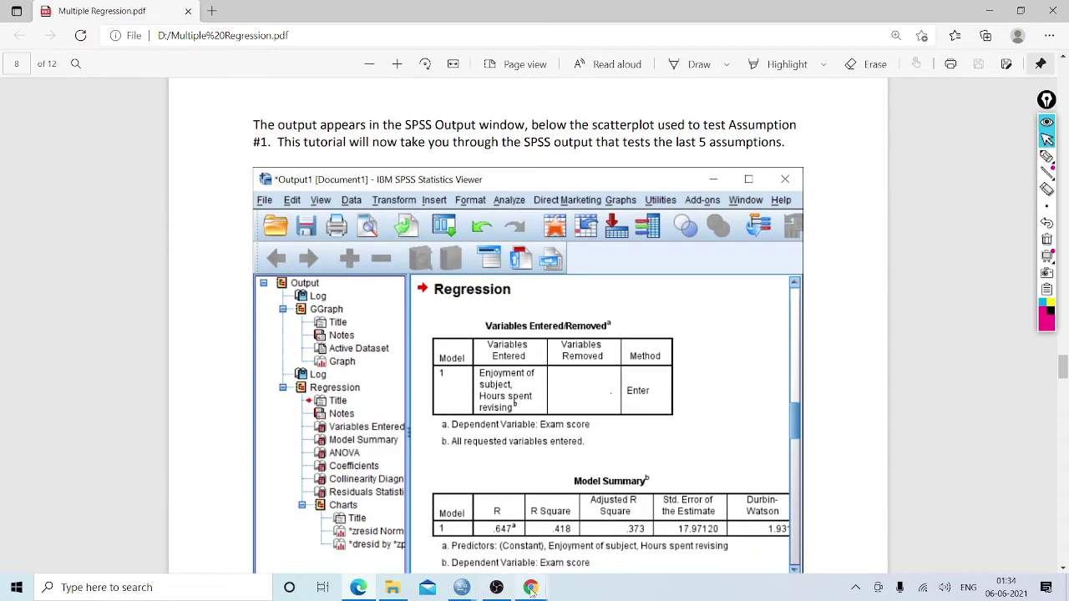
# - Switch to the IBM SPSS Statistics Data Editor window with Sample_Dataset_2014.sav
pyautogui.click(461, 588)
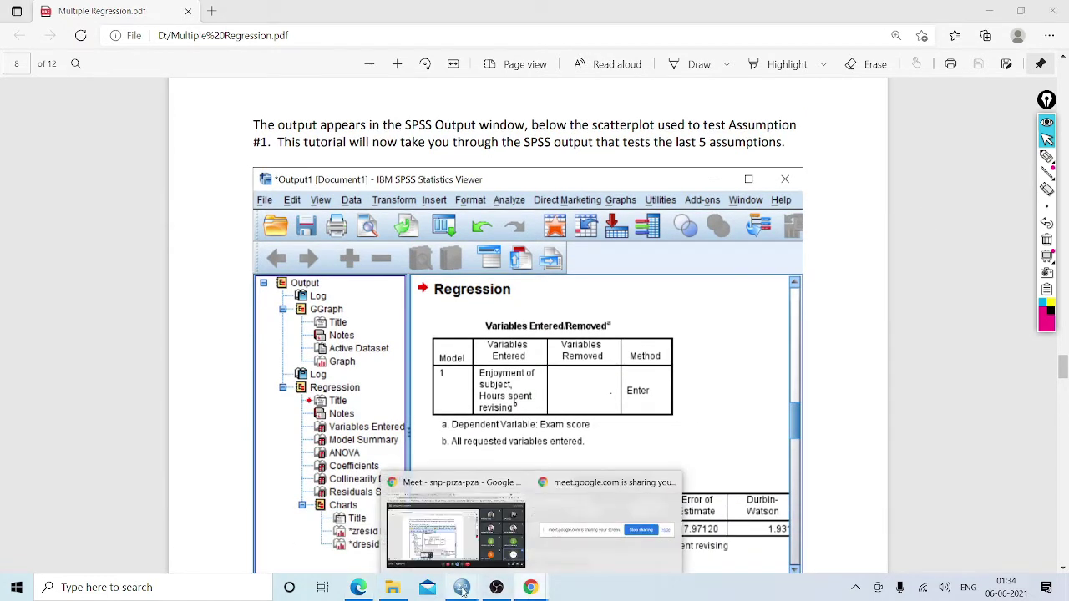
pyautogui.moveTo(470, 591)
pyautogui.click(519, 547)
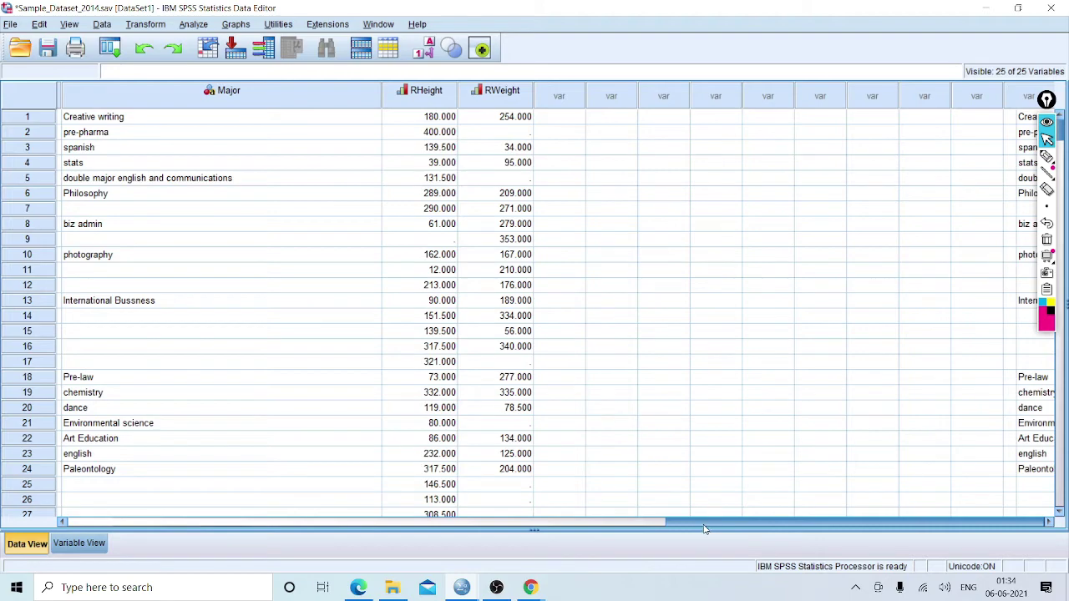
# - Return to the first variables of the dataset and highlight the Height, Weight, Gender and Athlete columns one after another
pyautogui.click(578, 521)
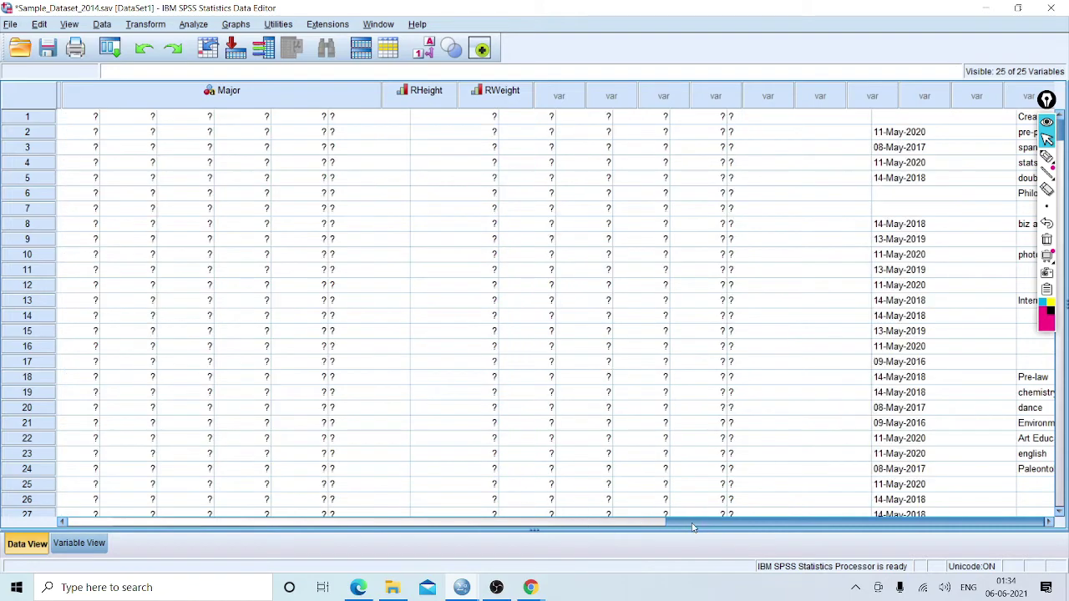
pyautogui.moveTo(542, 507); pyautogui.dragTo(140, 519)
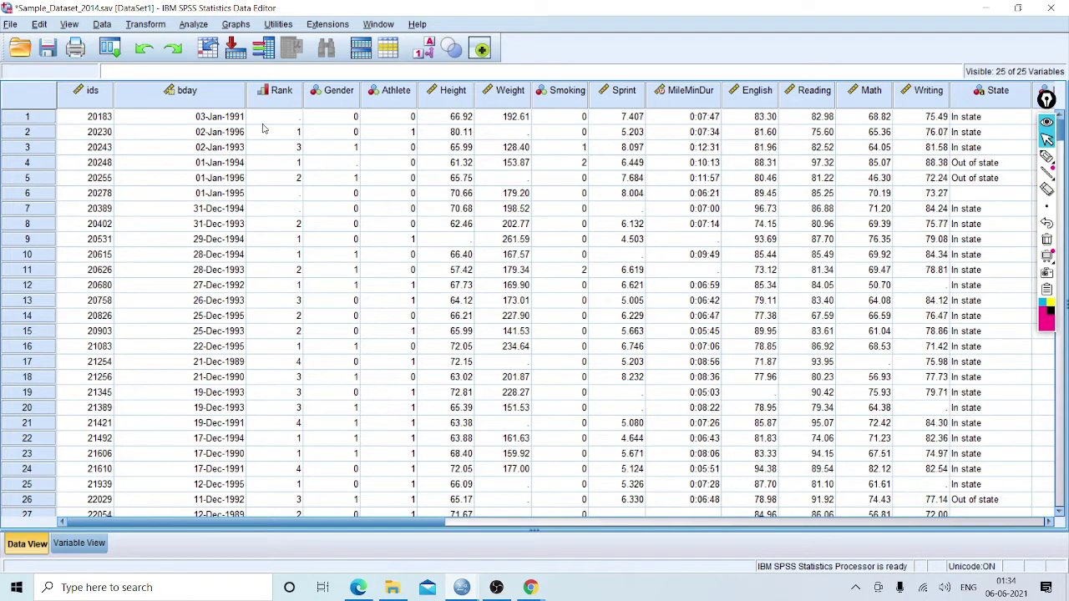
pyautogui.click(189, 23)
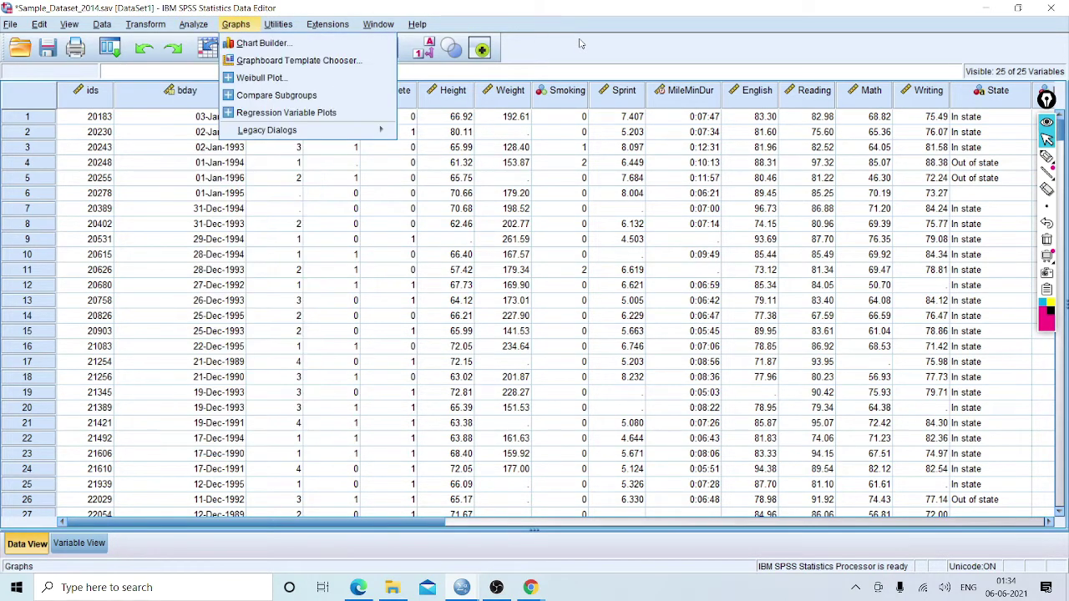
pyautogui.click(451, 101)
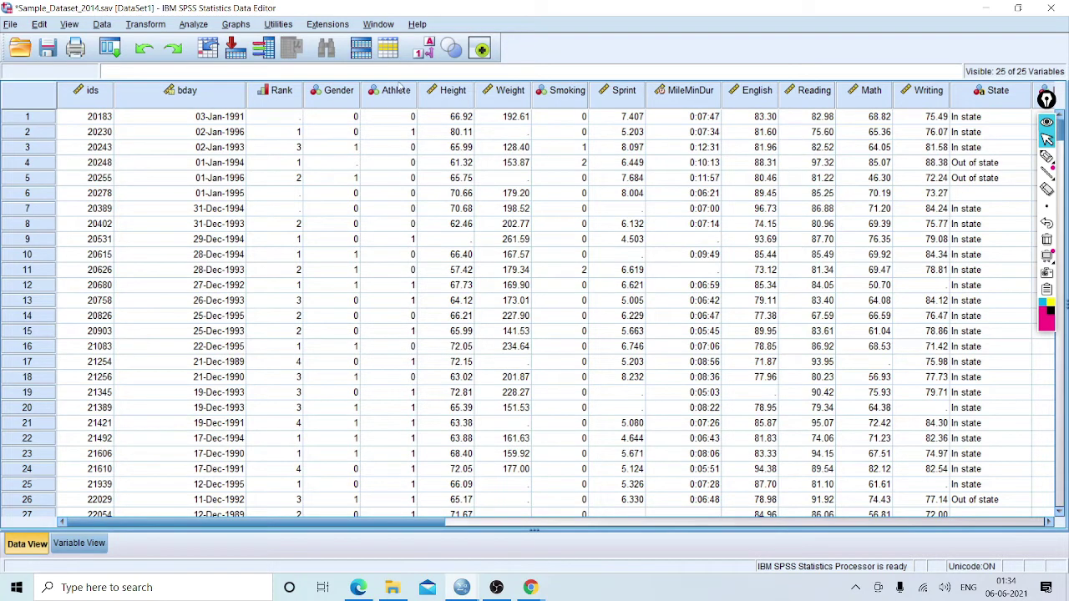
pyautogui.click(454, 94)
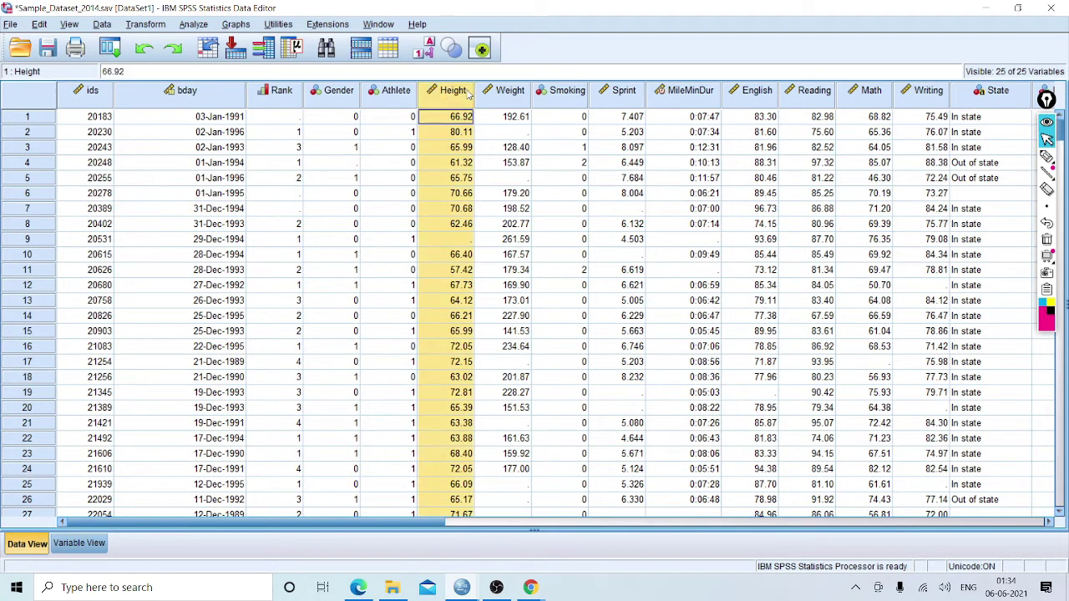
pyautogui.click(493, 98)
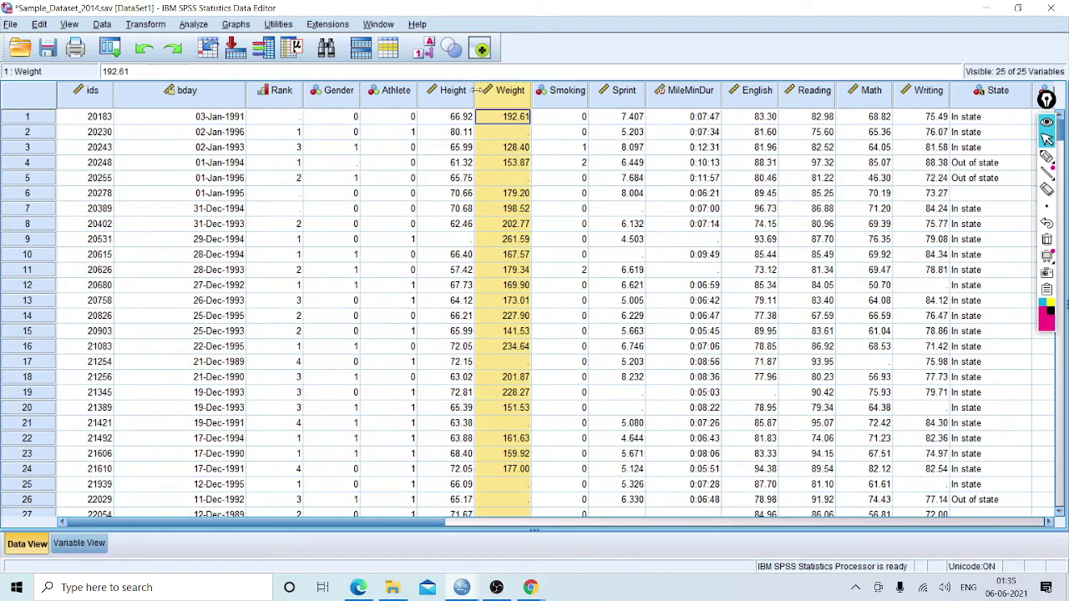
pyautogui.click(338, 96)
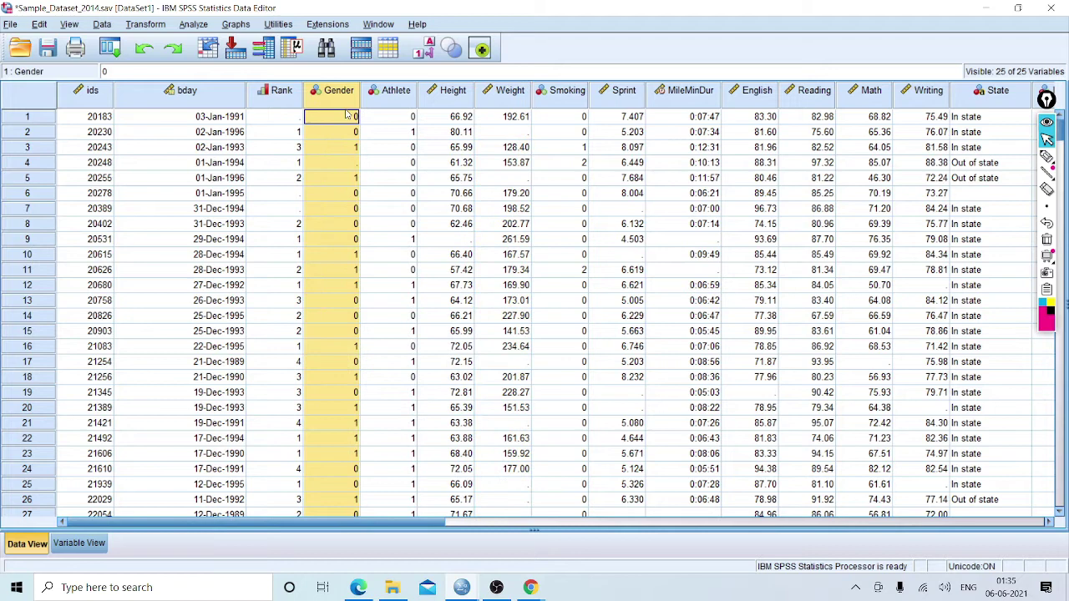
pyautogui.click(394, 98)
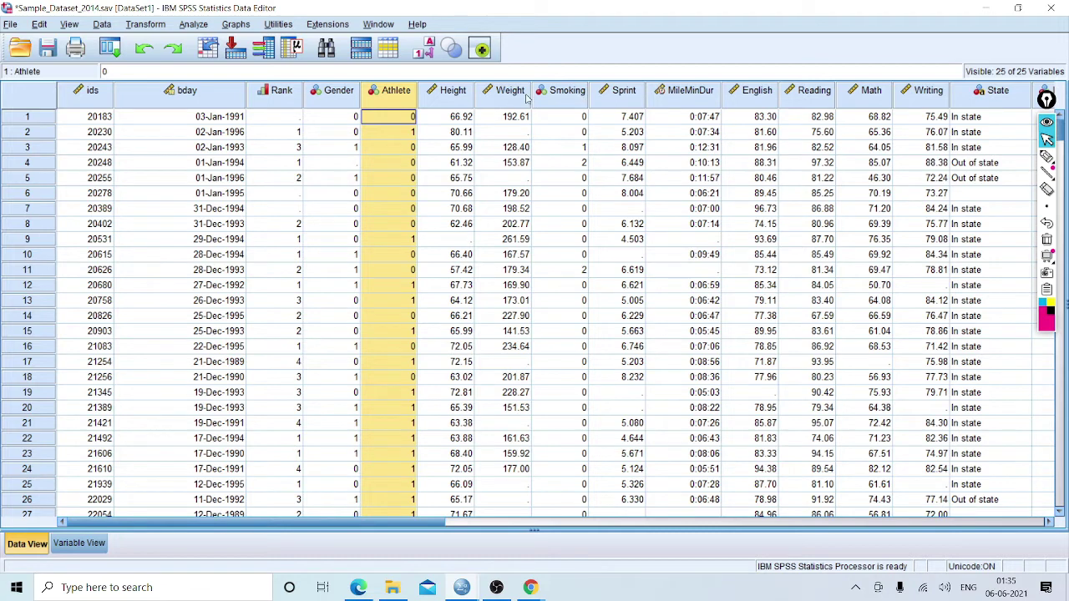
# - Go through the candidate regression variables again, highlighting Height, Weight, Gender and Athlete and ending on the Gender column
pyautogui.click(456, 92)
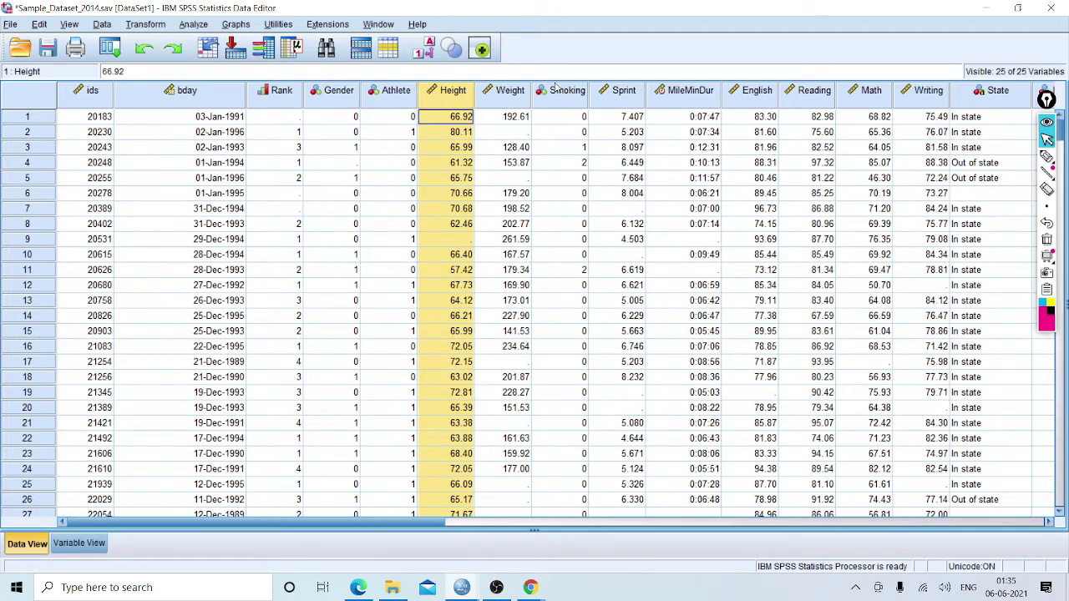
pyautogui.click(505, 92)
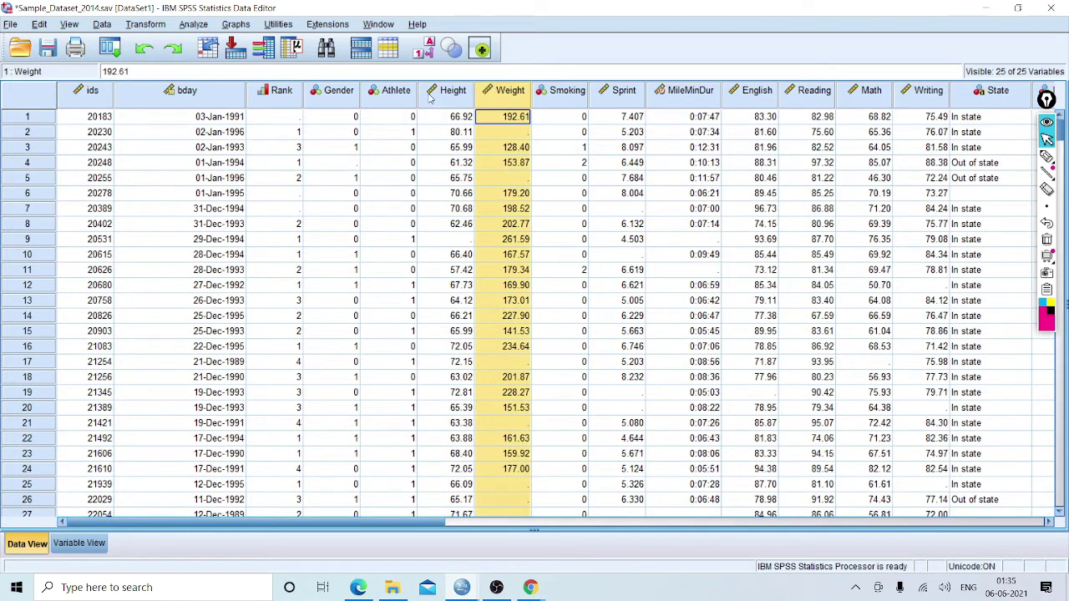
pyautogui.click(336, 93)
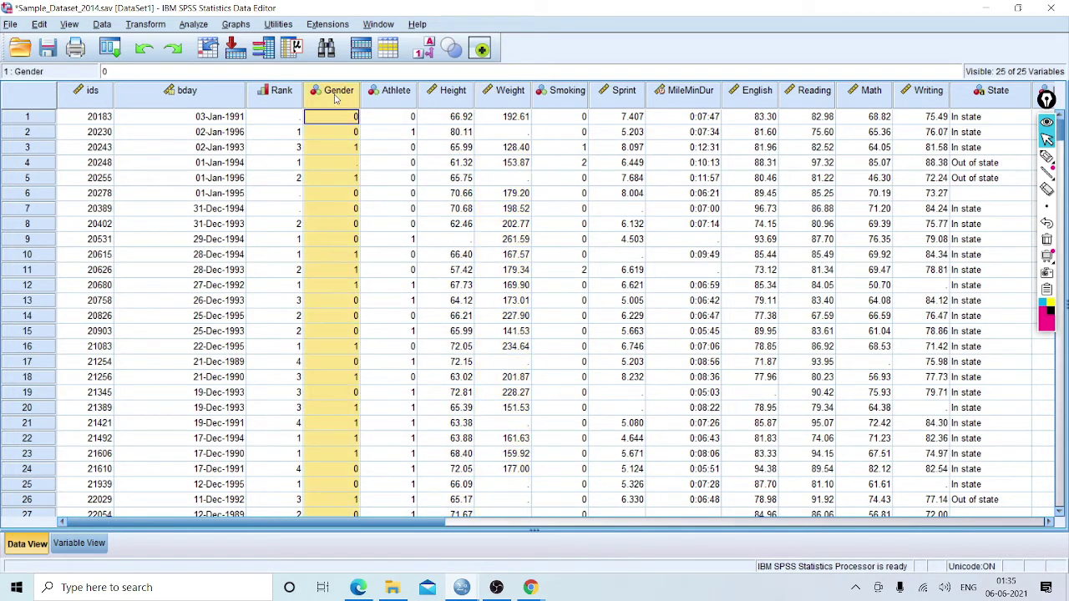
pyautogui.click(398, 102)
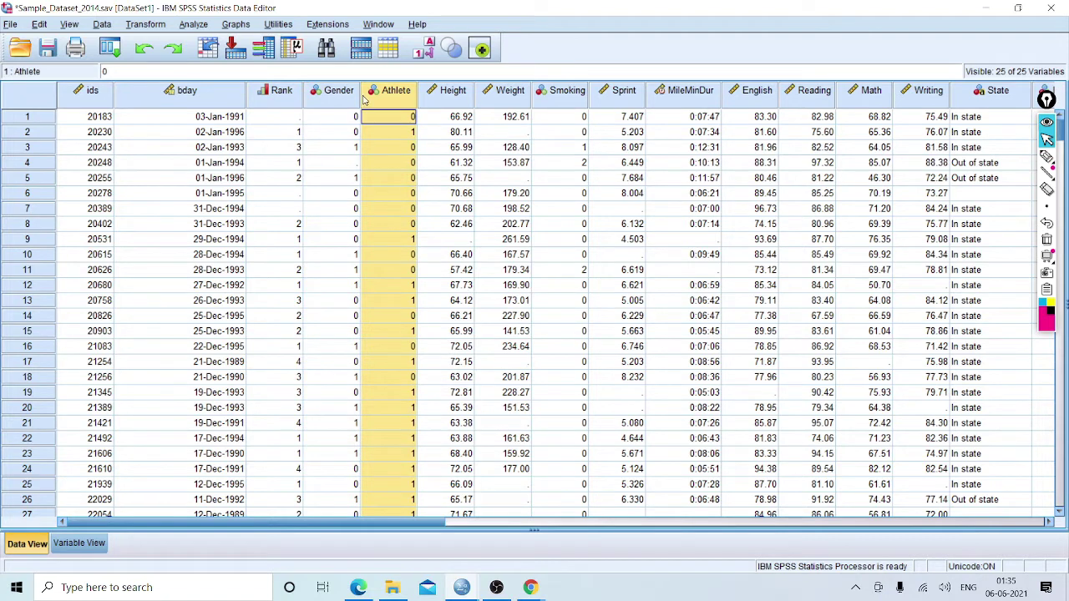
pyautogui.click(442, 98)
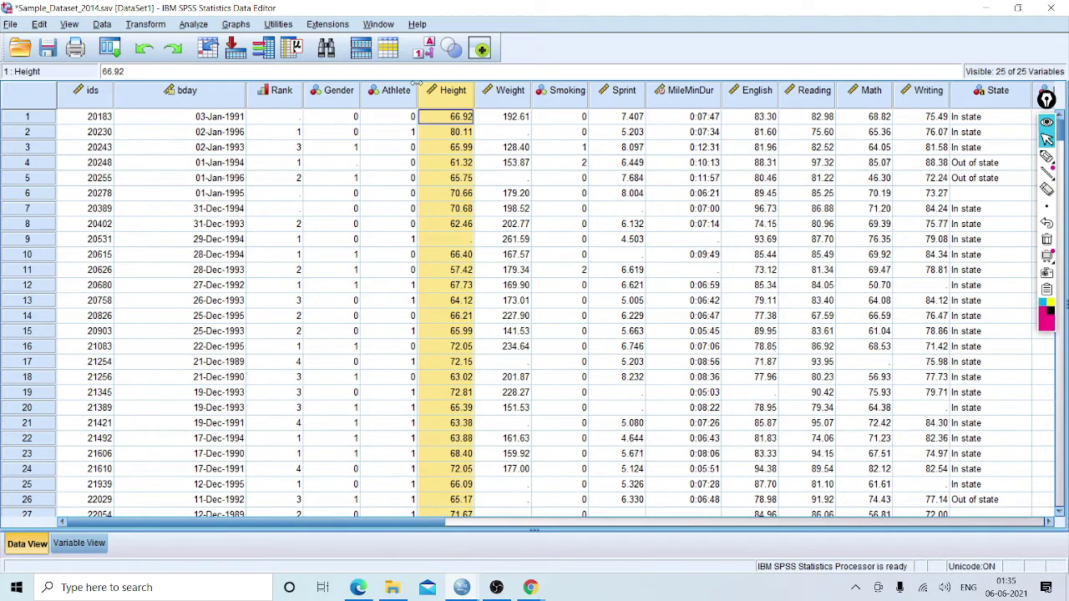
pyautogui.click(336, 96)
pyautogui.press('Right')
pyautogui.press('Right')
pyautogui.press('Left')
pyautogui.press('Left')
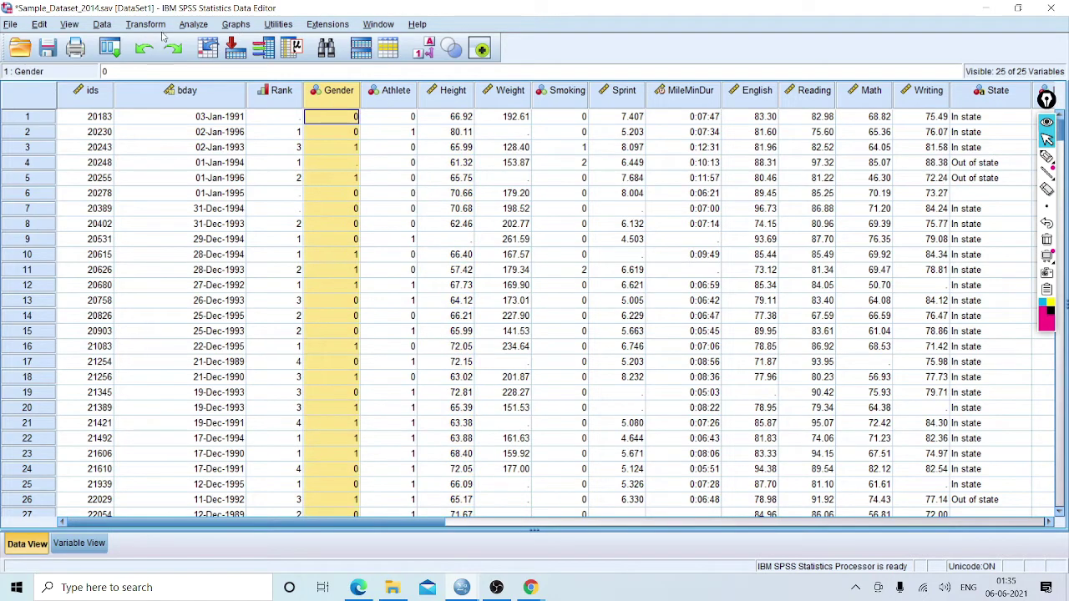
pyautogui.click(194, 24)
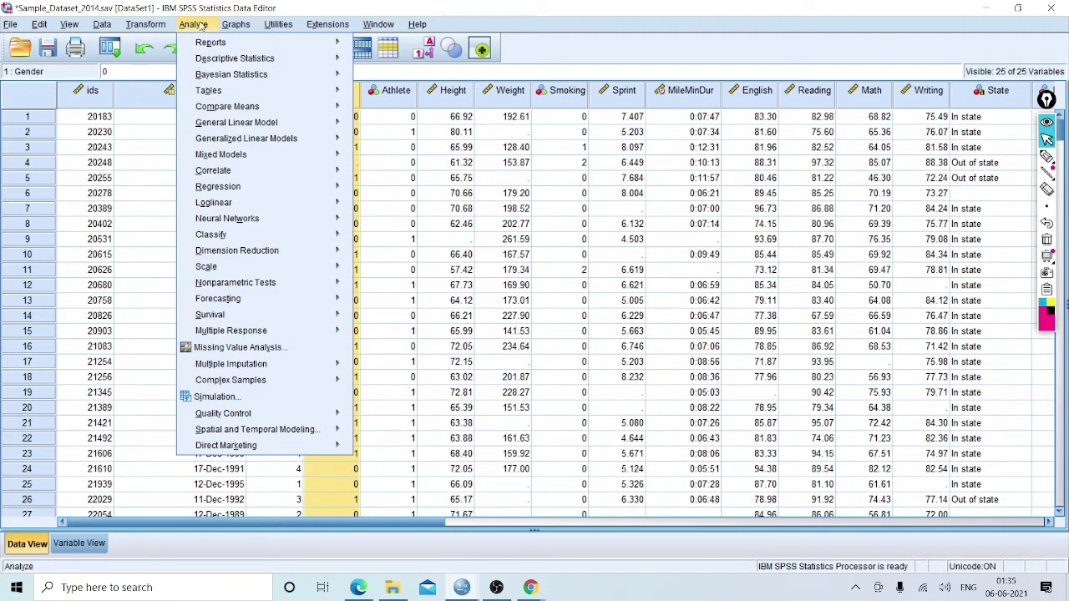
pyautogui.moveTo(225, 60)
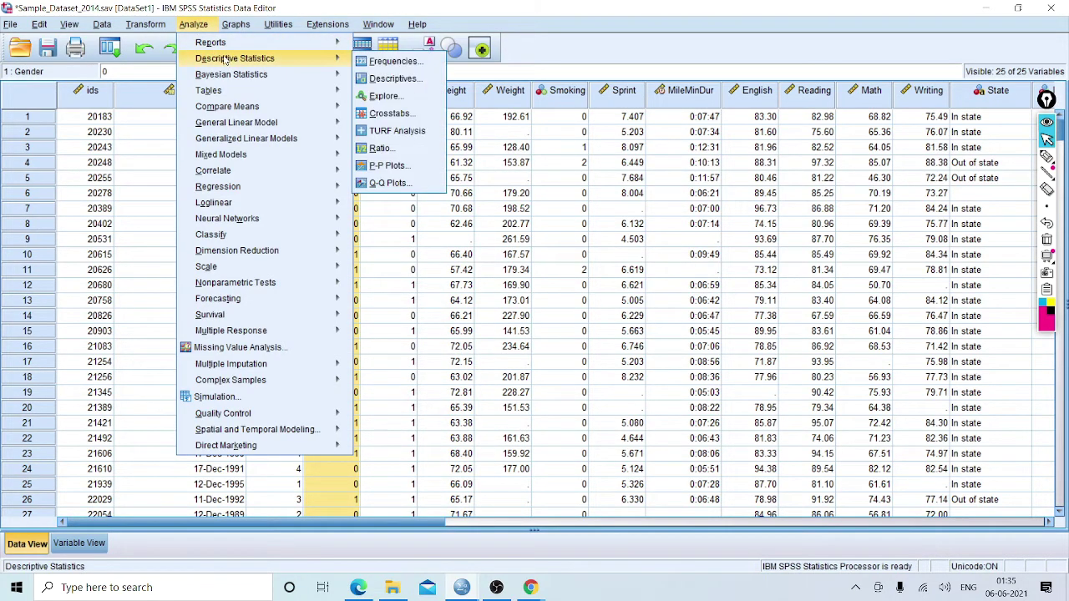
pyautogui.moveTo(327, 24)
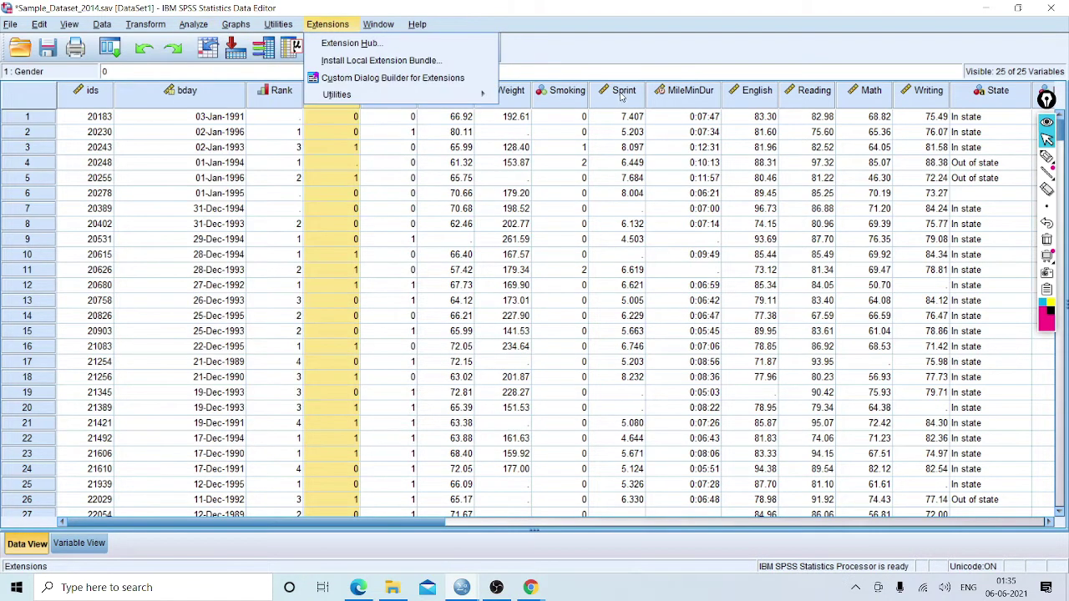
# - Find the SleepTime variable, widen its column so the name fits on one line and select the column
pyautogui.click(842, 99)
pyautogui.click(912, 97)
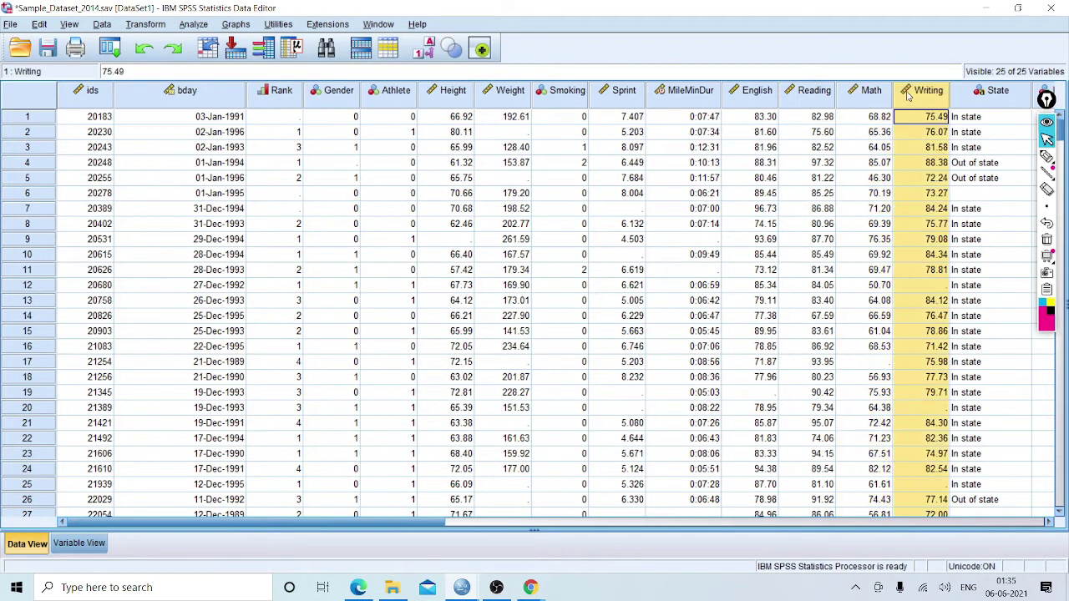
pyautogui.moveTo(259, 526); pyautogui.dragTo(462, 501)
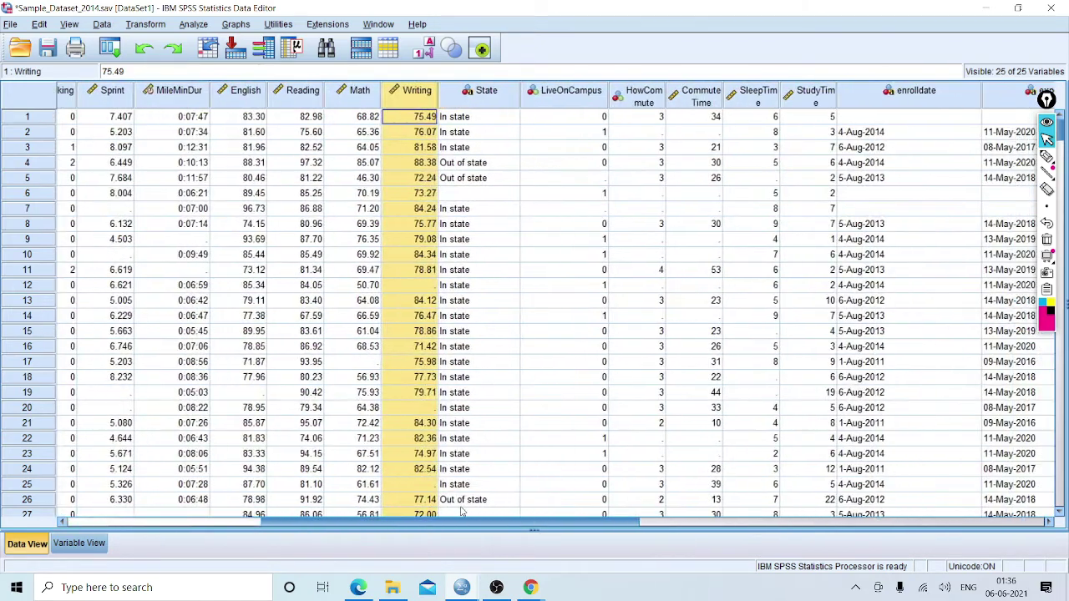
pyautogui.moveTo(782, 84); pyautogui.dragTo(824, 87)
pyautogui.click(787, 97)
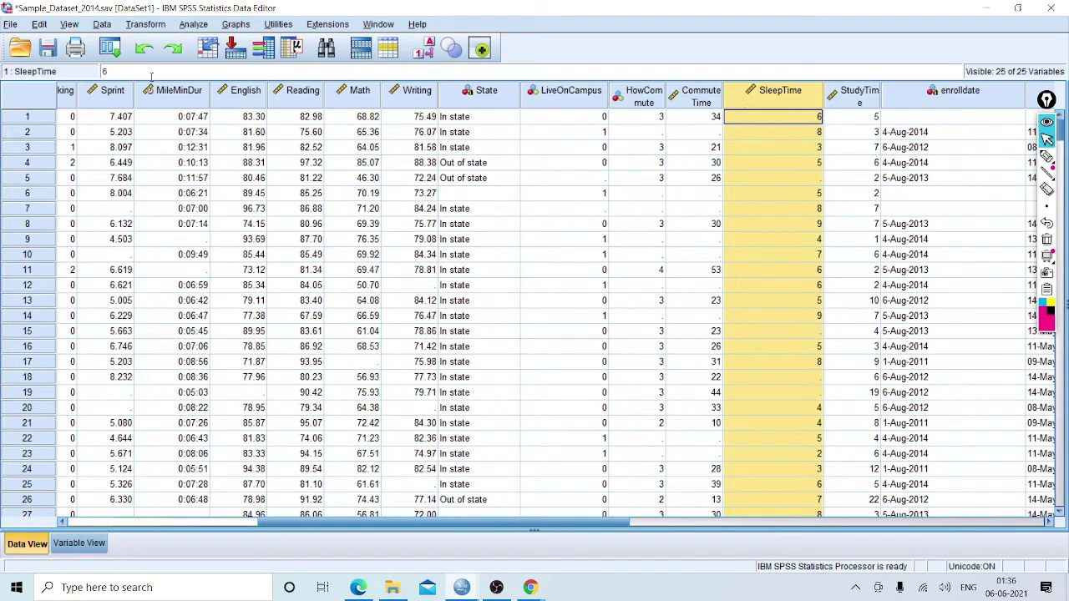
# - Start a Linear Regression analysis and assign Weight as the dependent variable
pyautogui.click(191, 25)
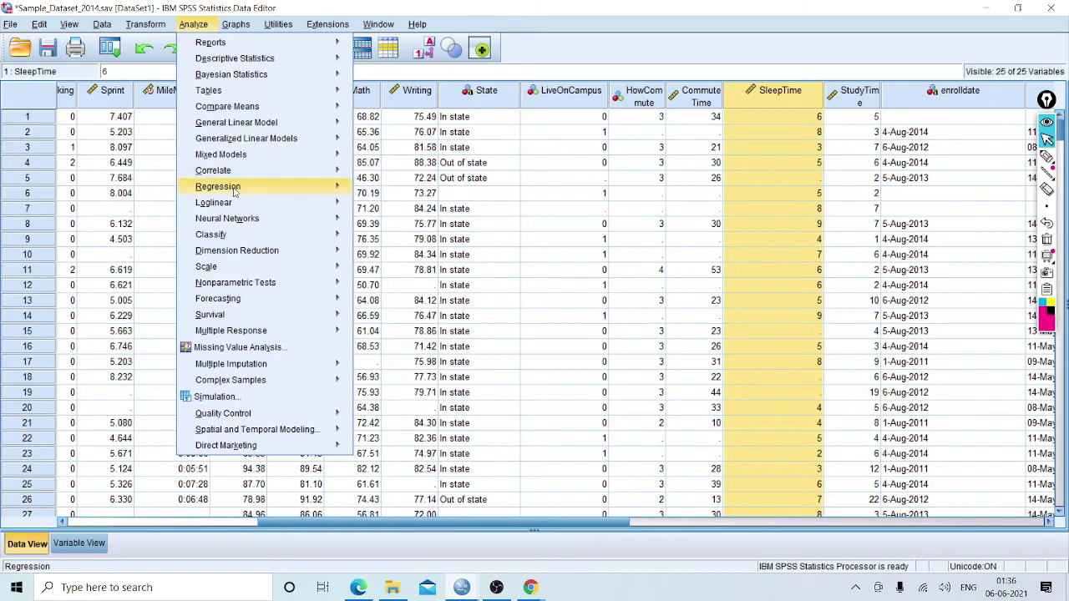
pyautogui.moveTo(238, 189)
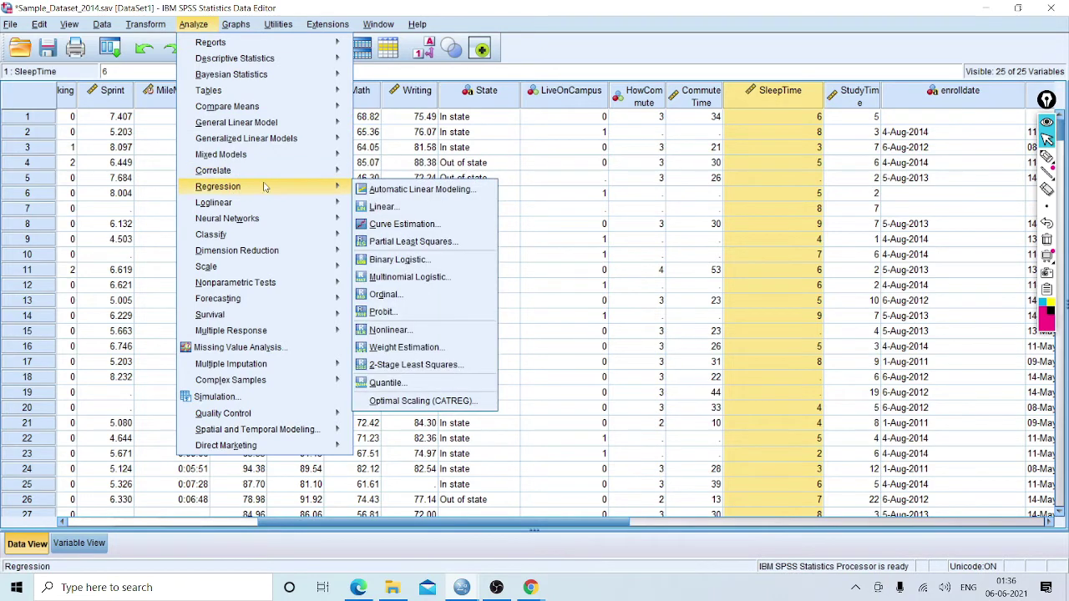
pyautogui.click(447, 214)
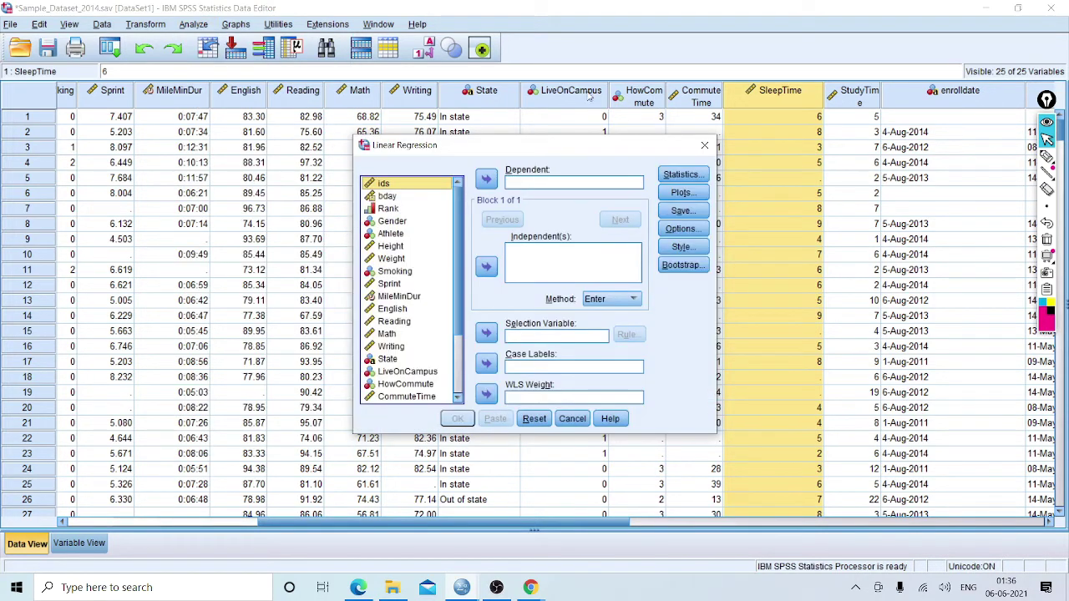
pyautogui.click(392, 259)
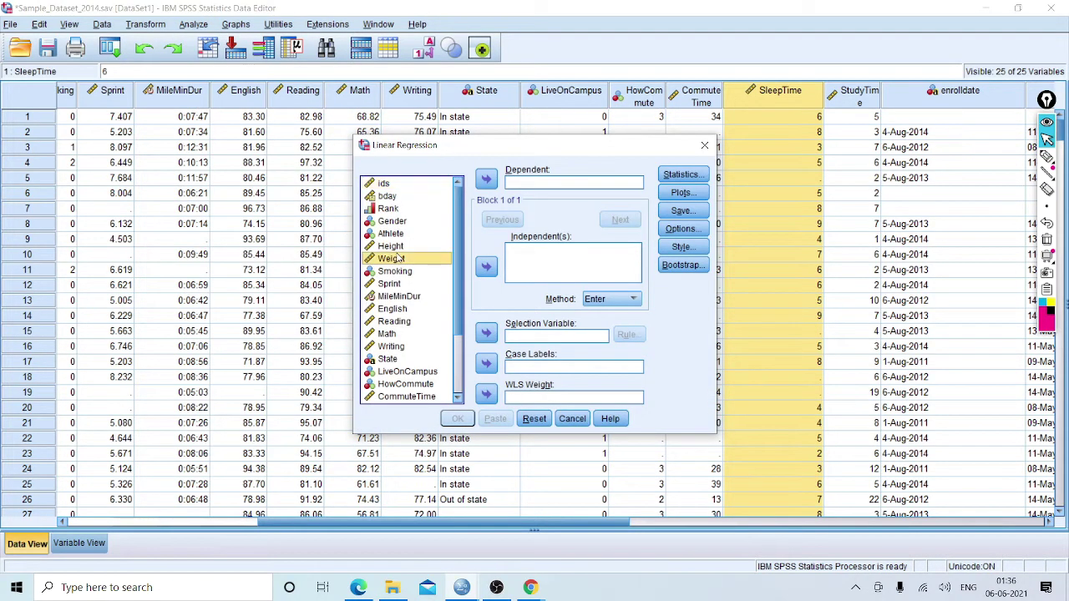
pyautogui.click(487, 180)
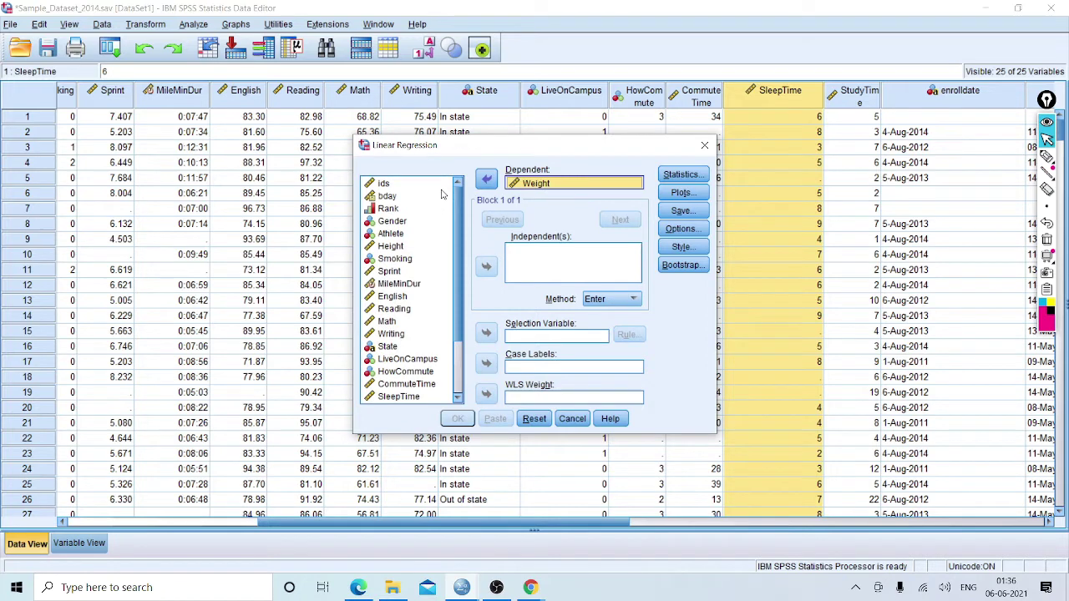
# - Add Height, Gender, Athlete and SleepTime as the independent variables of the regression
pyautogui.click(396, 246)
pyautogui.click(487, 267)
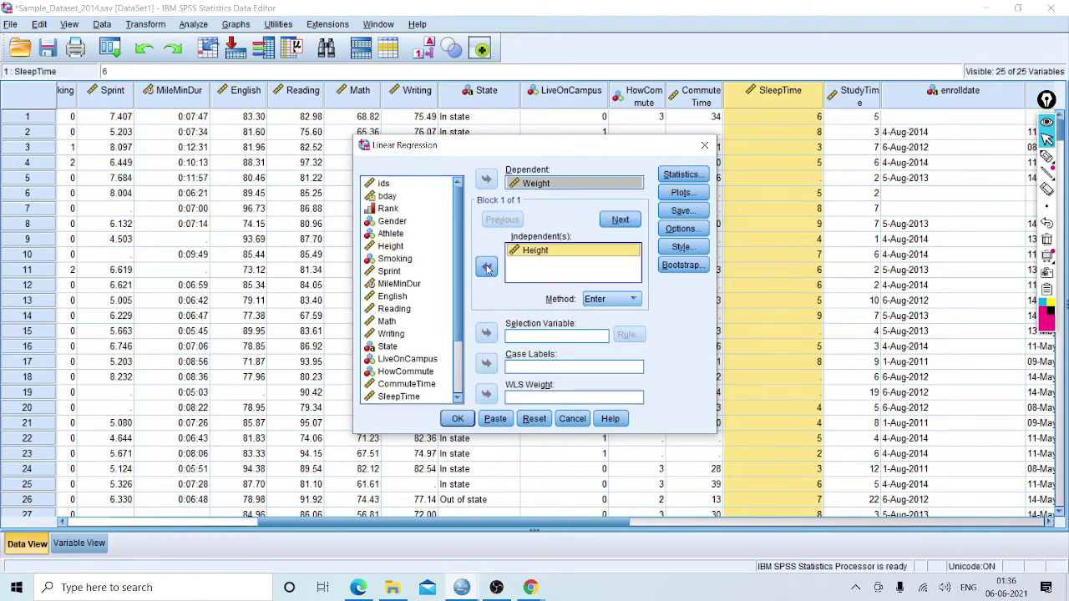
pyautogui.doubleClick(408, 222)
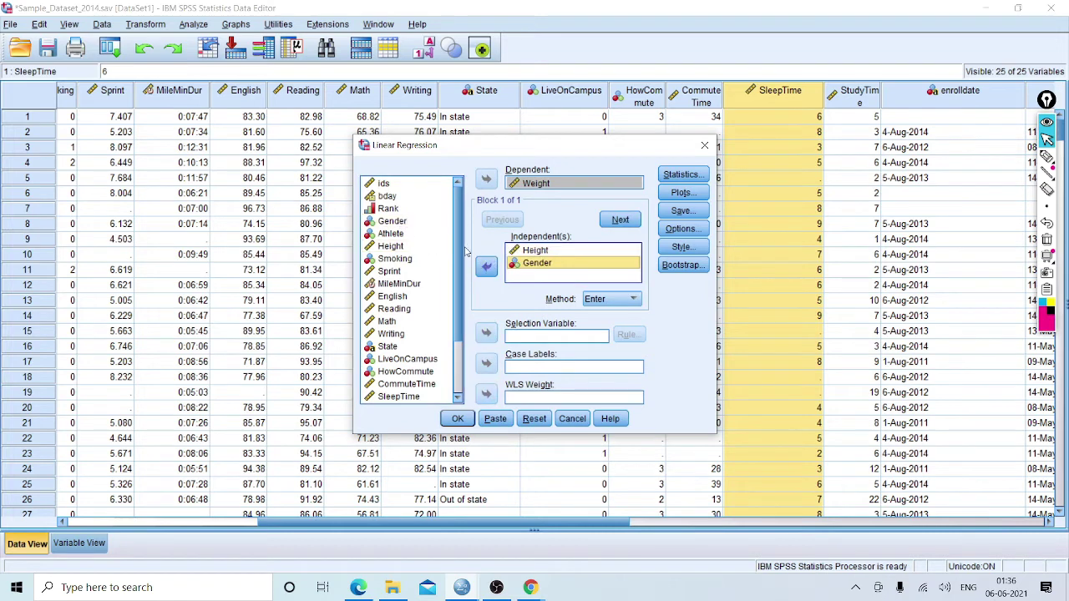
pyautogui.click(406, 236)
pyautogui.click(487, 266)
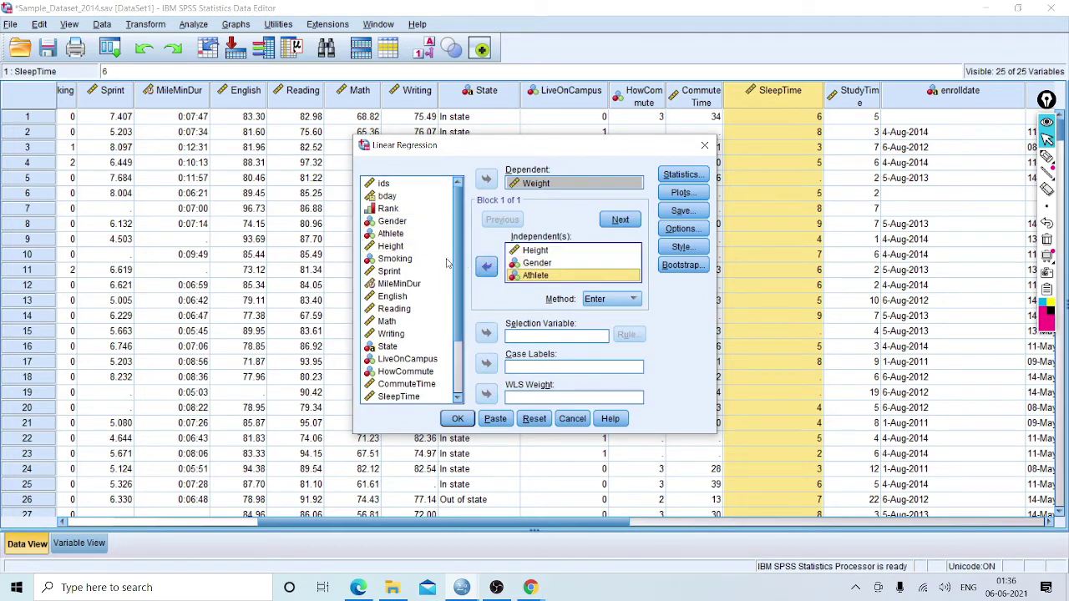
pyautogui.scroll(-2, 455, 255)
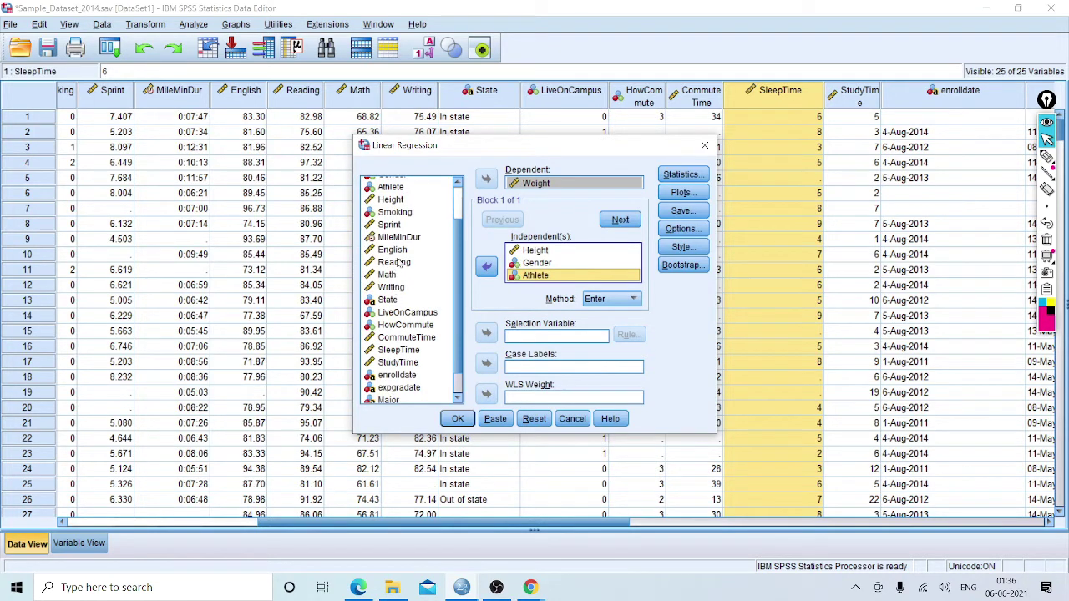
pyautogui.click(411, 349)
pyautogui.click(485, 267)
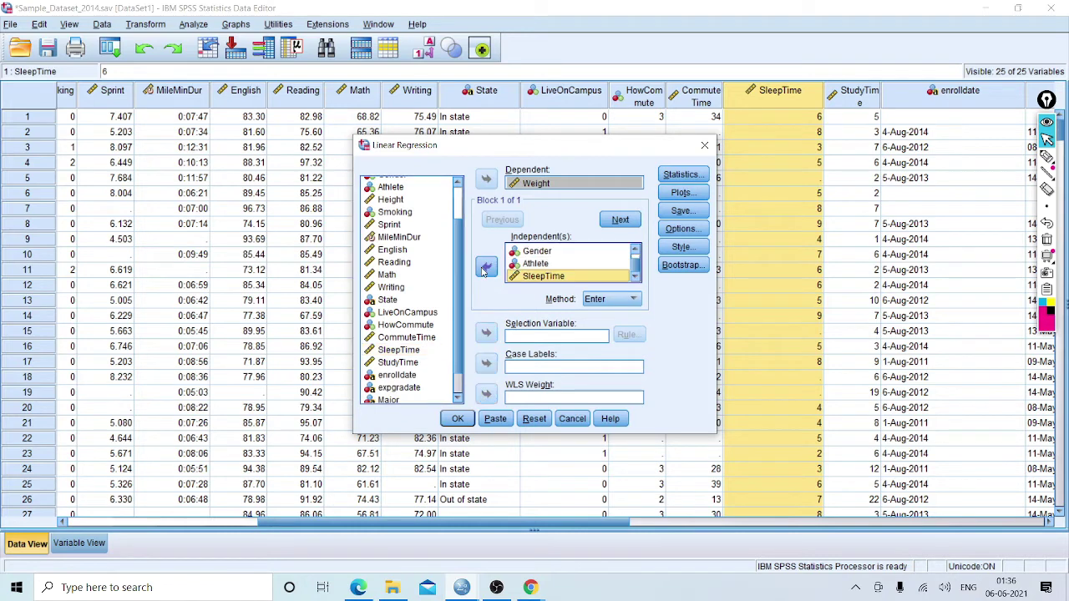
# - Review the complete list of independent variables, from Height through SleepTime, against the dependent variable Weight
pyautogui.scroll(1, 637, 267)
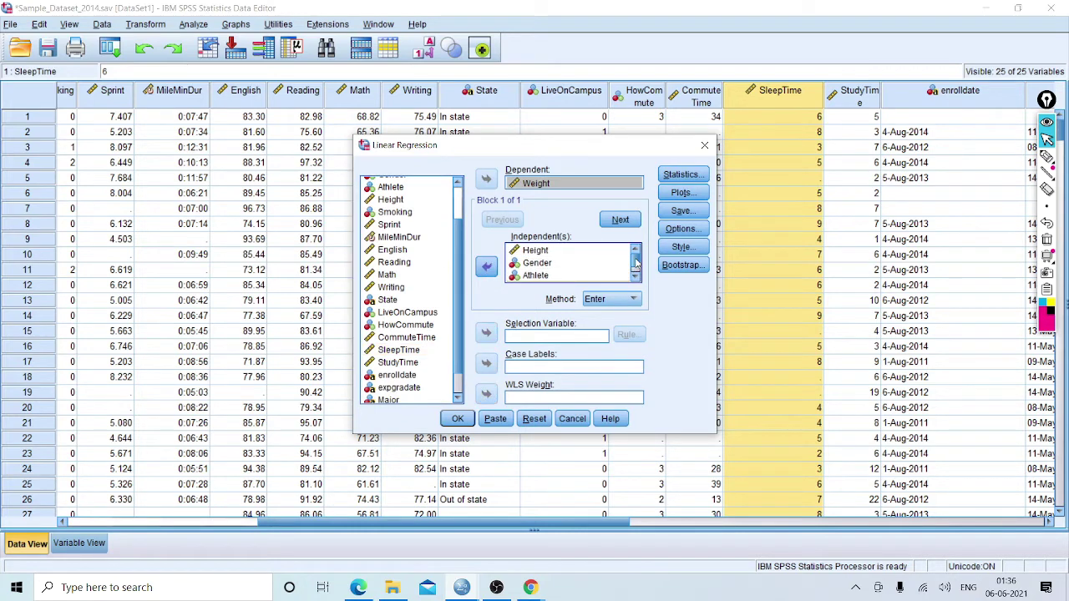
pyautogui.scroll(-1, 636, 267)
pyautogui.scroll(1, 637, 267)
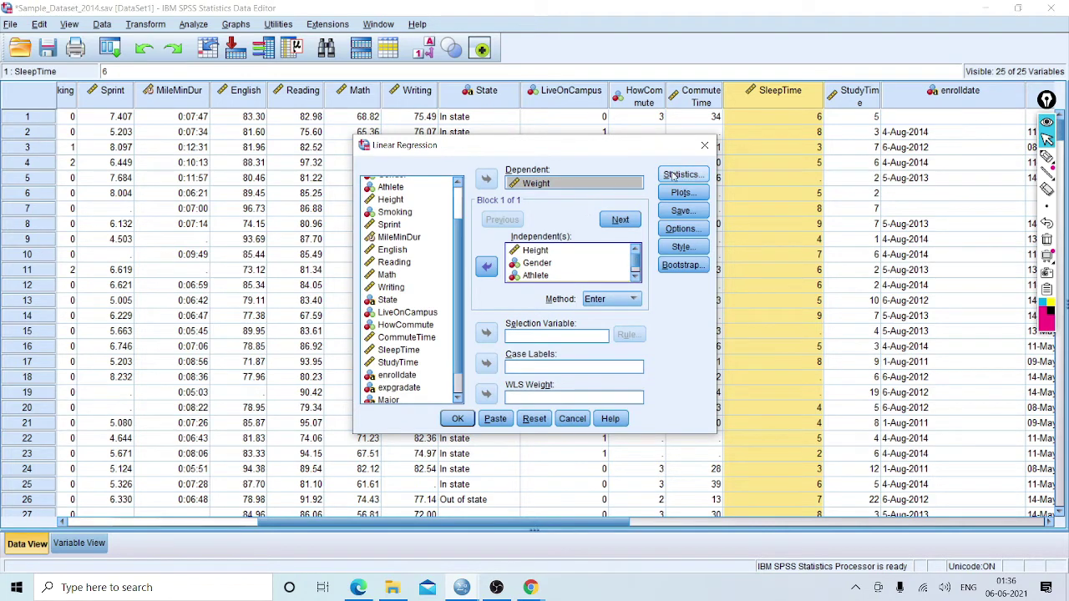
pyautogui.scroll(-1, 636, 266)
pyautogui.scroll(1, 637, 265)
pyautogui.scroll(-1, 637, 267)
pyautogui.scroll(1, 636, 266)
pyautogui.scroll(-1, 635, 264)
pyautogui.scroll(1, 633, 262)
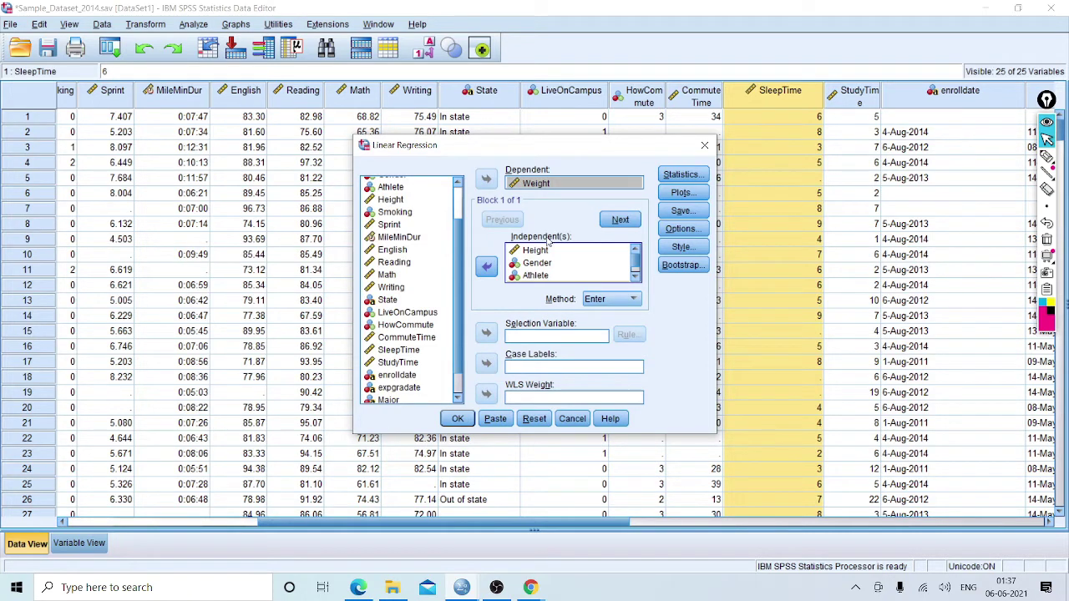
pyautogui.scroll(-1, 635, 260)
pyautogui.scroll(1, 634, 257)
pyautogui.scroll(-1, 635, 257)
pyautogui.scroll(1, 633, 264)
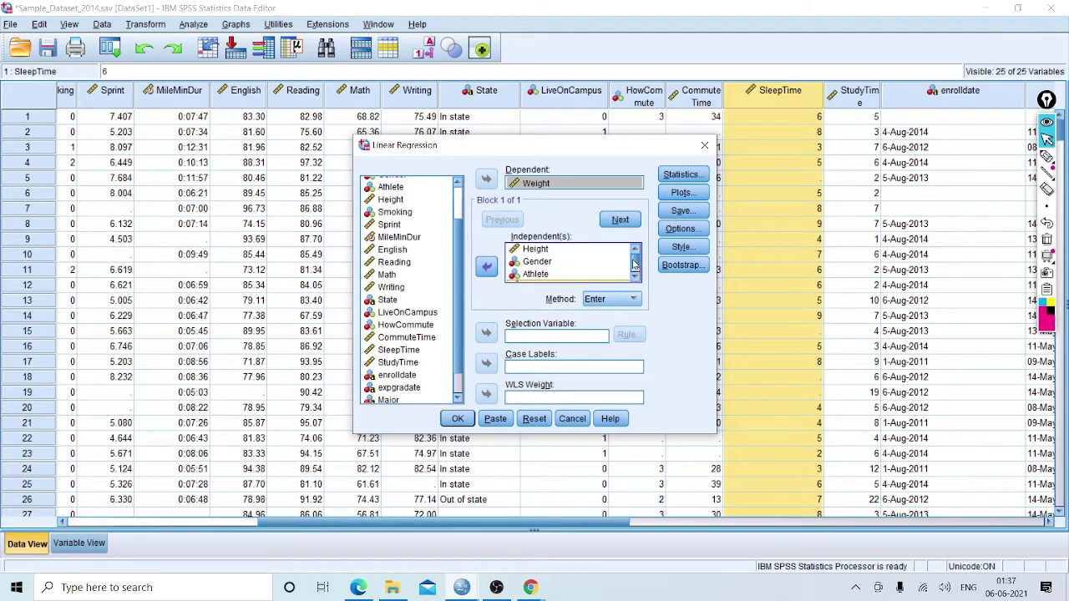
pyautogui.scroll(-1, 634, 264)
pyautogui.scroll(1, 635, 264)
pyautogui.scroll(-1, 635, 265)
pyautogui.scroll(1, 636, 266)
pyautogui.scroll(-1, 636, 265)
pyautogui.scroll(1, 634, 266)
pyautogui.scroll(-1, 633, 272)
pyautogui.scroll(1, 633, 273)
pyautogui.scroll(-1, 634, 269)
pyautogui.scroll(1, 635, 268)
pyautogui.scroll(-1, 636, 265)
pyautogui.scroll(1, 637, 264)
pyautogui.scroll(-1, 638, 263)
pyautogui.scroll(1, 639, 262)
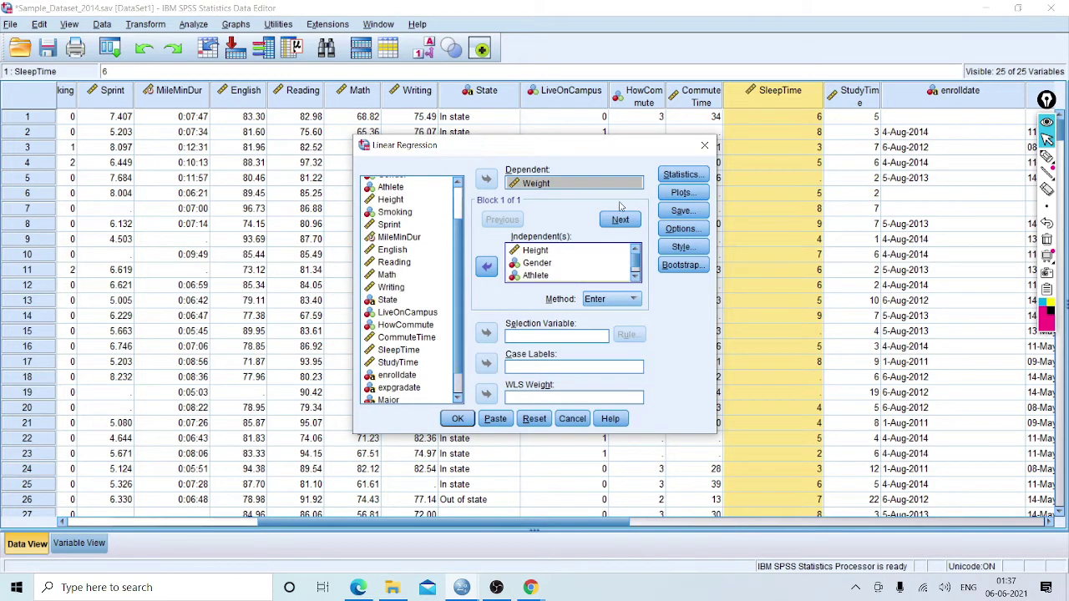
# - Request collinearity diagnostics, the Durbin-Watson residual test and descriptives among the regression statistics
pyautogui.click(660, 179)
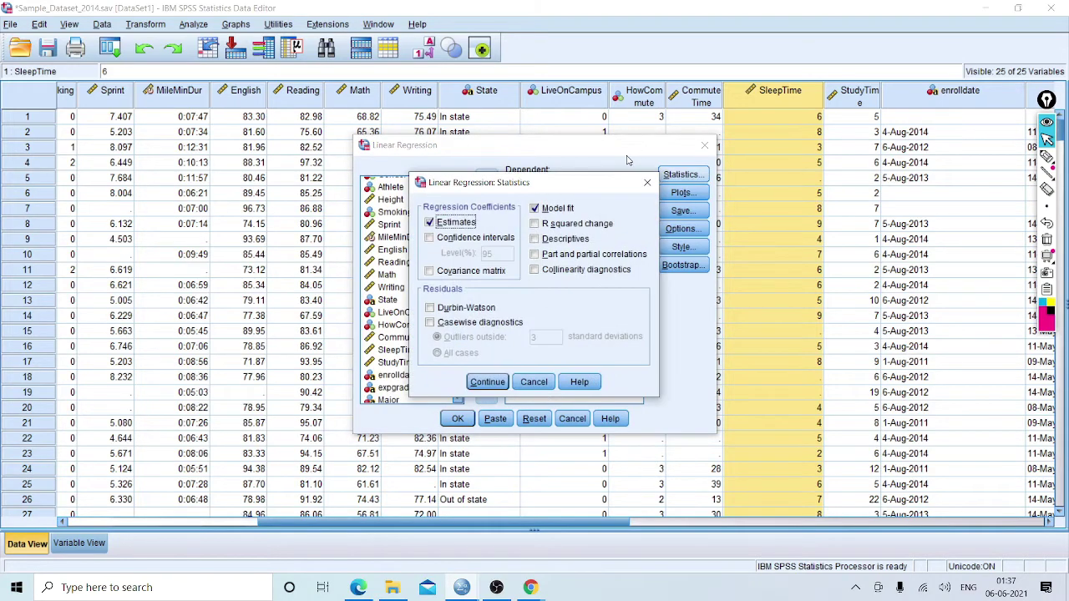
pyautogui.moveTo(587, 183); pyautogui.dragTo(930, 125)
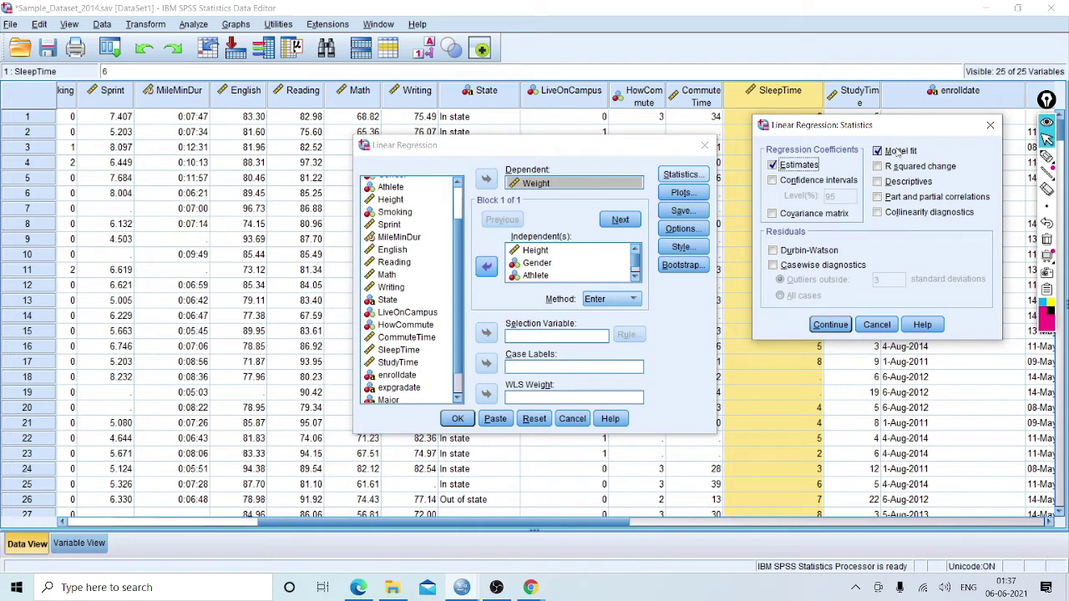
pyautogui.click(878, 213)
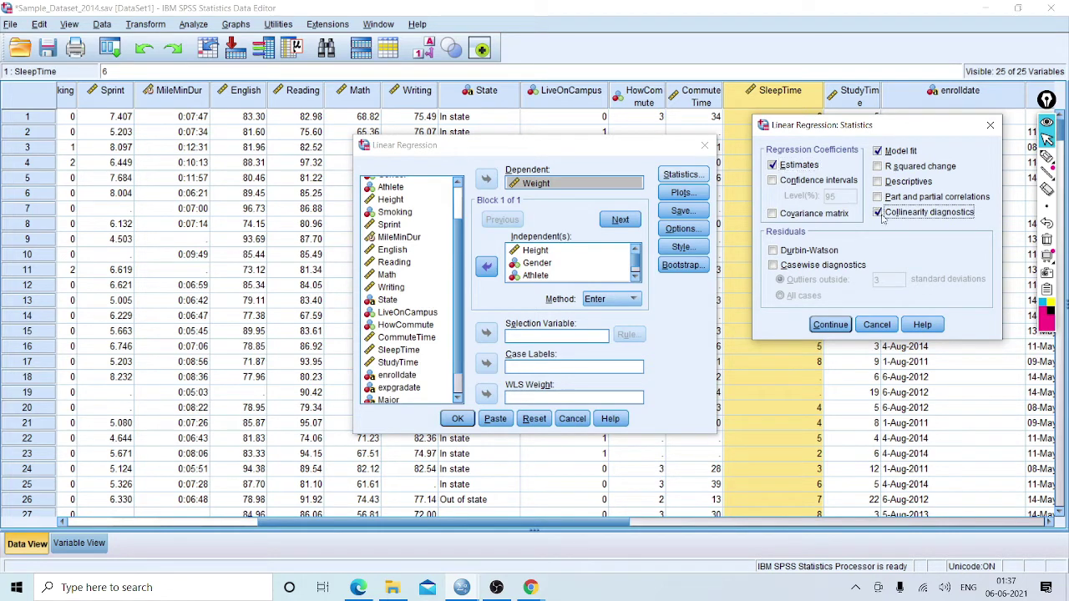
pyautogui.click(807, 248)
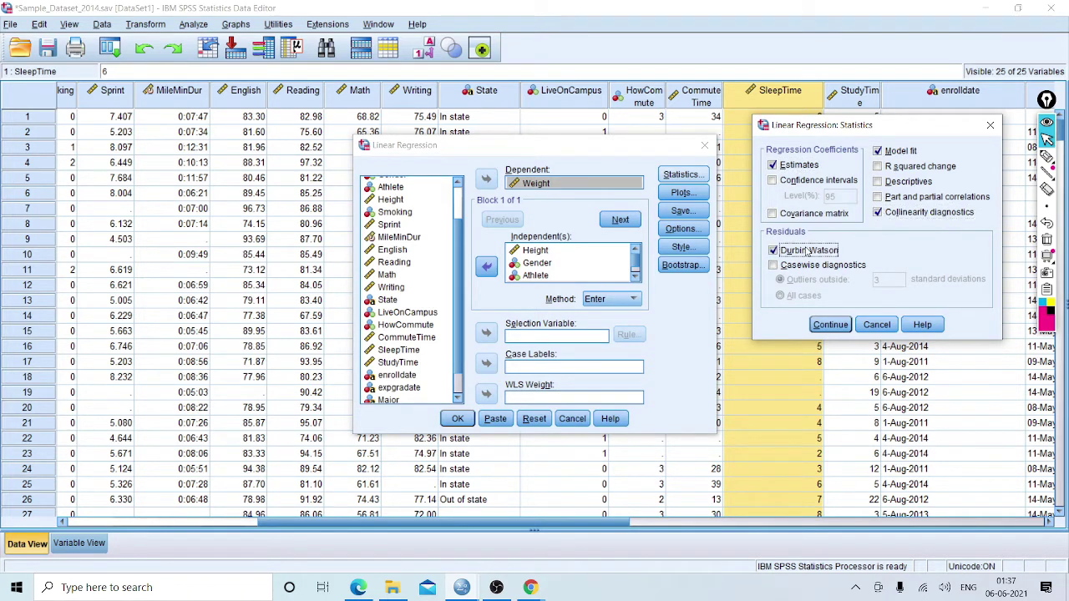
pyautogui.click(885, 187)
pyautogui.click(832, 326)
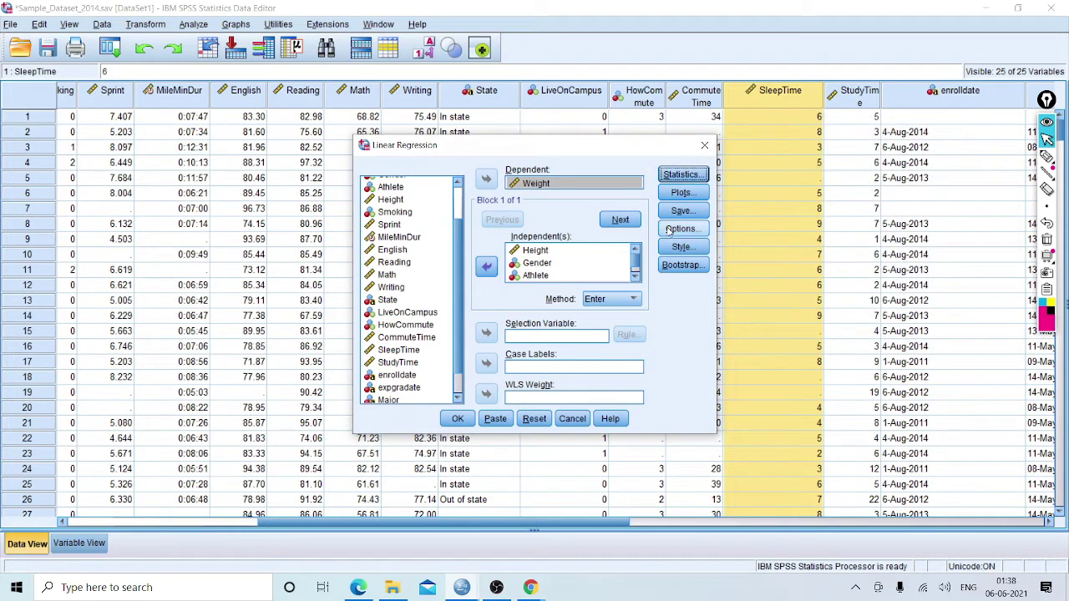
# - Set up a regression scatterplot with *ZPRED on Y and *ZRESID on X, and request a normal probability plot of the standardized residuals
pyautogui.click(682, 197)
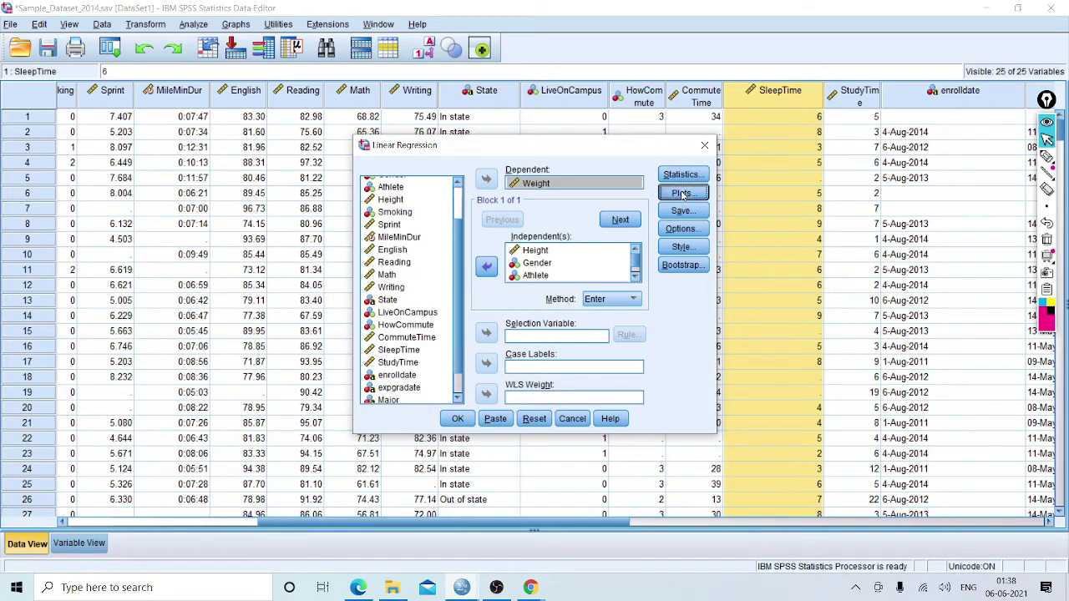
pyautogui.moveTo(595, 149); pyautogui.dragTo(825, 139)
pyautogui.click(675, 173)
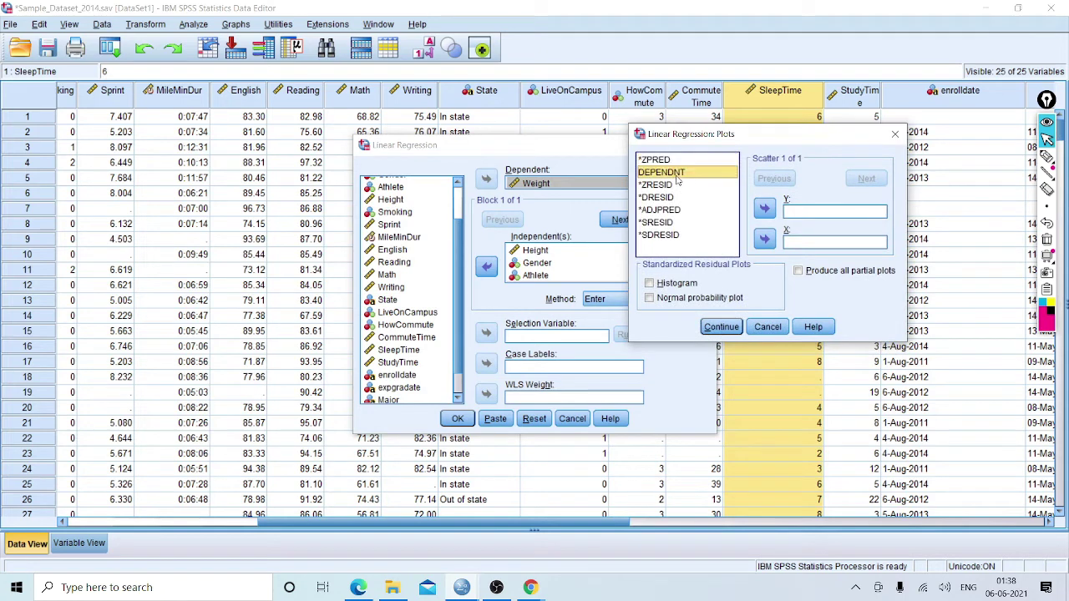
pyautogui.click(685, 160)
pyautogui.click(765, 210)
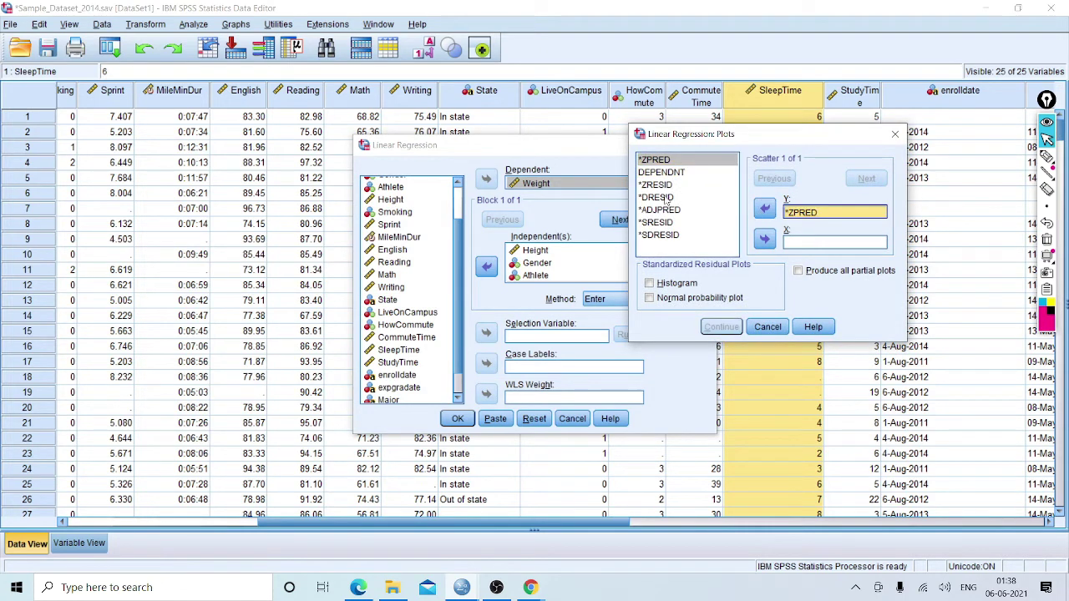
pyautogui.click(672, 185)
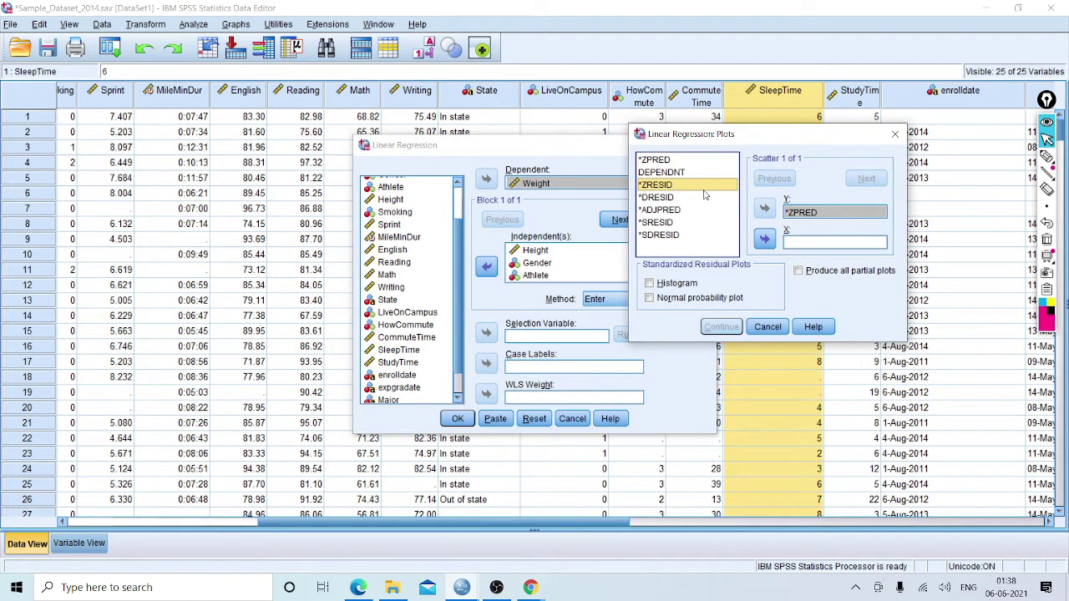
pyautogui.click(762, 247)
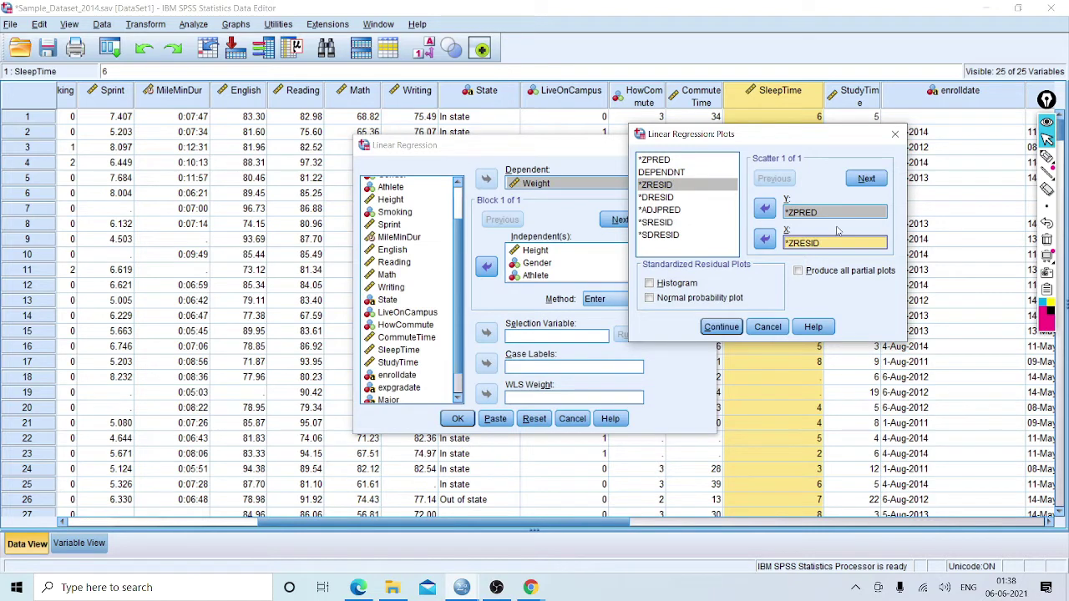
pyautogui.click(649, 298)
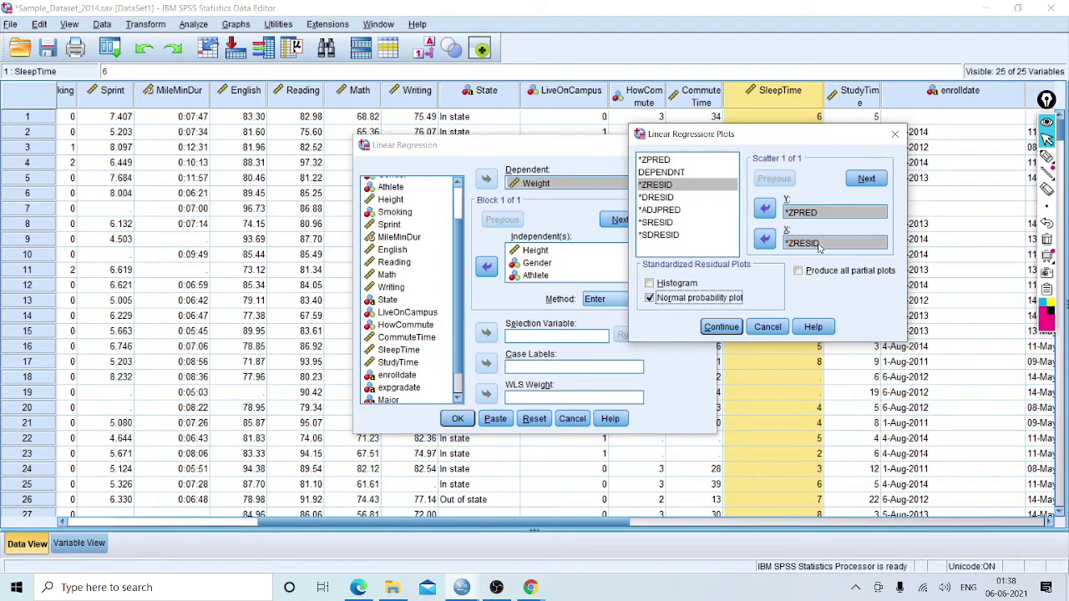
pyautogui.moveTo(794, 144); pyautogui.dragTo(886, 169)
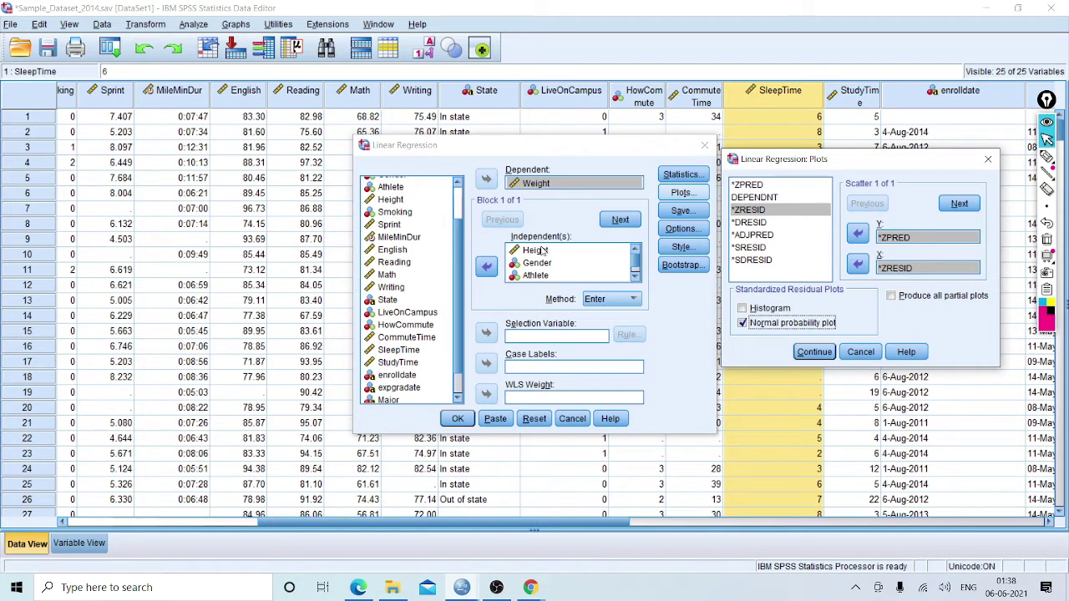
pyautogui.click(812, 353)
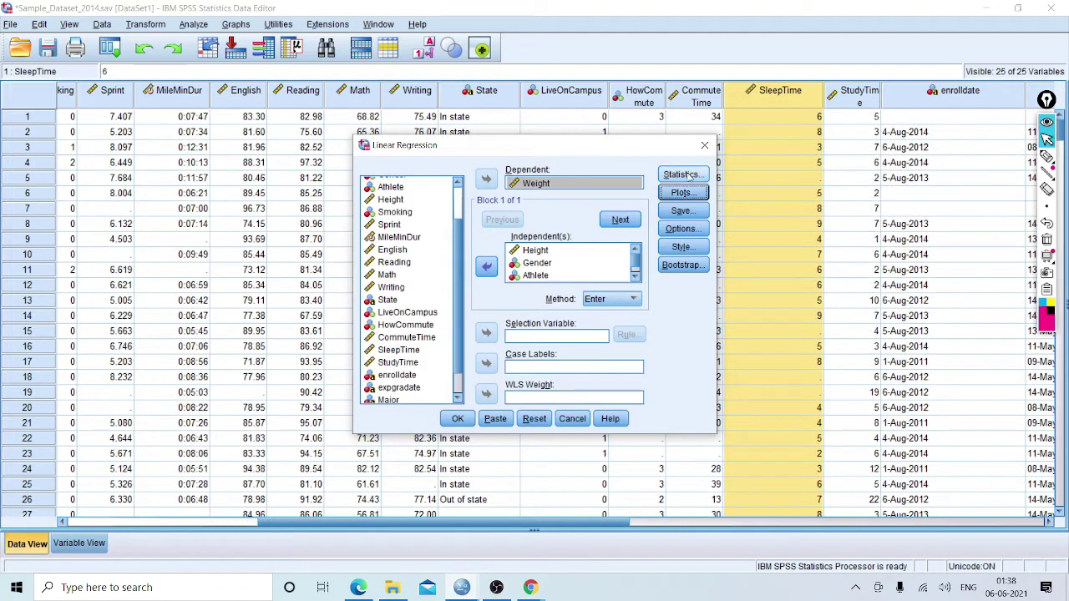
# - Review the chosen regression statistics and the scatter and normal probability plot settings
pyautogui.click(683, 175)
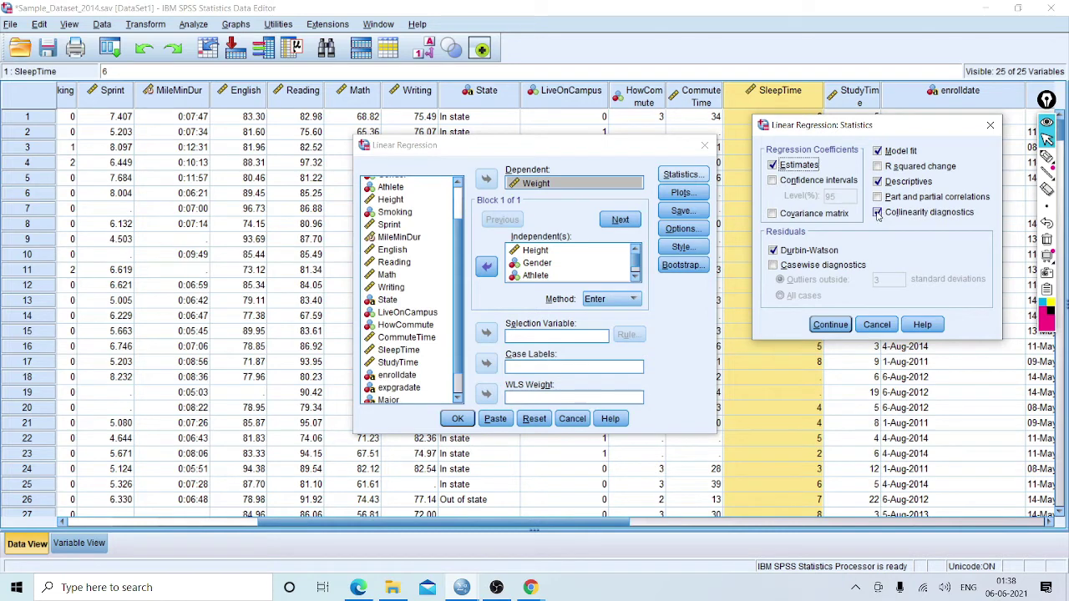
pyautogui.click(828, 324)
pyautogui.click(683, 194)
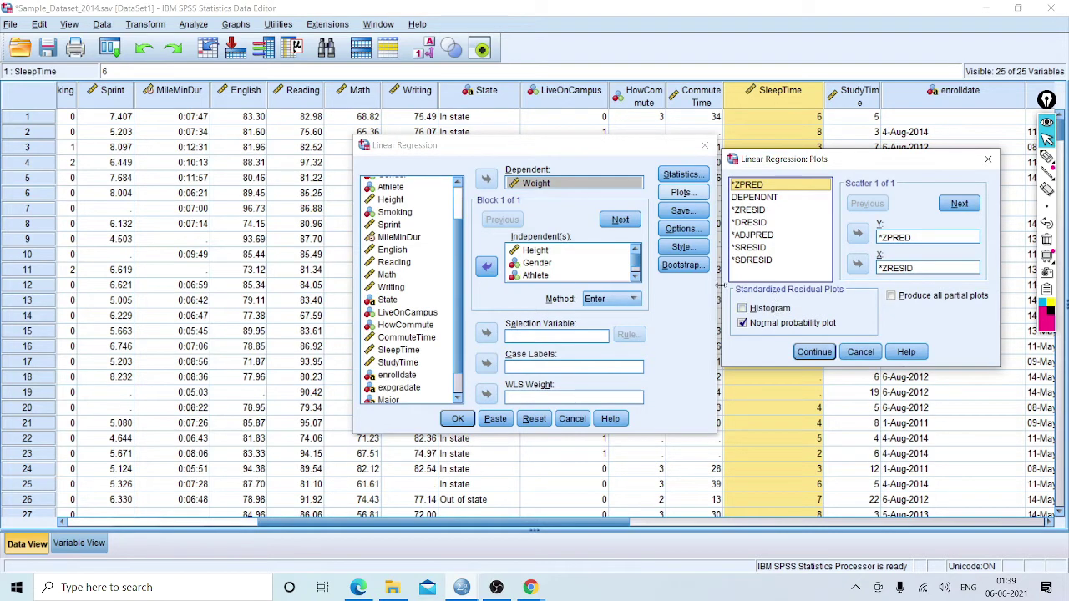
pyautogui.click(814, 352)
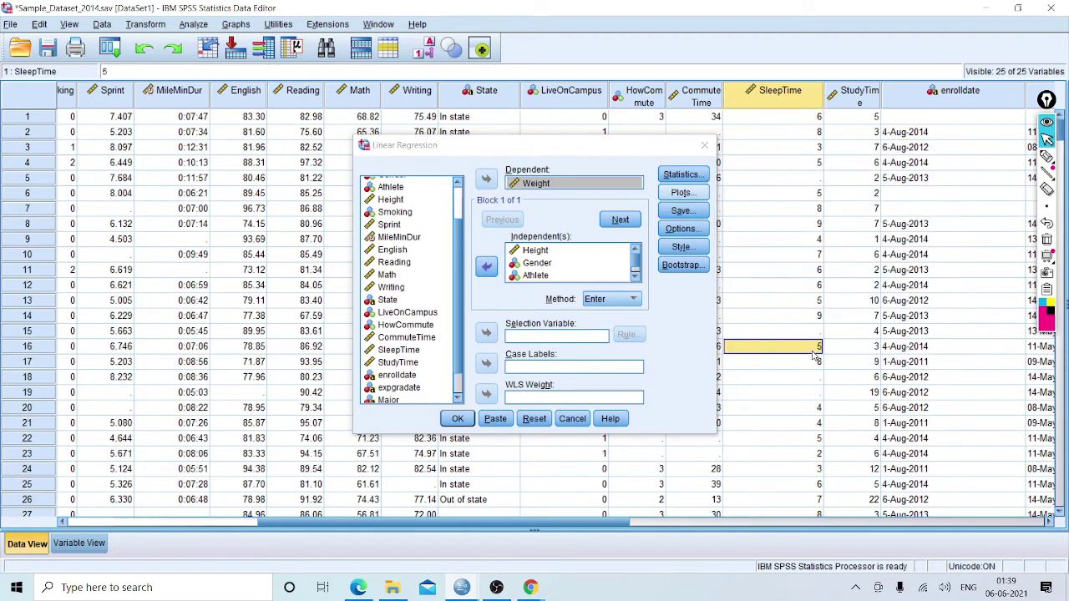
# - Save the unstandardized predicted values, unstandardized residuals and Cook's distances as new variables with the regression
pyautogui.click(686, 212)
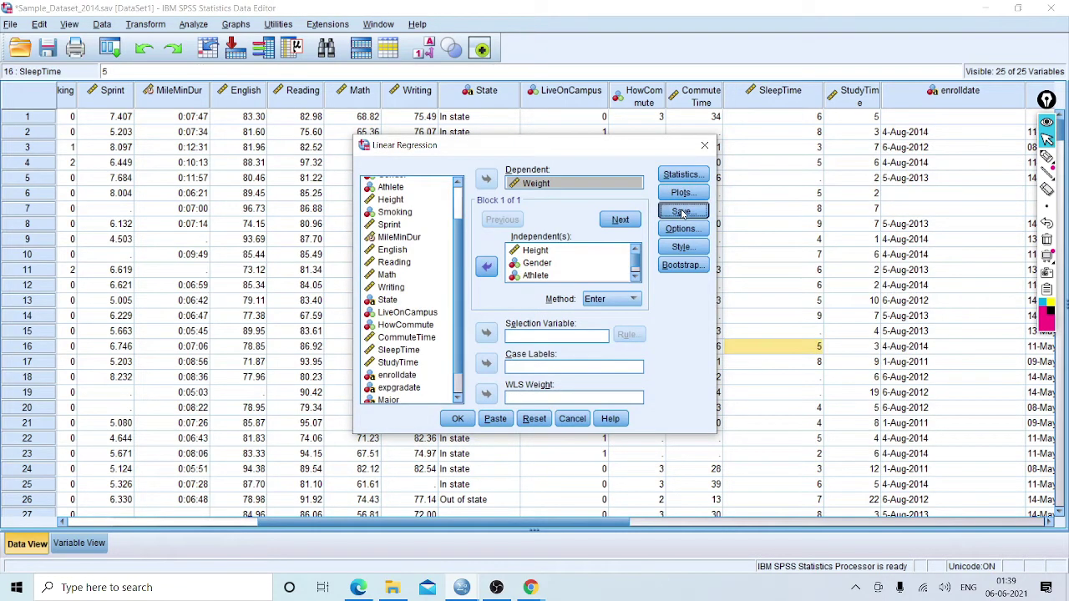
pyautogui.moveTo(571, 90); pyautogui.dragTo(851, 89)
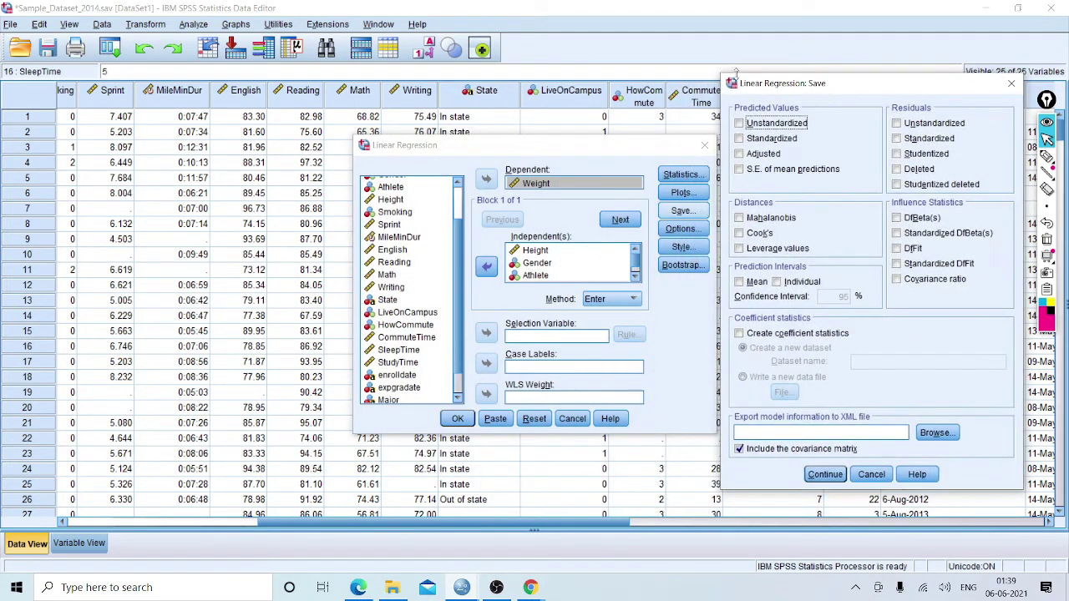
pyautogui.click(778, 126)
pyautogui.click(925, 125)
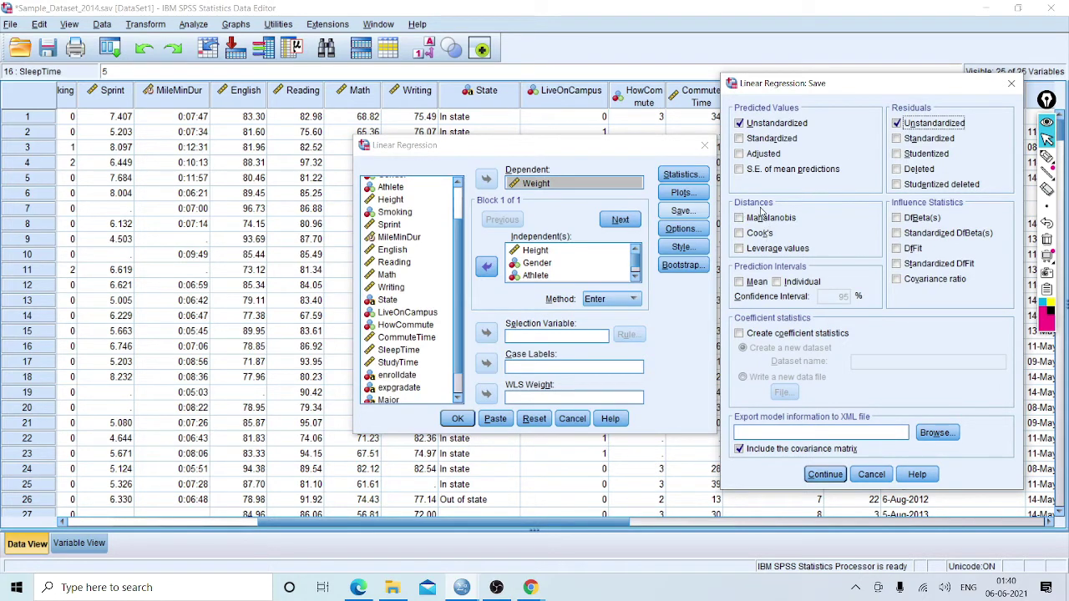
pyautogui.click(762, 237)
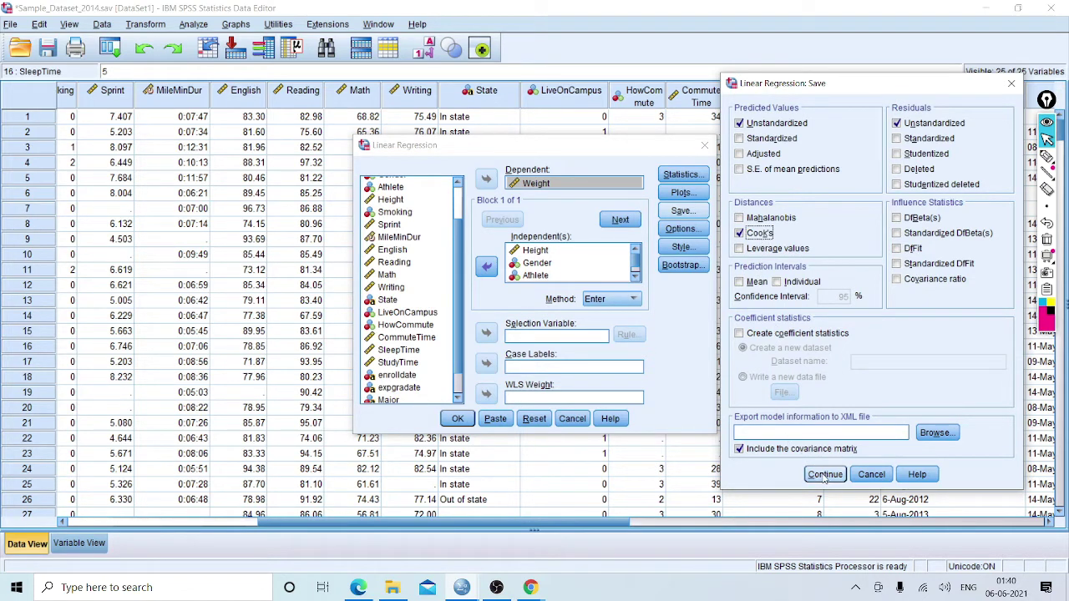
pyautogui.click(825, 474)
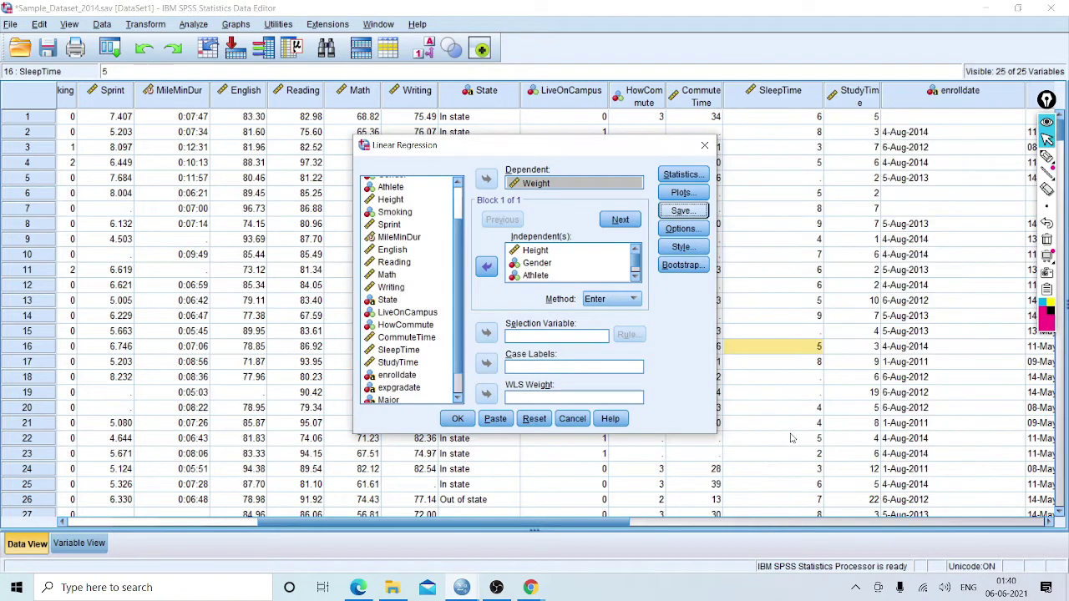
# - Examine the regression's stepping and missing-value options, and recheck its statistics, plots and saved-variable settings
pyautogui.click(690, 231)
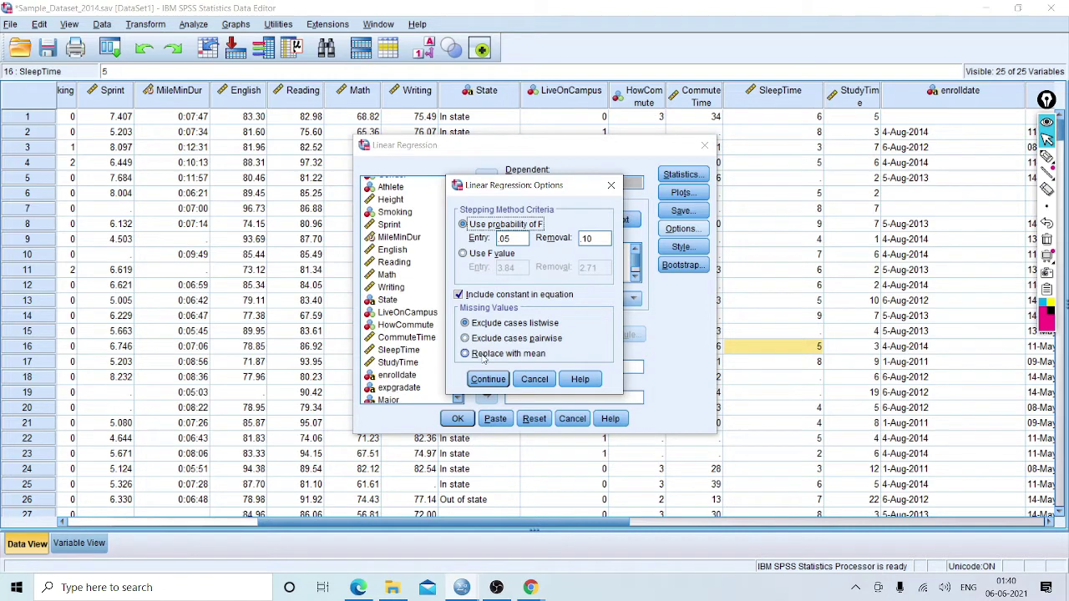
pyautogui.click(489, 380)
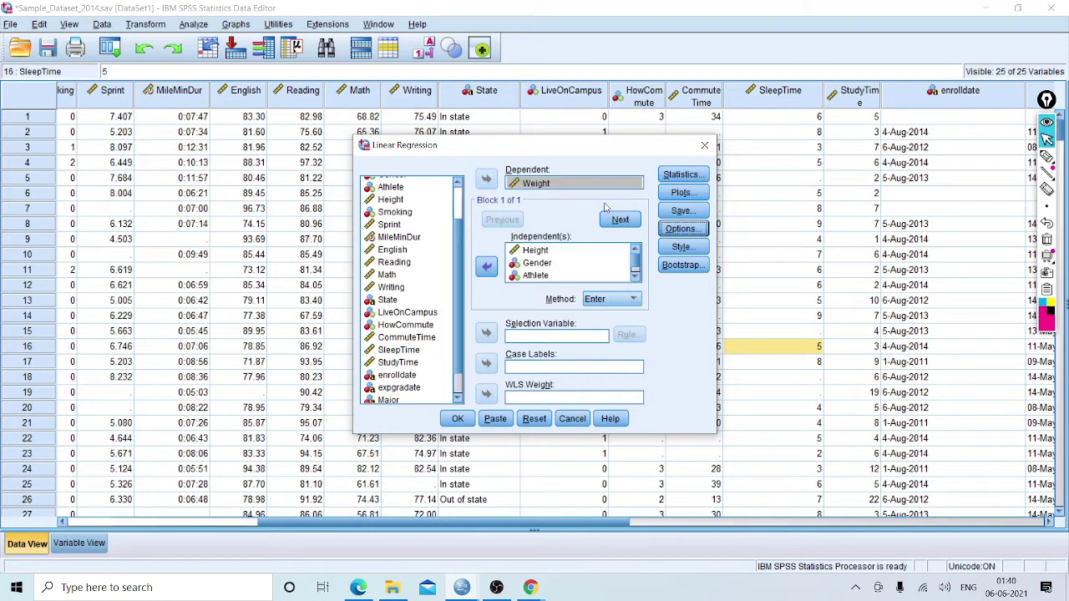
pyautogui.click(690, 179)
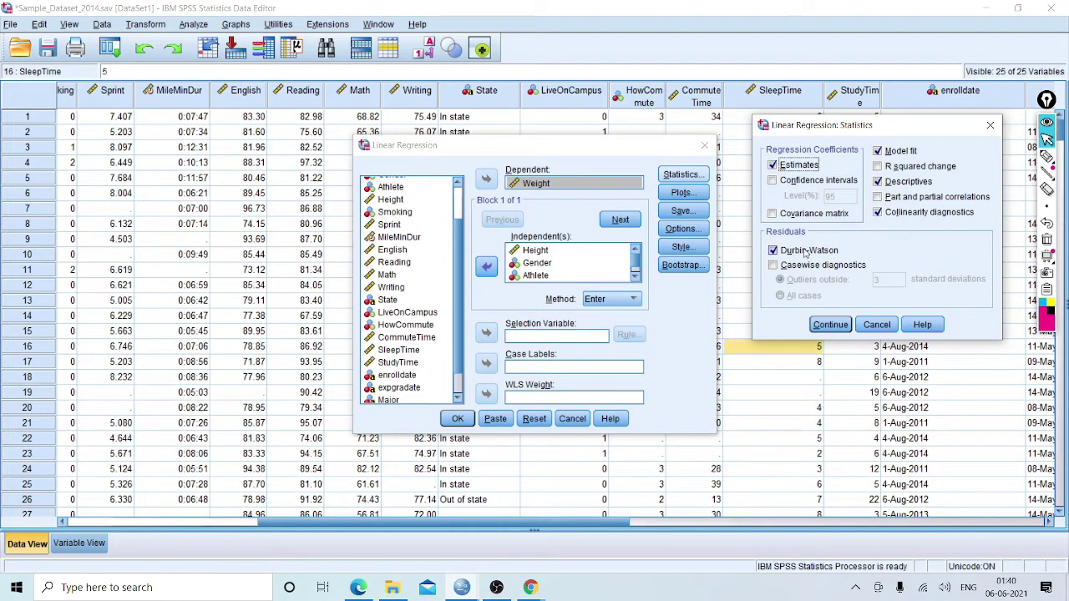
pyautogui.click(830, 324)
pyautogui.click(681, 194)
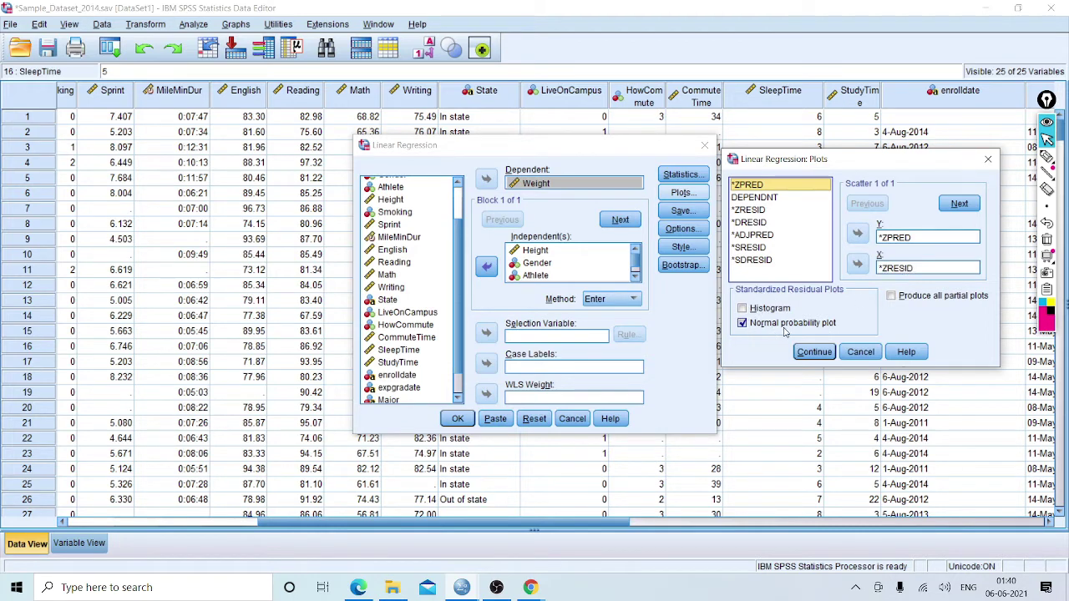
pyautogui.click(815, 352)
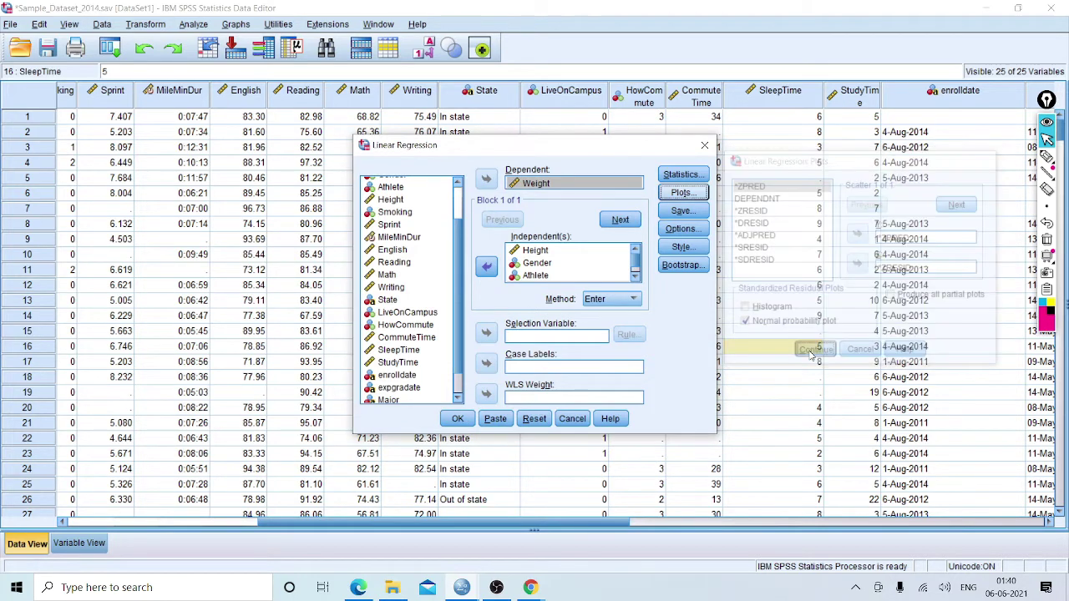
pyautogui.click(698, 213)
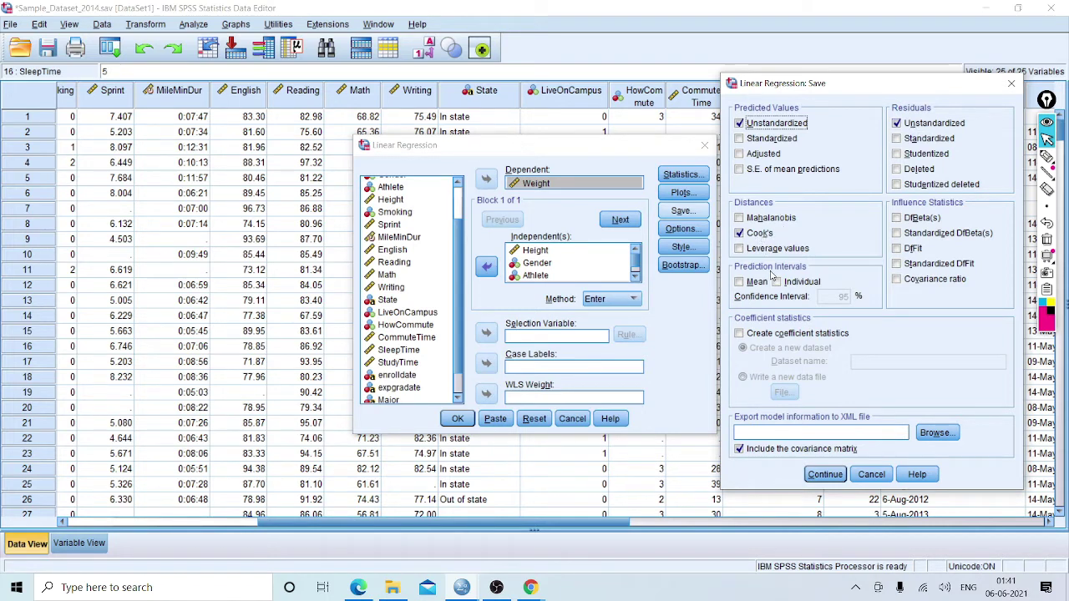
pyautogui.click(824, 476)
pyautogui.click(683, 230)
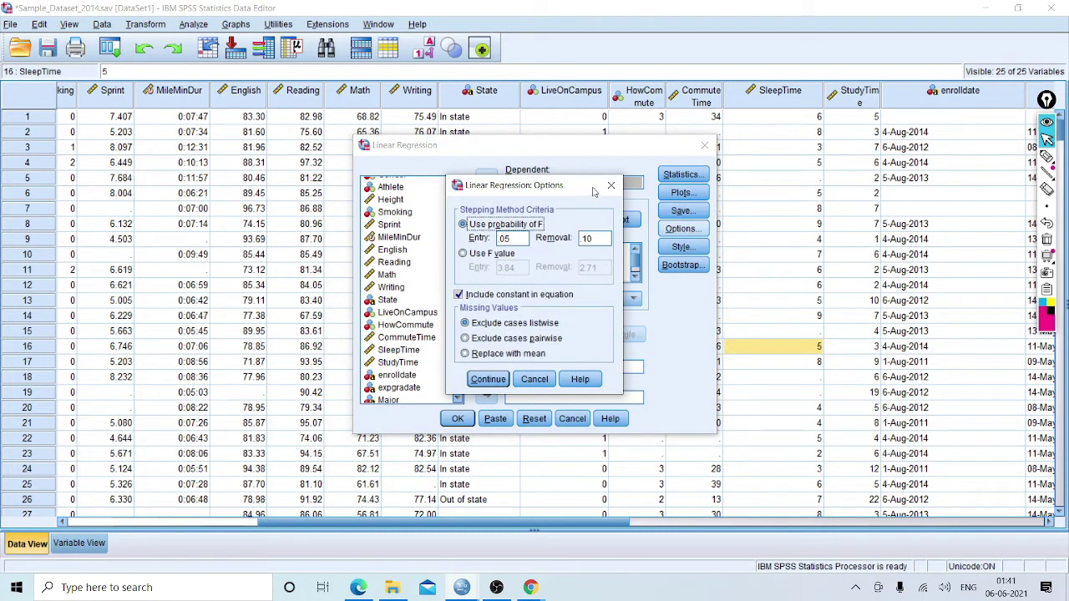
pyautogui.click(610, 185)
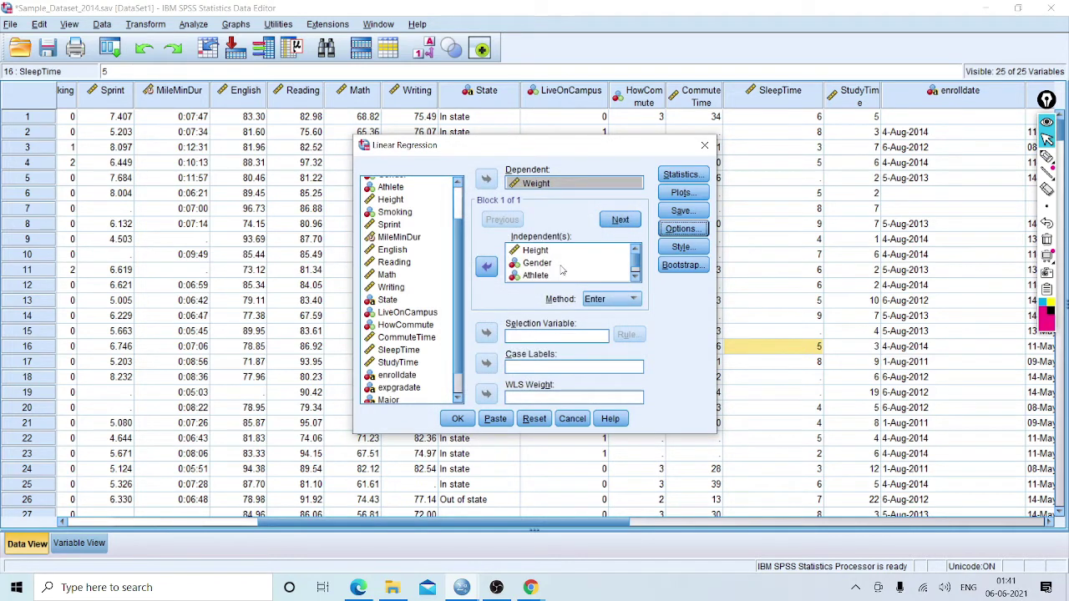
# - Choose Enter as the regression method and check the list of independent variables down to SleepTime
pyautogui.click(619, 302)
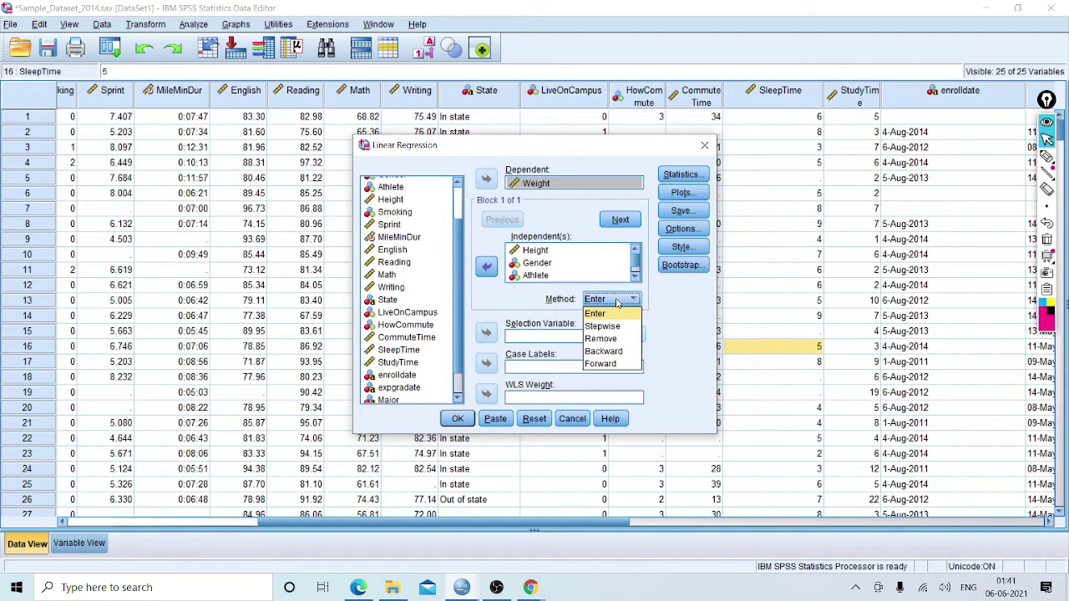
pyautogui.click(609, 314)
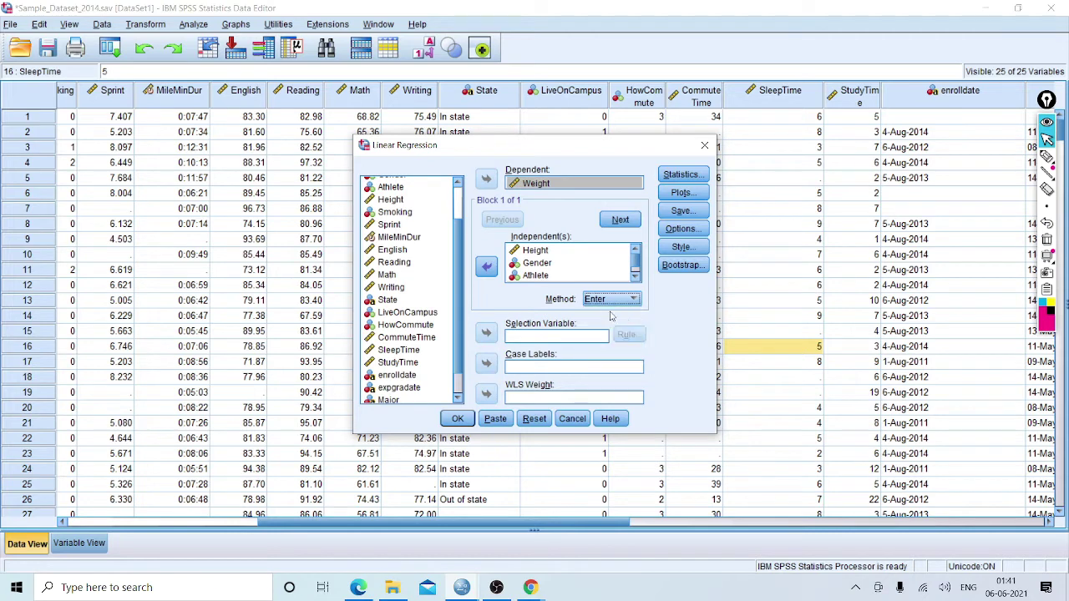
pyautogui.click(616, 302)
pyautogui.click(614, 315)
pyautogui.moveTo(635, 263); pyautogui.dragTo(632, 275)
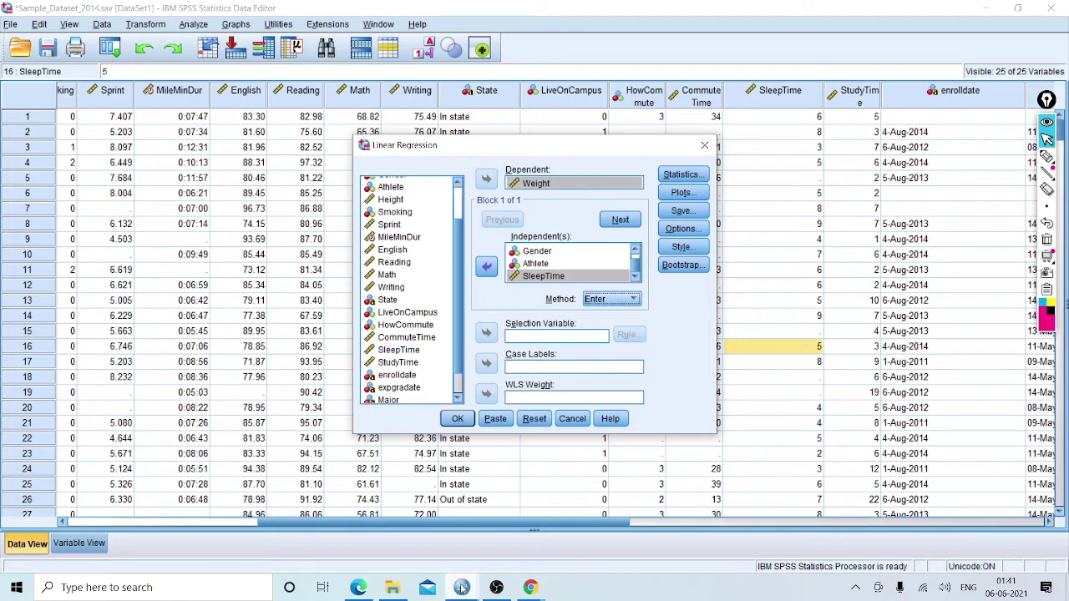
# - Look at the Output1 document, return to the regression setup and run the linear regression
pyautogui.moveTo(462, 587)
pyautogui.click(408, 531)
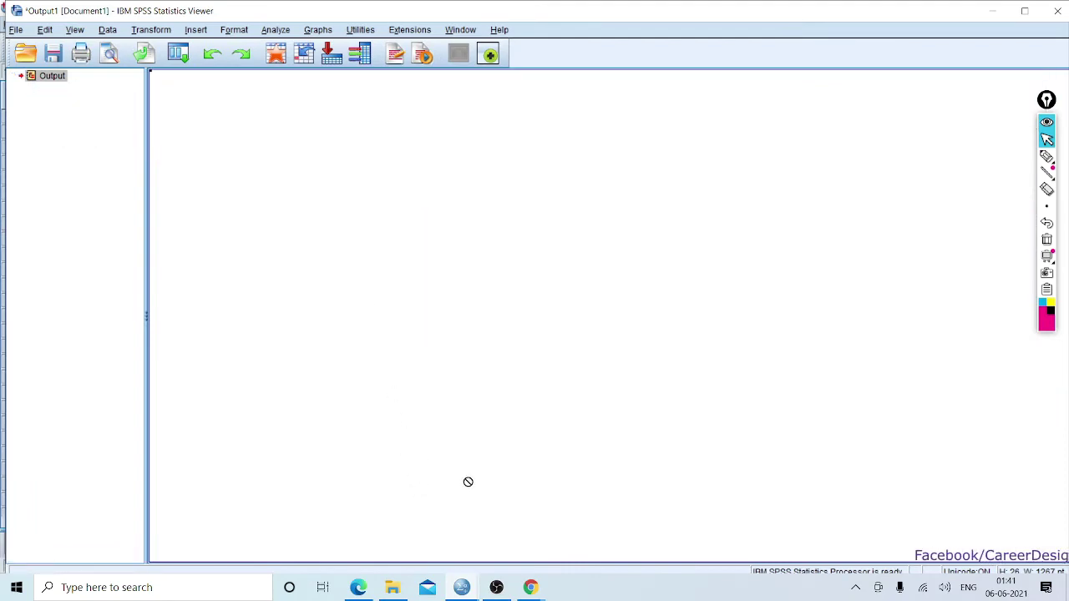
pyautogui.moveTo(470, 587)
pyautogui.click(503, 539)
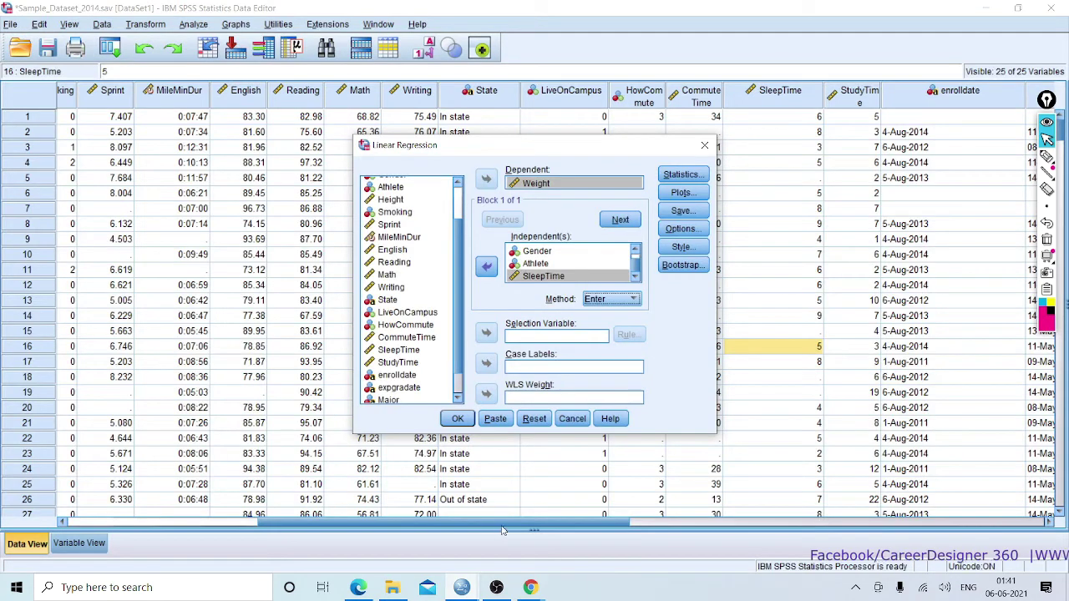
pyautogui.click(458, 419)
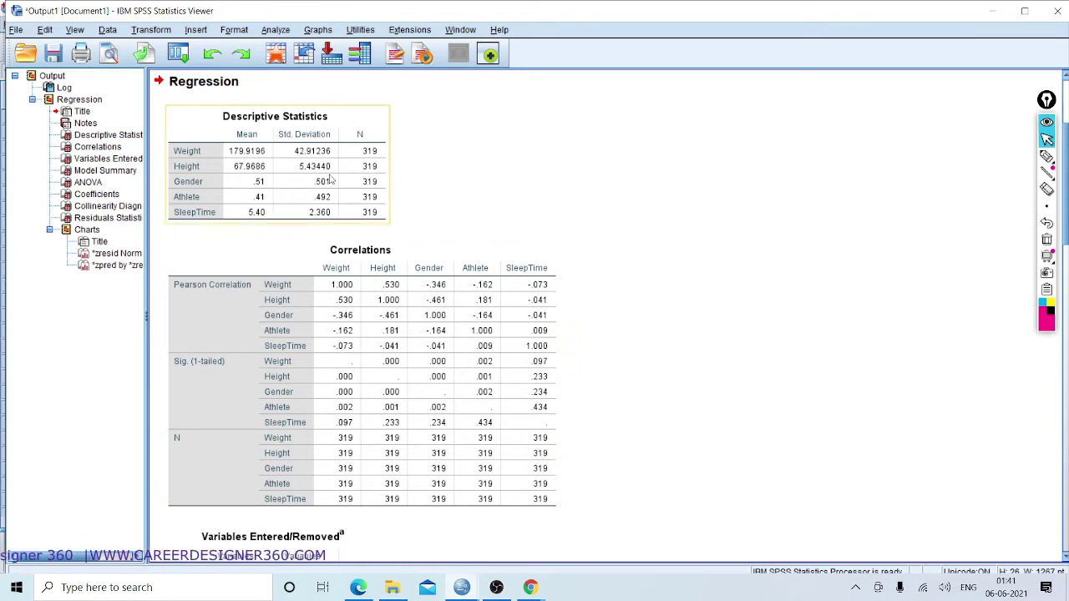
# - Select the Descriptive Statistics table and point a hand-drawn pen arrow at its Height row
pyautogui.click(94, 136)
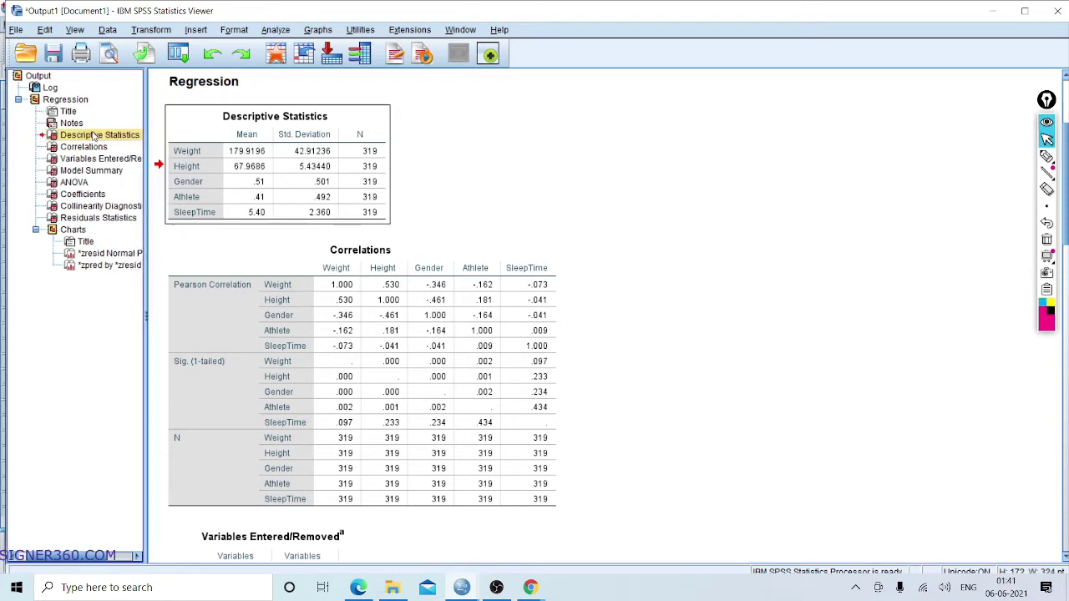
pyautogui.click(164, 125)
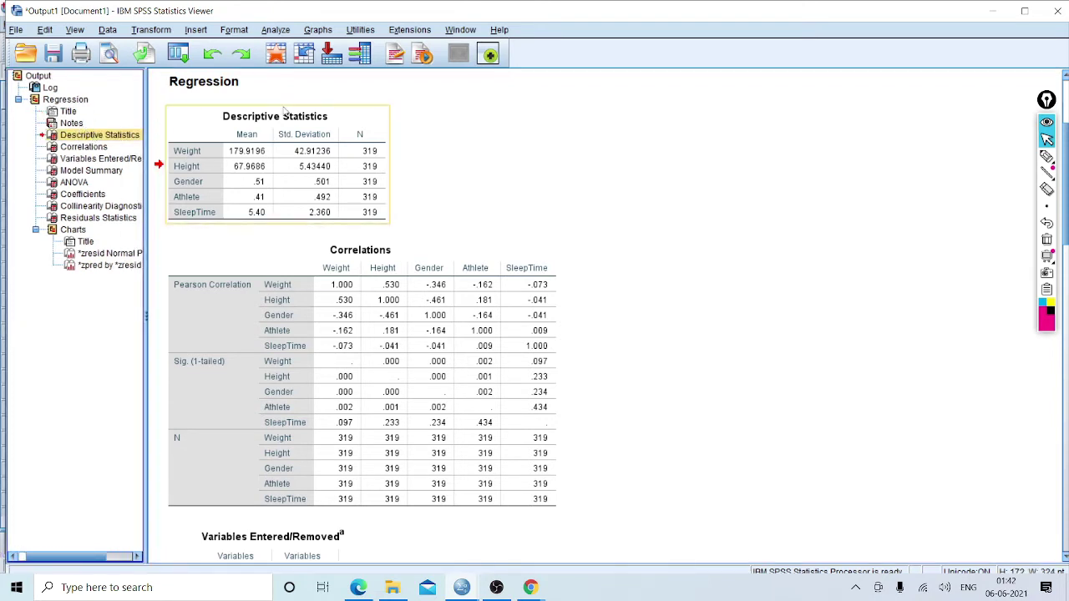
pyautogui.moveTo(1046, 100); pyautogui.dragTo(1041, 82)
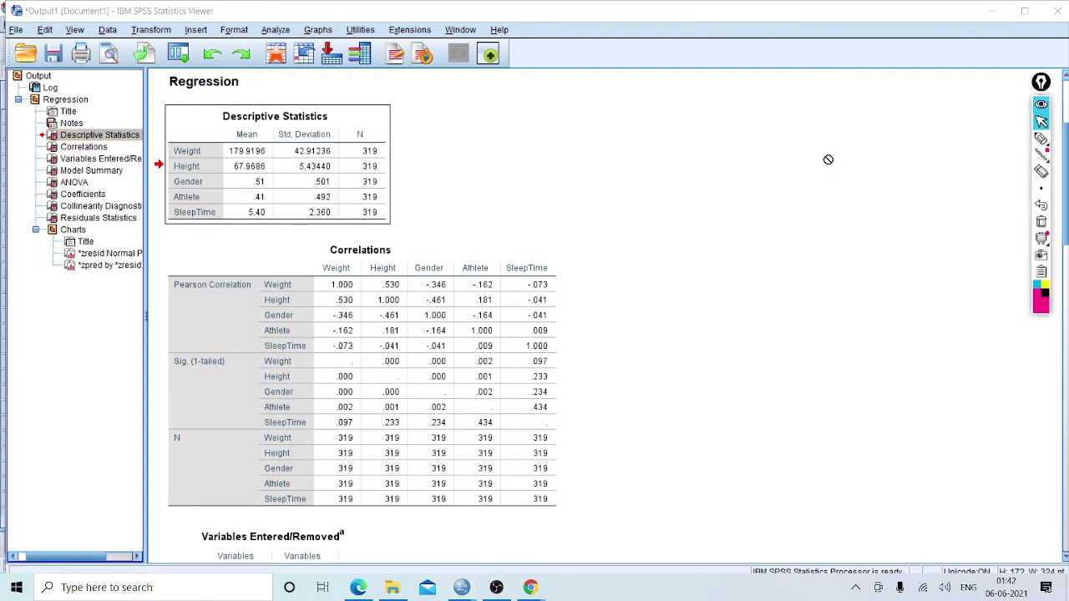
pyautogui.click(1040, 139)
pyautogui.moveTo(399, 163)
pyautogui.mouseDown()
pyautogui.moveTo(458, 156)
pyautogui.moveTo(409, 178)
pyautogui.mouseUp()
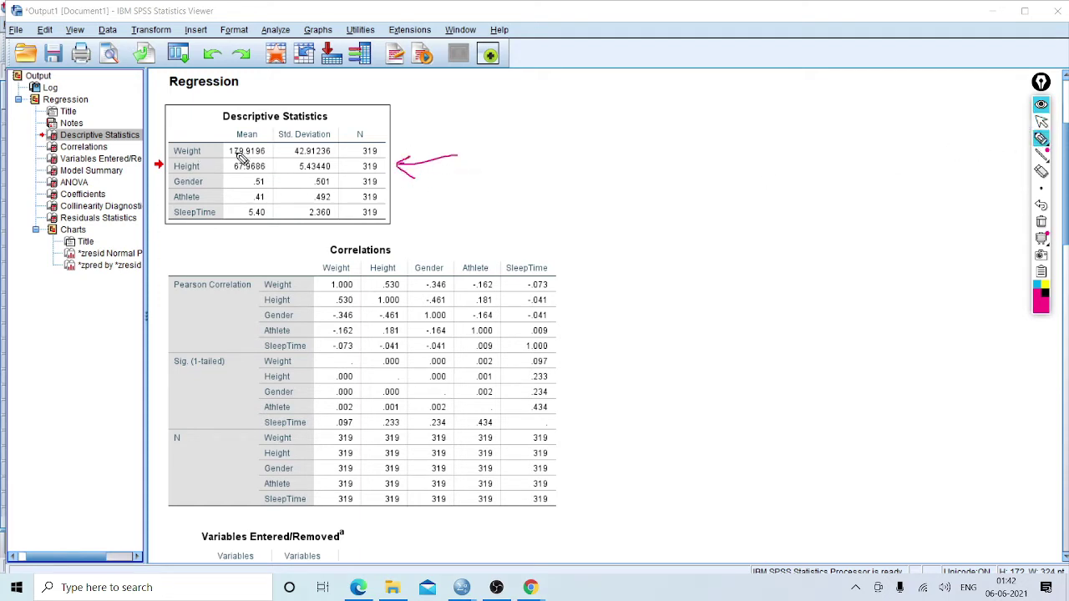
# - Underline the mean values of Weight, Height, Gender and SleepTime, and clear all pen marks
pyautogui.moveTo(228, 154); pyautogui.dragTo(273, 152)
pyautogui.moveTo(232, 171); pyautogui.dragTo(266, 170)
pyautogui.moveTo(241, 189)
pyautogui.mouseDown()
pyautogui.moveTo(267, 188)
pyautogui.moveTo(269, 219)
pyautogui.mouseUp()
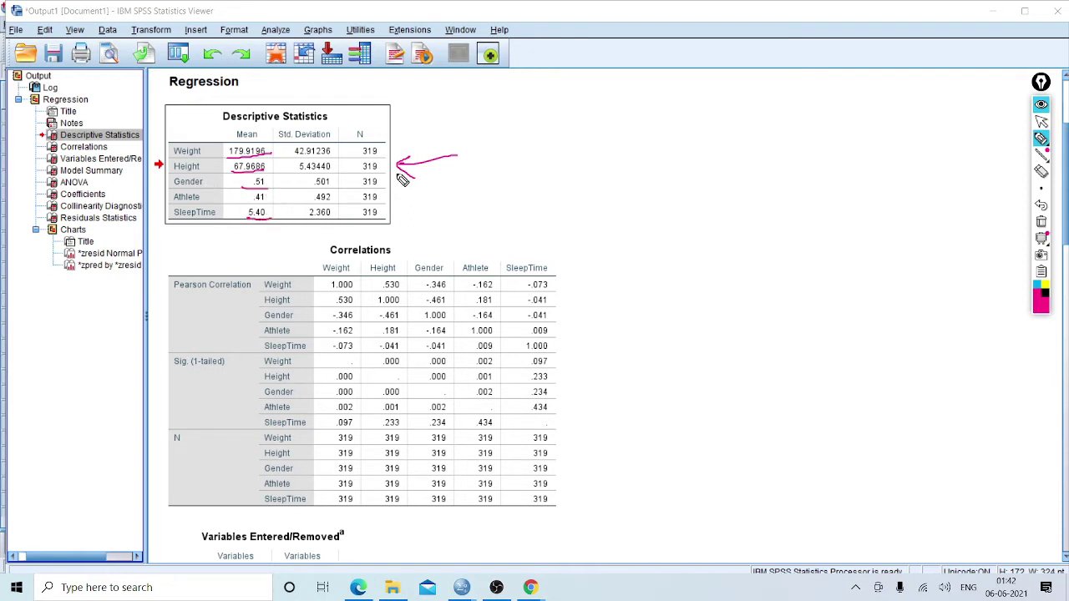
pyautogui.click(1042, 222)
pyautogui.click(1041, 121)
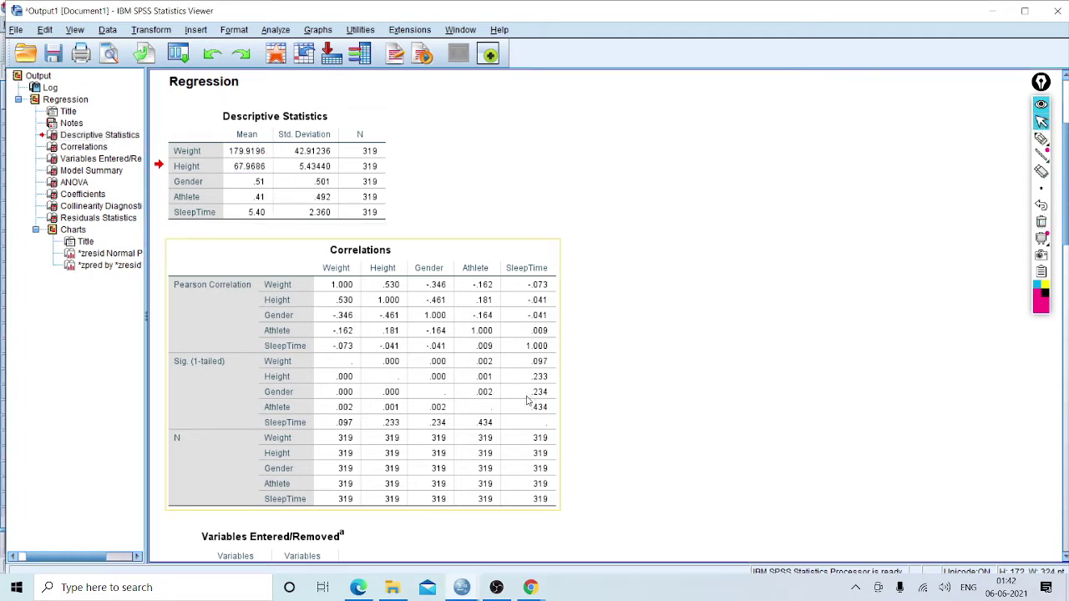
# - Select the Correlations table, draw an arrow towards it and write a double-underlined 0.8 beside it
pyautogui.click(431, 333)
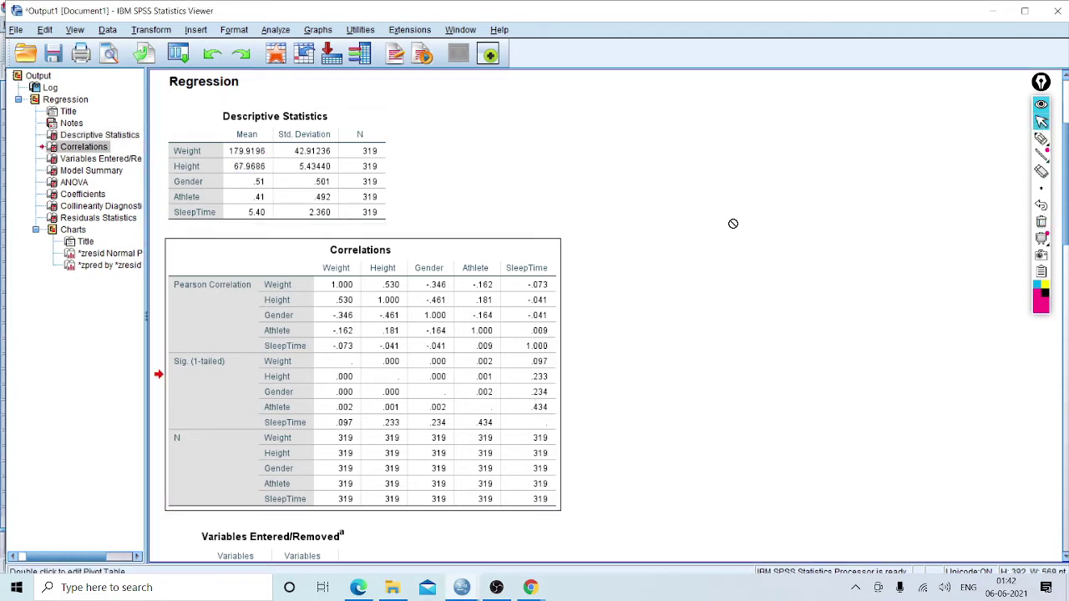
pyautogui.moveTo(1042, 138)
pyautogui.click(989, 140)
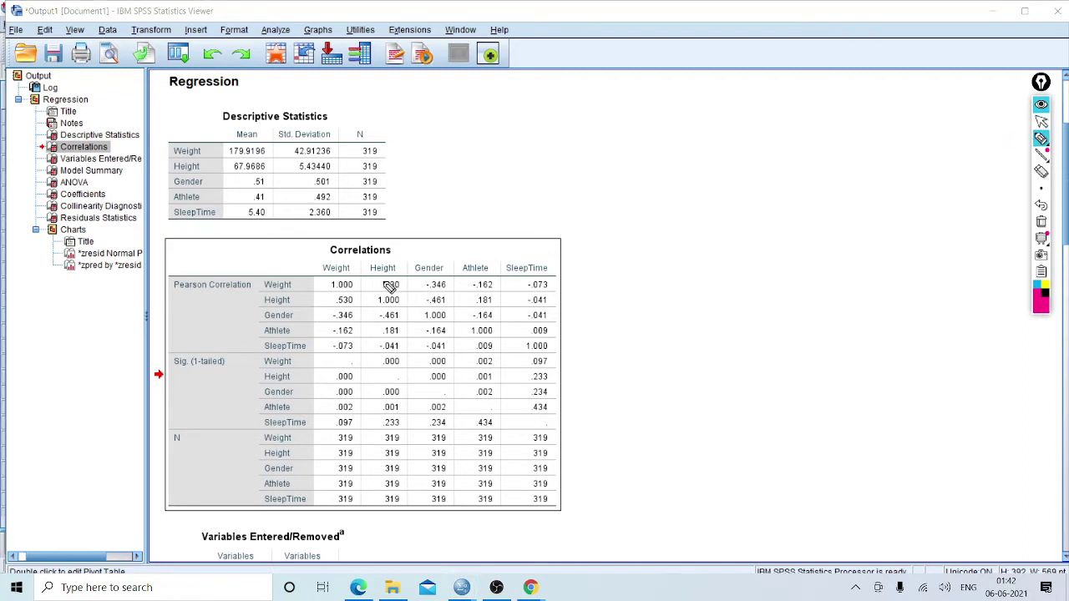
pyautogui.moveTo(579, 270)
pyautogui.mouseDown()
pyautogui.moveTo(649, 265)
pyautogui.moveTo(595, 278)
pyautogui.mouseUp()
pyautogui.moveTo(678, 264); pyautogui.dragTo(709, 270)
pyautogui.click(689, 259)
pyautogui.moveTo(677, 285); pyautogui.dragTo(712, 278)
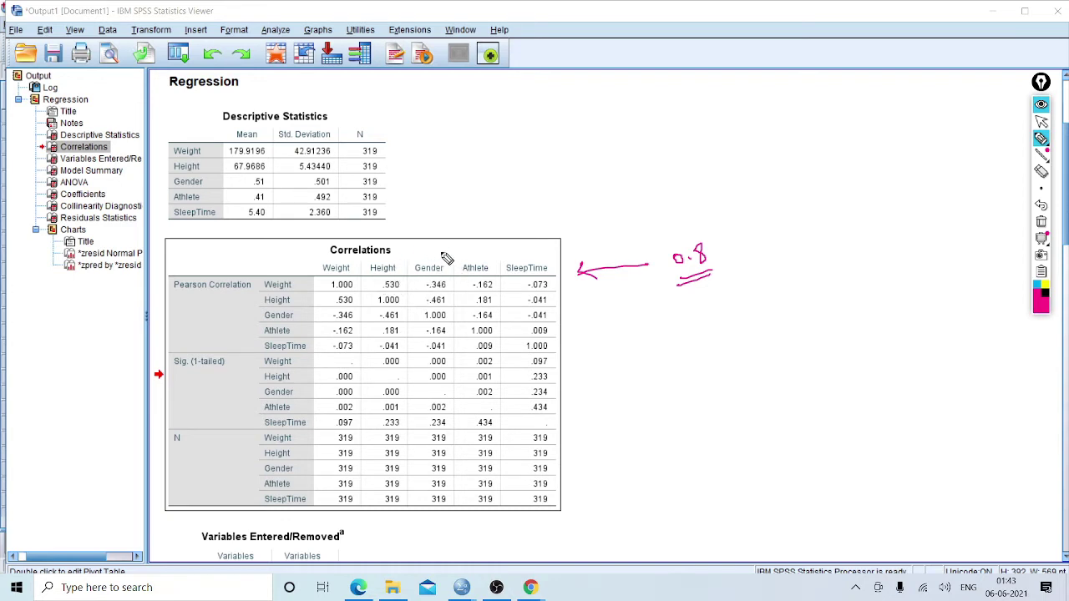
# - Circle Weight's Pearson correlations with Height, Gender, Athlete and SleepTime, and clear the pen marks
pyautogui.moveTo(382, 285); pyautogui.dragTo(453, 279)
pyautogui.moveTo(492, 279)
pyautogui.mouseDown()
pyautogui.moveTo(554, 284)
pyautogui.moveTo(536, 265)
pyautogui.mouseUp()
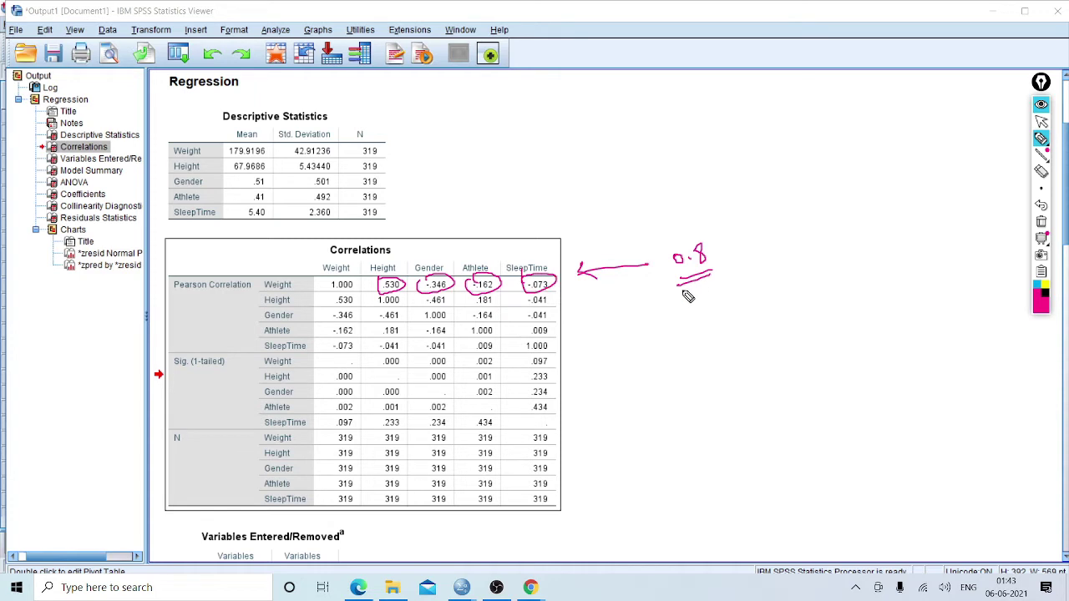
pyautogui.click(1041, 221)
pyautogui.click(1041, 121)
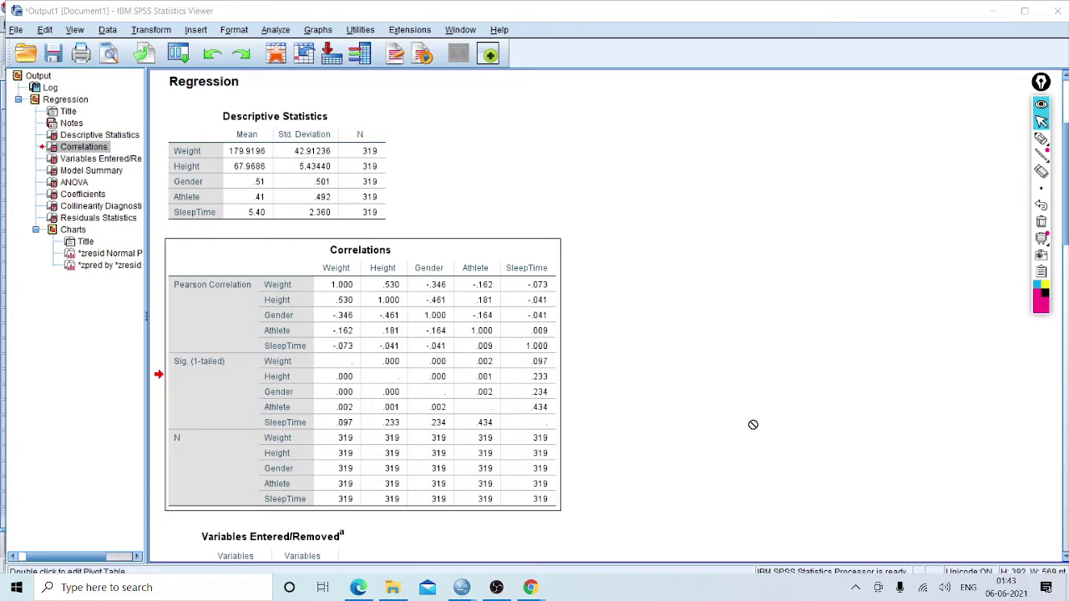
# - Select the Variables Entered/Removed table, mark its four entered predictors and the table notes, and clear the pen marks
pyautogui.scroll(-5, 1066, 304)
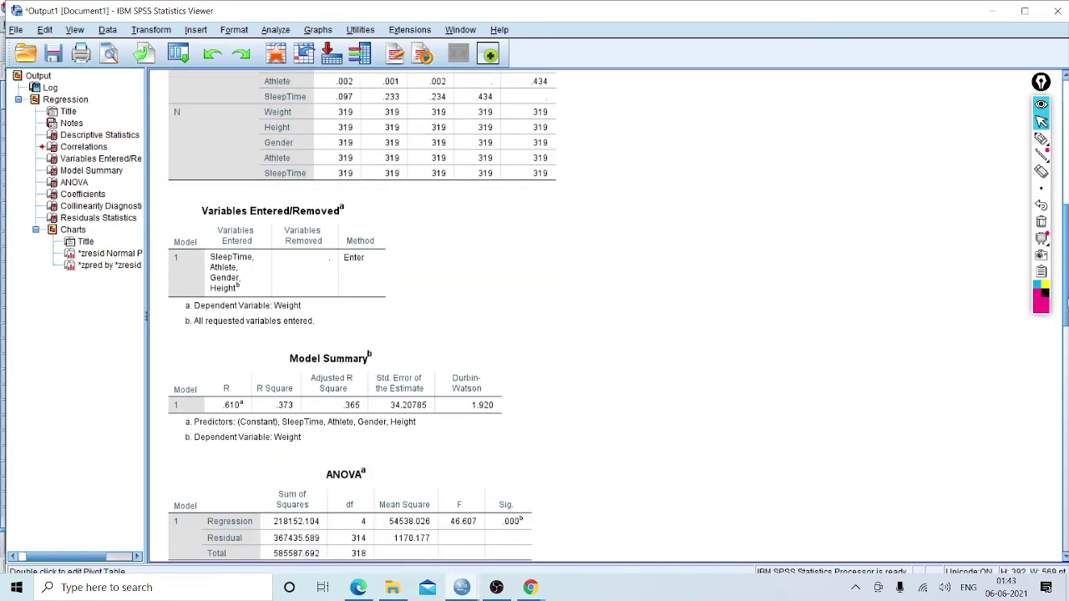
pyautogui.click(284, 273)
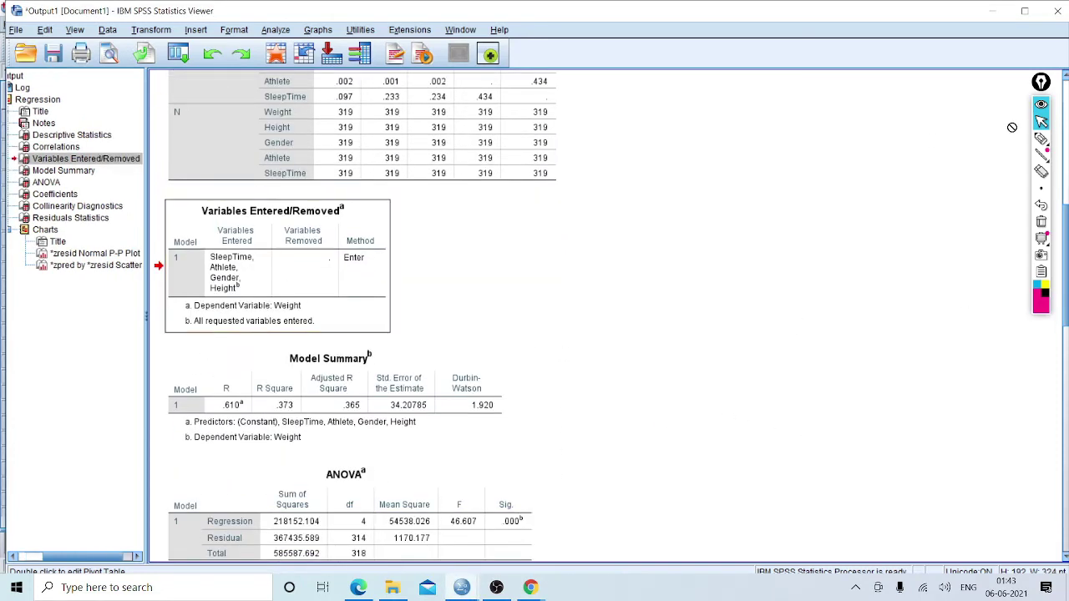
pyautogui.click(1041, 138)
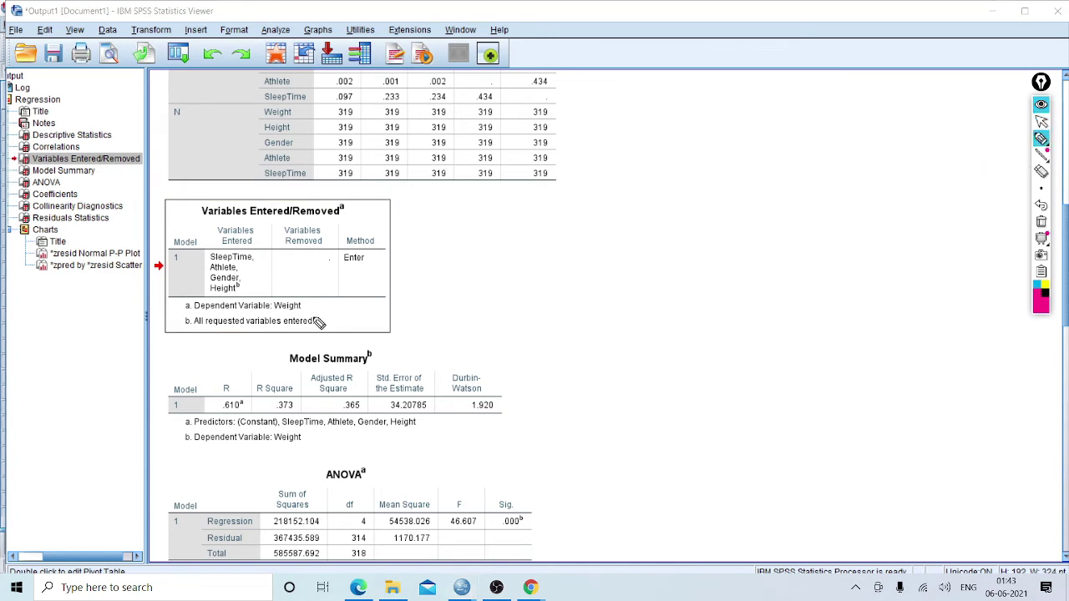
pyautogui.moveTo(265, 258)
pyautogui.mouseDown()
pyautogui.moveTo(269, 282)
pyautogui.moveTo(227, 290)
pyautogui.mouseUp()
pyautogui.moveTo(243, 282); pyautogui.dragTo(264, 283)
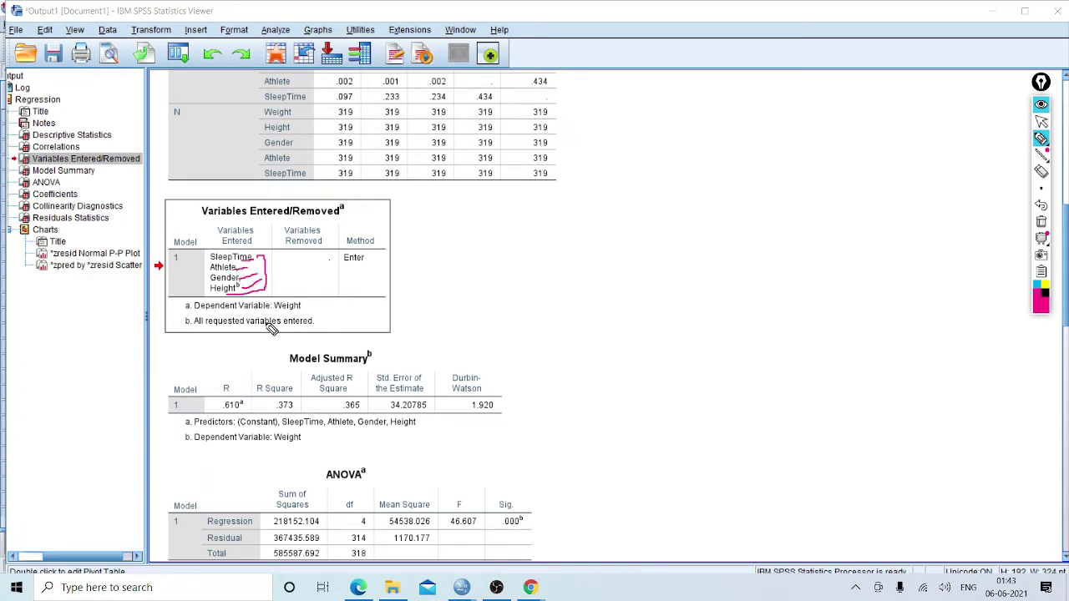
pyautogui.moveTo(283, 317)
pyautogui.mouseDown()
pyautogui.moveTo(309, 302)
pyautogui.moveTo(272, 301)
pyautogui.moveTo(276, 324)
pyautogui.moveTo(331, 308)
pyautogui.mouseUp()
pyautogui.click(1042, 222)
pyautogui.click(1042, 121)
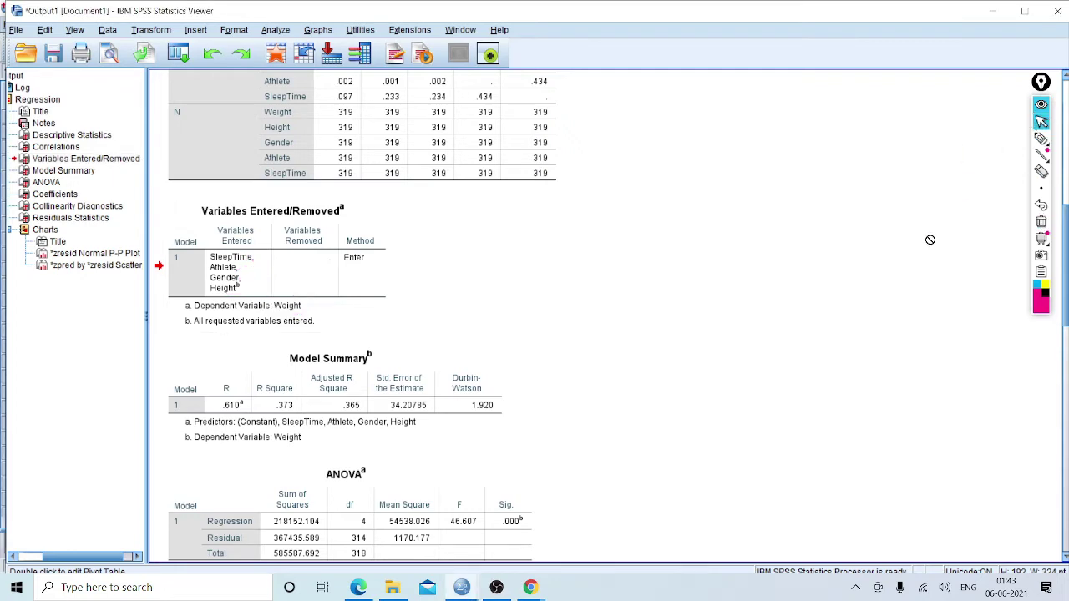
# - Circle the R and R Square values and mark Adjusted R Square in the Model Summary, and clear the pen marks
pyautogui.scroll(-5, 1043, 272)
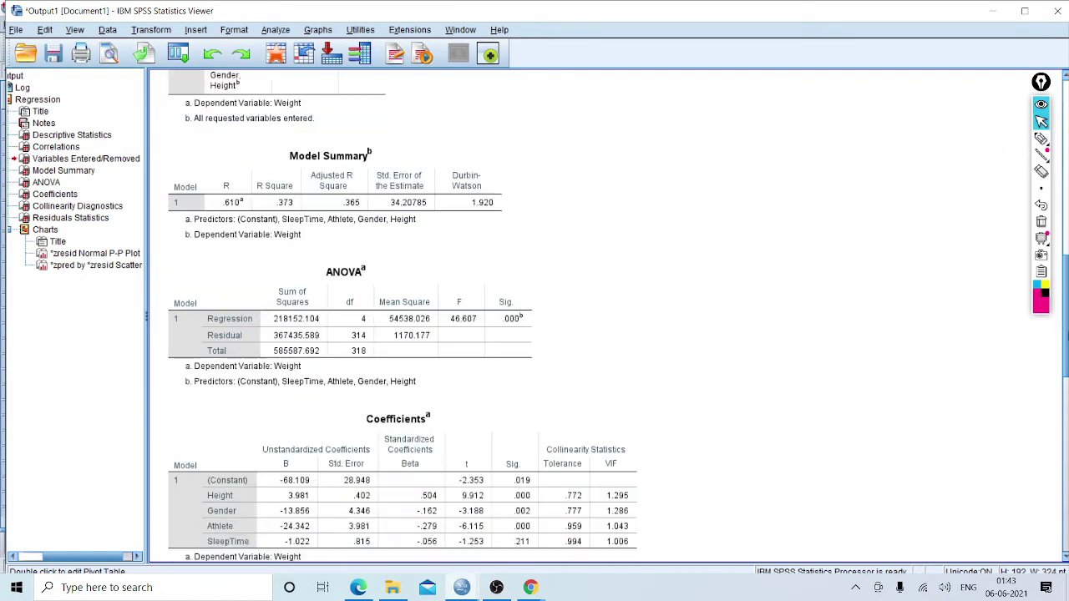
pyautogui.click(1042, 139)
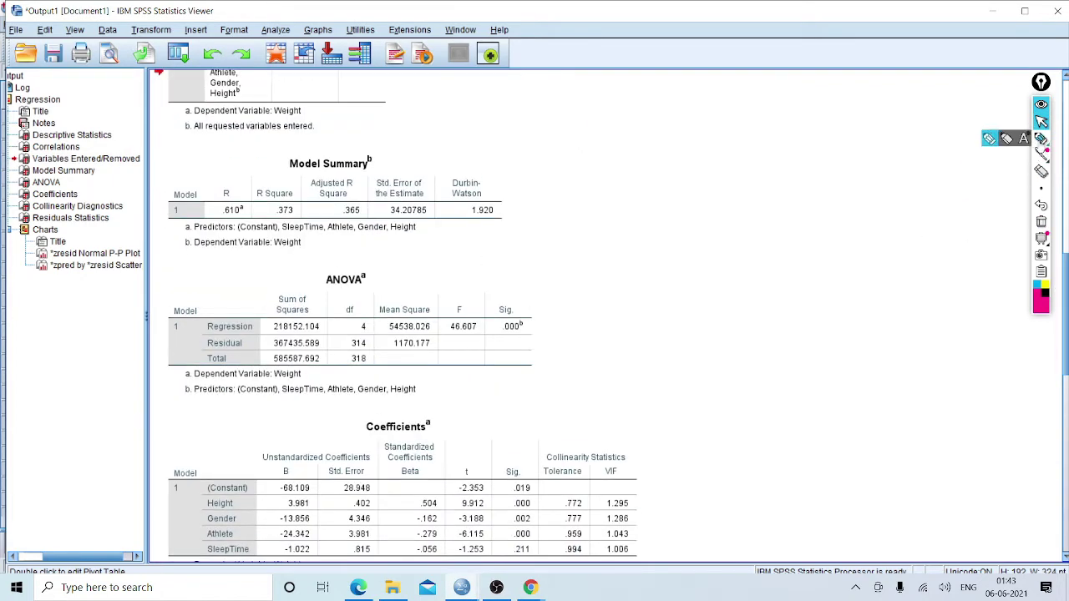
pyautogui.click(989, 140)
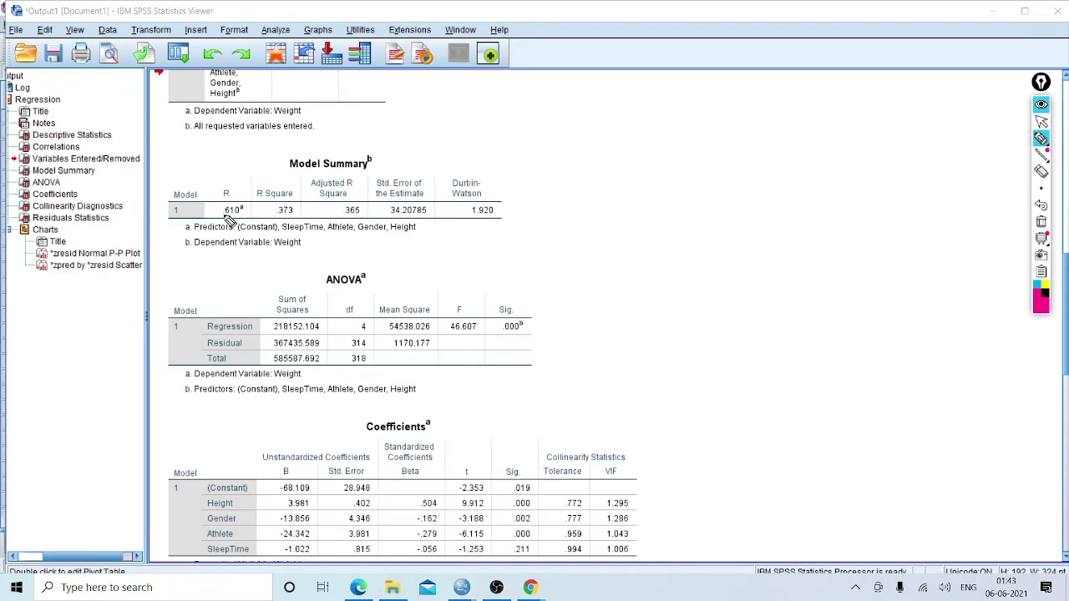
pyautogui.moveTo(225, 226)
pyautogui.mouseDown()
pyautogui.moveTo(252, 222)
pyautogui.moveTo(242, 199)
pyautogui.moveTo(217, 211)
pyautogui.moveTo(236, 222)
pyautogui.moveTo(311, 204)
pyautogui.moveTo(284, 228)
pyautogui.moveTo(308, 212)
pyautogui.mouseUp()
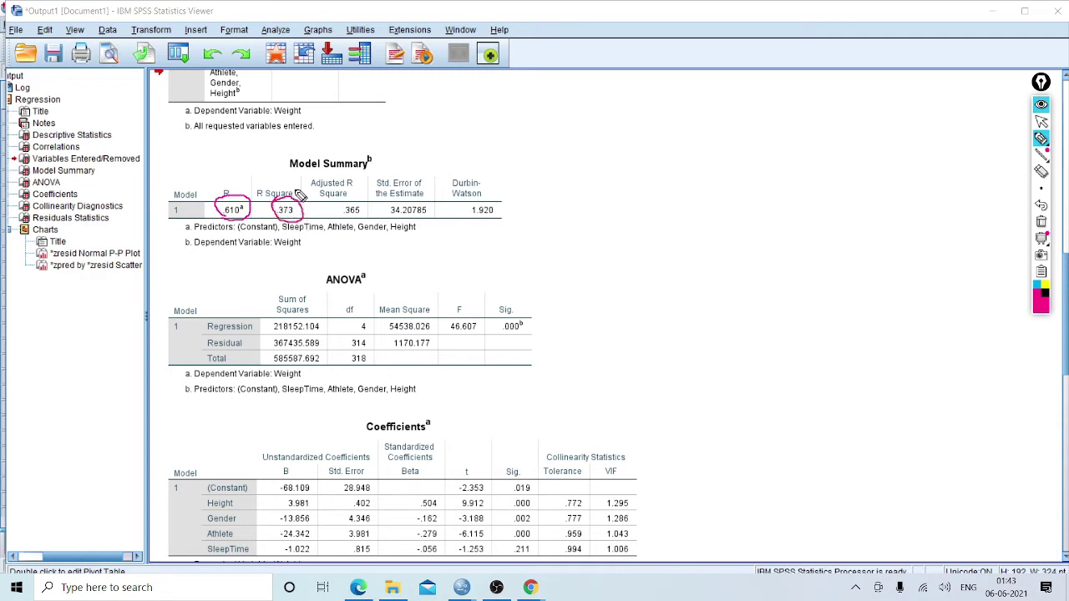
pyautogui.moveTo(354, 213)
pyautogui.mouseDown()
pyautogui.moveTo(343, 205)
pyautogui.moveTo(359, 219)
pyautogui.mouseUp()
pyautogui.click(1042, 191)
pyautogui.click(1041, 221)
# - Circle R with an arrow to it, link it to R Square, and draw an arrow out of the circled R Square value
pyautogui.click(1042, 138)
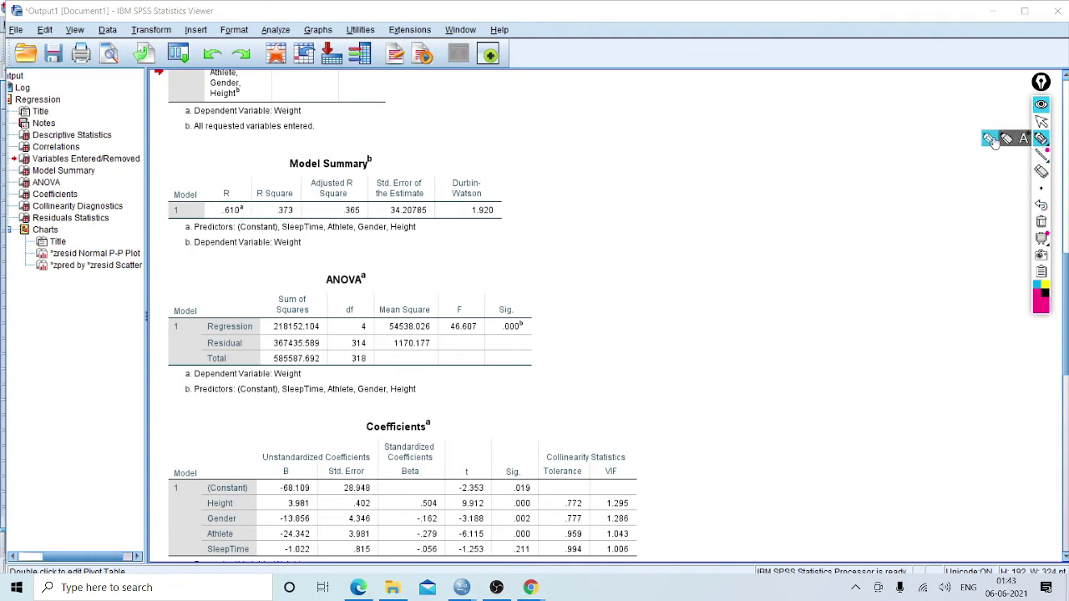
pyautogui.click(992, 138)
pyautogui.moveTo(231, 177)
pyautogui.mouseDown()
pyautogui.moveTo(259, 156)
pyautogui.moveTo(219, 217)
pyautogui.moveTo(241, 219)
pyautogui.moveTo(247, 204)
pyautogui.moveTo(227, 207)
pyautogui.mouseUp()
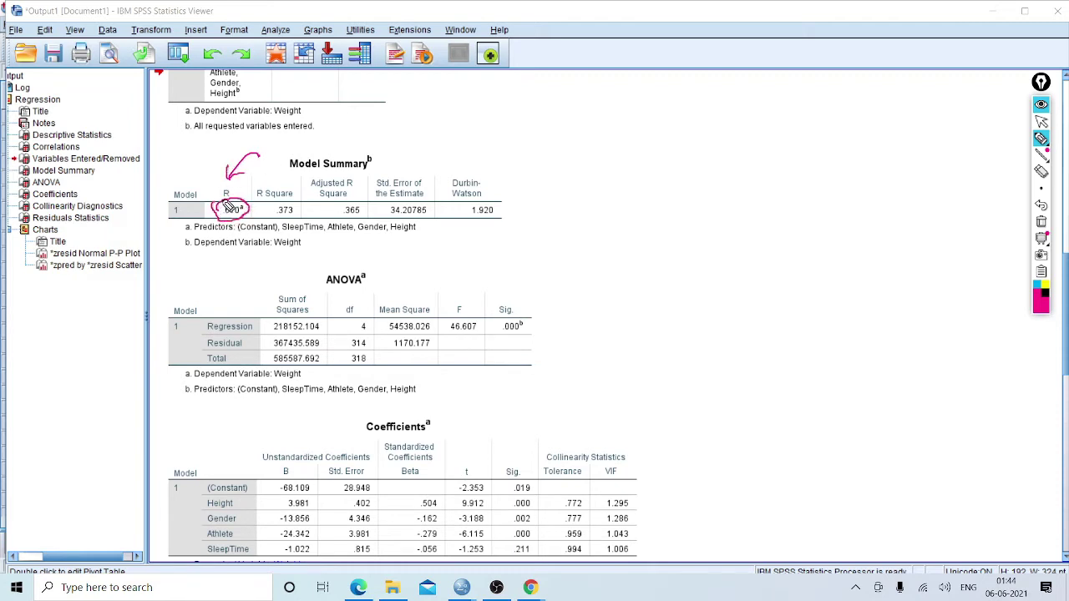
pyautogui.moveTo(575, 139)
pyautogui.mouseDown()
pyautogui.moveTo(585, 131)
pyautogui.moveTo(574, 139)
pyautogui.mouseUp()
pyautogui.moveTo(261, 150); pyautogui.dragTo(268, 150)
pyautogui.click(270, 207)
pyautogui.moveTo(241, 192); pyautogui.dragTo(267, 184)
pyautogui.moveTo(272, 206)
pyautogui.mouseDown()
pyautogui.moveTo(308, 213)
pyautogui.moveTo(277, 222)
pyautogui.moveTo(270, 210)
pyautogui.moveTo(311, 250)
pyautogui.moveTo(366, 264)
pyautogui.mouseUp()
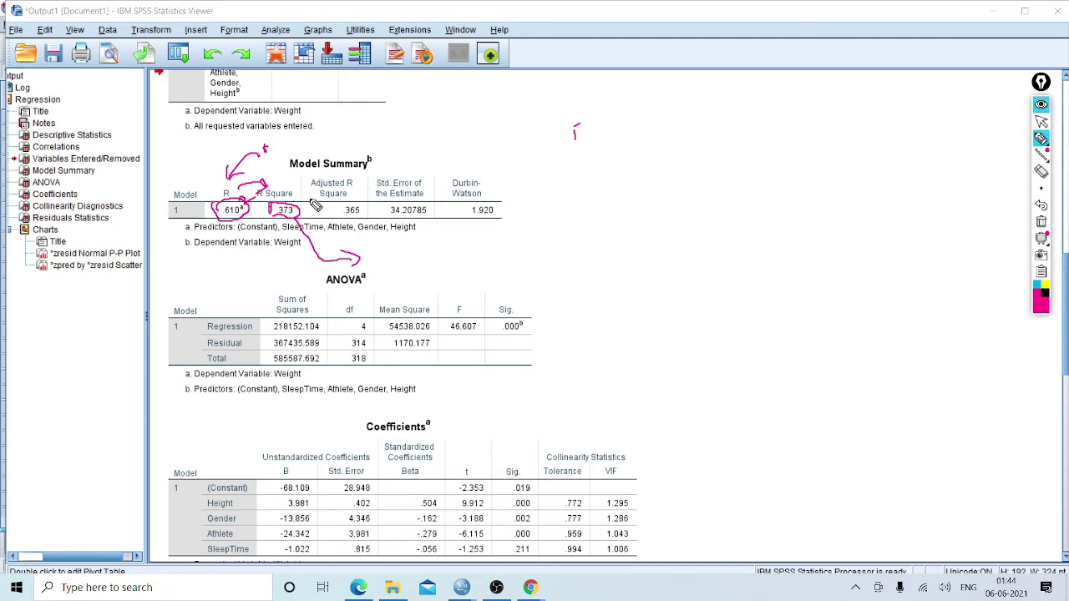
# - Write 37.3% at the end of the R Square arrow, underline and box it, and clear the pen marks
pyautogui.moveTo(373, 249)
pyautogui.mouseDown()
pyautogui.moveTo(374, 261)
pyautogui.moveTo(393, 262)
pyautogui.moveTo(436, 250)
pyautogui.mouseUp()
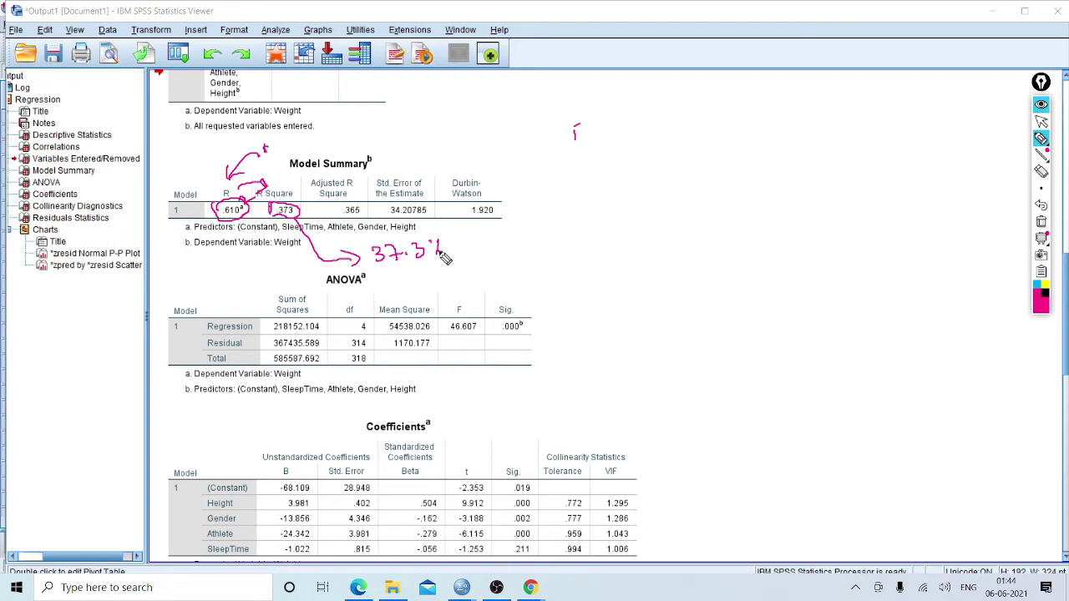
pyautogui.moveTo(386, 269)
pyautogui.mouseDown()
pyautogui.moveTo(496, 265)
pyautogui.moveTo(361, 228)
pyautogui.moveTo(365, 266)
pyautogui.mouseUp()
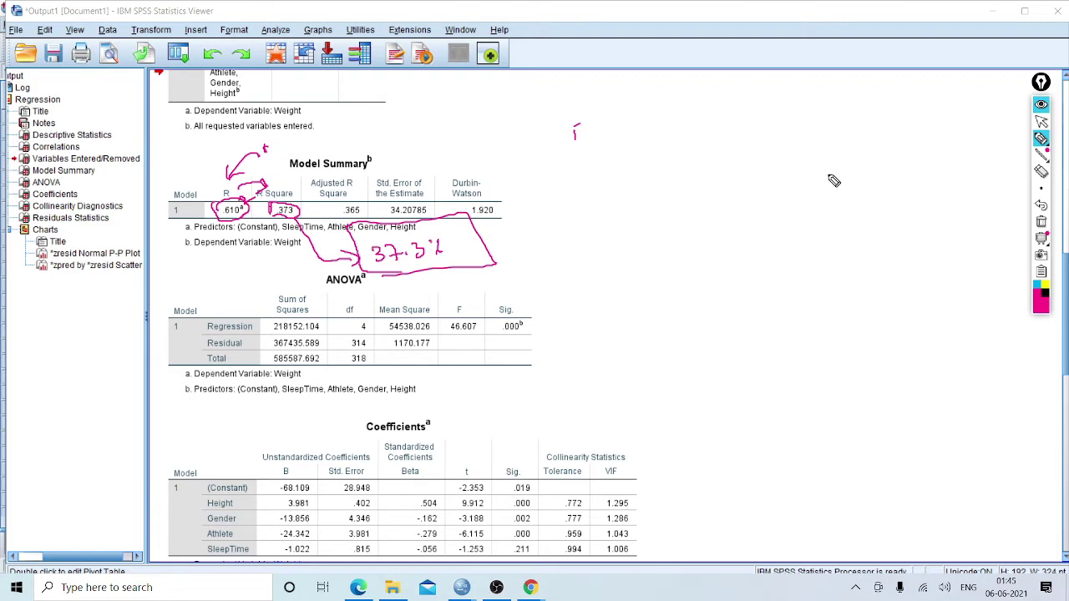
pyautogui.click(1042, 221)
# - Draw an arrow from R Square to a circled Adjusted R Square value with an outgoing arrow, and clear the marks
pyautogui.moveTo(1041, 138)
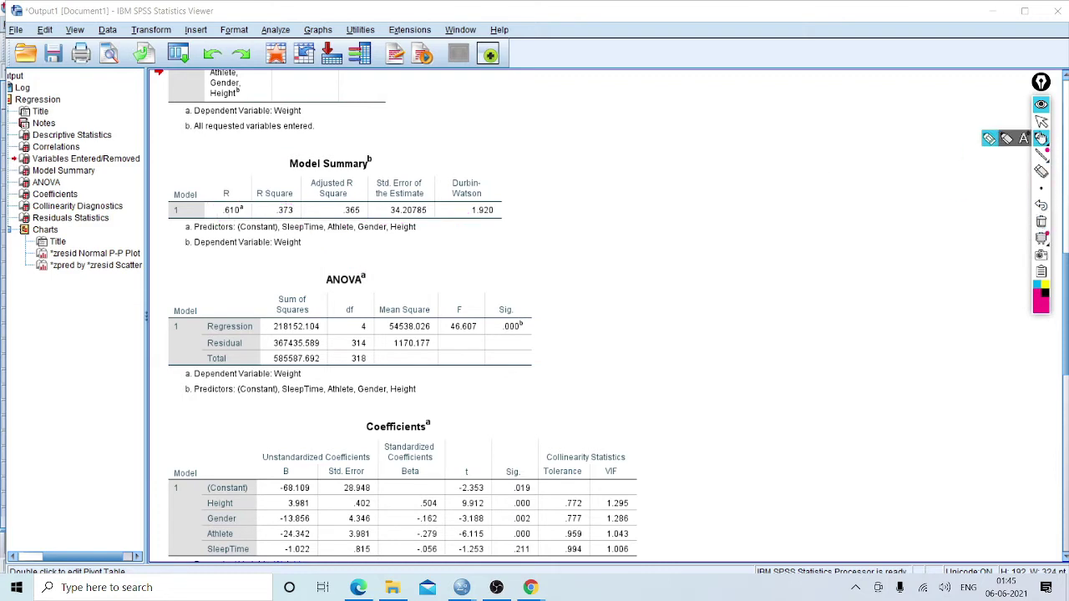
pyautogui.click(989, 138)
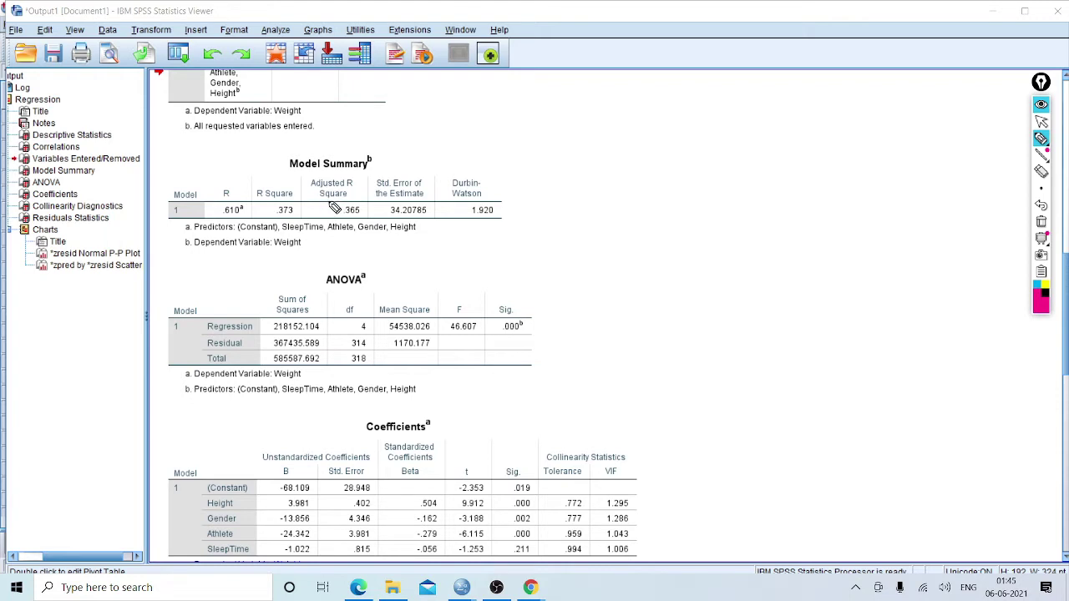
pyautogui.moveTo(286, 212); pyautogui.dragTo(322, 213)
pyautogui.moveTo(343, 209)
pyautogui.mouseDown()
pyautogui.moveTo(368, 207)
pyautogui.moveTo(366, 229)
pyautogui.moveTo(411, 260)
pyautogui.mouseUp()
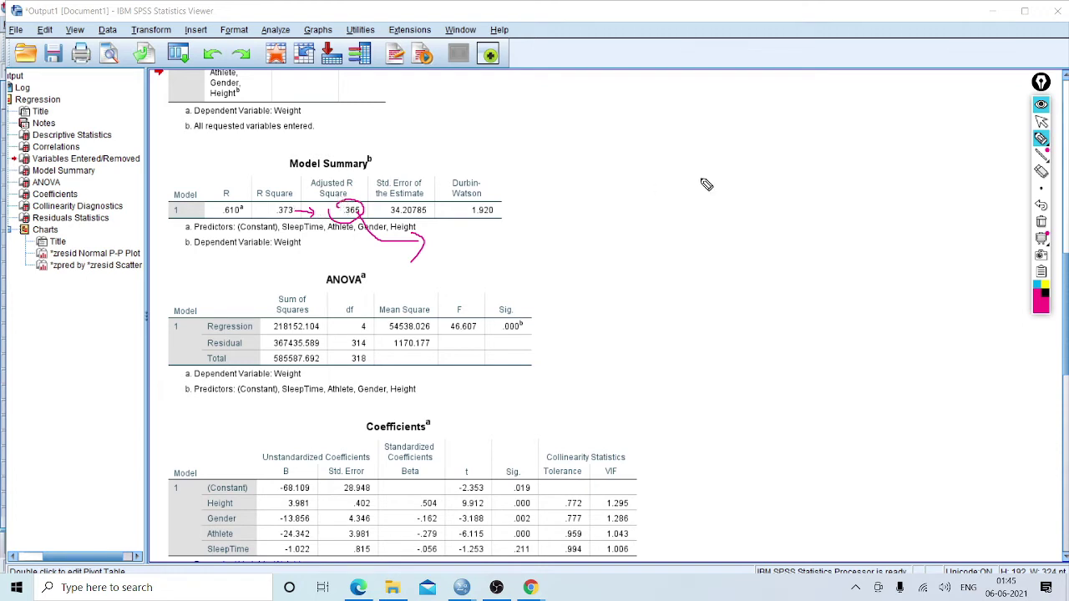
pyautogui.click(1042, 222)
# - Sketch a circled W with three arrows pointing into it and a circled 50 beside it, in the blank area beside the Model Summary
pyautogui.moveTo(1042, 139)
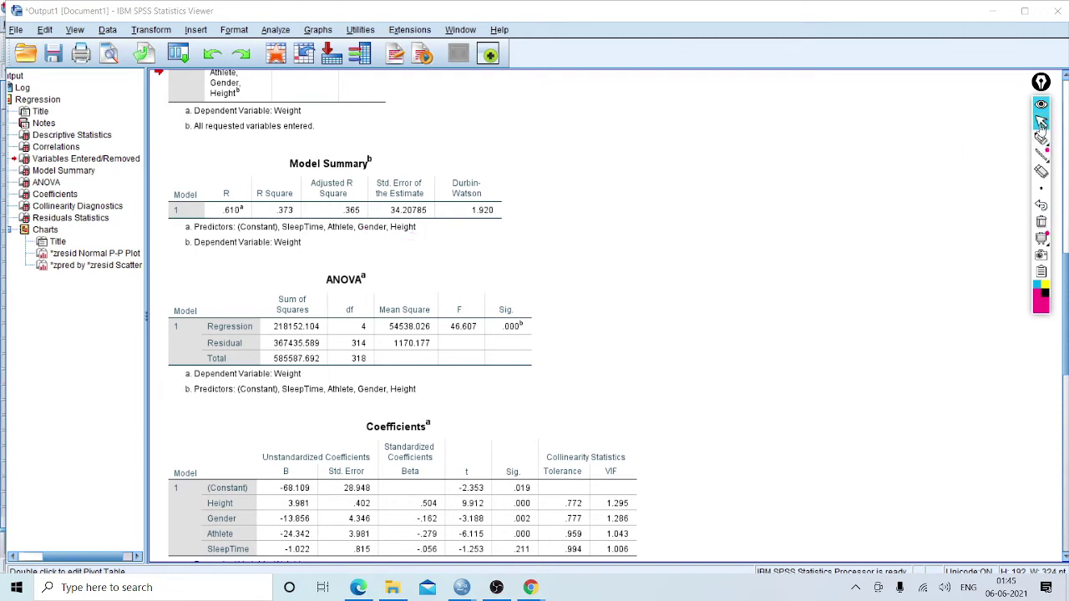
pyautogui.click(992, 138)
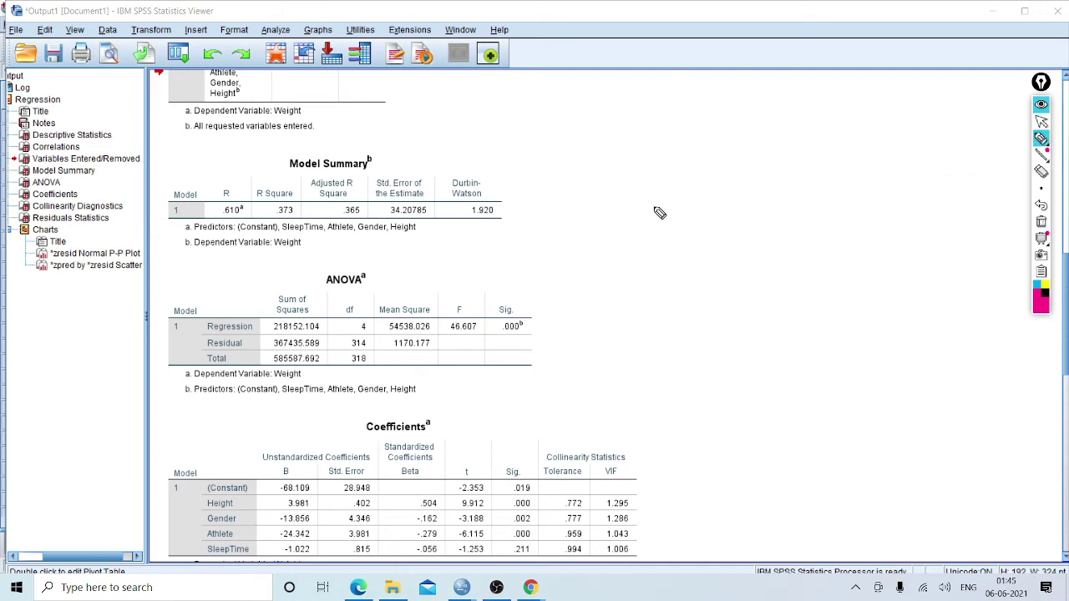
pyautogui.moveTo(749, 148)
pyautogui.mouseDown()
pyautogui.moveTo(760, 160)
pyautogui.moveTo(790, 142)
pyautogui.moveTo(718, 155)
pyautogui.moveTo(659, 238)
pyautogui.mouseUp()
pyautogui.moveTo(722, 178); pyautogui.dragTo(710, 220)
pyautogui.moveTo(761, 194); pyautogui.dragTo(762, 250)
pyautogui.moveTo(739, 215)
pyautogui.mouseDown()
pyautogui.moveTo(774, 200)
pyautogui.moveTo(827, 222)
pyautogui.moveTo(805, 197)
pyautogui.mouseUp()
pyautogui.moveTo(868, 155)
pyautogui.mouseDown()
pyautogui.moveTo(852, 179)
pyautogui.moveTo(875, 159)
pyautogui.mouseUp()
pyautogui.moveTo(843, 124)
pyautogui.mouseDown()
pyautogui.moveTo(828, 167)
pyautogui.moveTo(831, 140)
pyautogui.mouseUp()
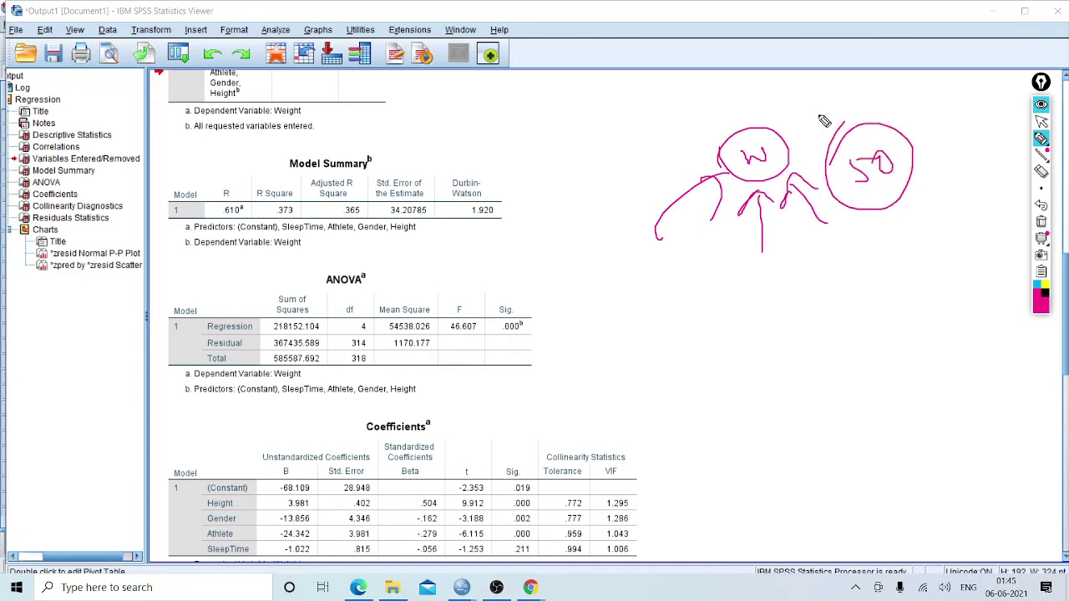
pyautogui.moveTo(652, 241)
pyautogui.mouseDown()
pyautogui.moveTo(706, 191)
pyautogui.moveTo(681, 226)
pyautogui.mouseUp()
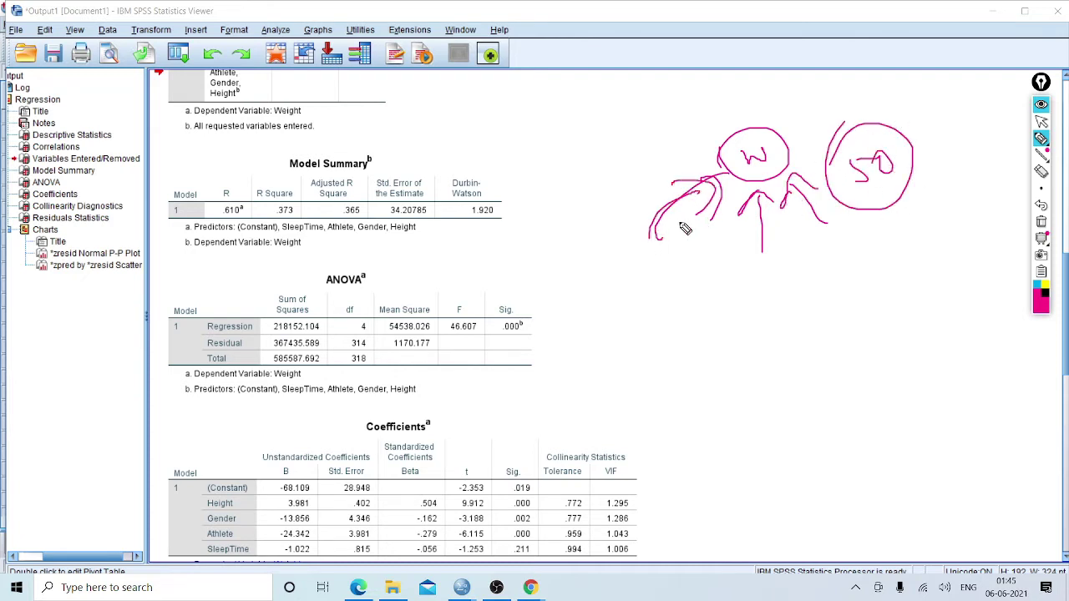
pyautogui.moveTo(757, 249)
pyautogui.mouseDown()
pyautogui.moveTo(760, 203)
pyautogui.moveTo(766, 217)
pyautogui.mouseUp()
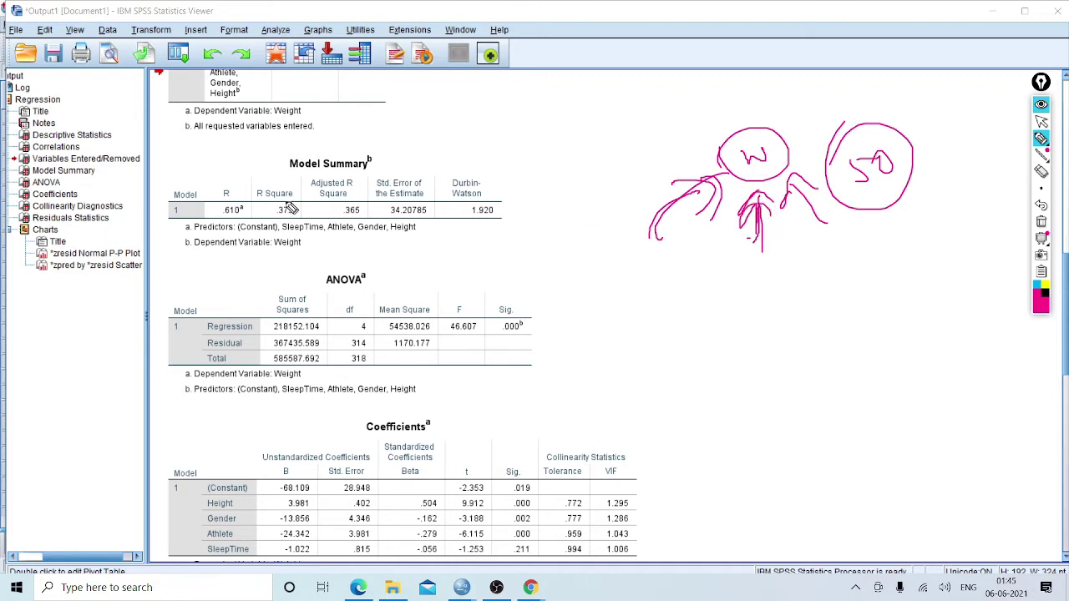
# - Circle the R Square and Adjusted R Square values, underline the Adjusted R Square heading, and add arrows around them
pyautogui.moveTo(288, 210)
pyautogui.mouseDown()
pyautogui.moveTo(302, 209)
pyautogui.moveTo(286, 209)
pyautogui.mouseUp()
pyautogui.moveTo(312, 190); pyautogui.dragTo(353, 189)
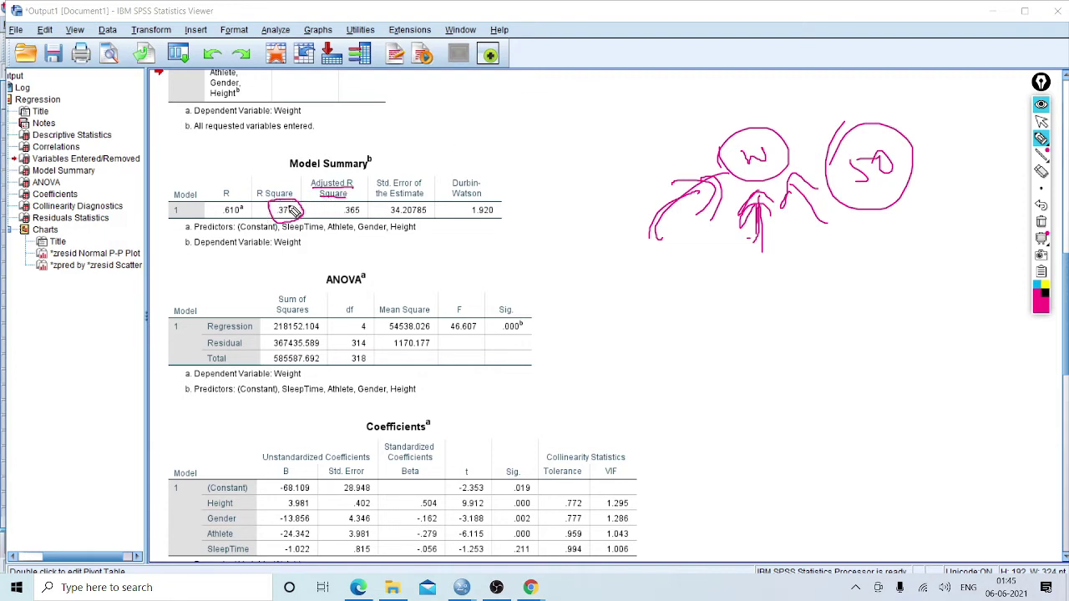
pyautogui.moveTo(295, 177); pyautogui.dragTo(292, 204)
pyautogui.moveTo(295, 205); pyautogui.dragTo(307, 185)
pyautogui.moveTo(345, 212)
pyautogui.mouseDown()
pyautogui.moveTo(366, 209)
pyautogui.moveTo(354, 221)
pyautogui.moveTo(343, 216)
pyautogui.moveTo(361, 244)
pyautogui.moveTo(386, 242)
pyautogui.moveTo(376, 248)
pyautogui.mouseUp()
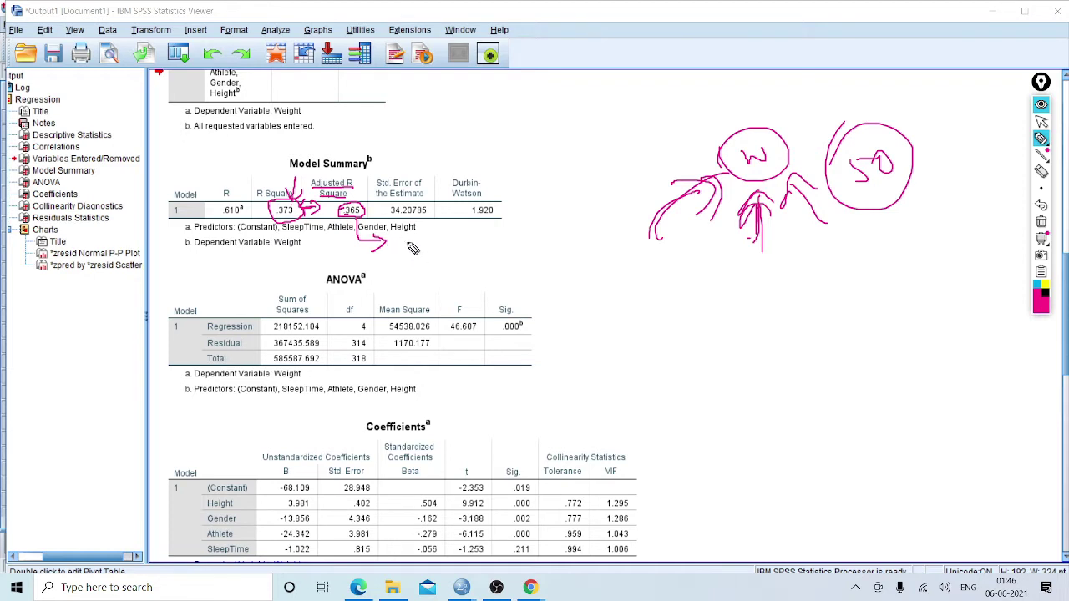
# - Write 36.5% at the end of the Adjusted R Square arrow, box and underline it, and clear the pen marks
pyautogui.moveTo(412, 252); pyautogui.dragTo(477, 252)
pyautogui.moveTo(399, 270)
pyautogui.mouseDown()
pyautogui.moveTo(484, 271)
pyautogui.moveTo(418, 224)
pyautogui.moveTo(395, 266)
pyautogui.mouseUp()
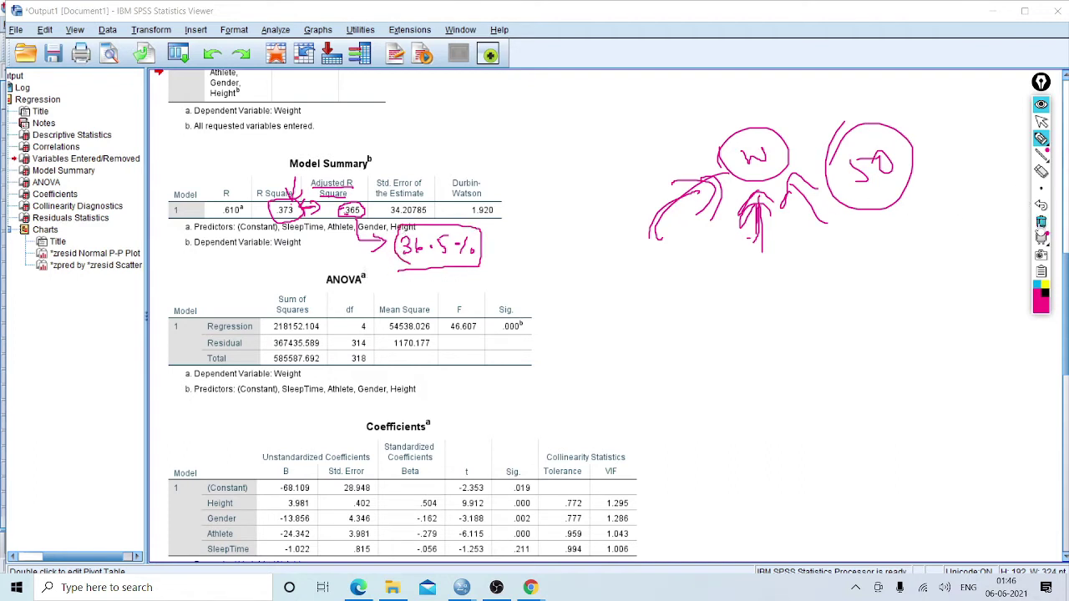
pyautogui.click(1041, 223)
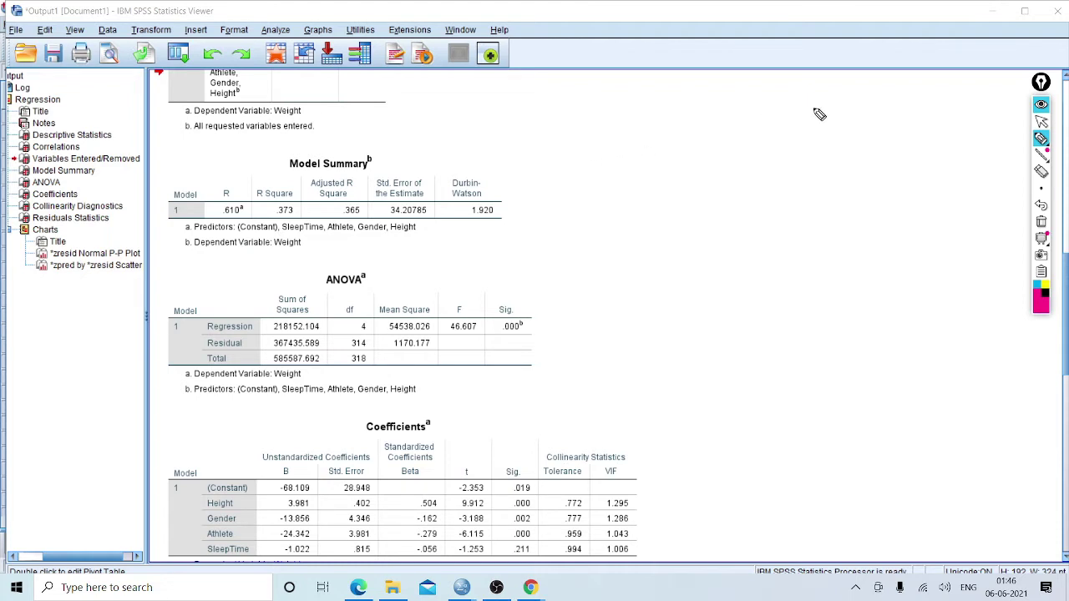
# - Write a double-underlined R² and sketch a small circle with four arrows pointing into it, in the blank area beside the Model Summary
pyautogui.moveTo(704, 156)
pyautogui.mouseDown()
pyautogui.moveTo(716, 153)
pyautogui.moveTo(686, 180)
pyautogui.moveTo(732, 172)
pyautogui.mouseUp()
pyautogui.moveTo(732, 226); pyautogui.dragTo(728, 243)
pyautogui.moveTo(668, 269)
pyautogui.mouseDown()
pyautogui.moveTo(698, 250)
pyautogui.moveTo(724, 280)
pyautogui.moveTo(735, 259)
pyautogui.moveTo(750, 272)
pyautogui.mouseUp()
pyautogui.moveTo(761, 236); pyautogui.dragTo(798, 234)
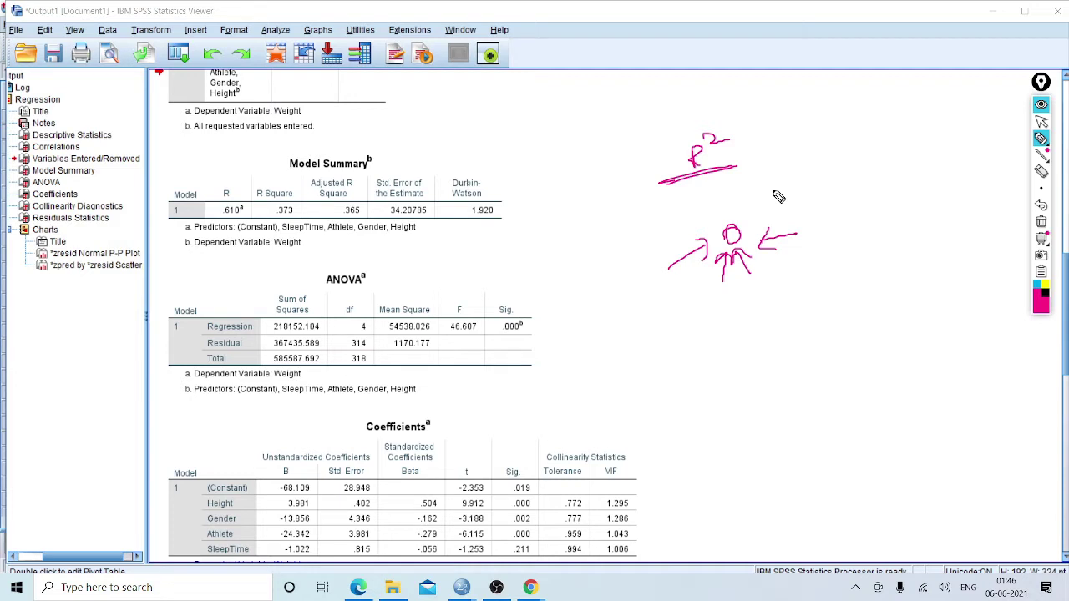
# - Mark SleepTime and its t and Sig. values in the Coefficients table with outlines and arrows, and clear the pen marks
pyautogui.click(1041, 121)
pyautogui.scroll(-3, 1066, 300)
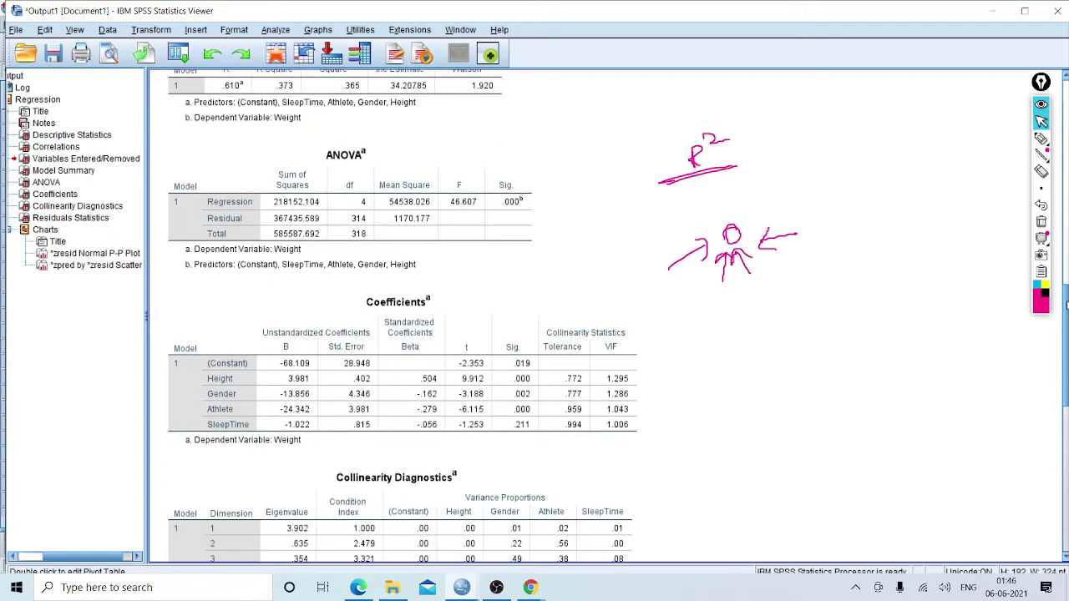
pyautogui.click(1041, 138)
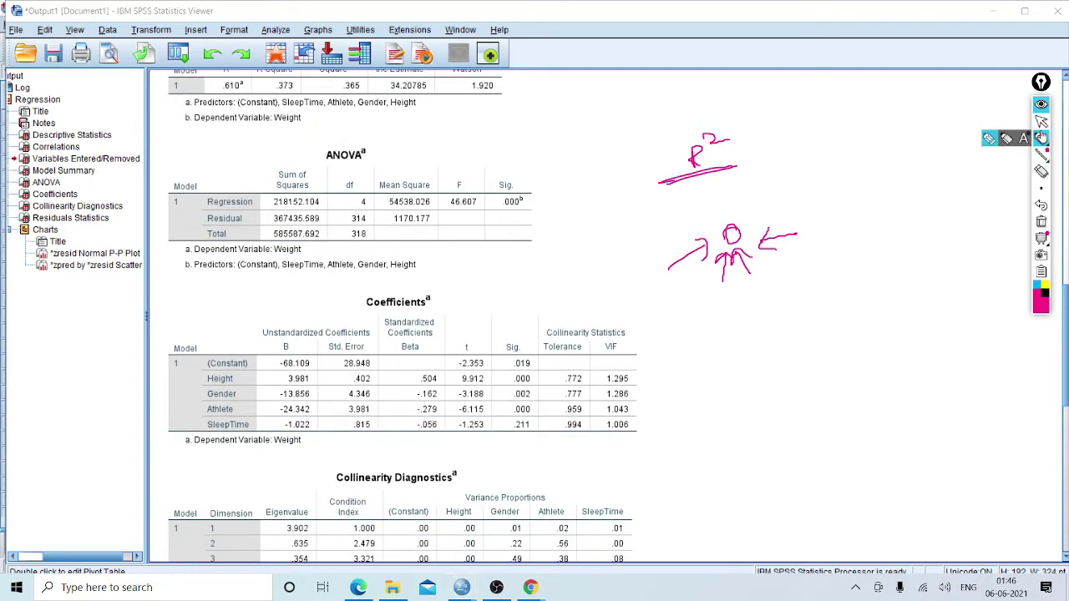
pyautogui.moveTo(214, 431)
pyautogui.mouseDown()
pyautogui.moveTo(257, 436)
pyautogui.moveTo(204, 425)
pyautogui.mouseUp()
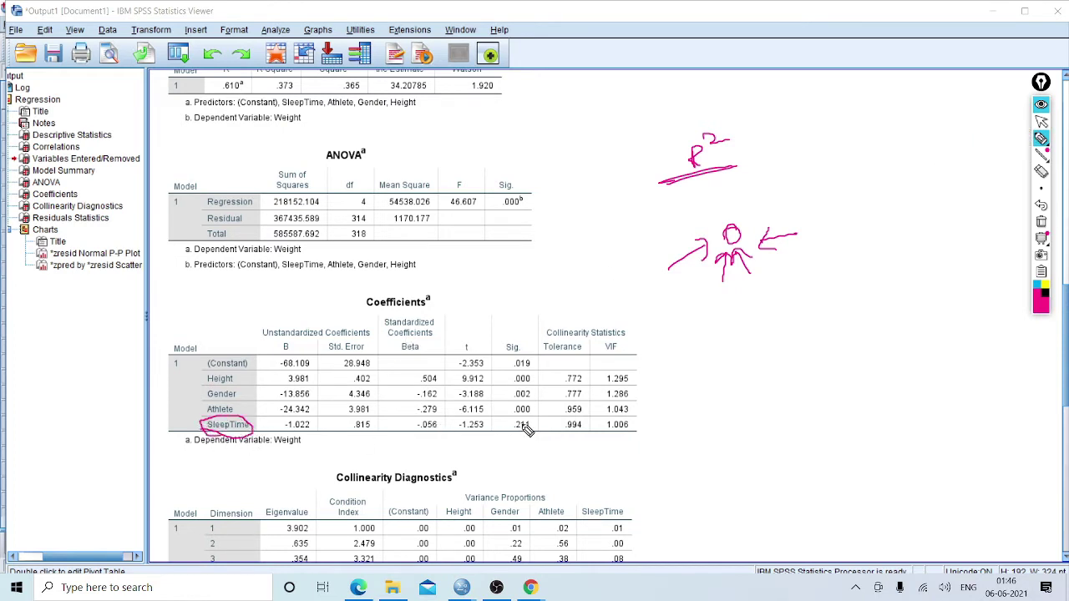
pyautogui.moveTo(504, 421)
pyautogui.mouseDown()
pyautogui.moveTo(528, 421)
pyautogui.moveTo(535, 437)
pyautogui.moveTo(501, 425)
pyautogui.mouseUp()
pyautogui.moveTo(527, 434)
pyautogui.mouseDown()
pyautogui.moveTo(536, 451)
pyautogui.moveTo(548, 447)
pyautogui.mouseUp()
pyautogui.moveTo(460, 422)
pyautogui.mouseDown()
pyautogui.moveTo(487, 425)
pyautogui.moveTo(457, 436)
pyautogui.moveTo(499, 429)
pyautogui.mouseUp()
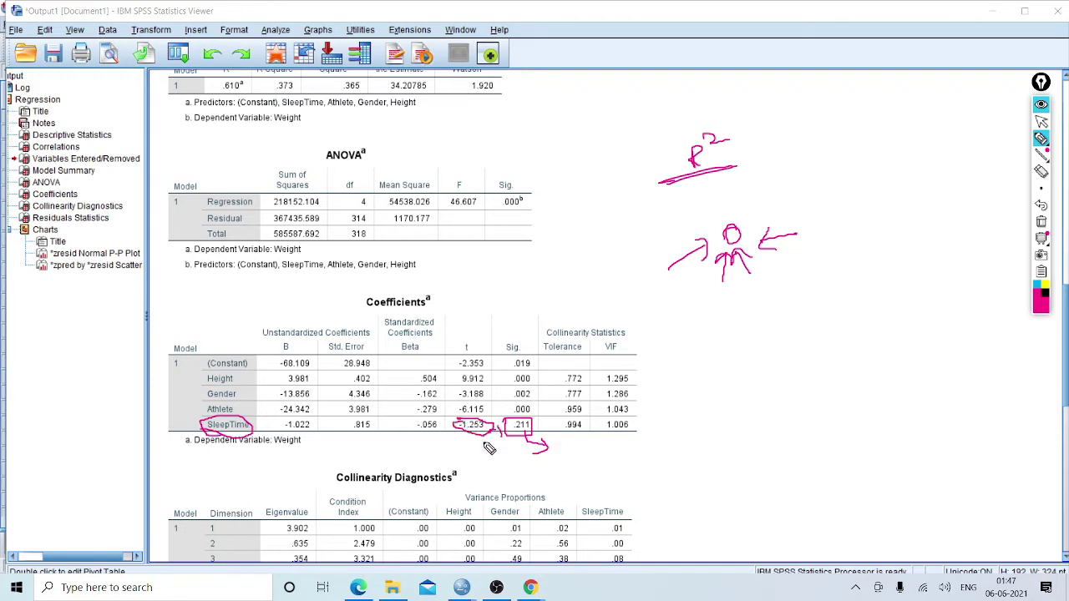
pyautogui.moveTo(158, 426); pyautogui.dragTo(203, 422)
pyautogui.moveTo(203, 424)
pyautogui.mouseDown()
pyautogui.moveTo(181, 437)
pyautogui.moveTo(149, 419)
pyautogui.moveTo(179, 428)
pyautogui.mouseUp()
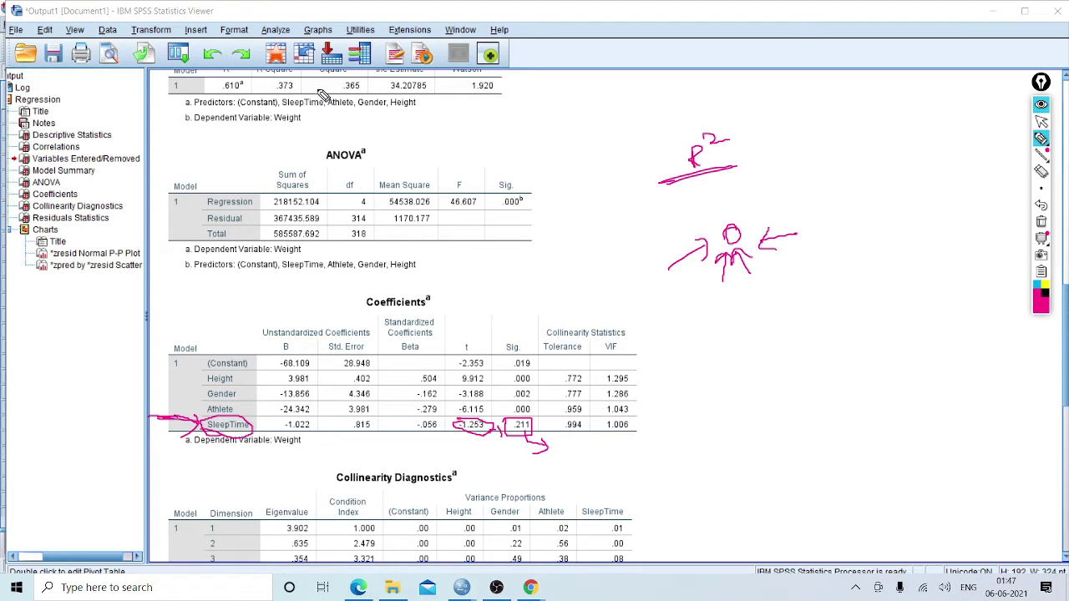
pyautogui.click(1041, 221)
pyautogui.click(1041, 122)
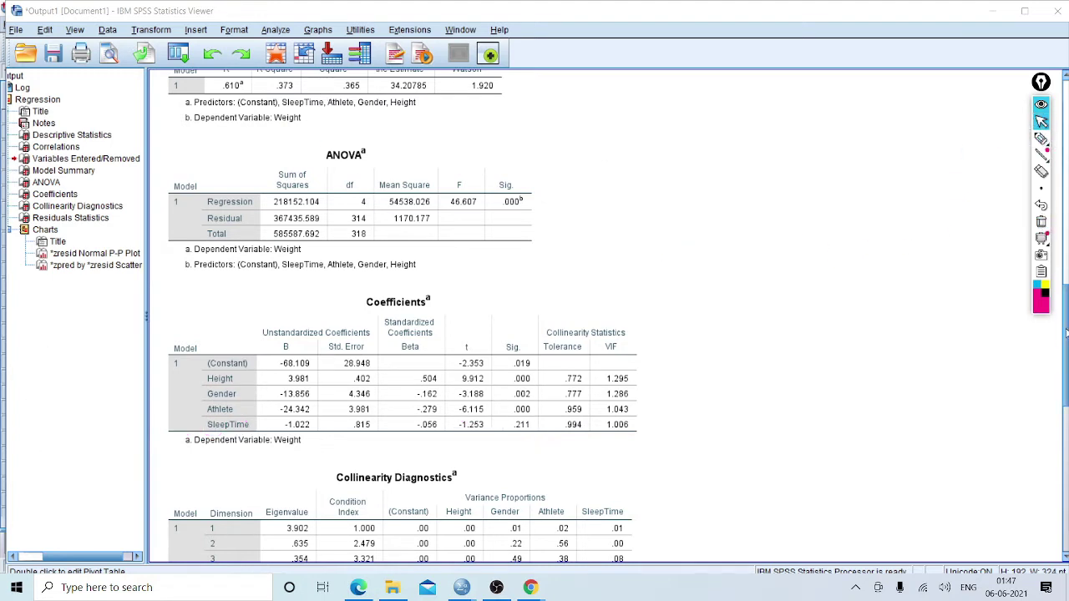
# - Mark the R Square and Adjusted R Square headings and values in the Model Summary, adding arrows at R and around both circled values
pyautogui.scroll(2, 1065, 332)
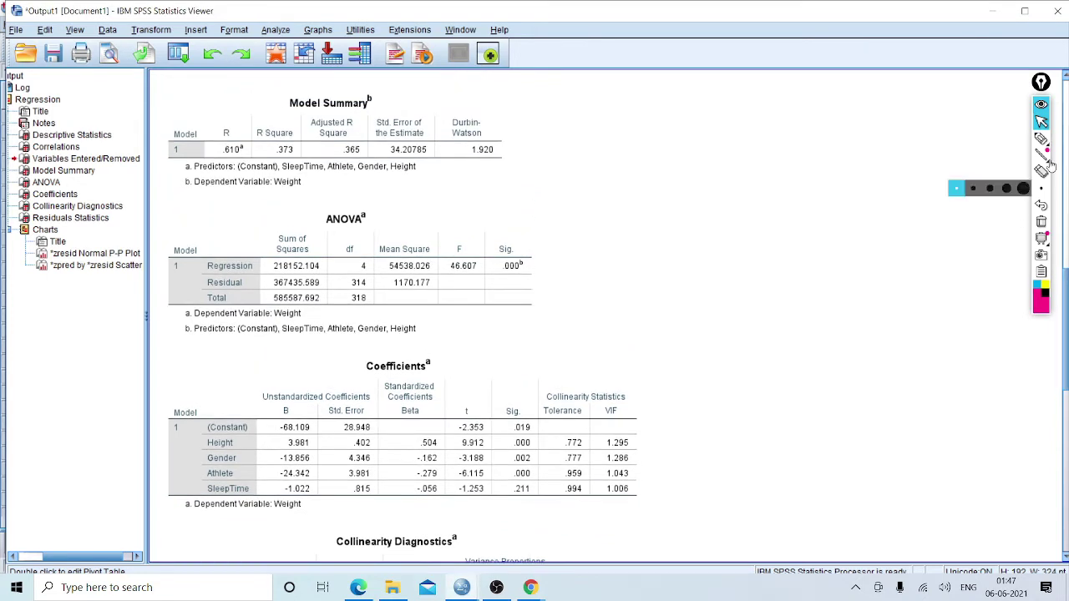
pyautogui.moveTo(1040, 139)
pyautogui.click(992, 140)
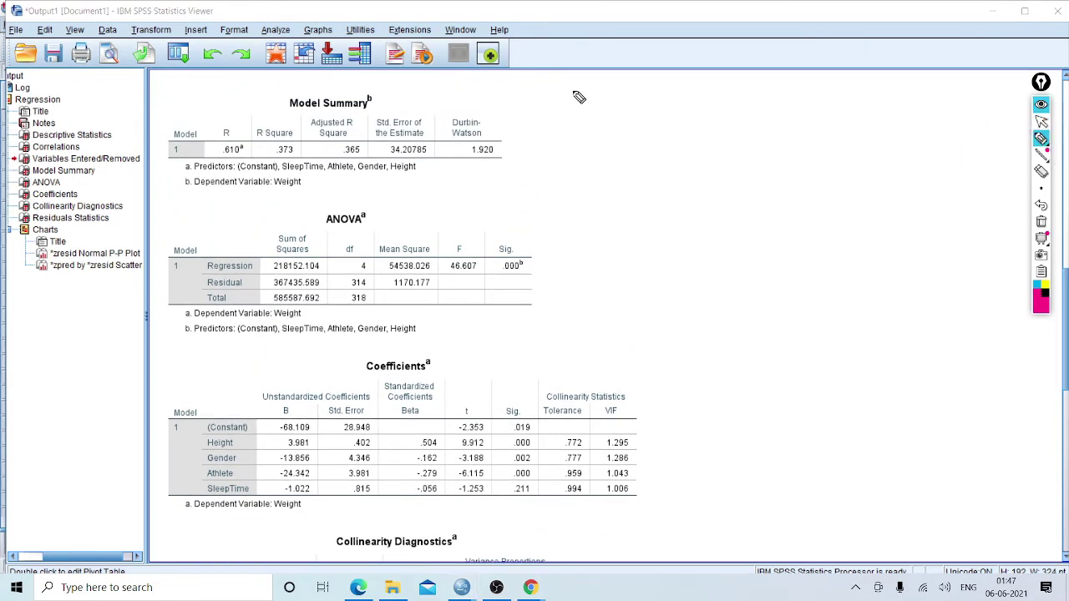
pyautogui.moveTo(269, 144)
pyautogui.mouseDown()
pyautogui.moveTo(295, 160)
pyautogui.moveTo(266, 156)
pyautogui.mouseUp()
pyautogui.moveTo(233, 109)
pyautogui.mouseDown()
pyautogui.moveTo(236, 124)
pyautogui.moveTo(302, 129)
pyautogui.moveTo(256, 142)
pyautogui.moveTo(360, 132)
pyautogui.mouseUp()
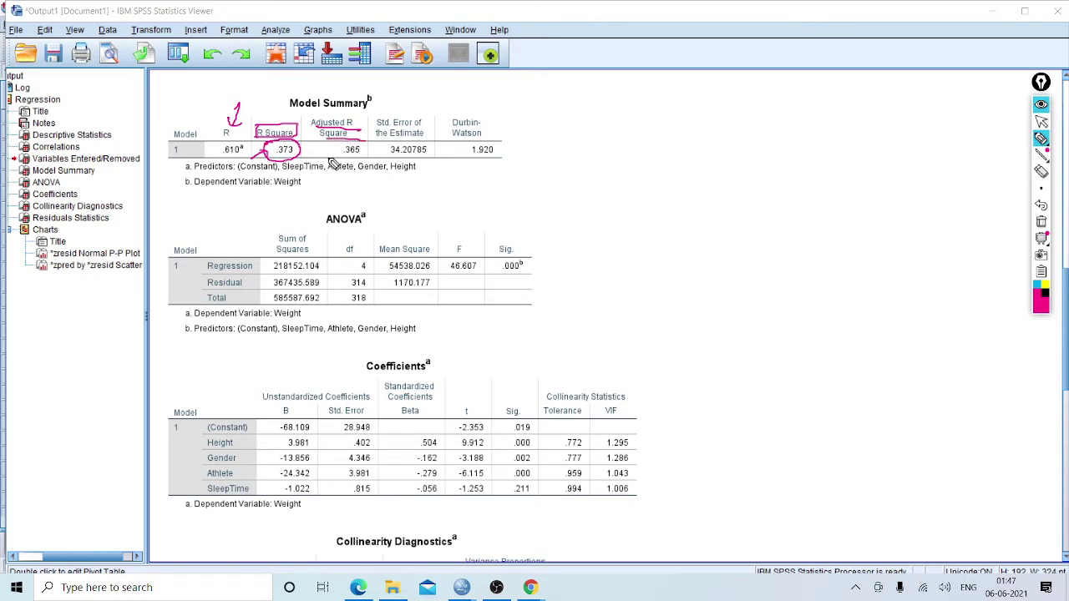
pyautogui.moveTo(302, 155)
pyautogui.mouseDown()
pyautogui.moveTo(352, 146)
pyautogui.moveTo(354, 180)
pyautogui.moveTo(380, 184)
pyautogui.moveTo(368, 201)
pyautogui.mouseUp()
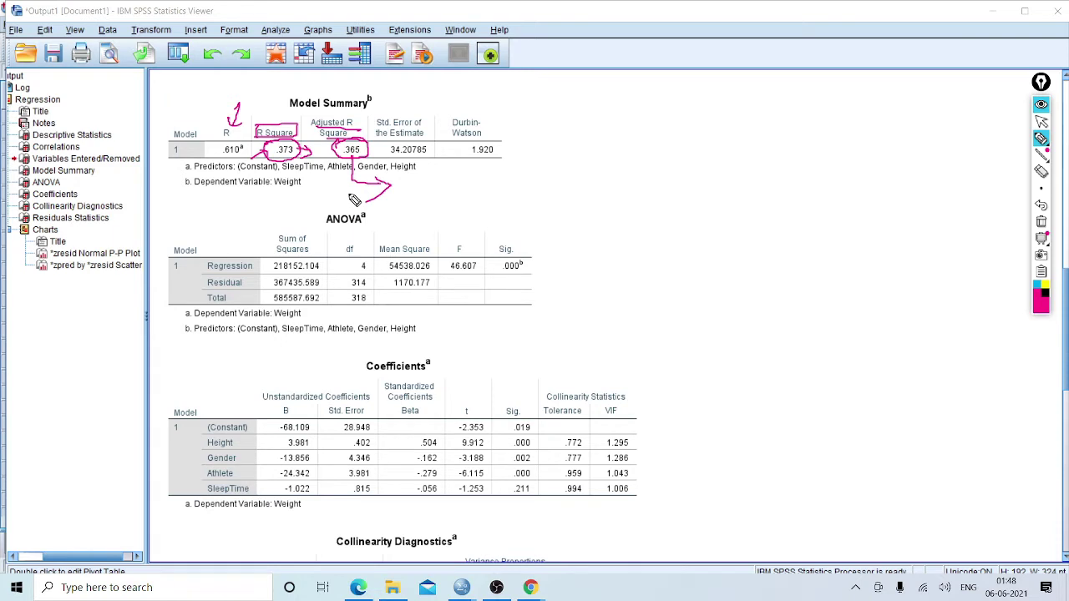
# - Write an underlined Regression with an arrow to a boxed iterative beside the Model Summary, and clear the pen marks
pyautogui.moveTo(664, 121)
pyautogui.mouseDown()
pyautogui.moveTo(678, 138)
pyautogui.moveTo(777, 134)
pyautogui.moveTo(680, 151)
pyautogui.moveTo(765, 152)
pyautogui.moveTo(740, 171)
pyautogui.moveTo(888, 174)
pyautogui.moveTo(738, 192)
pyautogui.moveTo(762, 160)
pyautogui.moveTo(891, 148)
pyautogui.moveTo(840, 157)
pyautogui.mouseUp()
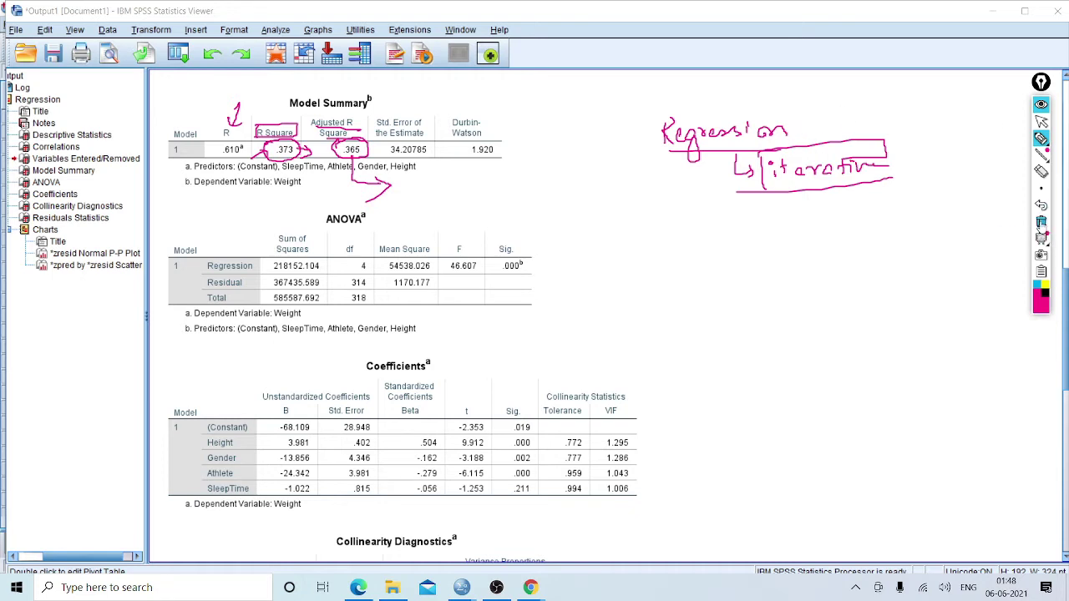
pyautogui.click(1042, 221)
pyautogui.click(1040, 122)
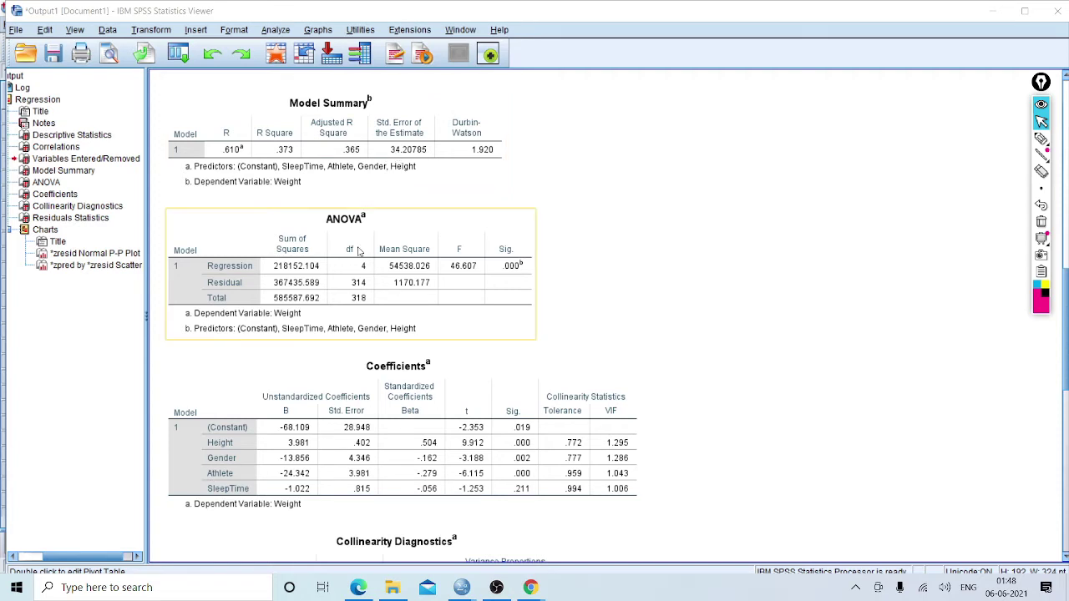
pyautogui.click(370, 185)
pyautogui.click(380, 262)
pyautogui.click(403, 187)
pyautogui.click(599, 204)
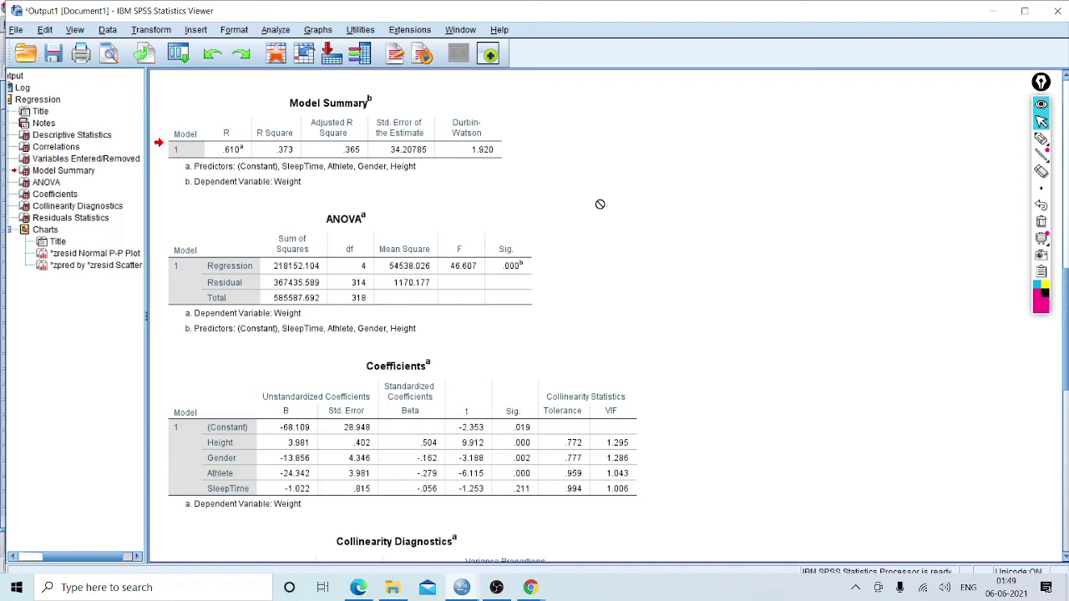
# - Sketch a circled 50 with a circled 2 below it and an arrow pointing up to the 50, and retrace the digits
pyautogui.click(1042, 138)
pyautogui.moveTo(838, 197); pyautogui.dragTo(881, 188)
pyautogui.moveTo(803, 180)
pyautogui.mouseDown()
pyautogui.moveTo(916, 176)
pyautogui.moveTo(844, 207)
pyautogui.moveTo(856, 257)
pyautogui.moveTo(873, 244)
pyautogui.mouseUp()
pyautogui.moveTo(835, 294)
pyautogui.mouseDown()
pyautogui.moveTo(860, 309)
pyautogui.moveTo(871, 279)
pyautogui.mouseUp()
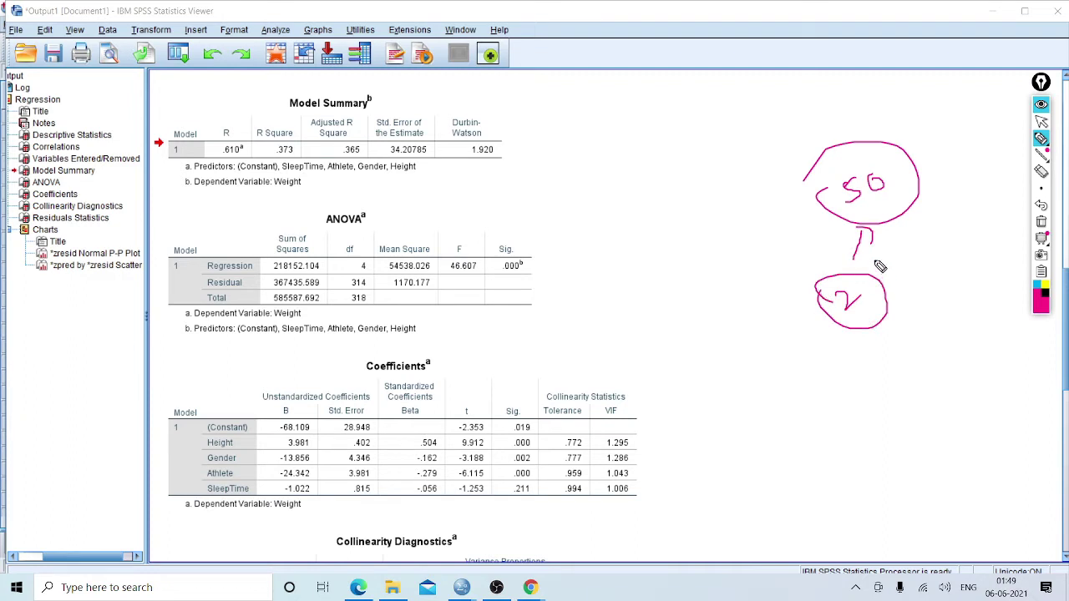
pyautogui.moveTo(835, 294)
pyautogui.mouseDown()
pyautogui.moveTo(850, 292)
pyautogui.moveTo(842, 309)
pyautogui.moveTo(864, 307)
pyautogui.moveTo(867, 290)
pyautogui.mouseUp()
pyautogui.moveTo(860, 185)
pyautogui.mouseDown()
pyautogui.moveTo(846, 191)
pyautogui.moveTo(862, 201)
pyautogui.moveTo(854, 207)
pyautogui.moveTo(857, 184)
pyautogui.mouseUp()
# - Write 10 with an arrow pointing to the circled 50, and add another arrow into the circle from above
pyautogui.moveTo(656, 223); pyautogui.dragTo(664, 253)
pyautogui.moveTo(669, 232)
pyautogui.mouseDown()
pyautogui.moveTo(681, 249)
pyautogui.moveTo(666, 251)
pyautogui.moveTo(679, 231)
pyautogui.moveTo(675, 240)
pyautogui.mouseUp()
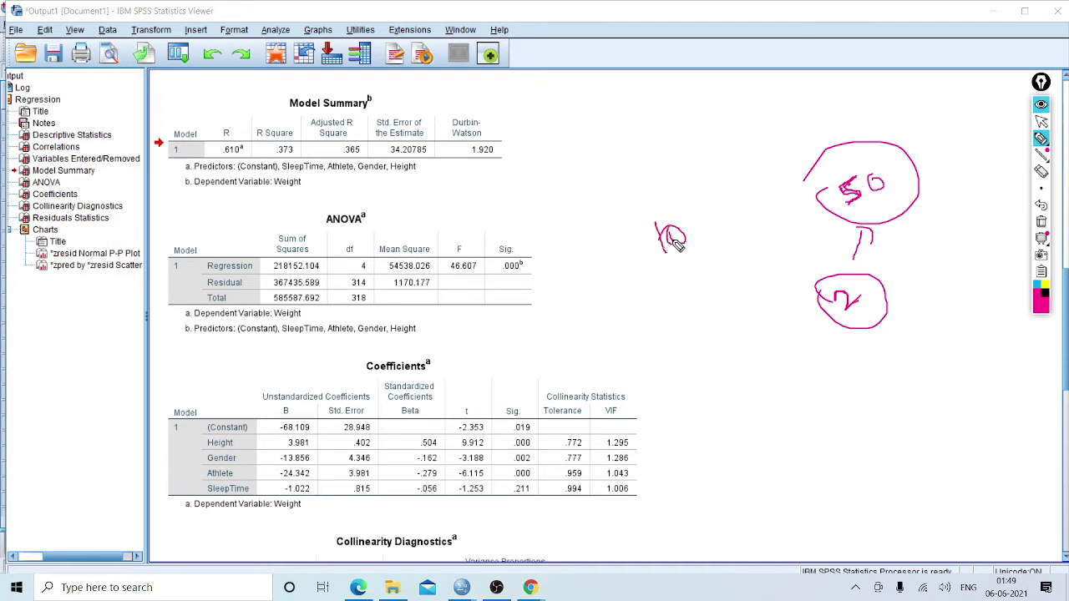
pyautogui.moveTo(698, 223)
pyautogui.mouseDown()
pyautogui.moveTo(802, 200)
pyautogui.moveTo(791, 205)
pyautogui.mouseUp()
pyautogui.moveTo(894, 109); pyautogui.dragTo(875, 160)
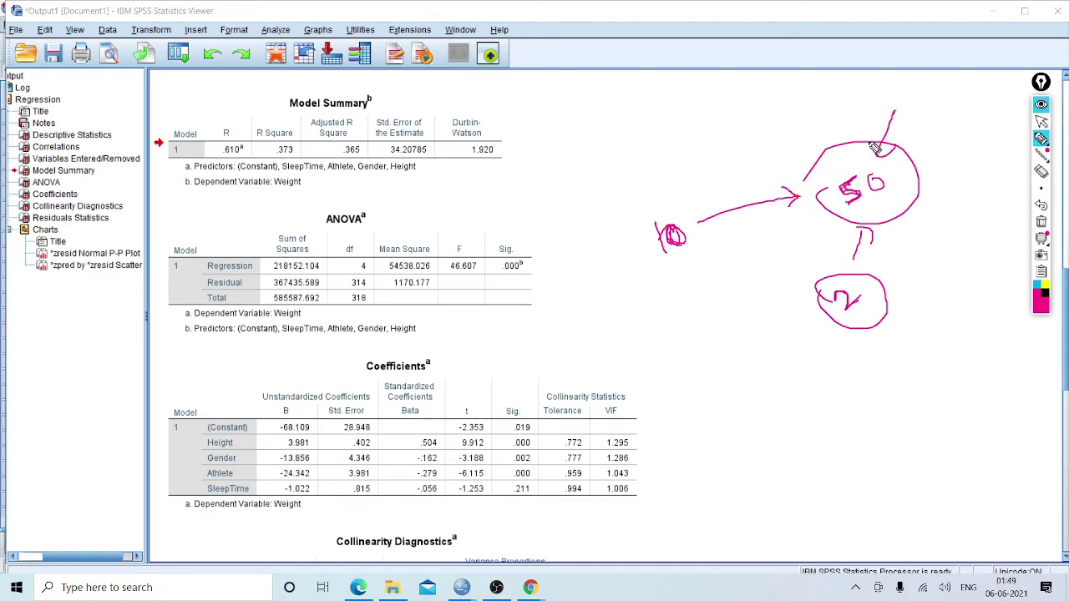
# - Sketch a circled f with an arrow to a second circled 50, and clear the pen marks
pyautogui.moveTo(612, 175); pyautogui.dragTo(618, 191)
pyautogui.moveTo(628, 142)
pyautogui.mouseDown()
pyautogui.moveTo(643, 189)
pyautogui.moveTo(657, 125)
pyautogui.moveTo(708, 122)
pyautogui.mouseUp()
pyautogui.moveTo(729, 102); pyautogui.dragTo(690, 93)
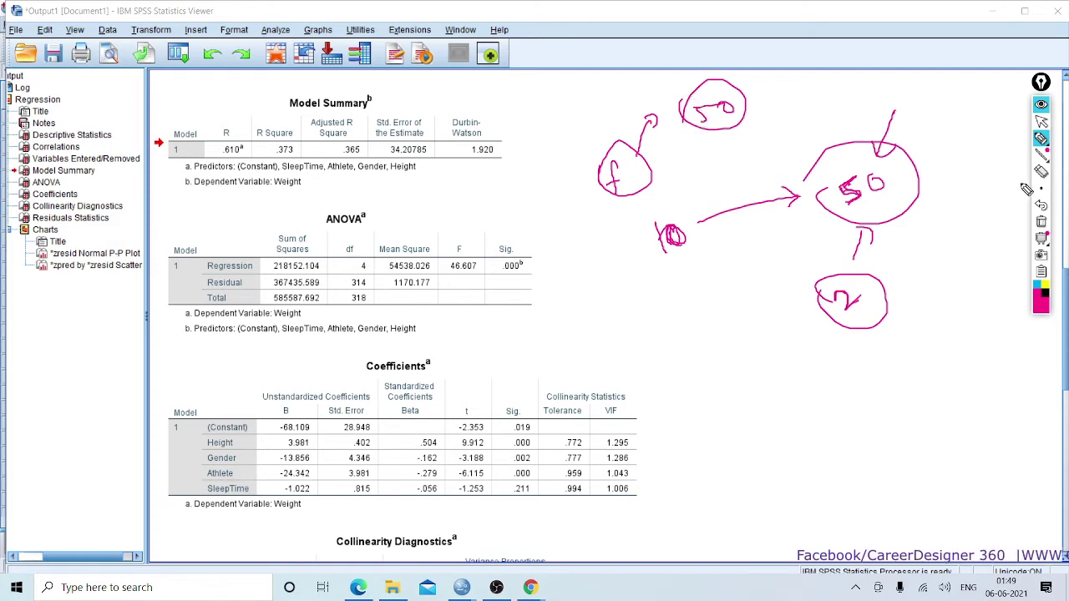
pyautogui.click(1041, 221)
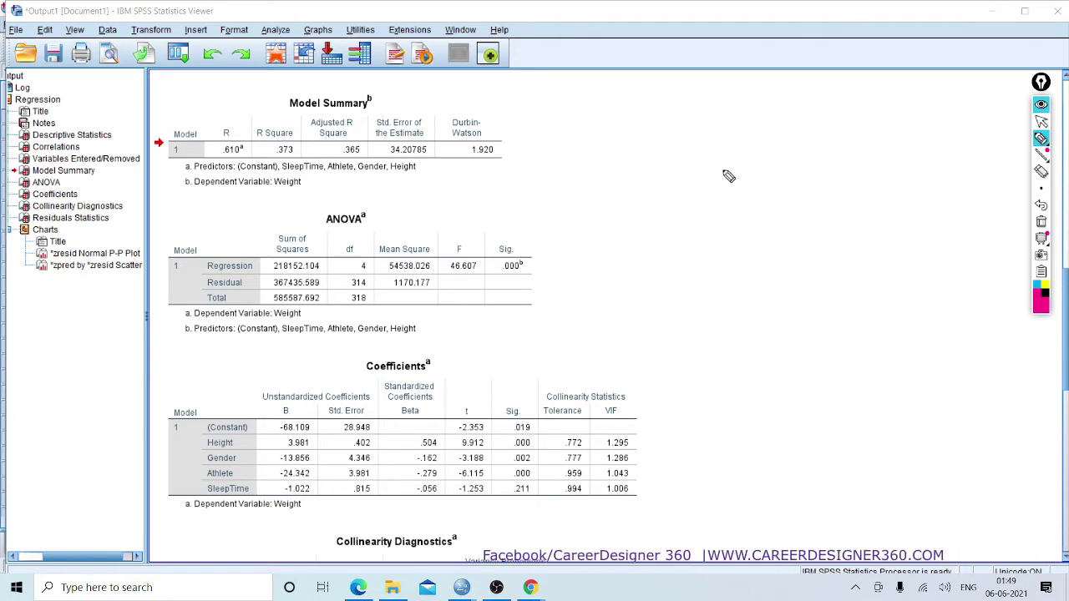
# - Write 80–120 in the blank area beside the Model Summary, box it, and draw an arrow pointing down at the range
pyautogui.moveTo(723, 161); pyautogui.dragTo(760, 147)
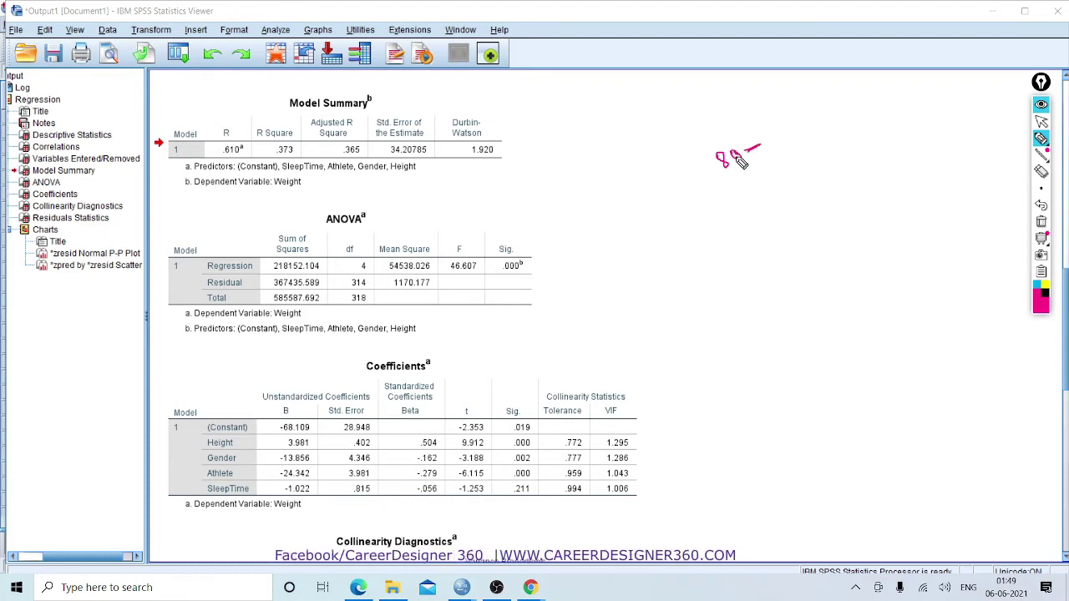
pyautogui.moveTo(769, 134)
pyautogui.mouseDown()
pyautogui.moveTo(783, 142)
pyautogui.moveTo(790, 127)
pyautogui.mouseUp()
pyautogui.moveTo(727, 188)
pyautogui.mouseDown()
pyautogui.moveTo(827, 129)
pyautogui.moveTo(716, 182)
pyautogui.mouseUp()
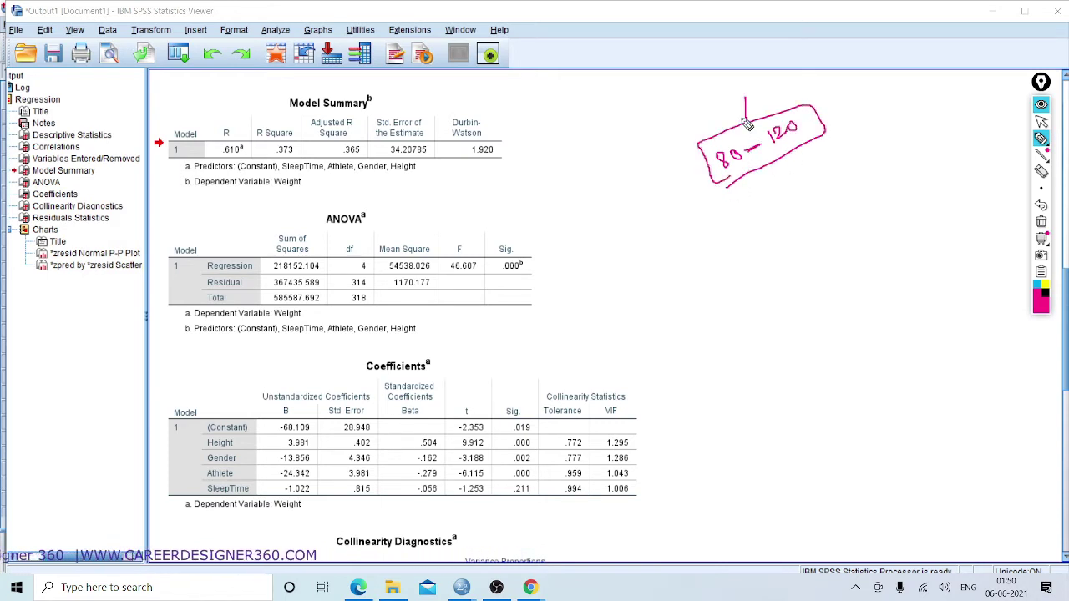
pyautogui.moveTo(746, 97)
pyautogui.mouseDown()
pyautogui.moveTo(756, 122)
pyautogui.moveTo(741, 120)
pyautogui.mouseUp()
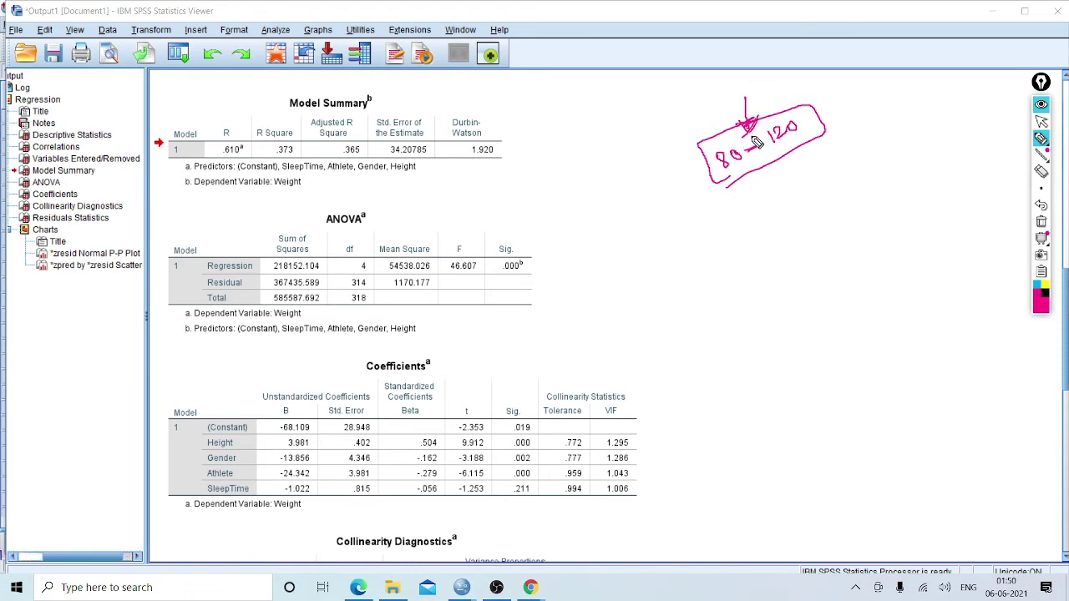
# - Write an underlined E = A and a boxed 200 with an up arrow below the boxed range, and clear the pen marks
pyautogui.moveTo(732, 216); pyautogui.dragTo(729, 225)
pyautogui.moveTo(743, 223)
pyautogui.mouseDown()
pyautogui.moveTo(770, 215)
pyautogui.moveTo(741, 239)
pyautogui.moveTo(774, 225)
pyautogui.mouseUp()
pyautogui.moveTo(723, 246); pyautogui.dragTo(834, 201)
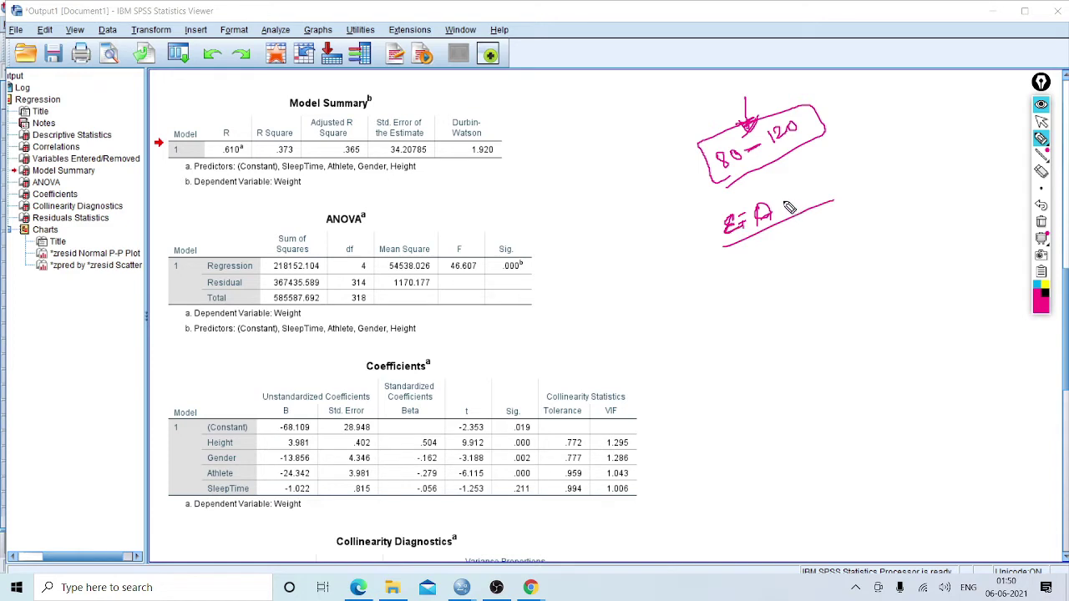
pyautogui.moveTo(763, 274)
pyautogui.mouseDown()
pyautogui.moveTo(785, 288)
pyautogui.moveTo(835, 250)
pyautogui.mouseUp()
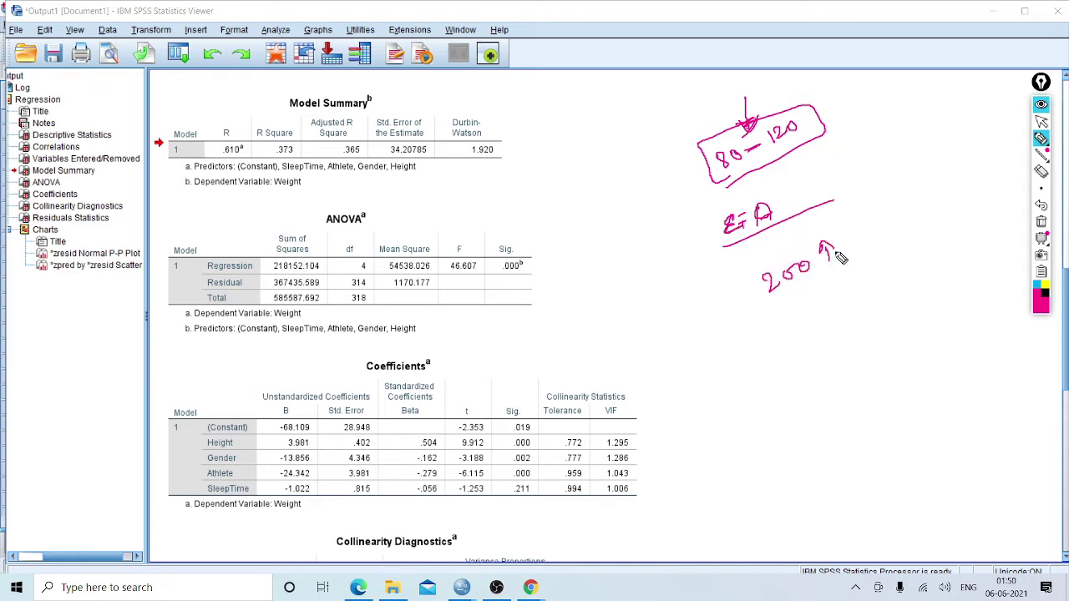
pyautogui.moveTo(762, 310)
pyautogui.mouseDown()
pyautogui.moveTo(882, 242)
pyautogui.moveTo(859, 221)
pyautogui.moveTo(752, 266)
pyautogui.moveTo(758, 310)
pyautogui.mouseUp()
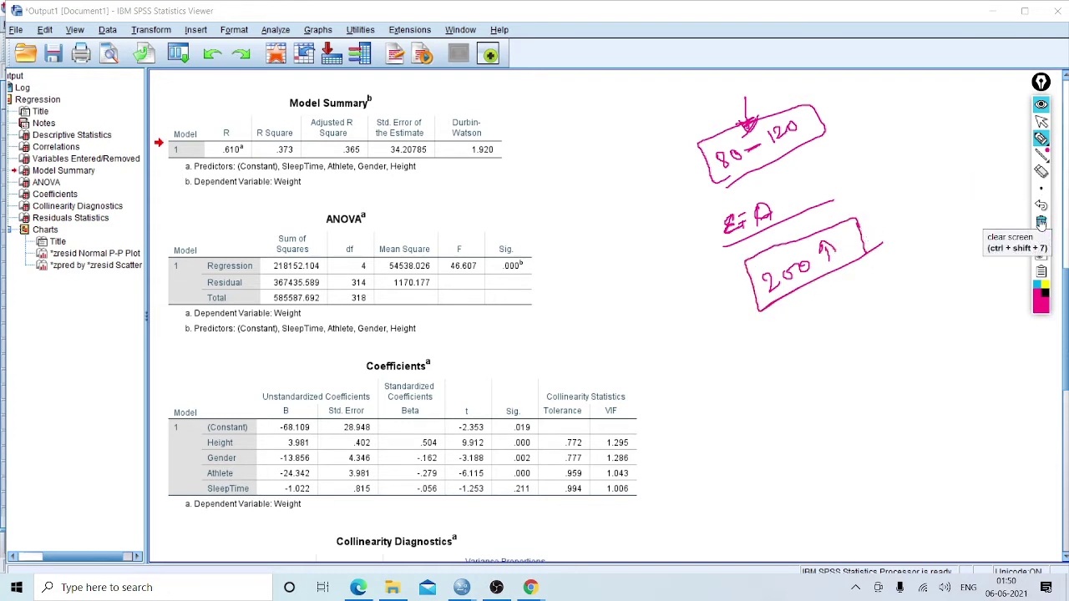
pyautogui.click(1042, 223)
# - Underline the Adjusted R Square heading, circle its value, and circle the Durbin-Watson heading and value in the Model Summary
pyautogui.moveTo(1040, 139)
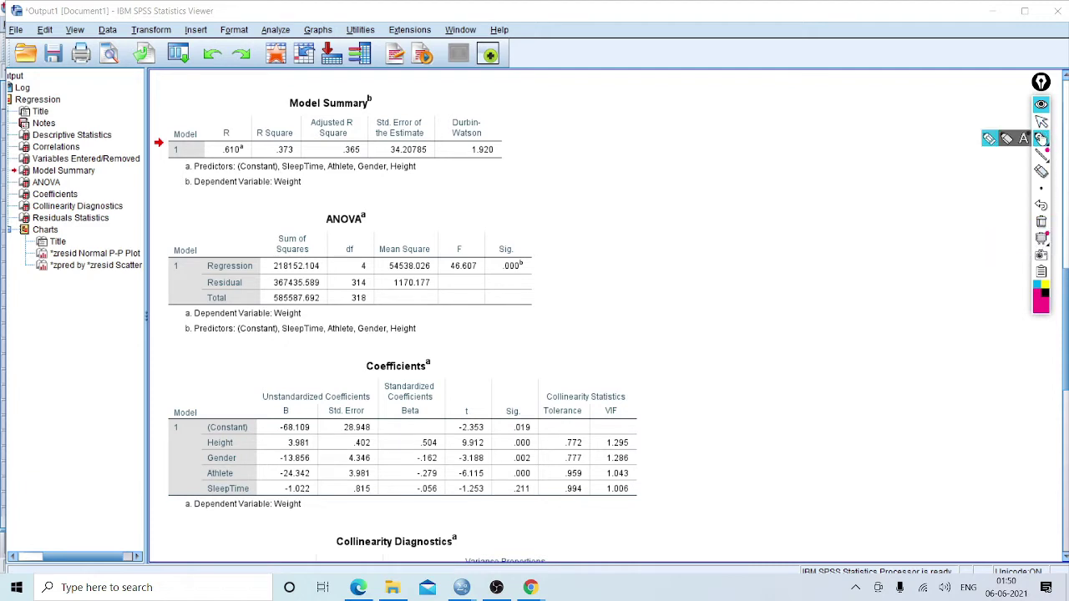
pyautogui.click(989, 141)
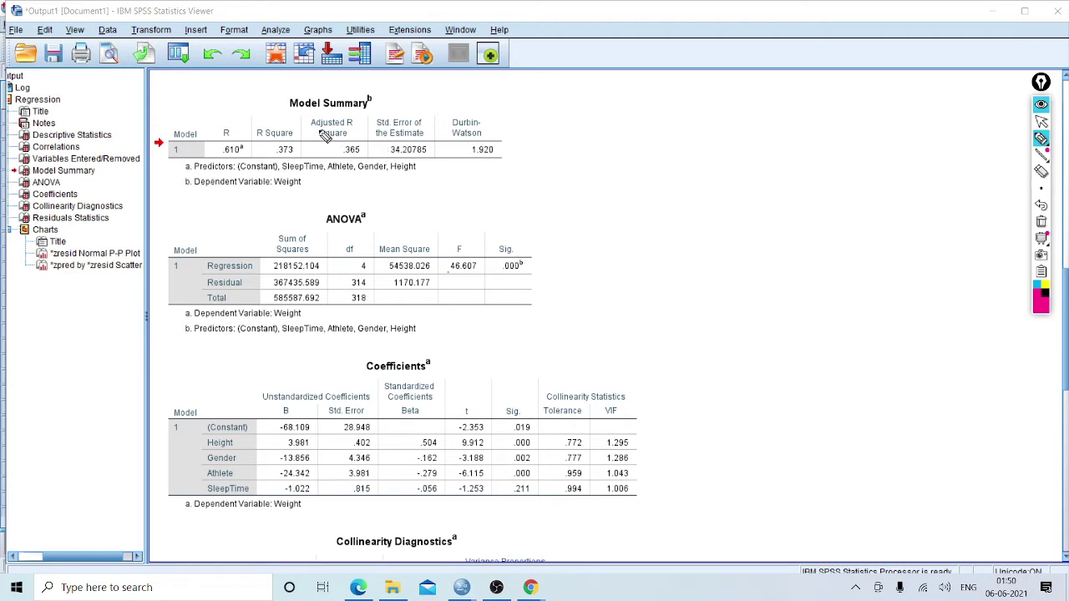
pyautogui.moveTo(320, 134)
pyautogui.mouseDown()
pyautogui.moveTo(361, 147)
pyautogui.moveTo(351, 150)
pyautogui.mouseUp()
pyautogui.moveTo(457, 122)
pyautogui.mouseDown()
pyautogui.moveTo(505, 126)
pyautogui.moveTo(455, 155)
pyautogui.moveTo(472, 106)
pyautogui.mouseUp()
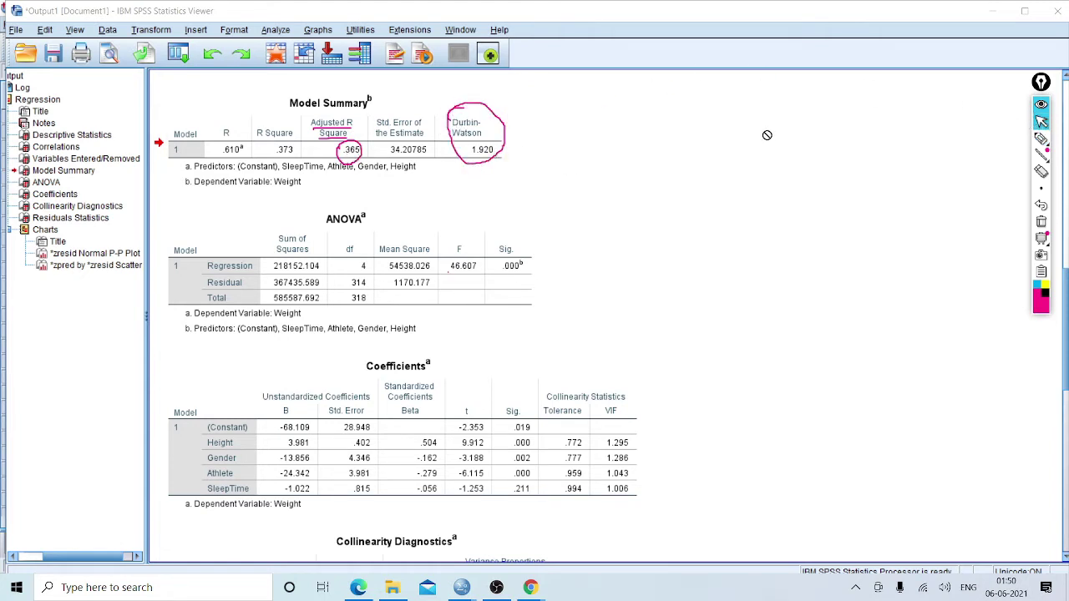
# - Write a circled 1–3 beside the Durbin-Watson value and draw an arrow to it labelled ok
pyautogui.moveTo(1044, 141)
pyautogui.click(991, 139)
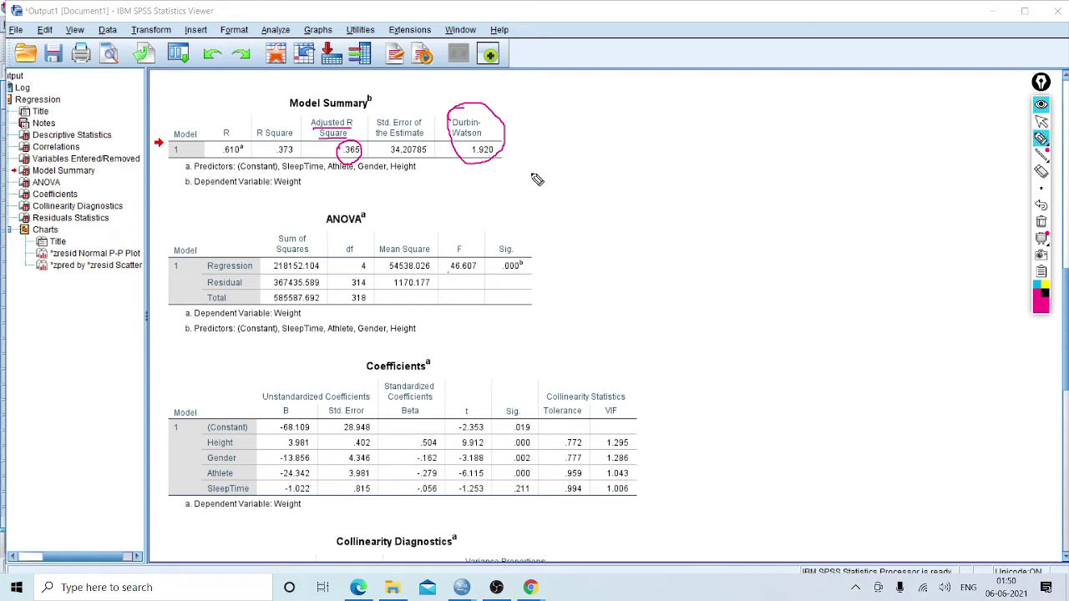
pyautogui.moveTo(549, 147)
pyautogui.mouseDown()
pyautogui.moveTo(549, 159)
pyautogui.moveTo(549, 150)
pyautogui.moveTo(594, 154)
pyautogui.moveTo(613, 141)
pyautogui.moveTo(583, 188)
pyautogui.moveTo(528, 119)
pyautogui.mouseUp()
pyautogui.moveTo(587, 81); pyautogui.dragTo(578, 115)
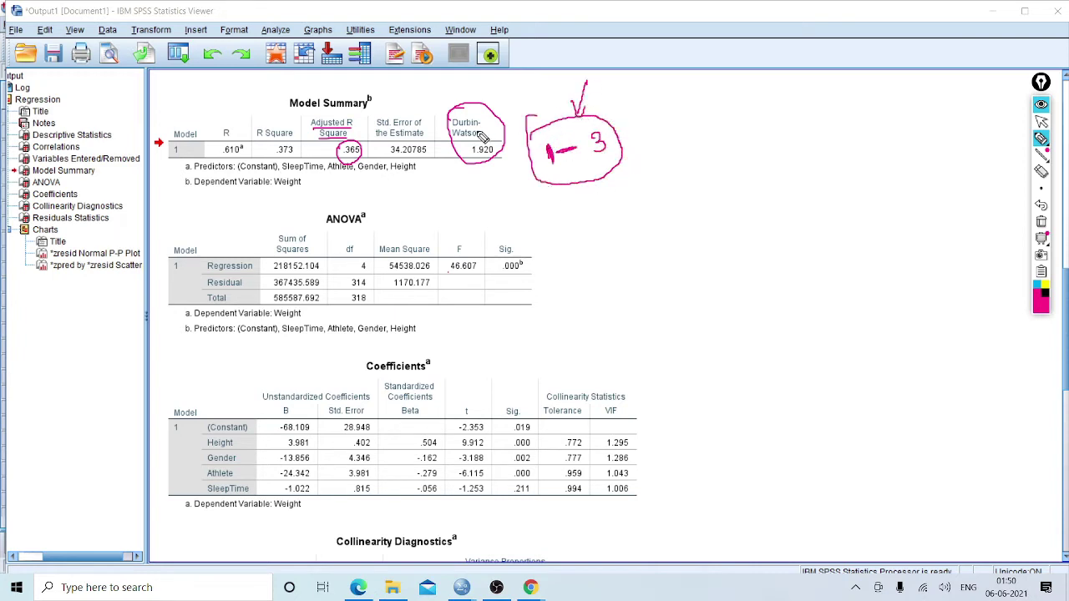
pyautogui.moveTo(601, 92)
pyautogui.mouseDown()
pyautogui.moveTo(628, 80)
pyautogui.moveTo(657, 94)
pyautogui.mouseUp()
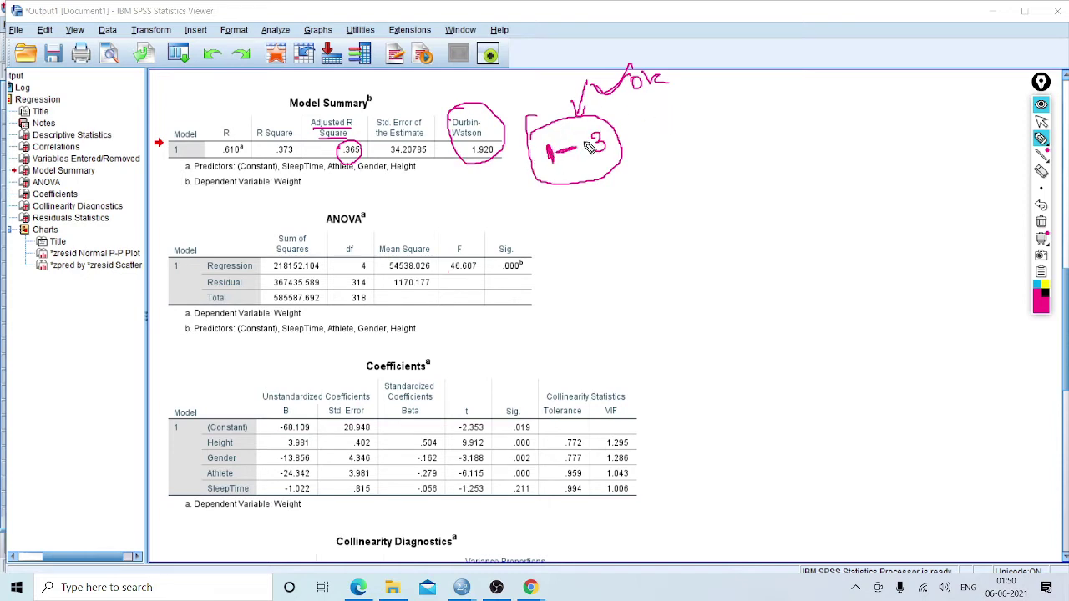
# - Add a diagonal stroke and a circled X beside the handwritten 1–3 range, and clear all pen annotations
pyautogui.moveTo(618, 111); pyautogui.dragTo(728, 82)
pyautogui.moveTo(667, 117)
pyautogui.mouseDown()
pyautogui.moveTo(693, 122)
pyautogui.moveTo(687, 149)
pyautogui.mouseUp()
pyautogui.moveTo(712, 108); pyautogui.dragTo(710, 154)
pyautogui.moveTo(668, 121)
pyautogui.mouseDown()
pyautogui.moveTo(662, 154)
pyautogui.moveTo(693, 171)
pyautogui.mouseUp()
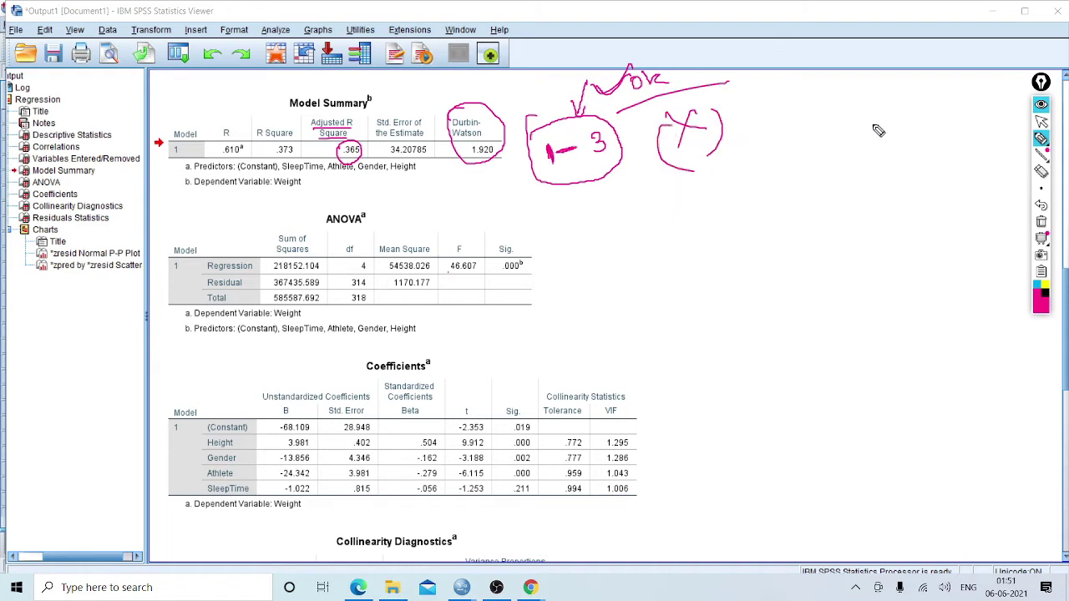
pyautogui.click(1040, 222)
pyautogui.click(1041, 122)
pyautogui.click(495, 167)
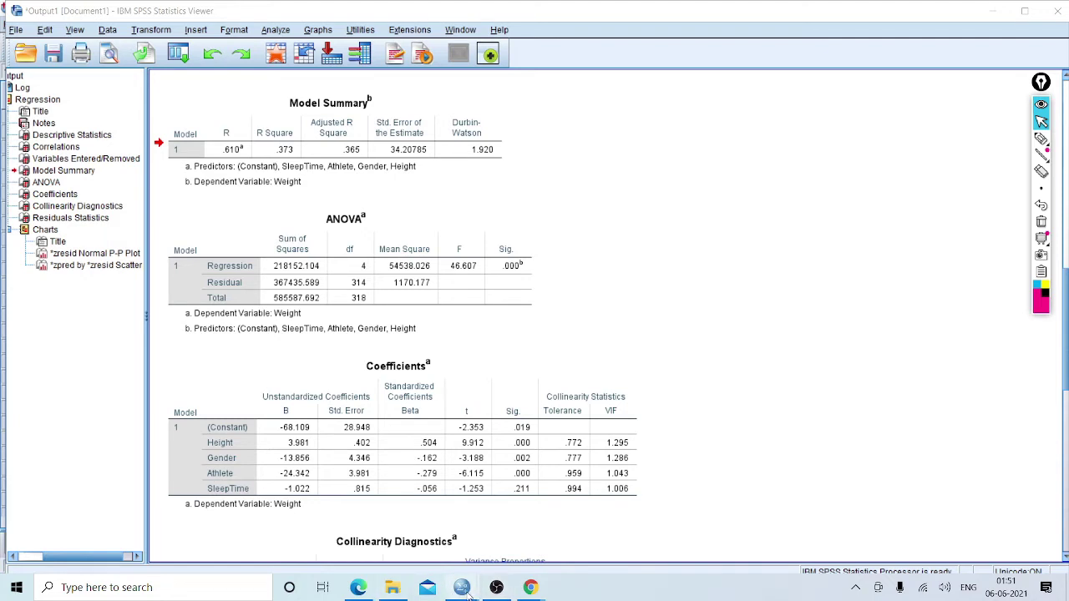
# - Switch to the Multiple Regression PDF in Edge and bring up Assumption #3 on page 5
pyautogui.moveTo(462, 589)
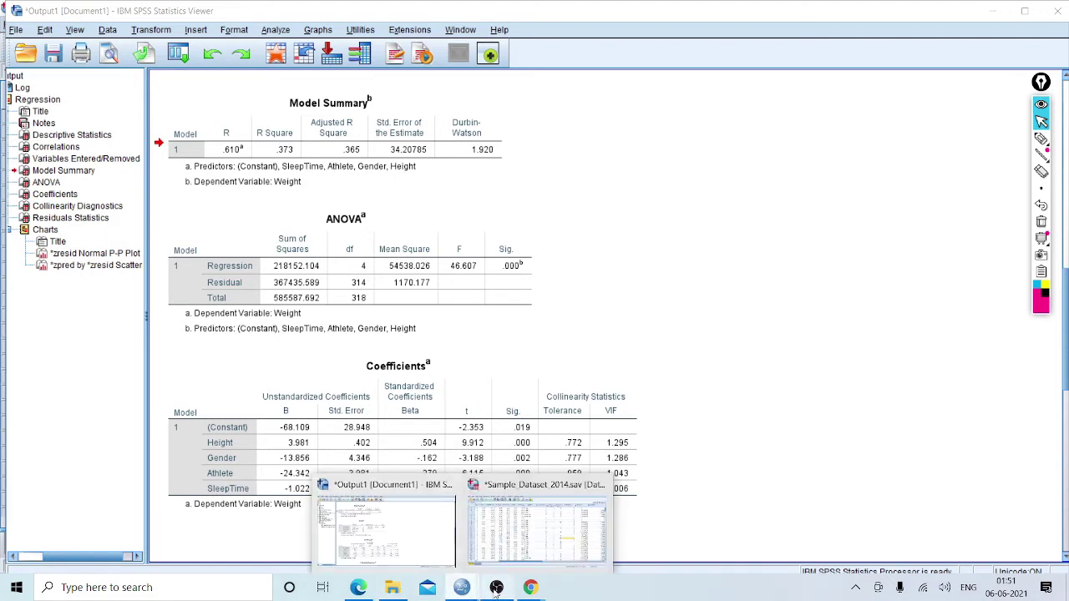
pyautogui.click(393, 589)
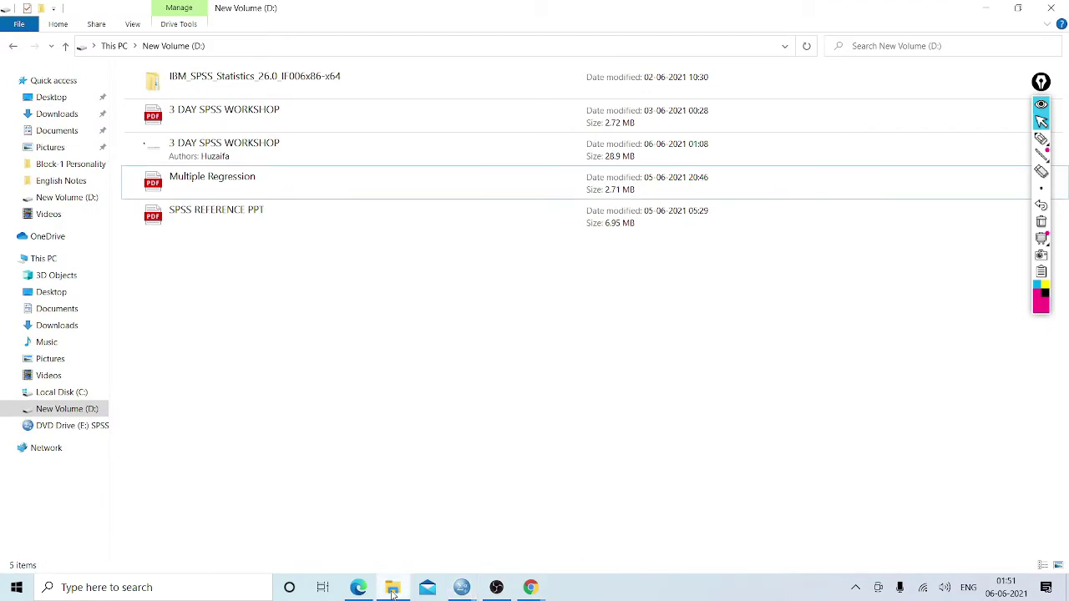
pyautogui.click(359, 589)
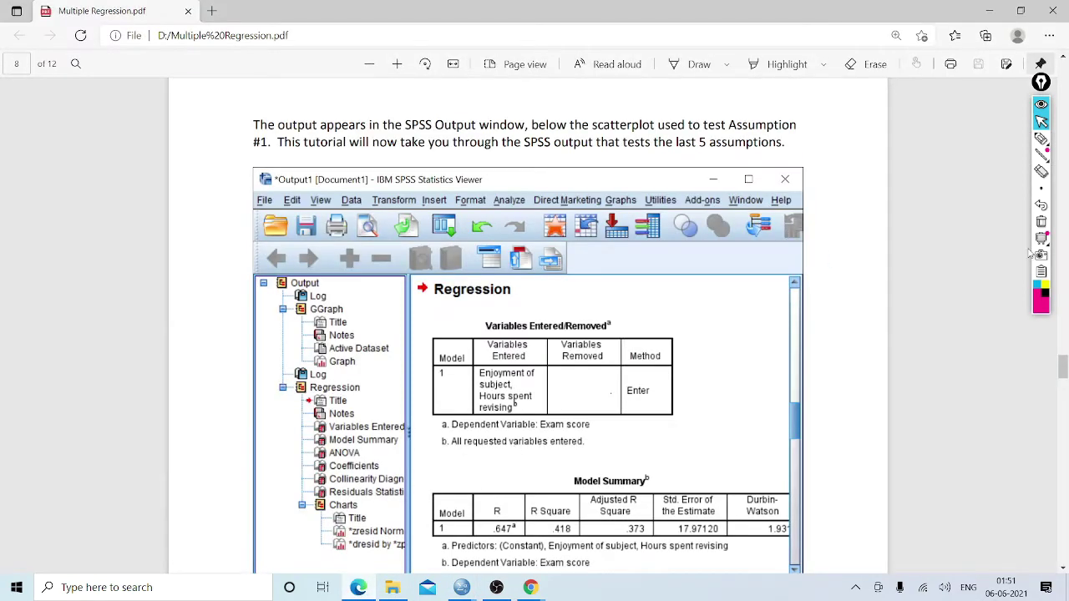
pyautogui.moveTo(1064, 365); pyautogui.dragTo(1064, 259)
# - Underline "The values of the residuals are independent" with the pen and draw an arrow pointing at the Durbin-Watson option
pyautogui.moveTo(1040, 157)
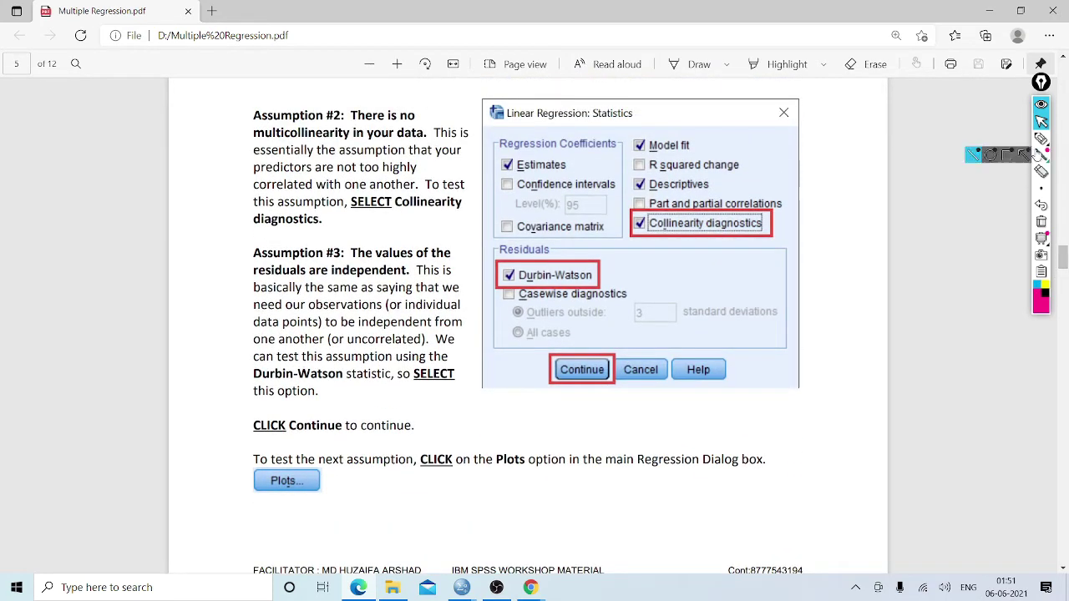
pyautogui.click(1041, 139)
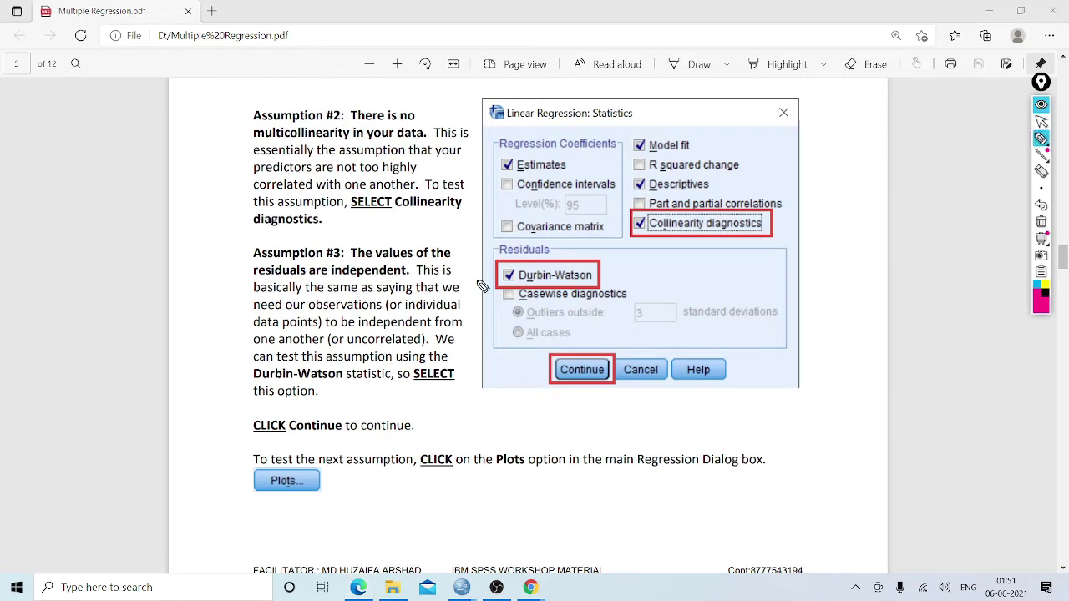
pyautogui.moveTo(349, 263); pyautogui.dragTo(451, 256)
pyautogui.moveTo(309, 279); pyautogui.dragTo(409, 277)
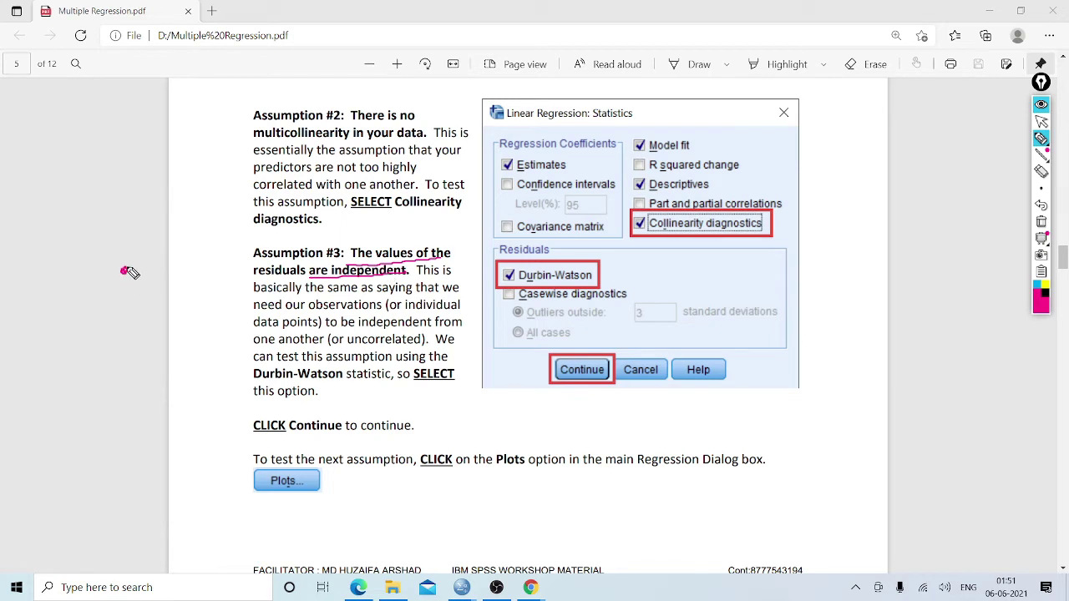
pyautogui.moveTo(140, 253); pyautogui.dragTo(117, 256)
pyautogui.moveTo(637, 272)
pyautogui.mouseDown()
pyautogui.moveTo(598, 274)
pyautogui.moveTo(618, 281)
pyautogui.mouseUp()
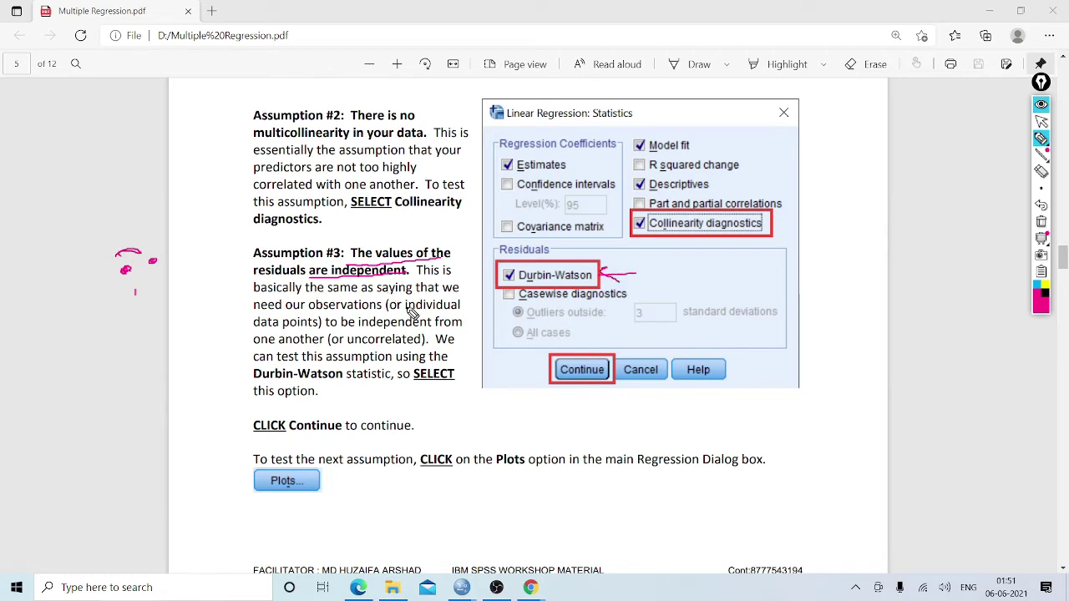
# - Underline the sentence about observations being independent from one another and link the explanation to the Durbin-Watson option with an arrow
pyautogui.moveTo(254, 310)
pyautogui.mouseDown()
pyautogui.moveTo(381, 307)
pyautogui.moveTo(460, 327)
pyautogui.mouseUp()
pyautogui.moveTo(249, 347); pyautogui.dragTo(324, 345)
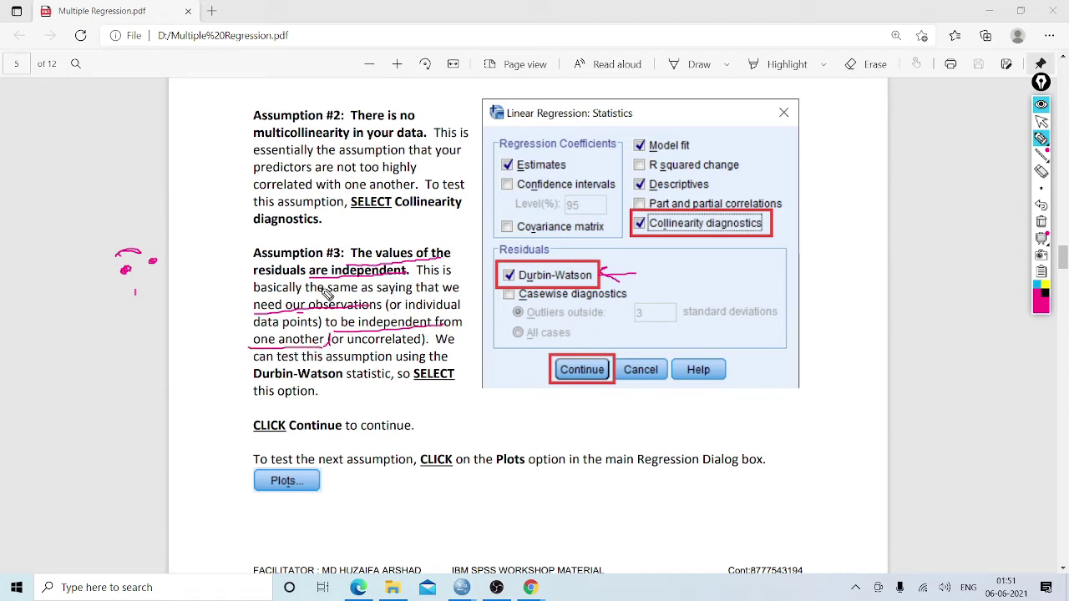
pyautogui.moveTo(461, 287); pyautogui.dragTo(458, 303)
pyautogui.moveTo(419, 263); pyautogui.dragTo(411, 278)
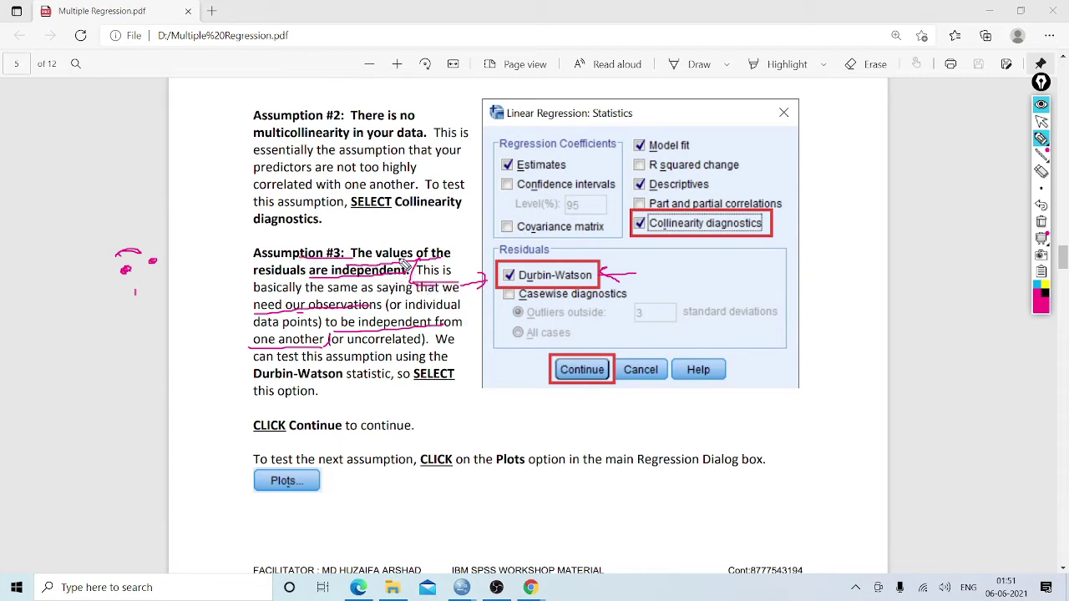
# - Sketch a row of dots joined by arcs in the page margin, and clear all pen annotations
pyautogui.click(119, 321)
pyautogui.click(149, 319)
pyautogui.click(172, 318)
pyautogui.moveTo(91, 319)
pyautogui.mouseDown()
pyautogui.moveTo(149, 316)
pyautogui.moveTo(166, 293)
pyautogui.mouseUp()
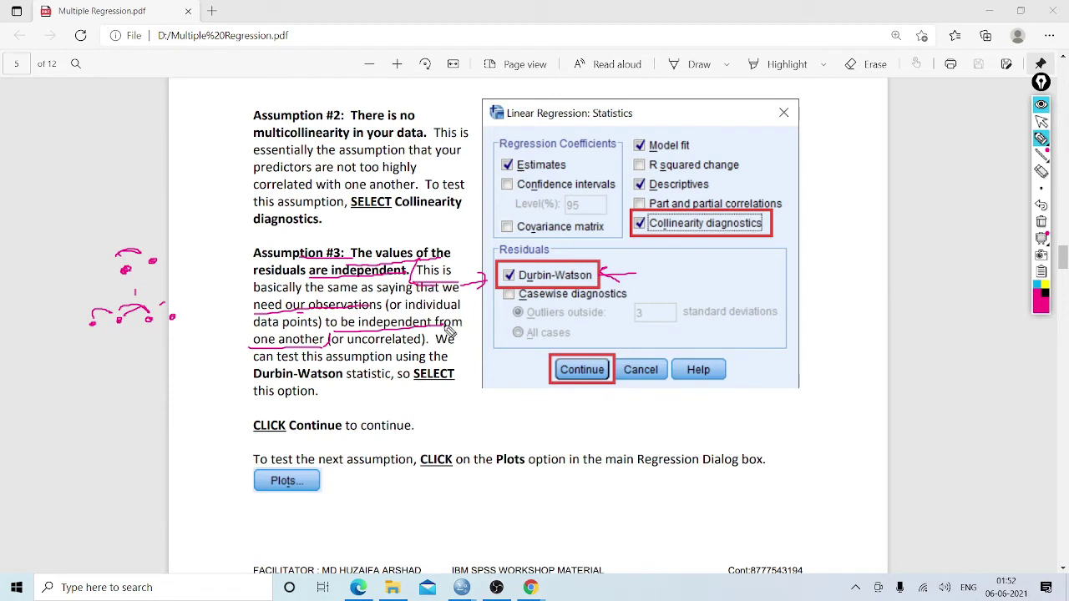
pyautogui.click(1041, 221)
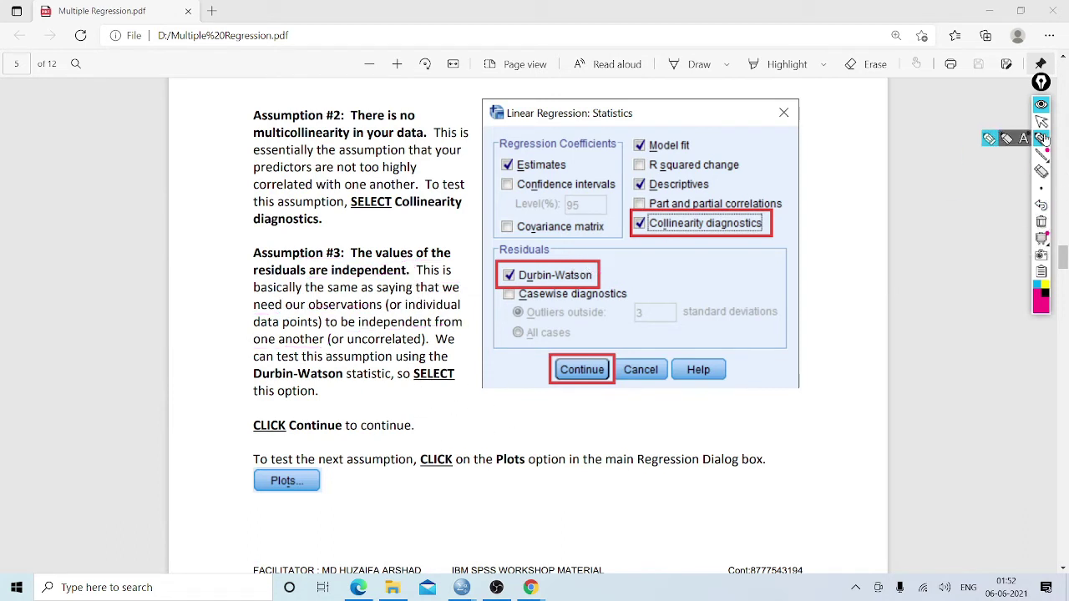
pyautogui.click(1041, 122)
# - View the Model Summary example on page 8 of the PDF and switch back to the SPSS output document
pyautogui.moveTo(1064, 254); pyautogui.dragTo(1063, 356)
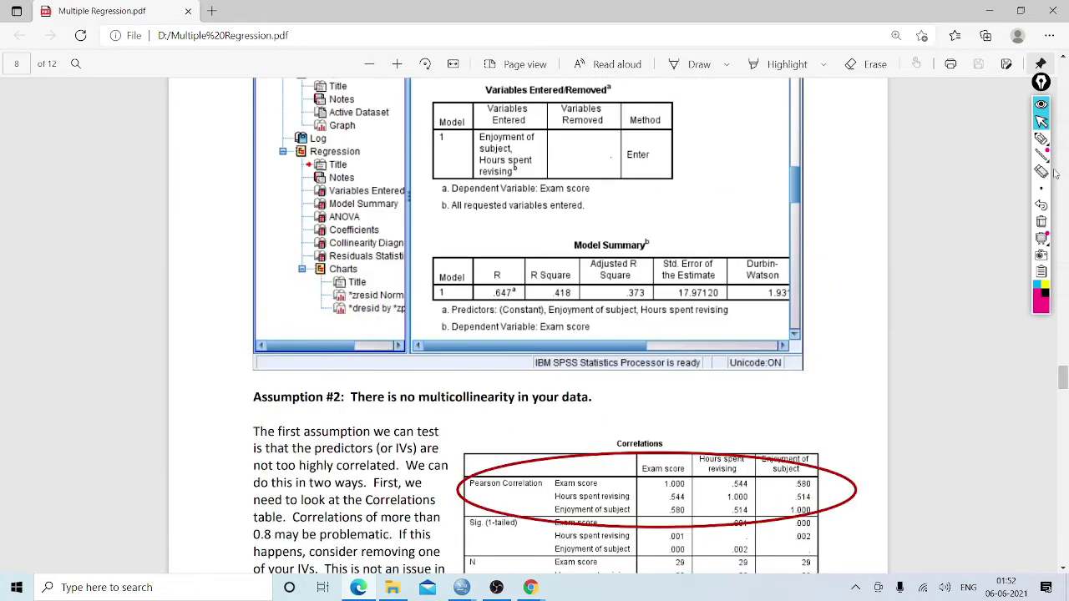
pyautogui.moveTo(1031, 164)
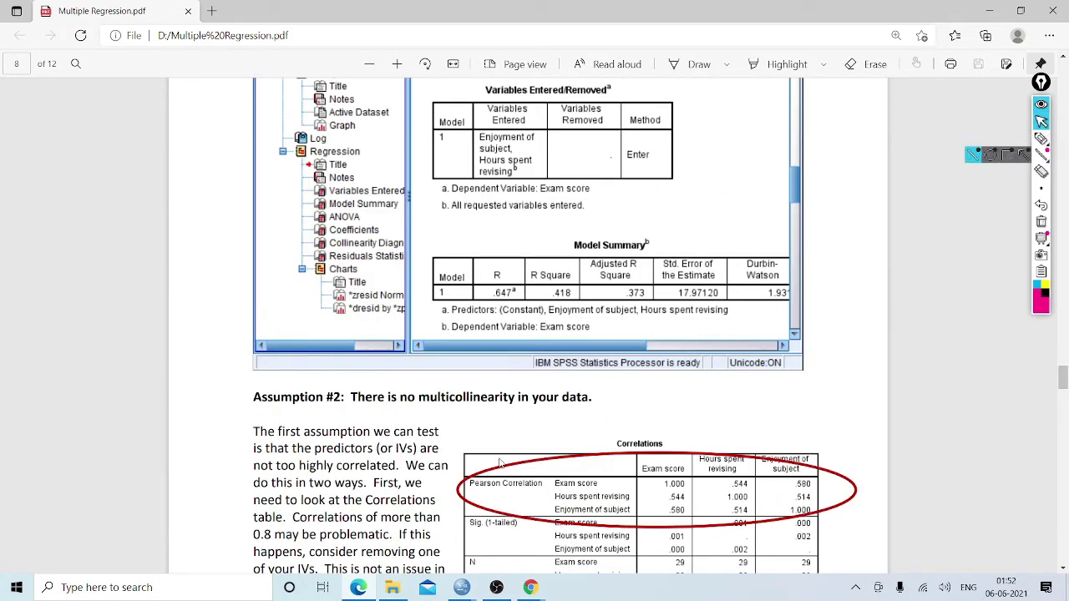
pyautogui.click(464, 589)
pyautogui.click(424, 546)
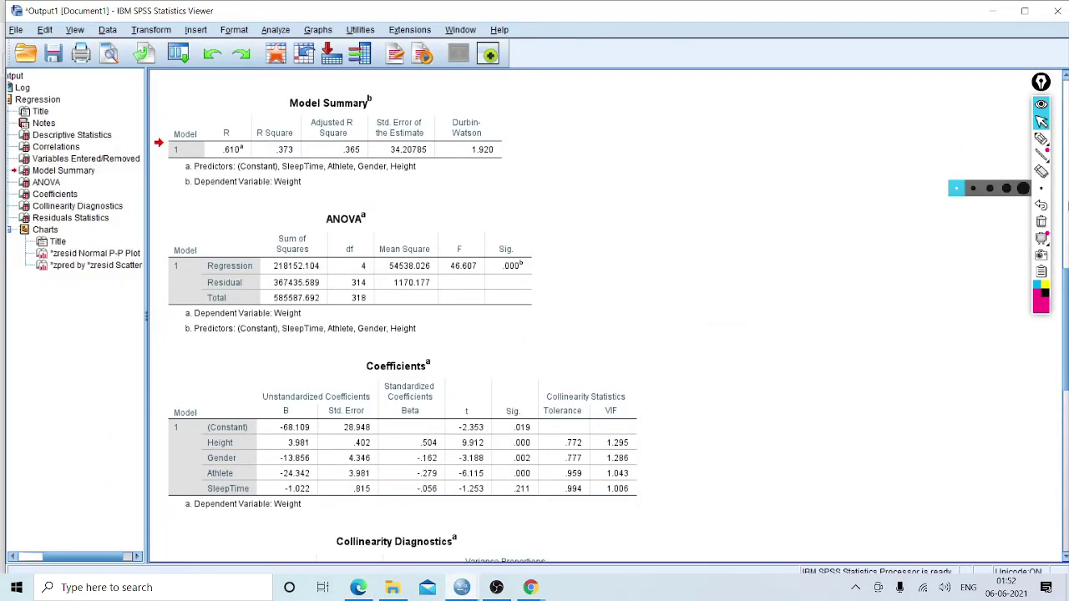
# - Circle the ANOVA title with the pen and write a boxed "valid" with an arrow towards the Model Summary title
pyautogui.click(1006, 138)
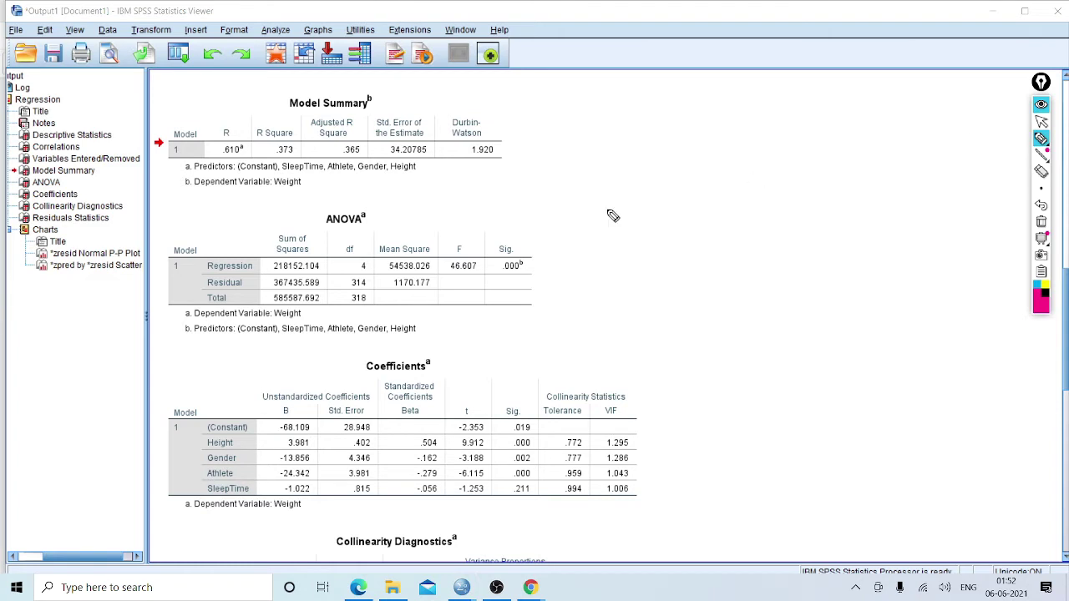
pyautogui.moveTo(326, 205); pyautogui.dragTo(325, 202)
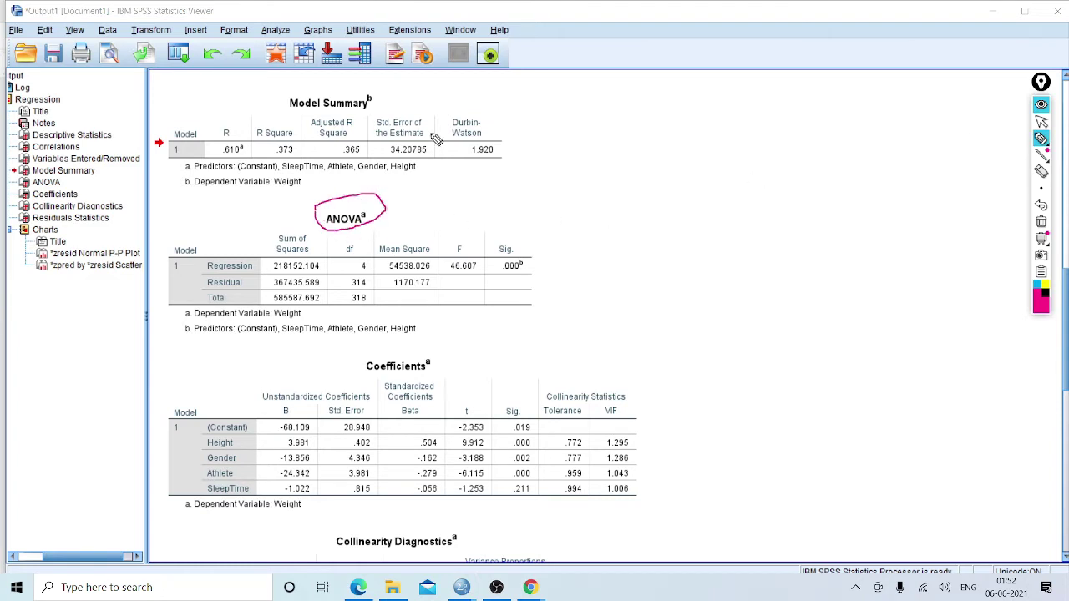
pyautogui.moveTo(457, 87); pyautogui.dragTo(401, 97)
pyautogui.moveTo(496, 87)
pyautogui.mouseDown()
pyautogui.moveTo(573, 88)
pyautogui.moveTo(571, 107)
pyautogui.mouseUp()
pyautogui.moveTo(484, 110); pyautogui.dragTo(563, 105)
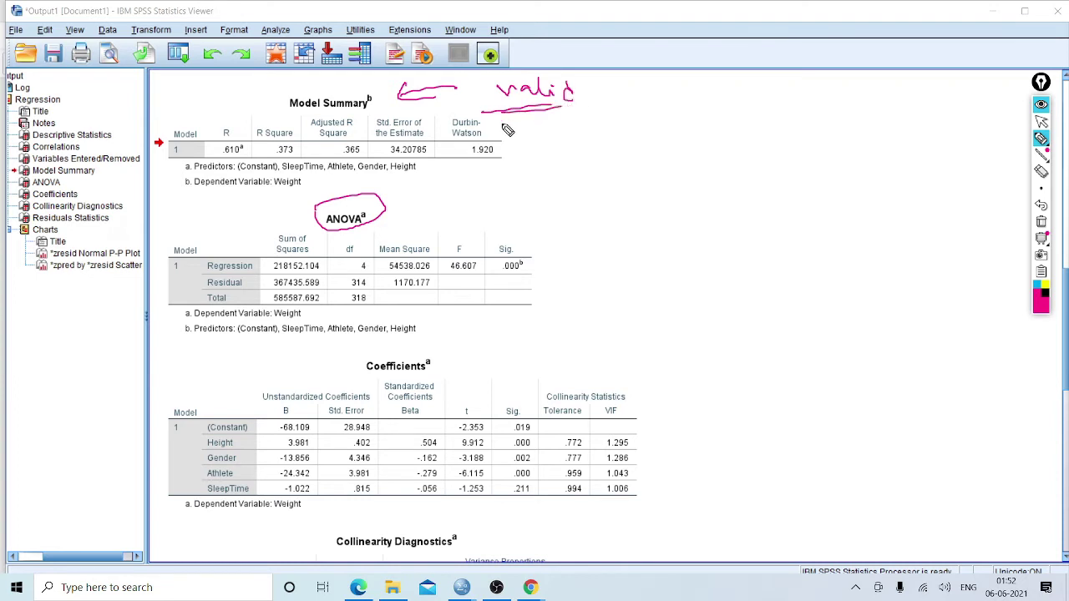
pyautogui.moveTo(499, 117)
pyautogui.mouseDown()
pyautogui.moveTo(493, 80)
pyautogui.moveTo(598, 112)
pyautogui.moveTo(502, 117)
pyautogui.mouseUp()
# - Mark the ANOVA table's F and Sig. values with the pen, labelling the significance "Valid", and clear all annotations
pyautogui.moveTo(508, 276)
pyautogui.mouseDown()
pyautogui.moveTo(539, 261)
pyautogui.moveTo(499, 258)
pyautogui.mouseUp()
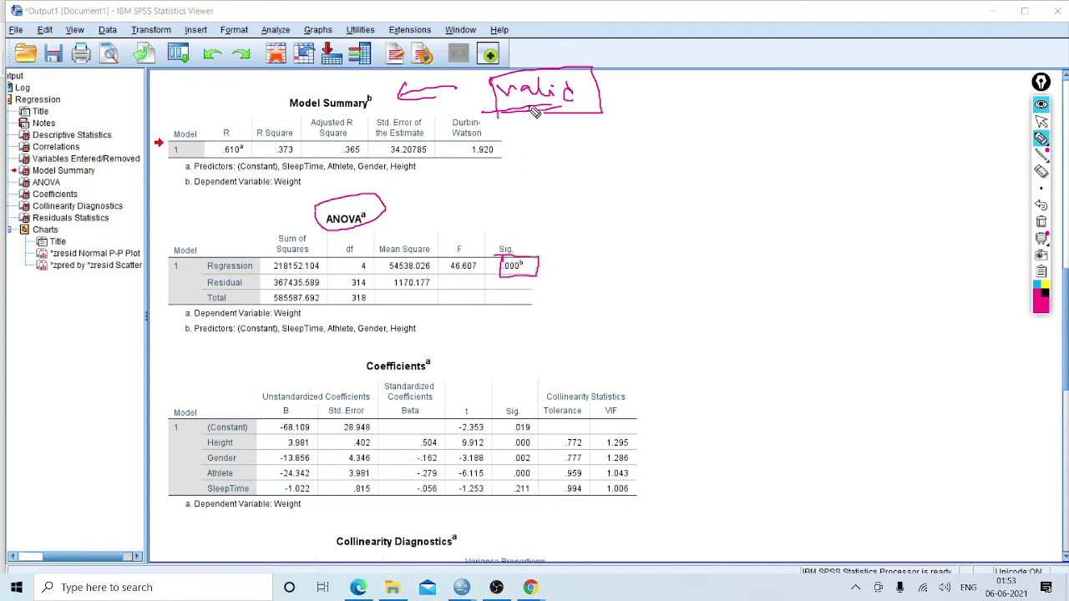
pyautogui.moveTo(590, 113); pyautogui.dragTo(618, 162)
pyautogui.moveTo(608, 134); pyautogui.dragTo(583, 160)
pyautogui.moveTo(451, 273); pyautogui.dragTo(478, 272)
pyautogui.moveTo(544, 269)
pyautogui.mouseDown()
pyautogui.moveTo(654, 262)
pyautogui.moveTo(601, 274)
pyautogui.mouseUp()
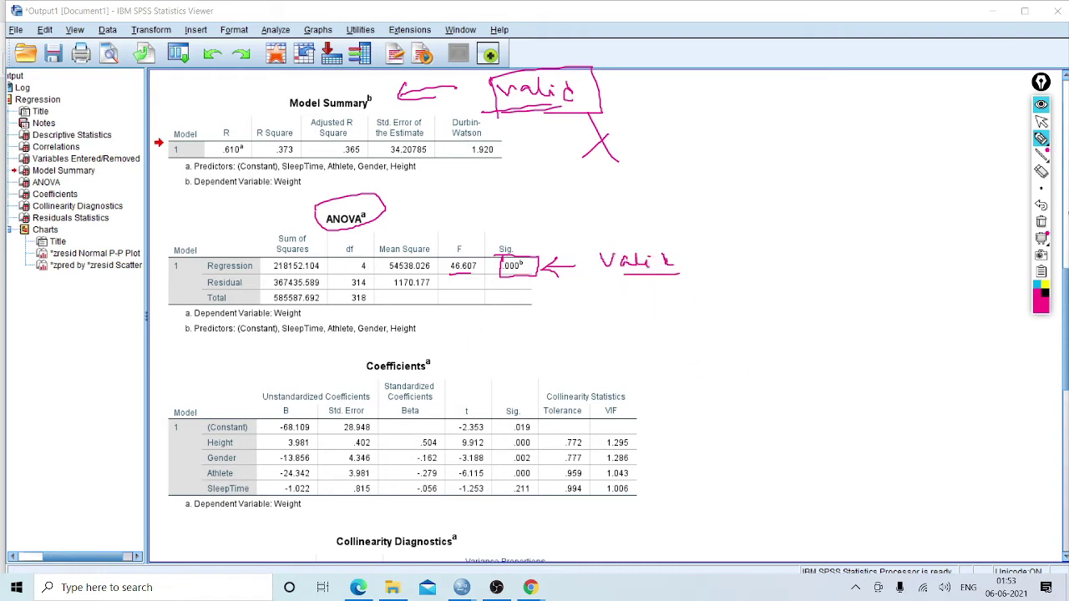
pyautogui.click(1042, 222)
pyautogui.click(1041, 122)
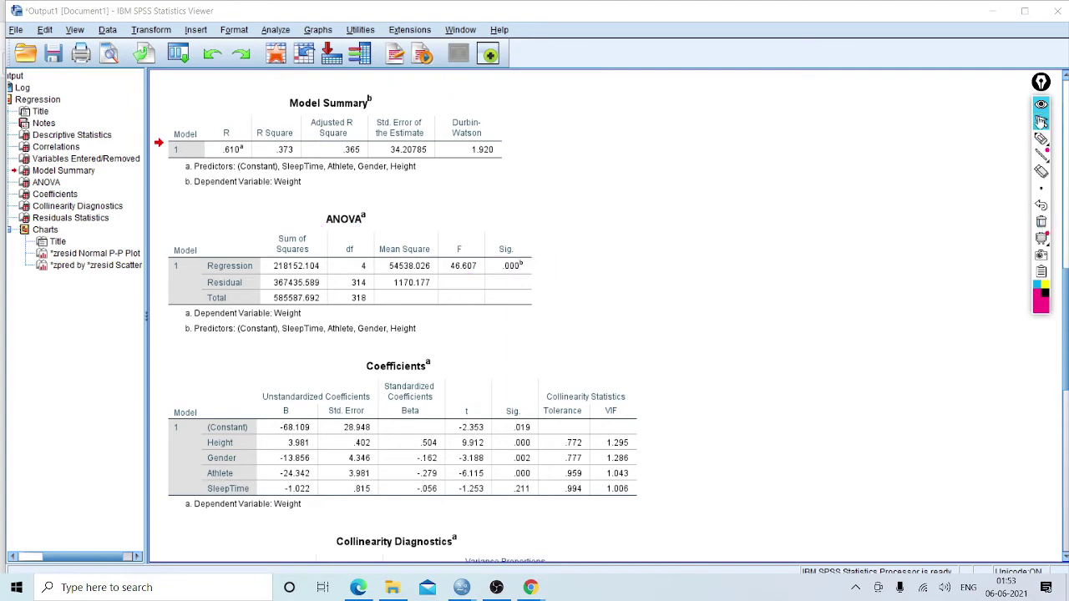
# - Draw an arrow to the ANOVA Sig. value and write the 0.05 threshold beside it with the pen
pyautogui.scroll(-5, 1066, 305)
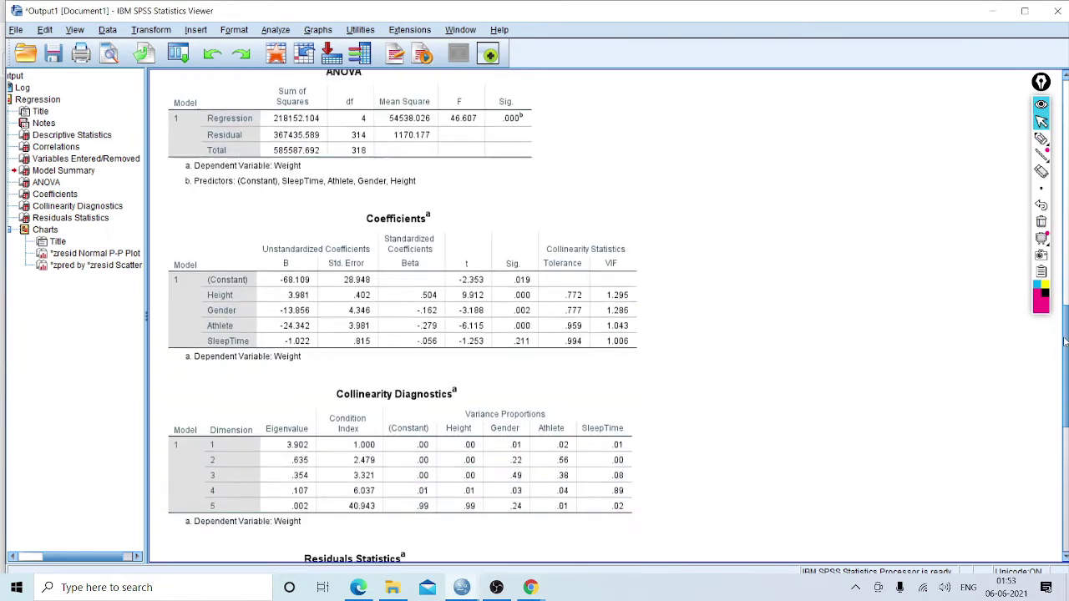
pyautogui.moveTo(1045, 147)
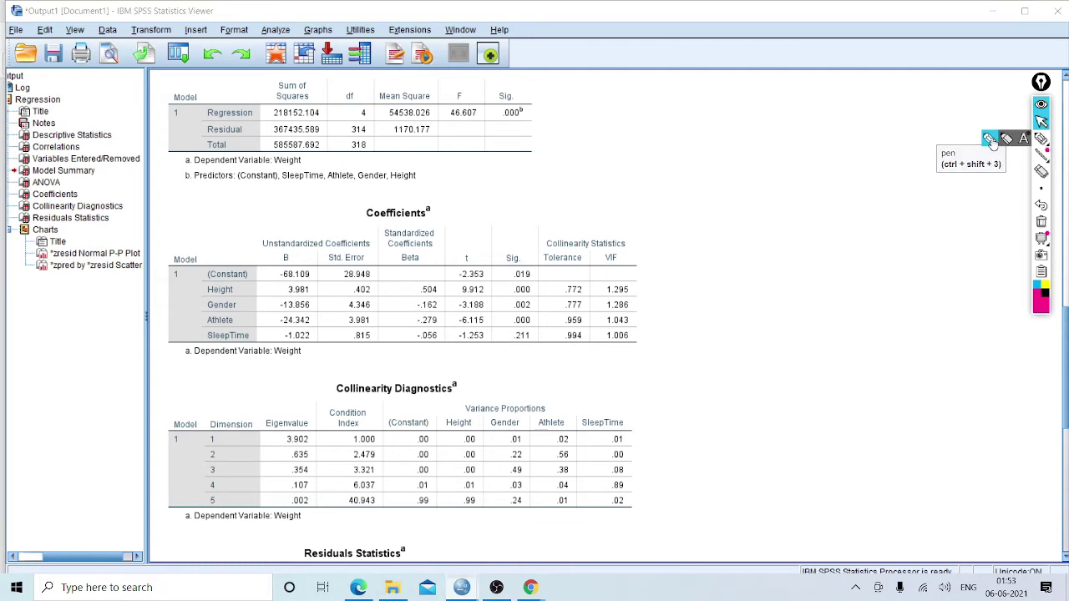
pyautogui.click(1042, 140)
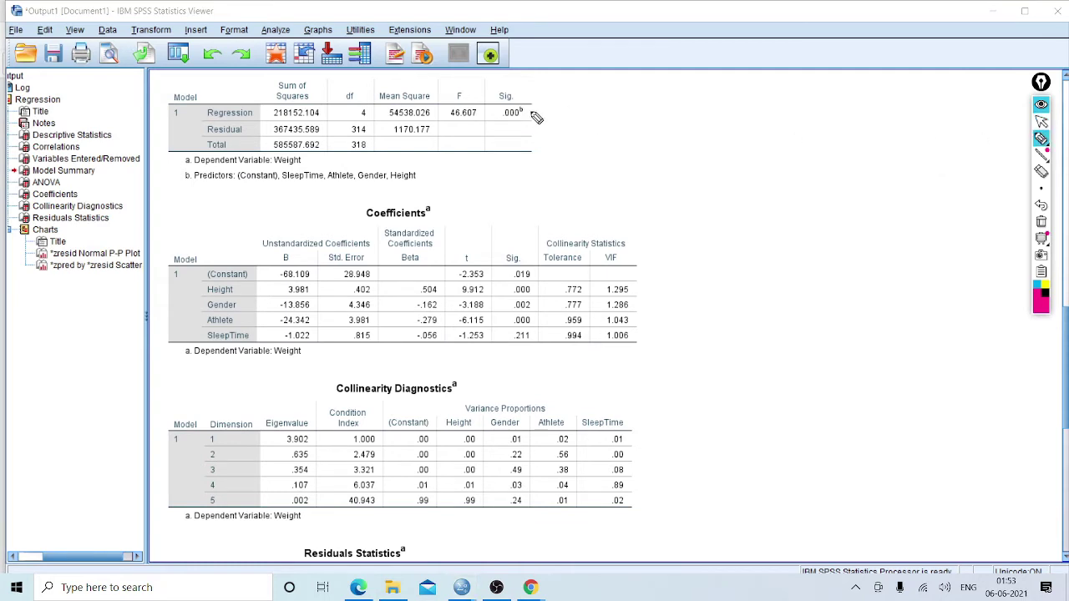
pyautogui.moveTo(533, 111); pyautogui.dragTo(555, 114)
pyautogui.moveTo(591, 111); pyautogui.dragTo(613, 100)
# - Highlight the Collinearity Statistics headings, circle the VIF values with an arrow to "10" and an up arrow, and clear the annotations
pyautogui.moveTo(604, 257)
pyautogui.mouseDown()
pyautogui.moveTo(612, 250)
pyautogui.moveTo(583, 249)
pyautogui.moveTo(633, 249)
pyautogui.moveTo(543, 236)
pyautogui.moveTo(549, 248)
pyautogui.mouseUp()
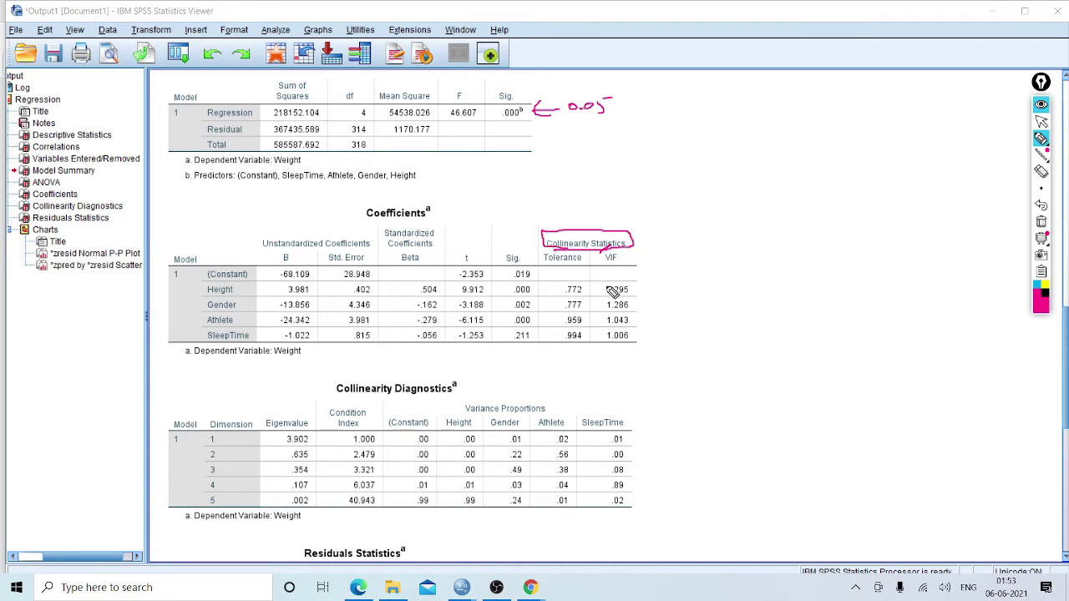
pyautogui.moveTo(547, 264); pyautogui.dragTo(602, 265)
pyautogui.moveTo(617, 266); pyautogui.dragTo(634, 263)
pyautogui.moveTo(614, 286)
pyautogui.mouseDown()
pyautogui.moveTo(643, 280)
pyautogui.moveTo(639, 355)
pyautogui.moveTo(610, 343)
pyautogui.moveTo(614, 286)
pyautogui.moveTo(699, 256)
pyautogui.moveTo(727, 262)
pyautogui.moveTo(736, 249)
pyautogui.mouseUp()
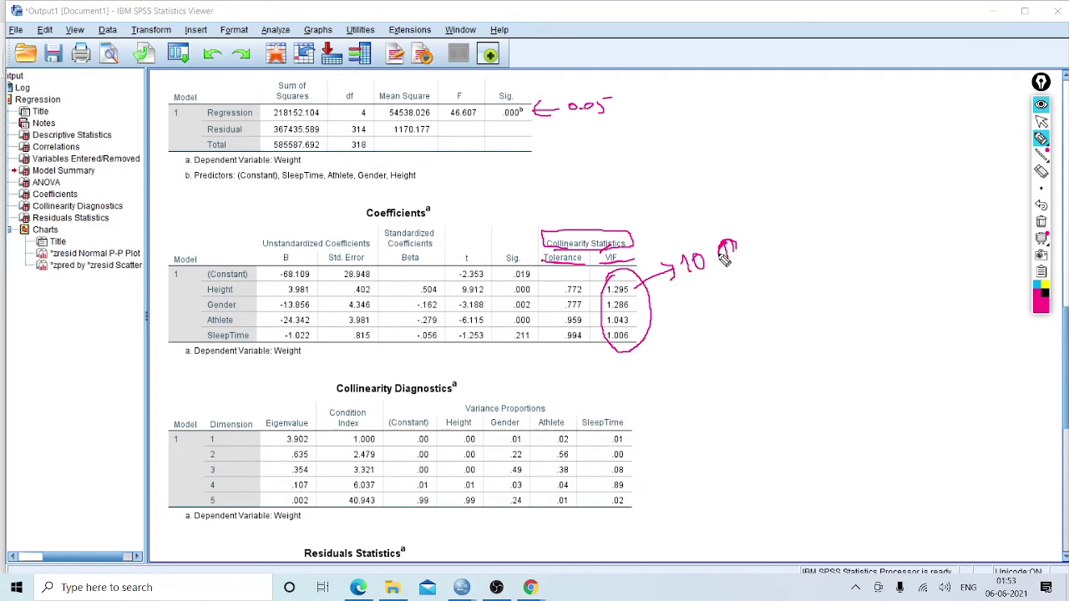
pyautogui.click(1040, 222)
pyautogui.click(1041, 122)
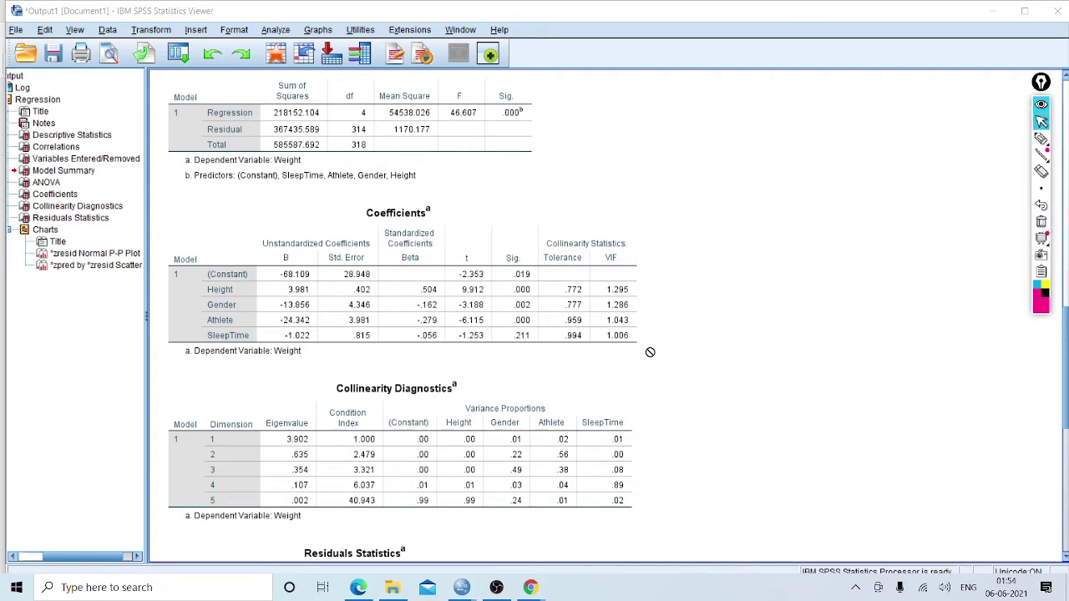
# - Switch to the Multiple Regression PDF and bring up the VIF and tolerance criteria on page 9
pyautogui.moveTo(461, 588)
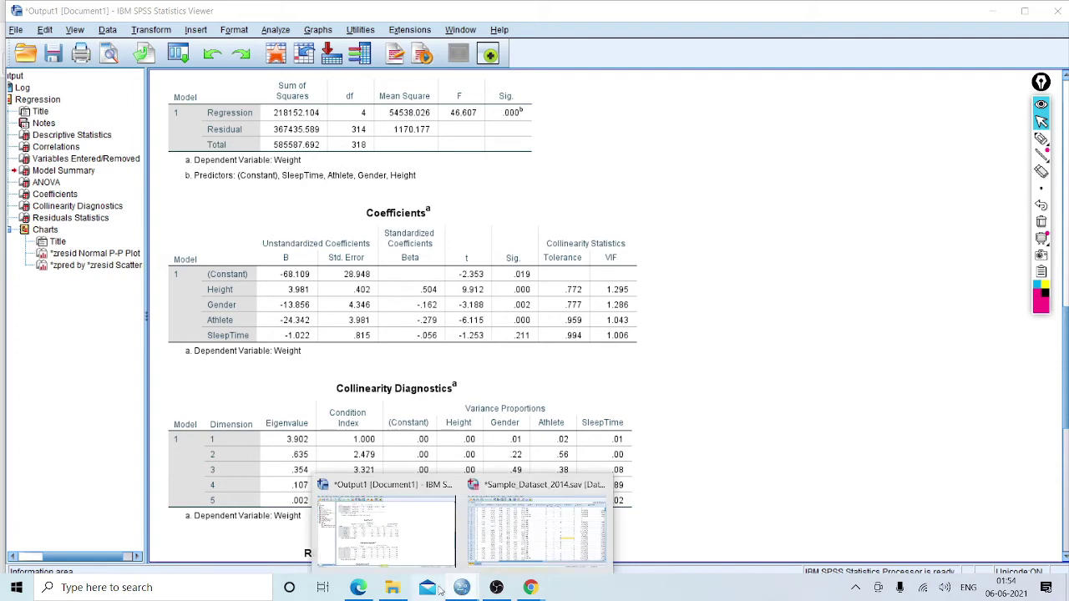
pyautogui.click(367, 587)
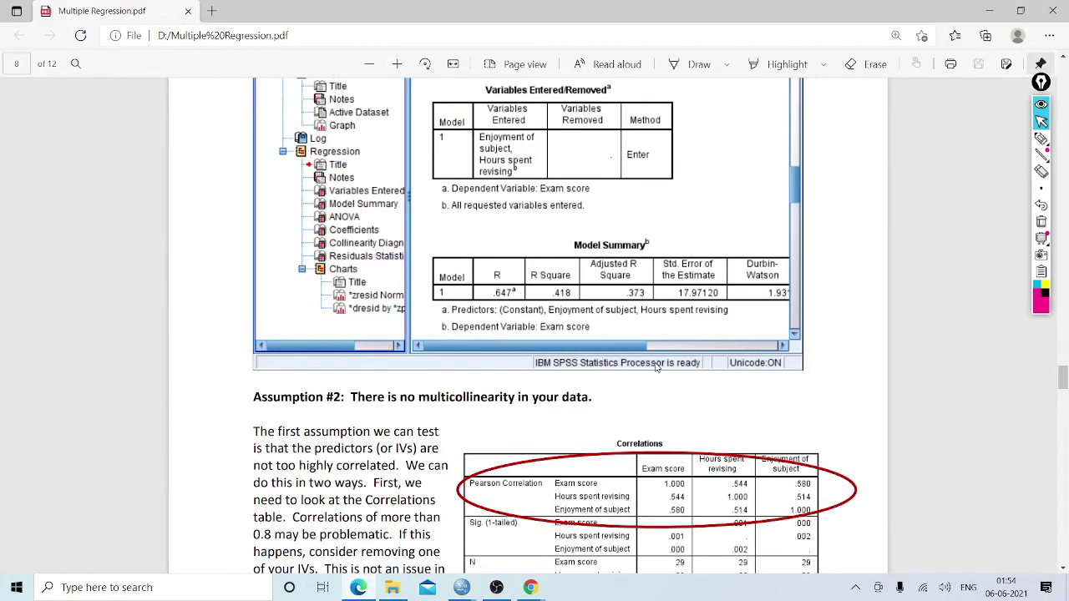
pyautogui.moveTo(1049, 193)
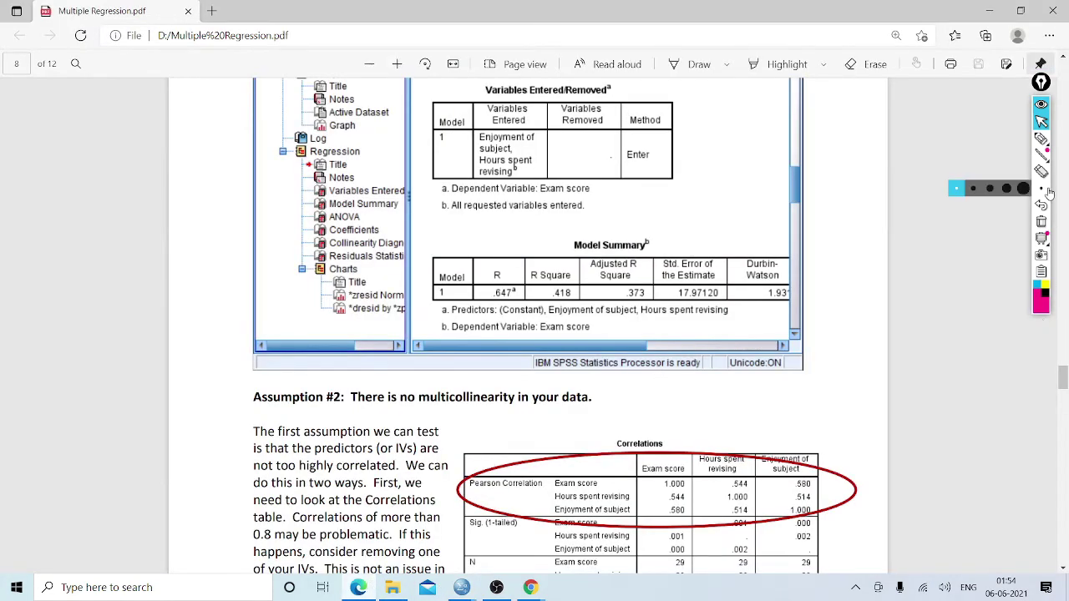
pyautogui.moveTo(1062, 376); pyautogui.dragTo(1062, 411)
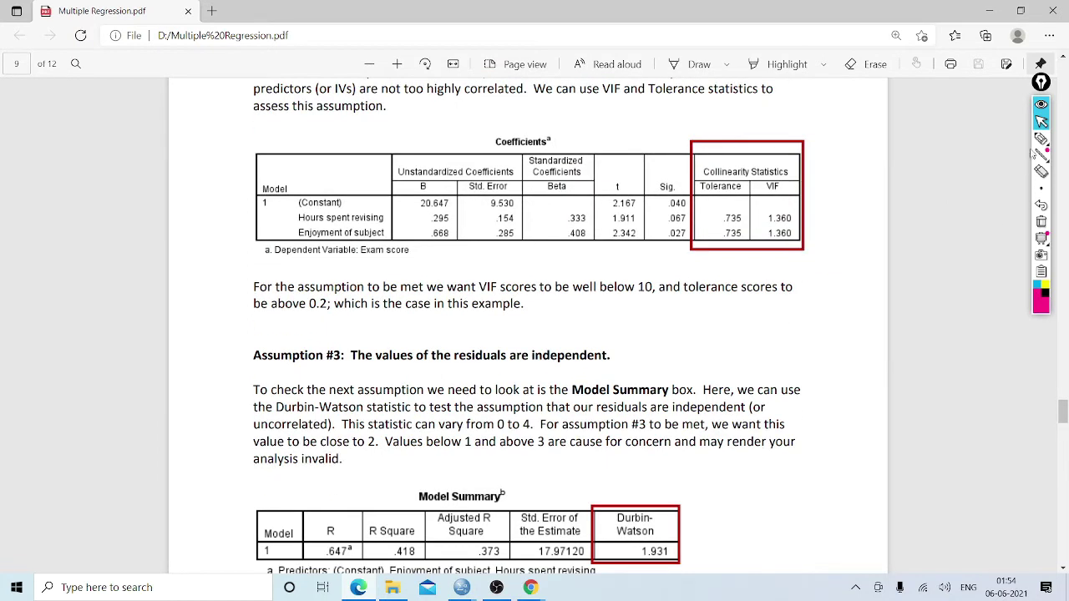
# - Outline "VIF scores to be well below 10" with the pen, and mark "tolerance scores" and "above 0.2"
pyautogui.click(1041, 139)
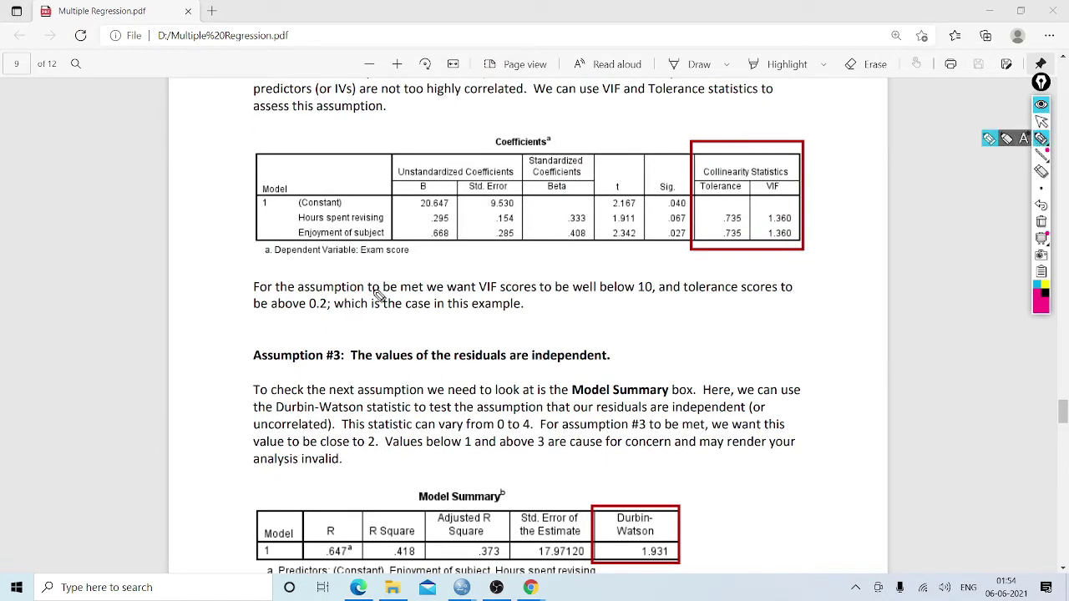
pyautogui.moveTo(473, 294); pyautogui.dragTo(644, 304)
pyautogui.moveTo(473, 292)
pyautogui.mouseDown()
pyautogui.moveTo(531, 274)
pyautogui.moveTo(639, 270)
pyautogui.moveTo(656, 281)
pyautogui.mouseUp()
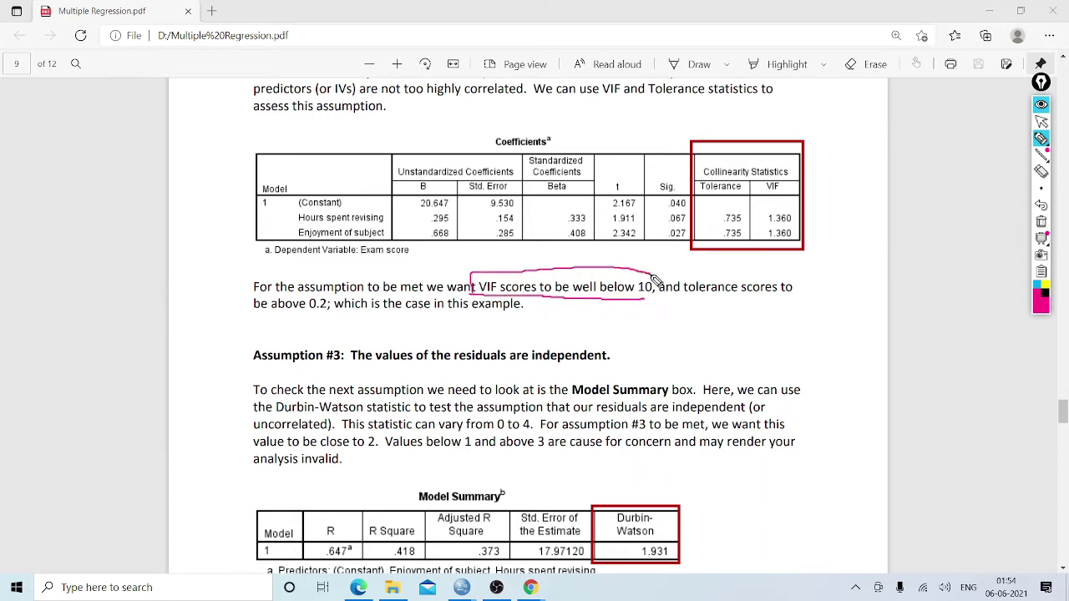
pyautogui.moveTo(643, 297); pyautogui.dragTo(641, 284)
pyautogui.moveTo(684, 294); pyautogui.dragTo(756, 294)
pyautogui.moveTo(286, 319)
pyautogui.mouseDown()
pyautogui.moveTo(342, 305)
pyautogui.moveTo(310, 295)
pyautogui.moveTo(313, 313)
pyautogui.mouseUp()
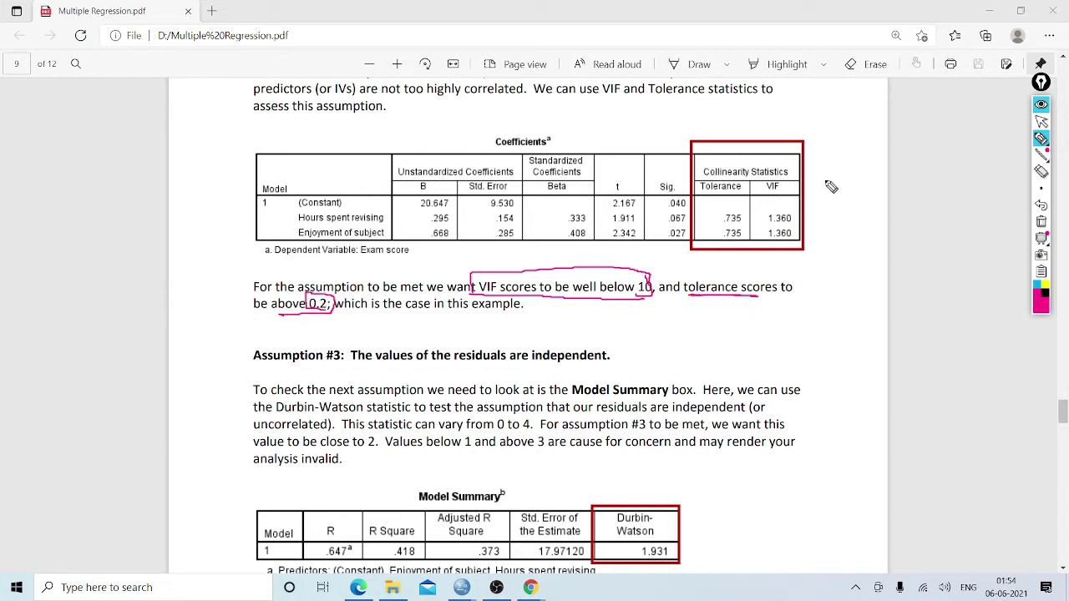
# - Switch back to the SPSS Statistics Viewer output and clear the pen annotations over the Coefficients table
pyautogui.click(1042, 122)
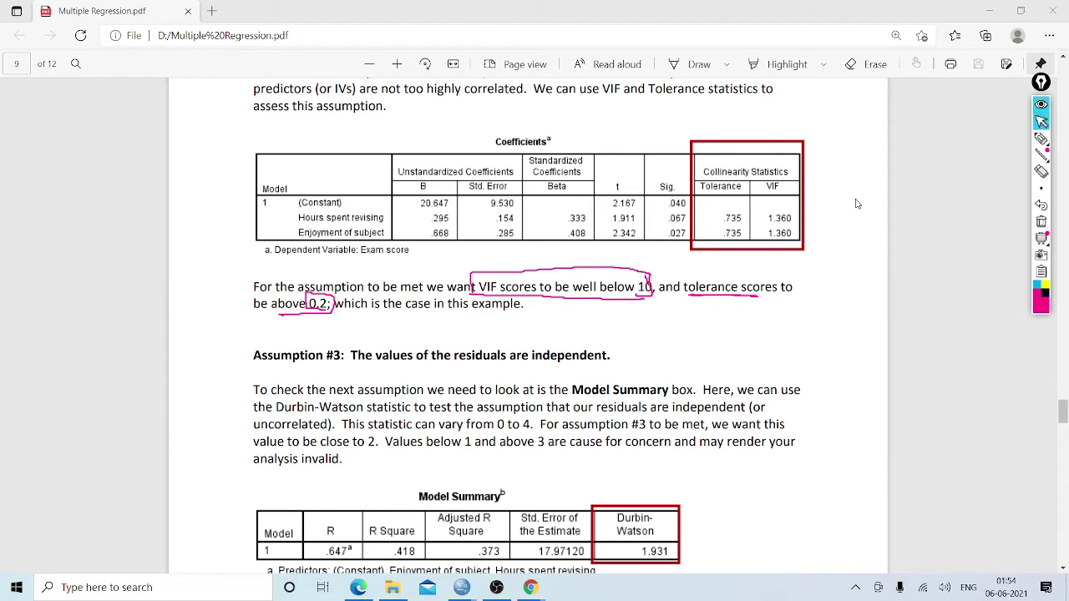
pyautogui.click(496, 587)
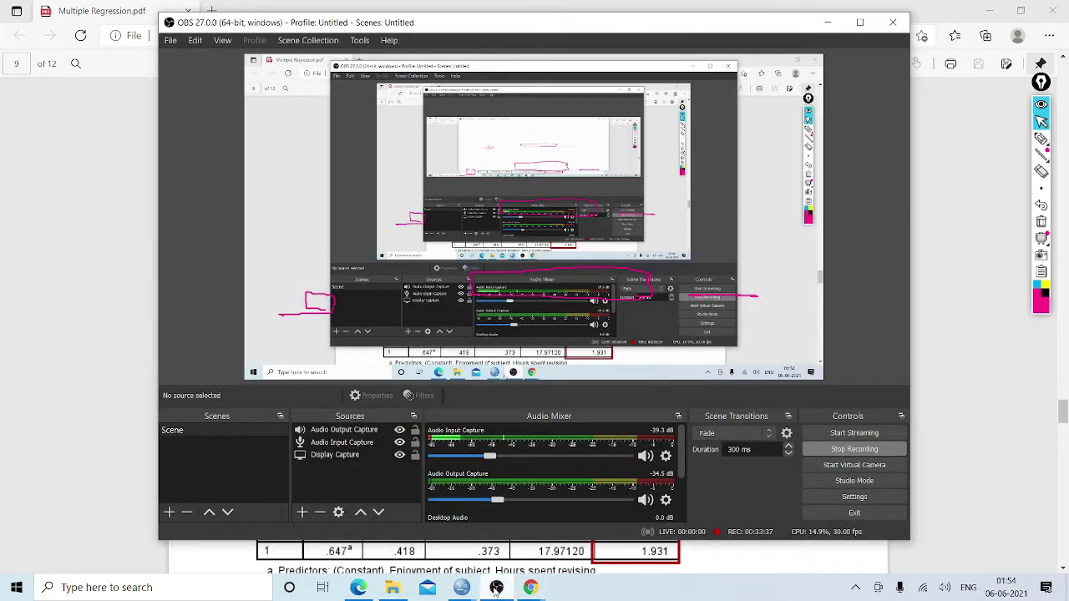
pyautogui.click(496, 588)
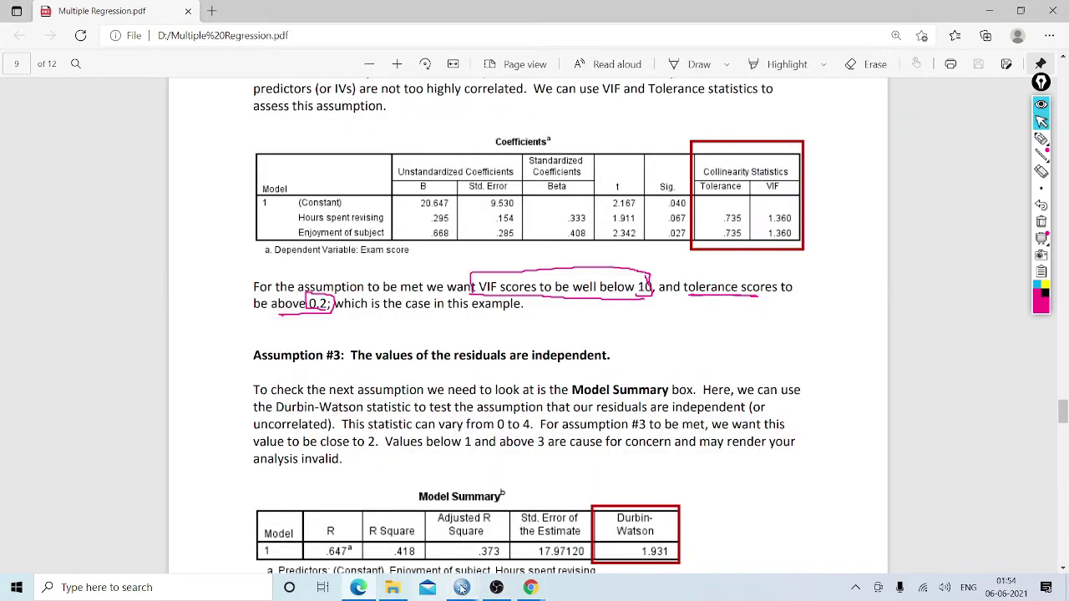
pyautogui.moveTo(461, 592)
pyautogui.click(470, 499)
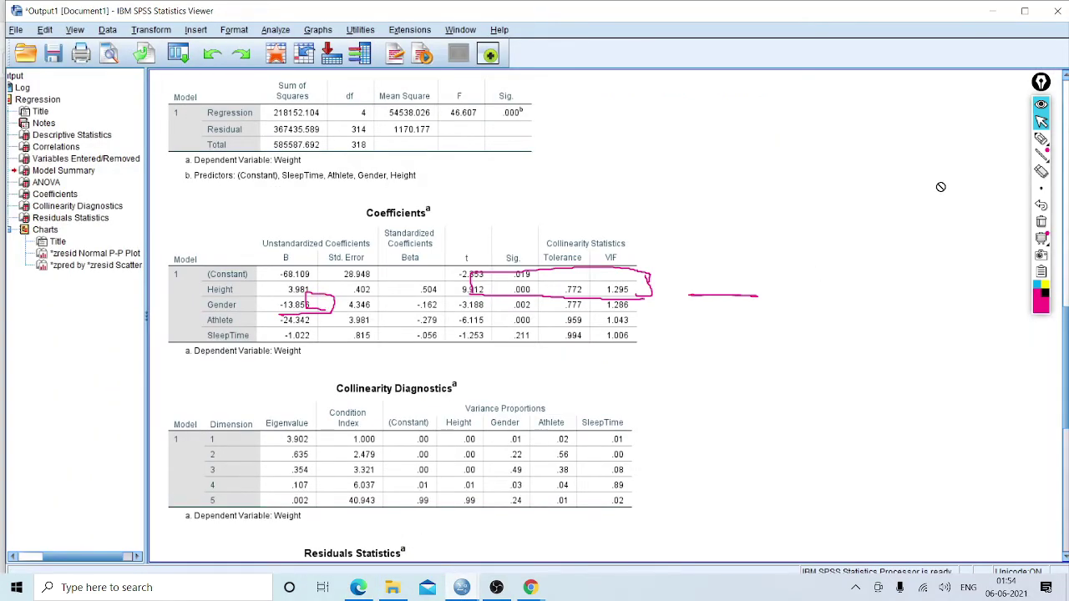
pyautogui.click(1041, 222)
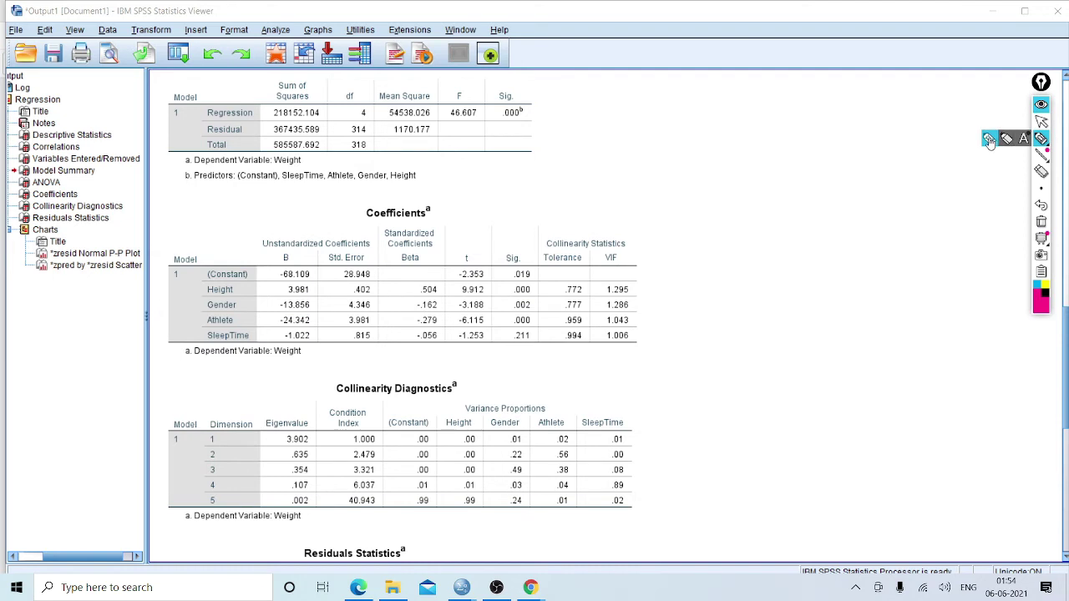
# - Draw pen arrows from the Tolerance values to ">0.2" and from the VIF values to "<10", underlining "<10" and adding a tick above it
pyautogui.click(989, 138)
pyautogui.moveTo(573, 336)
pyautogui.mouseDown()
pyautogui.moveTo(583, 374)
pyautogui.moveTo(626, 381)
pyautogui.mouseUp()
pyautogui.moveTo(631, 373); pyautogui.dragTo(660, 375)
pyautogui.click(643, 375)
pyautogui.moveTo(640, 308)
pyautogui.mouseDown()
pyautogui.moveTo(684, 303)
pyautogui.moveTo(708, 316)
pyautogui.moveTo(729, 290)
pyautogui.mouseUp()
pyautogui.moveTo(691, 327); pyautogui.dragTo(740, 310)
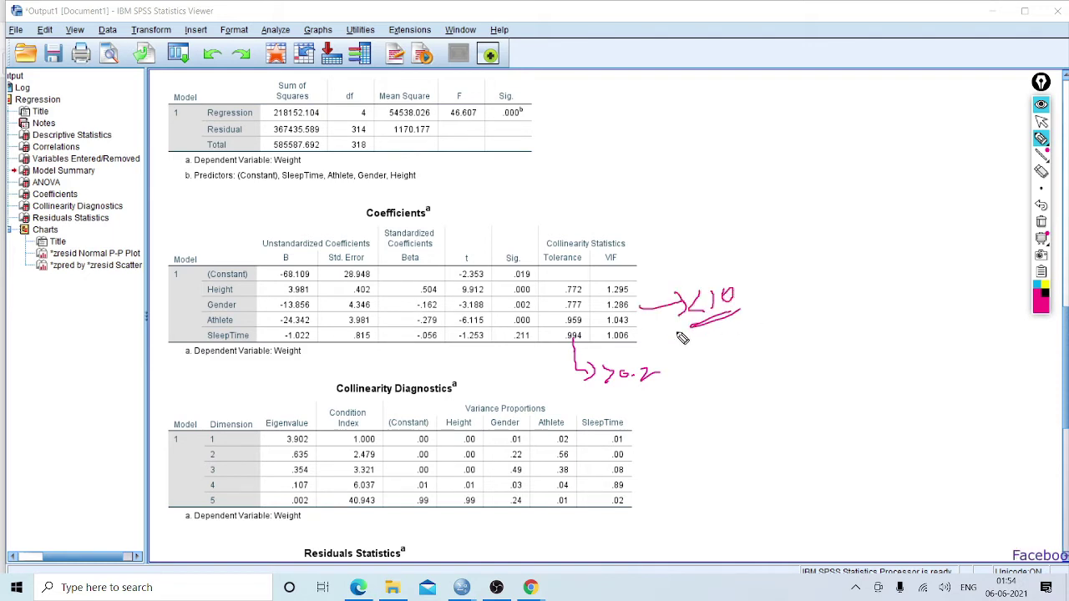
pyautogui.moveTo(710, 251); pyautogui.dragTo(733, 243)
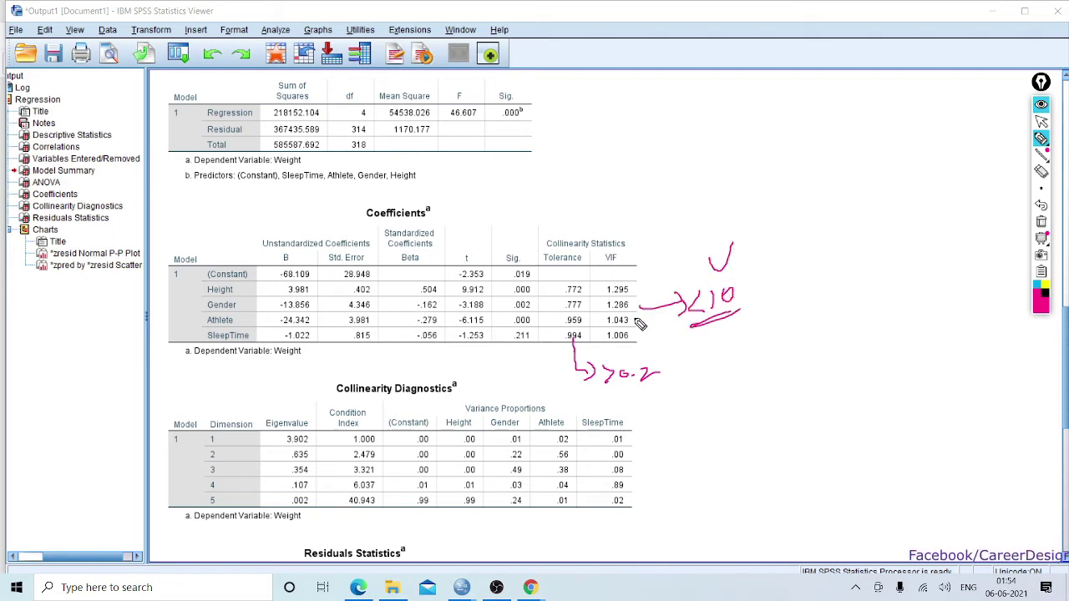
# - Box the Collinearity Statistics heading, mark the t and Sig. columns with the pen, and clear the annotations
pyautogui.moveTo(548, 248)
pyautogui.mouseDown()
pyautogui.moveTo(632, 242)
pyautogui.moveTo(680, 222)
pyautogui.mouseUp()
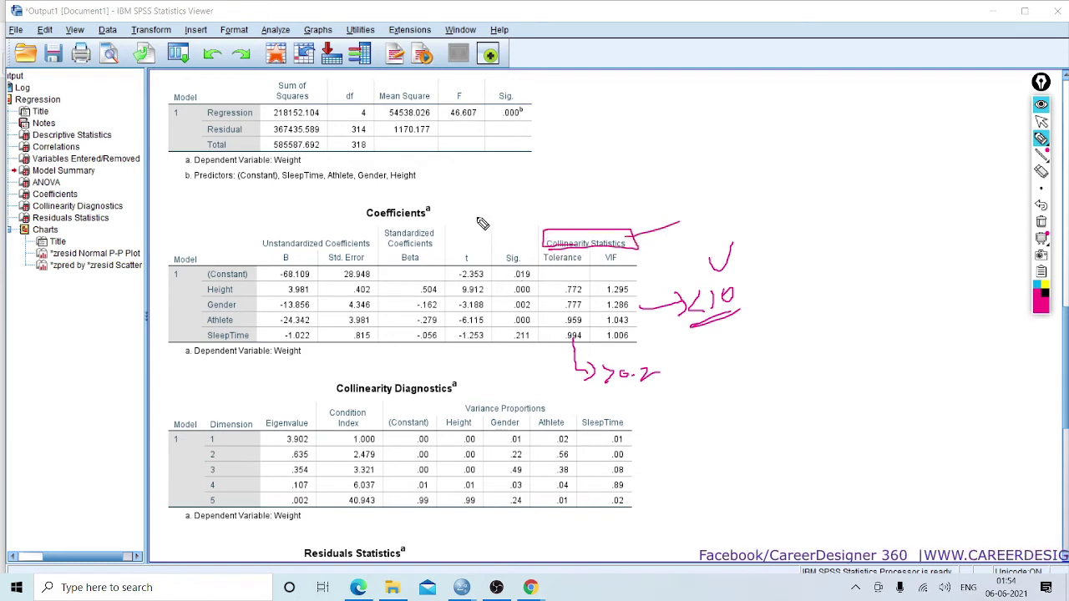
pyautogui.moveTo(466, 233)
pyautogui.mouseDown()
pyautogui.moveTo(465, 246)
pyautogui.moveTo(542, 224)
pyautogui.mouseUp()
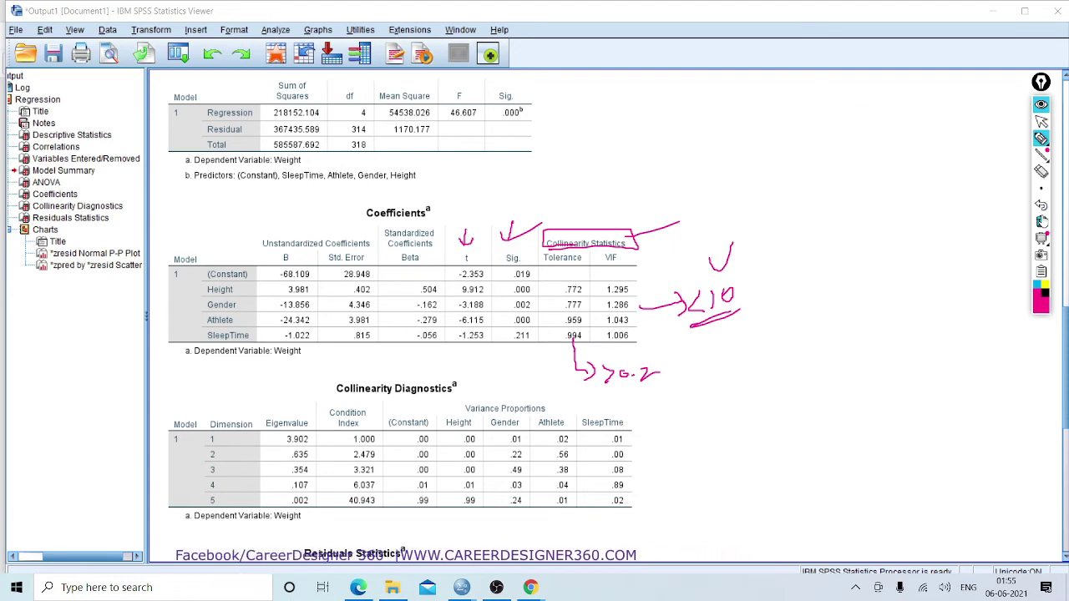
pyautogui.click(1041, 221)
# - Bring up the Normal P-P Plot under Charts and draw an arrow toward it with the letter "N" beneath
pyautogui.moveTo(1064, 384); pyautogui.dragTo(1064, 458)
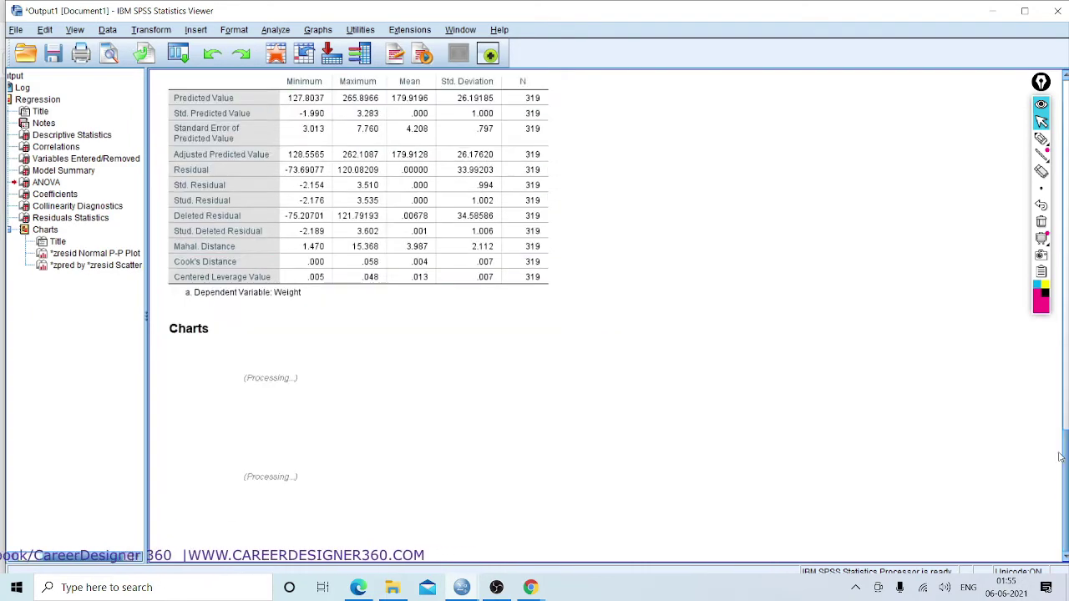
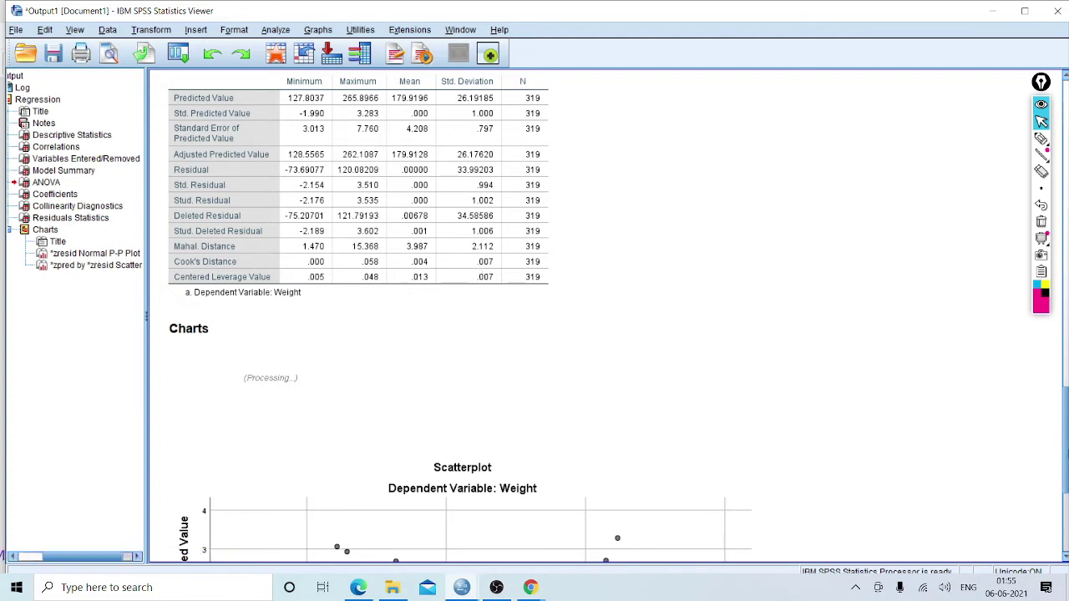
pyautogui.scroll(1, 1066, 451)
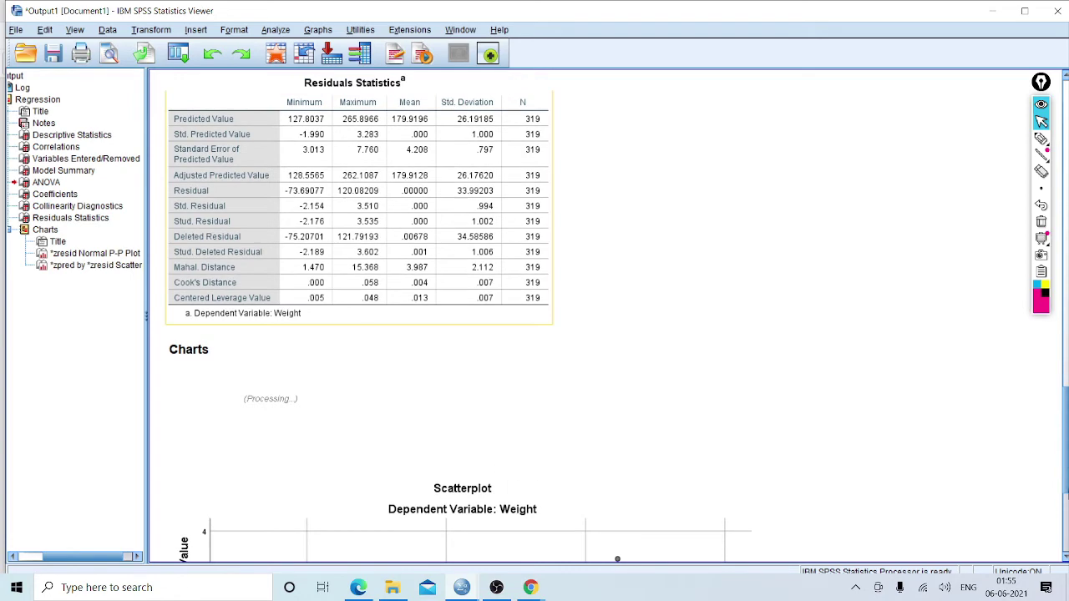
pyautogui.scroll(-10, 1061, 500)
pyautogui.moveTo(1067, 462)
pyautogui.mouseDown()
pyautogui.moveTo(1067, 377)
pyautogui.moveTo(1057, 537)
pyautogui.moveTo(1065, 472)
pyautogui.mouseUp()
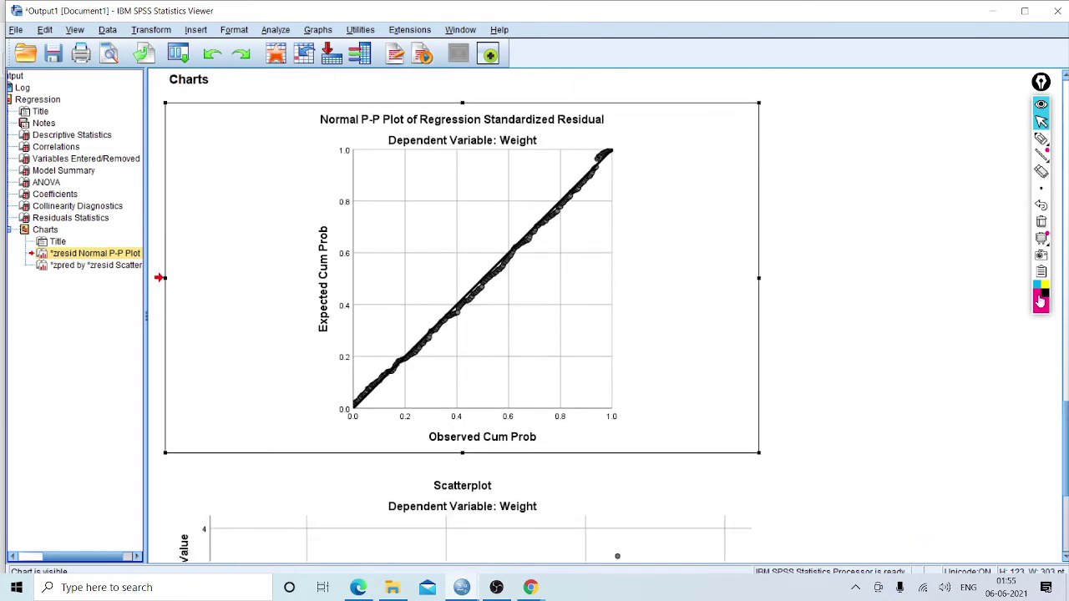
pyautogui.click(1041, 138)
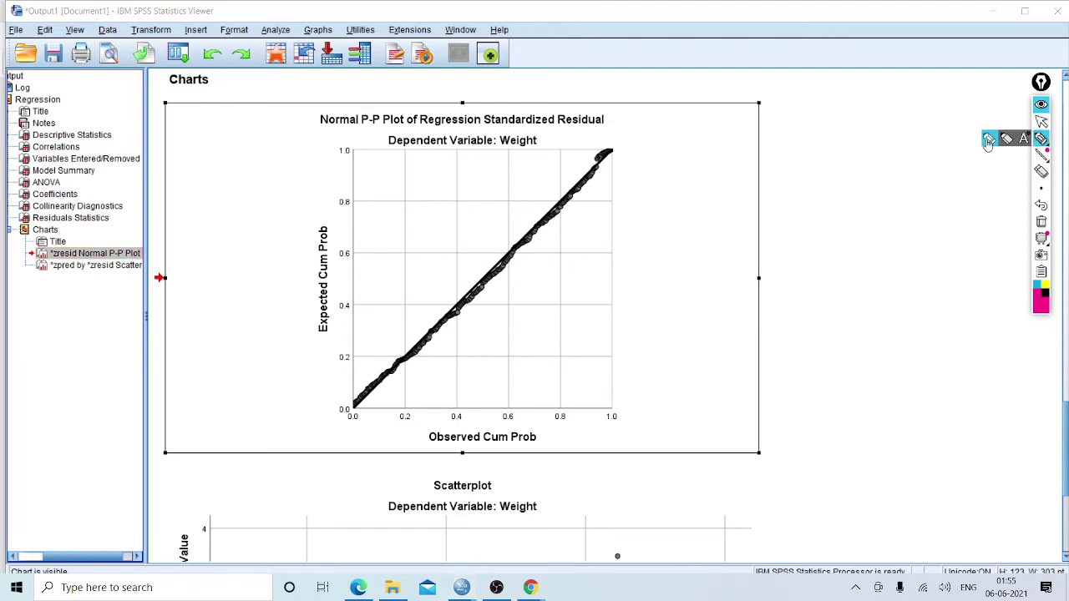
pyautogui.moveTo(882, 159)
pyautogui.mouseDown()
pyautogui.moveTo(801, 172)
pyautogui.moveTo(816, 191)
pyautogui.mouseUp()
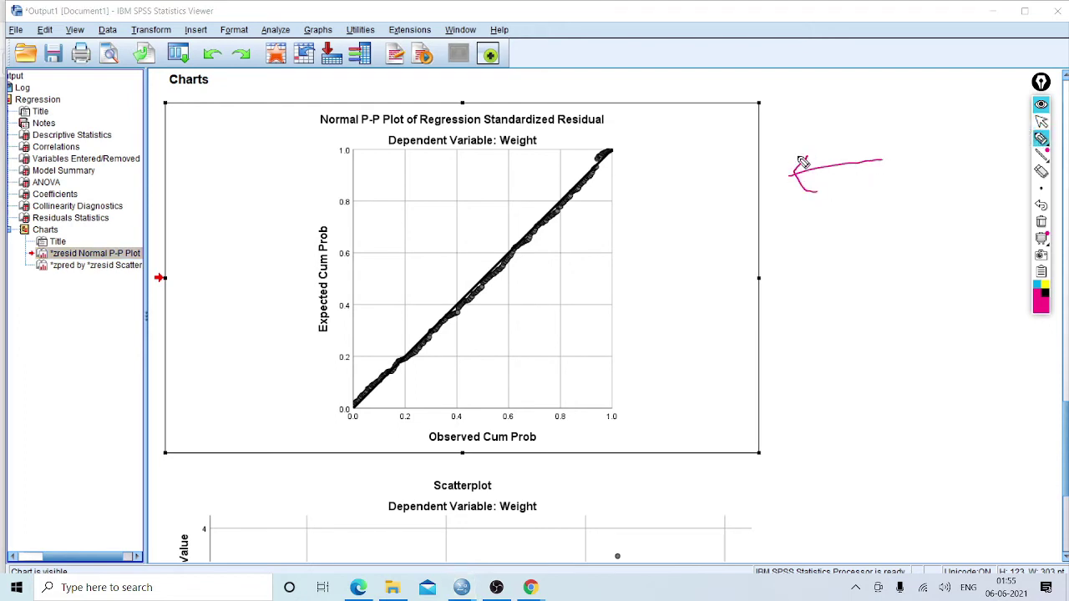
pyautogui.moveTo(861, 209); pyautogui.dragTo(874, 192)
# - Check the Normal probability plot option in the Linear Regression plot settings, and close the dialogs without running the analysis
pyautogui.click(1041, 121)
pyautogui.click(276, 30)
pyautogui.moveTo(294, 71)
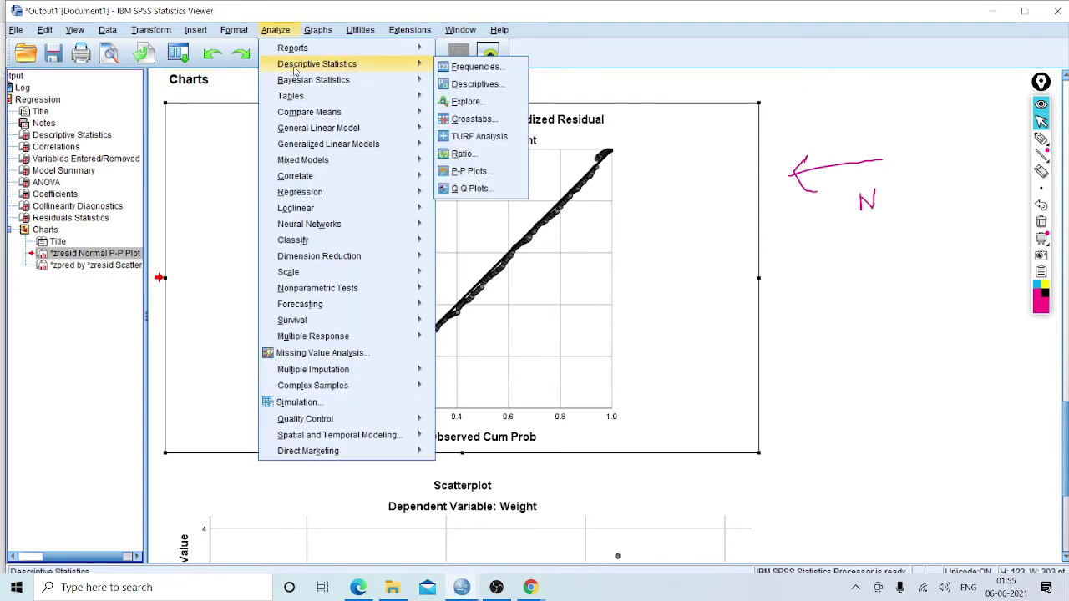
pyautogui.moveTo(315, 189)
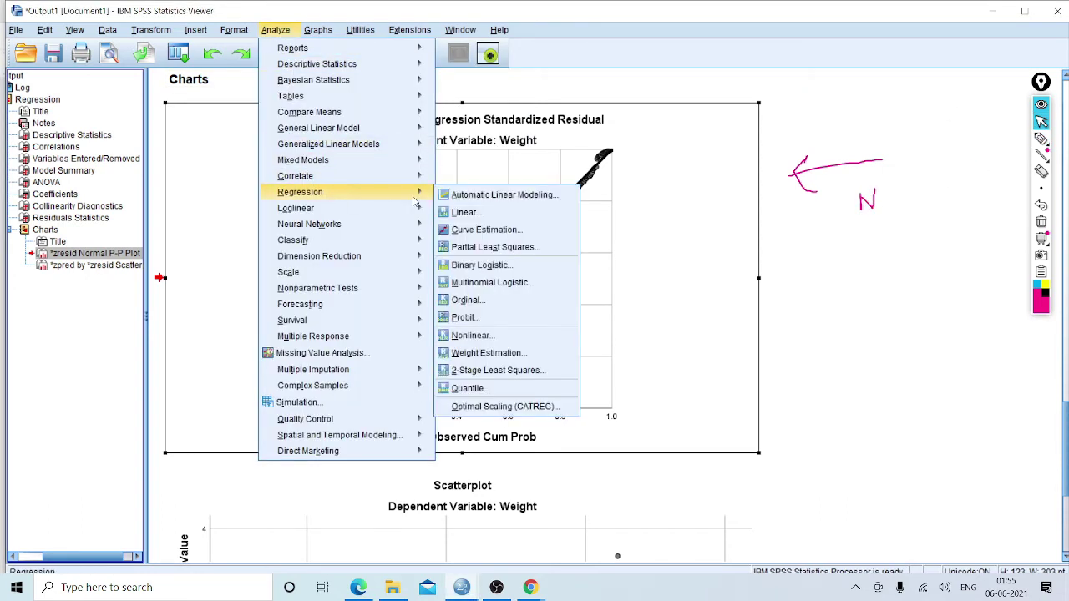
pyautogui.click(466, 213)
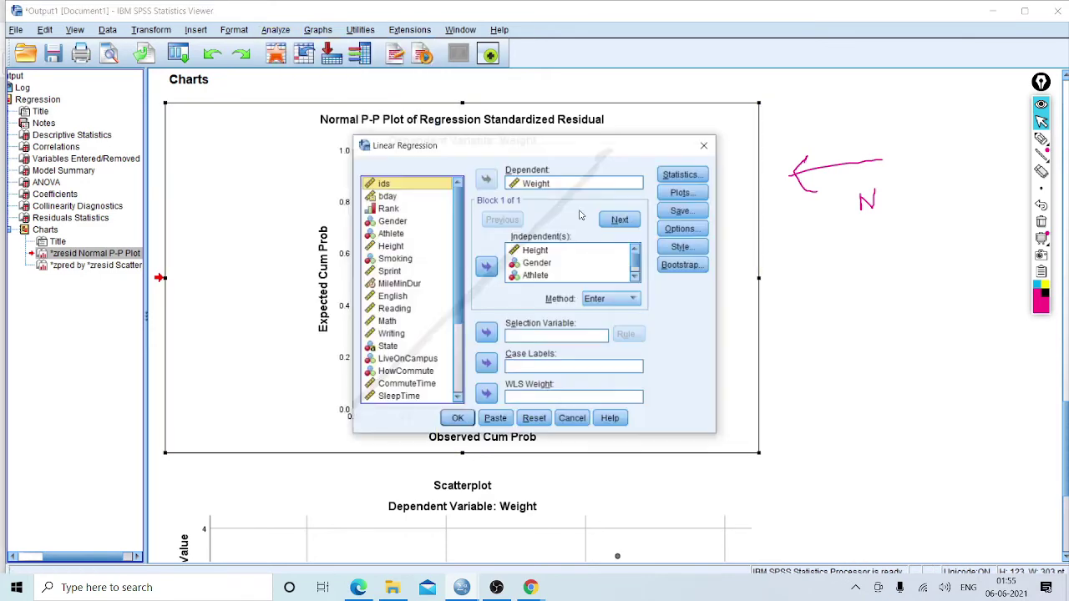
pyautogui.click(680, 193)
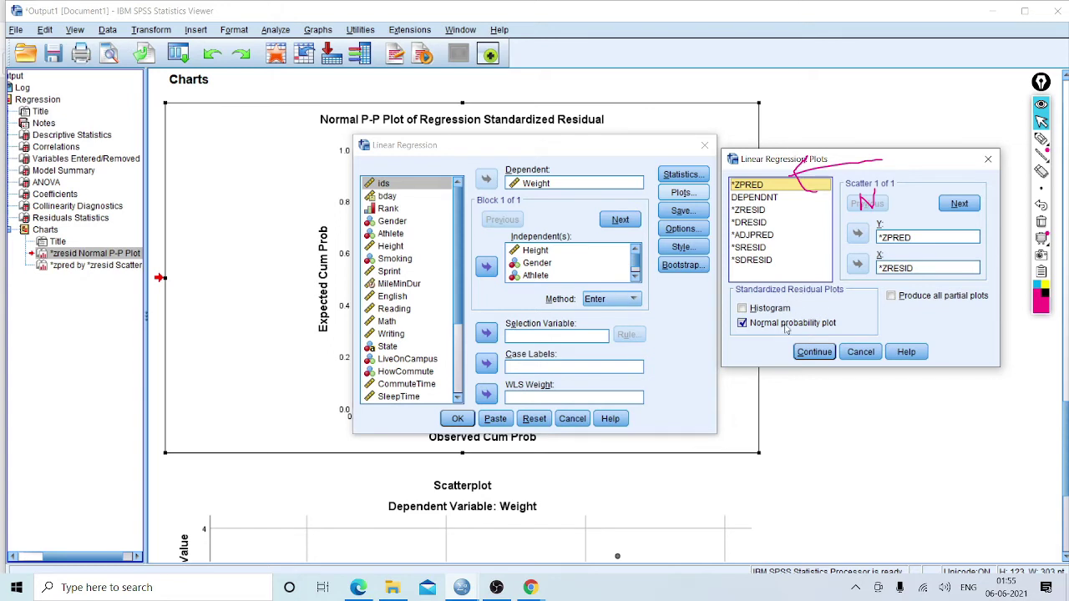
pyautogui.click(855, 351)
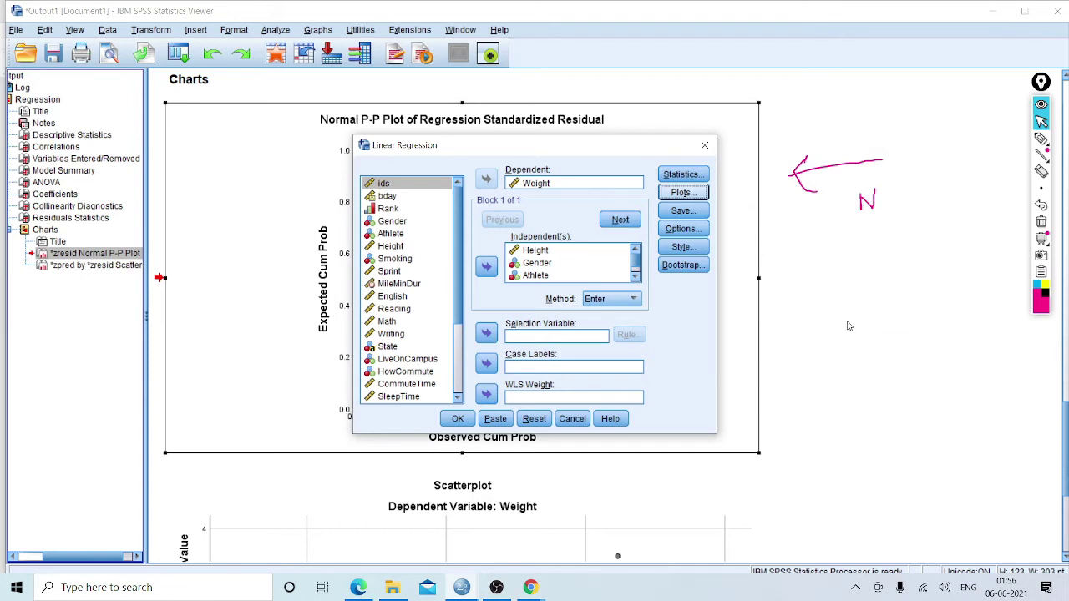
pyautogui.click(704, 147)
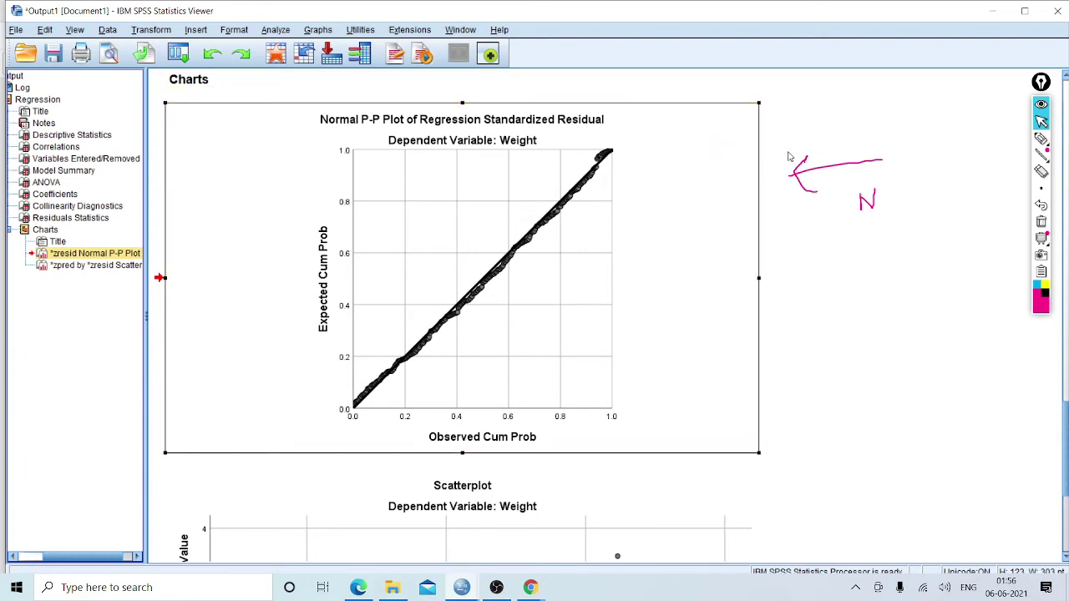
# - Underline "P-P" in the plot title, trace the points along the diagonal with the pen, and clear the annotations
pyautogui.click(1043, 139)
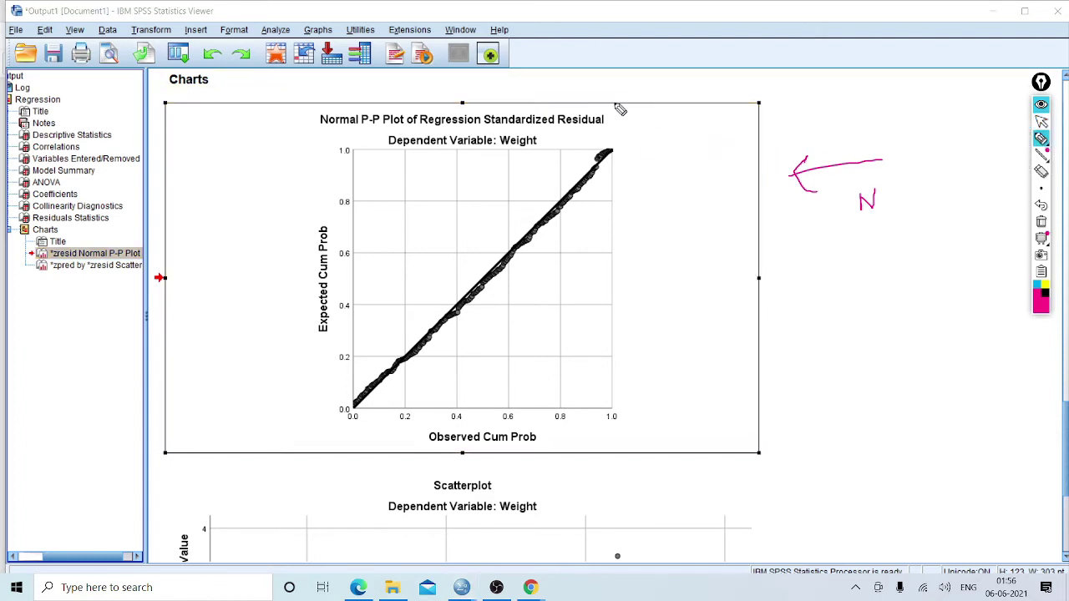
pyautogui.moveTo(362, 126); pyautogui.dragTo(386, 124)
pyautogui.moveTo(357, 408); pyautogui.dragTo(601, 170)
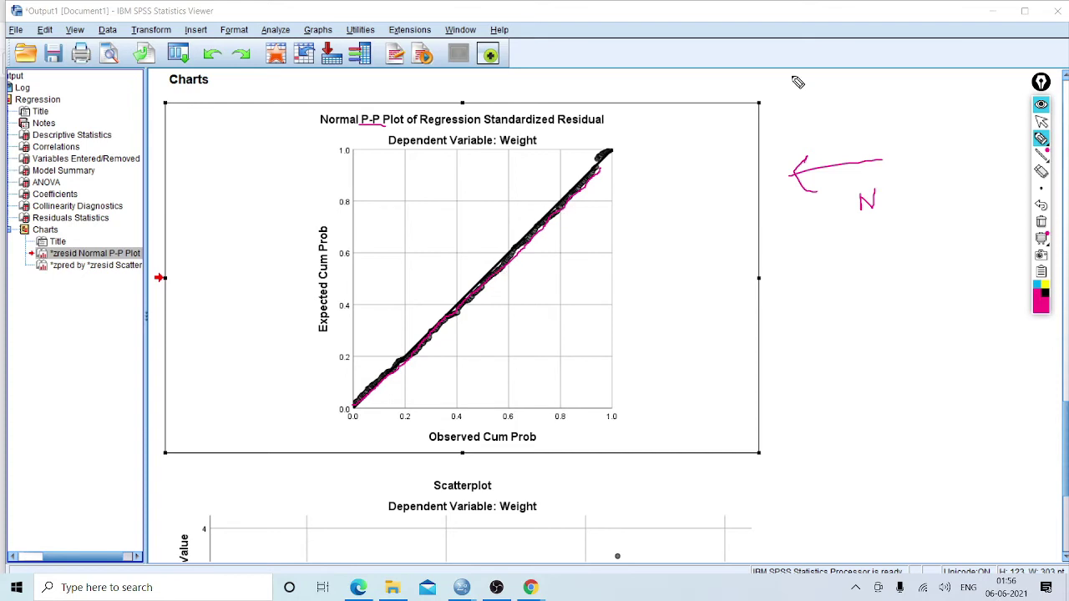
pyautogui.click(1041, 222)
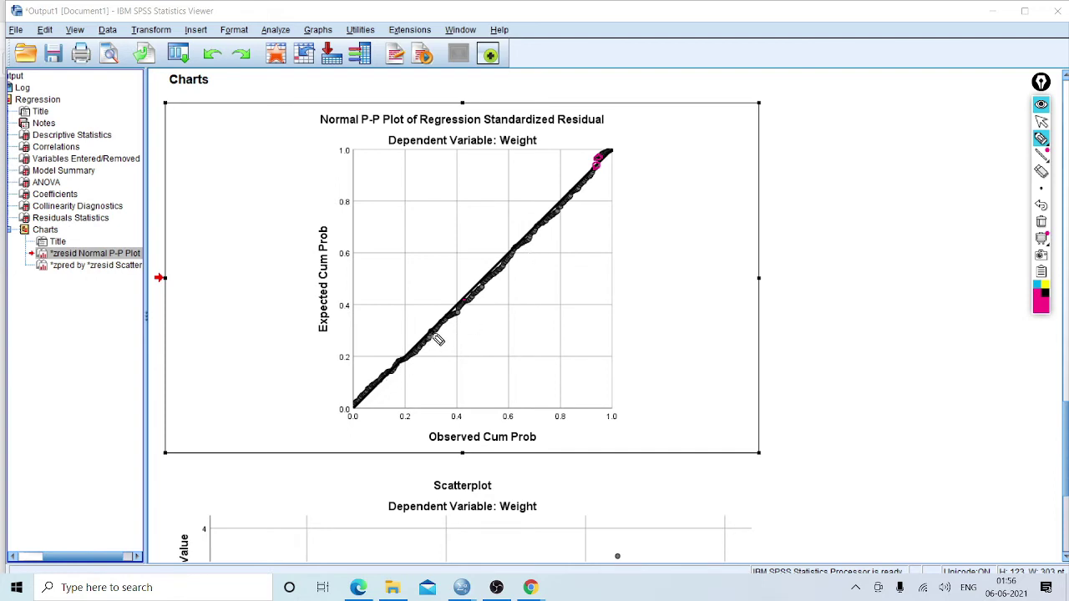
# - Write a boxed "NPC" beside the P-P plot, sketch stray points and a curve bending away from the diagonal, and clear the drawing
pyautogui.moveTo(553, 261)
pyautogui.mouseDown()
pyautogui.moveTo(636, 263)
pyautogui.moveTo(664, 244)
pyautogui.moveTo(681, 249)
pyautogui.moveTo(632, 281)
pyautogui.moveTo(687, 235)
pyautogui.moveTo(618, 289)
pyautogui.mouseUp()
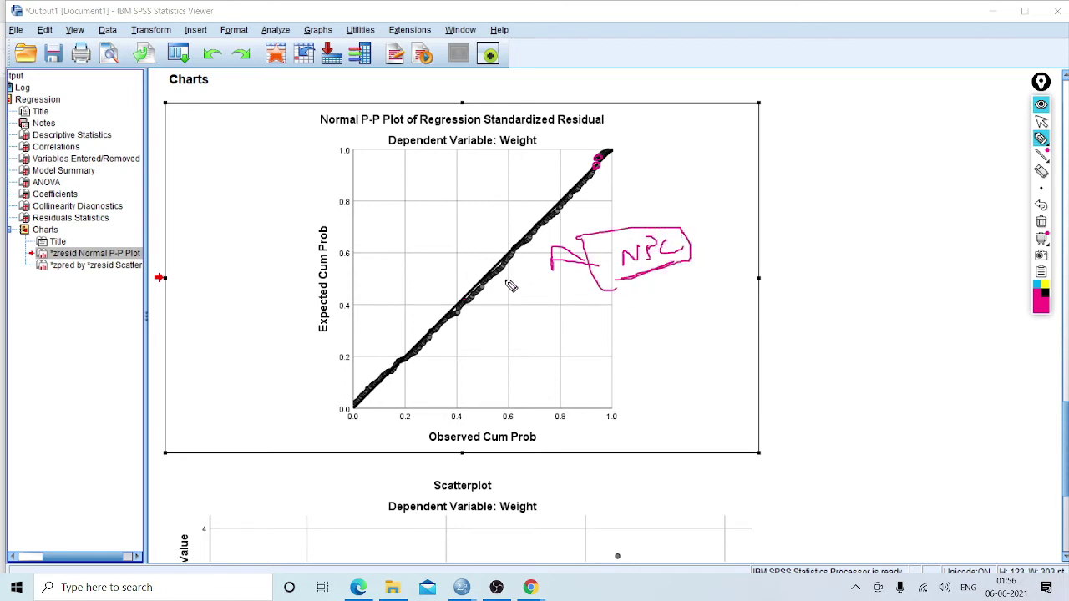
pyautogui.moveTo(415, 354); pyautogui.dragTo(425, 320)
pyautogui.moveTo(461, 314); pyautogui.dragTo(483, 310)
pyautogui.moveTo(521, 292); pyautogui.dragTo(517, 299)
pyautogui.moveTo(361, 383)
pyautogui.mouseDown()
pyautogui.moveTo(558, 285)
pyautogui.moveTo(570, 197)
pyautogui.mouseUp()
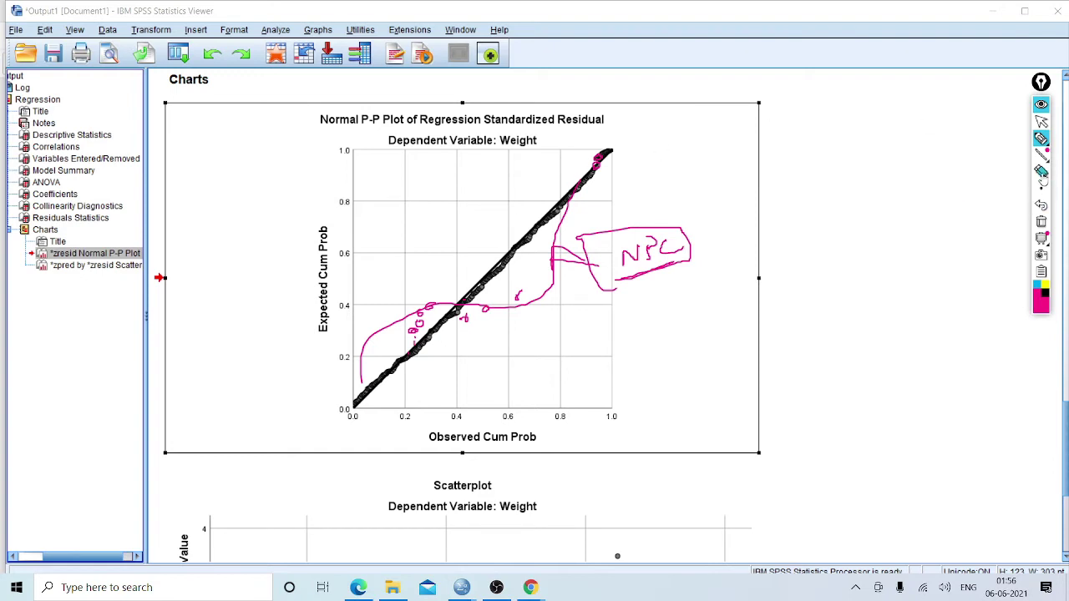
pyautogui.click(1041, 222)
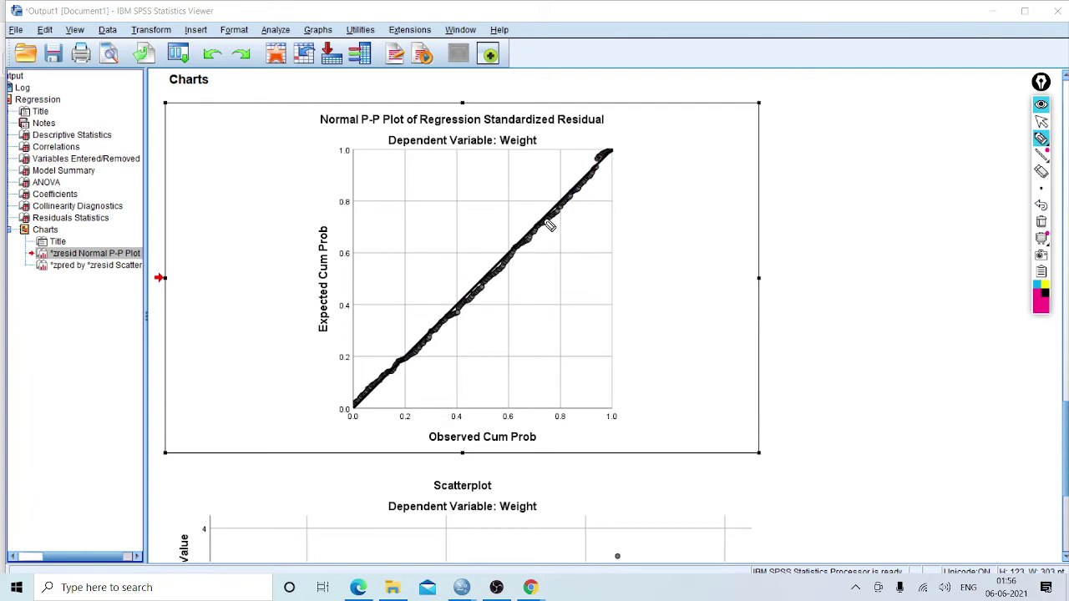
# - Mark "Standardized Residual" in the P-P plot title and "Prob" in both axis labels with the pen, and clear the annotations
pyautogui.moveTo(519, 128); pyautogui.dragTo(609, 141)
pyautogui.moveTo(553, 107)
pyautogui.mouseDown()
pyautogui.moveTo(597, 124)
pyautogui.moveTo(606, 140)
pyautogui.mouseUp()
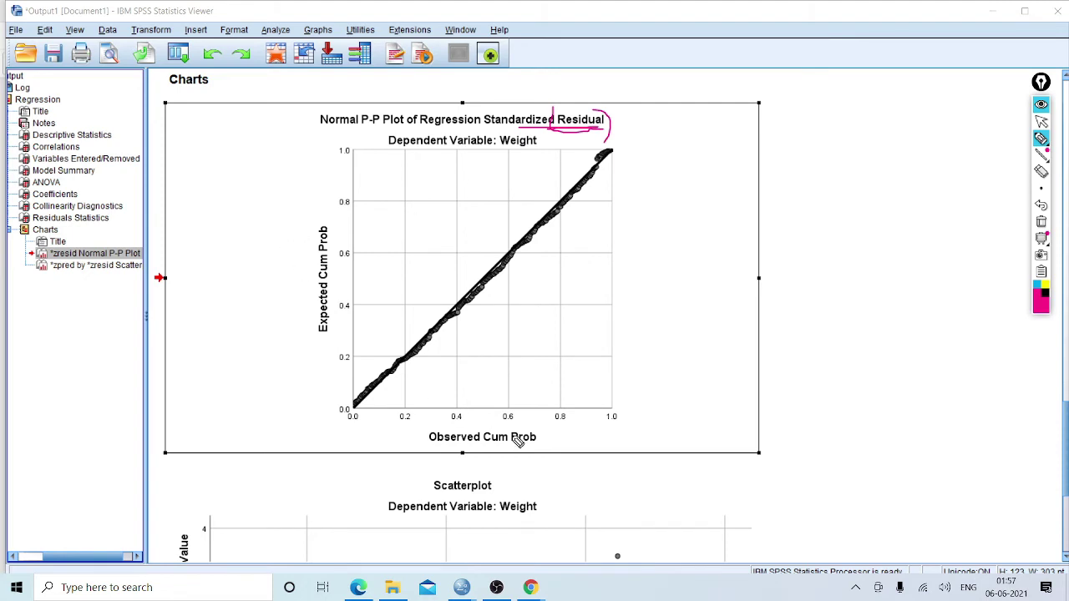
pyautogui.moveTo(503, 446); pyautogui.dragTo(543, 436)
pyautogui.moveTo(331, 226); pyautogui.dragTo(334, 264)
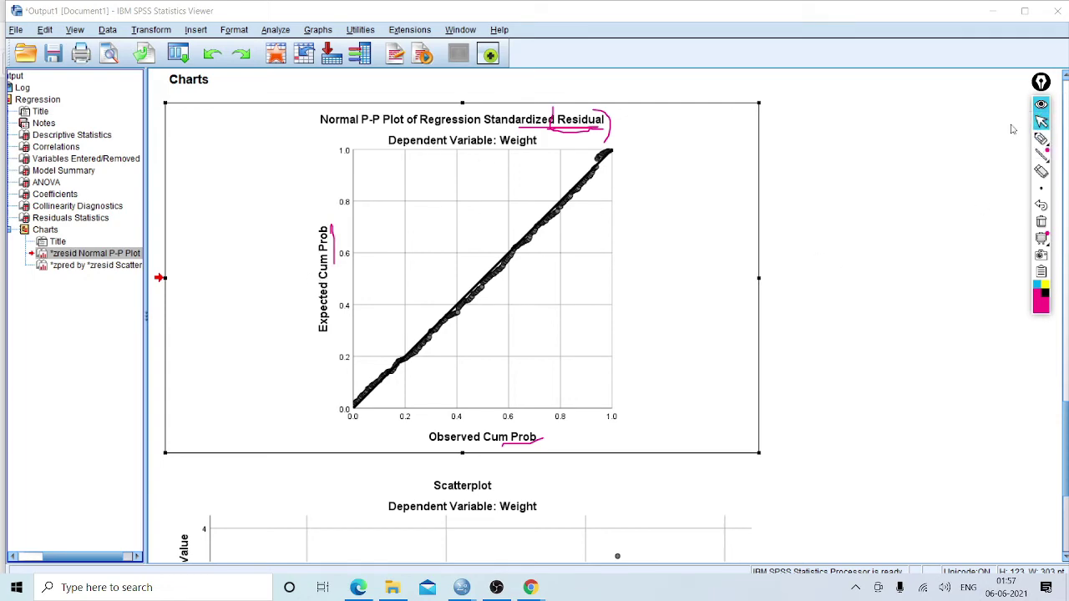
pyautogui.click(1042, 121)
pyautogui.scroll(15, 803, 233)
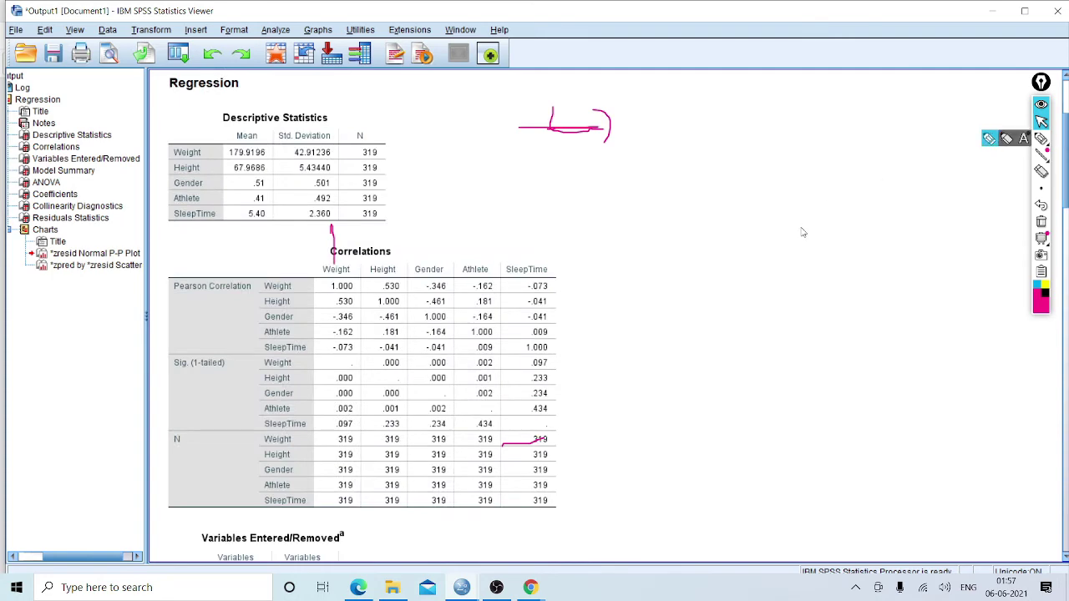
pyautogui.click(1041, 222)
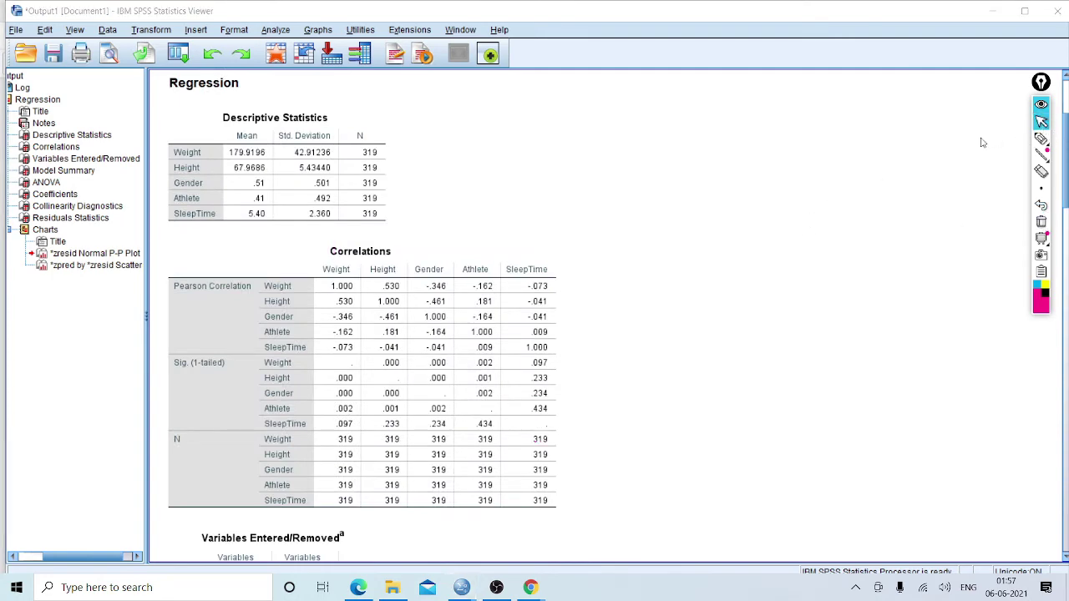
# - Draw a freehand horizontal line along the zero predicted value across the residual scatterplot with the pen
pyautogui.scroll(-15, 1061, 434)
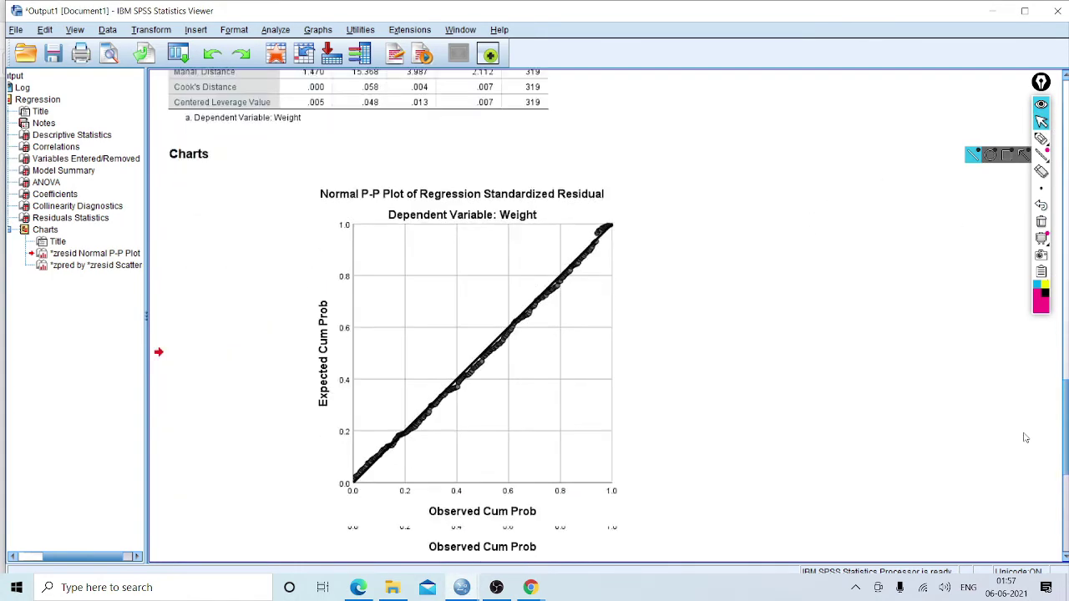
pyautogui.scroll(-5, 1060, 434)
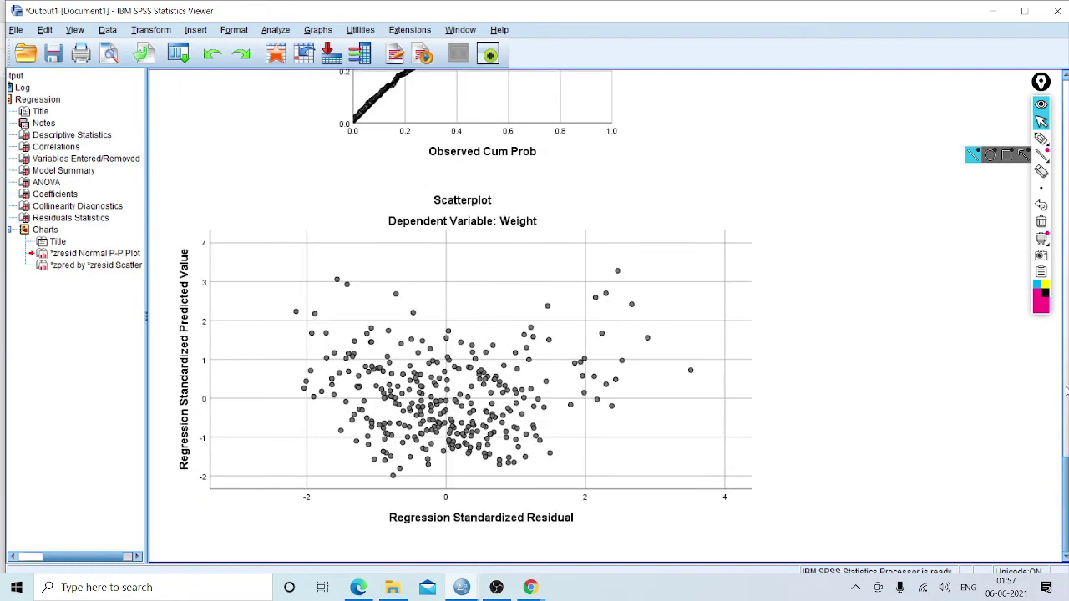
pyautogui.moveTo(1041, 138)
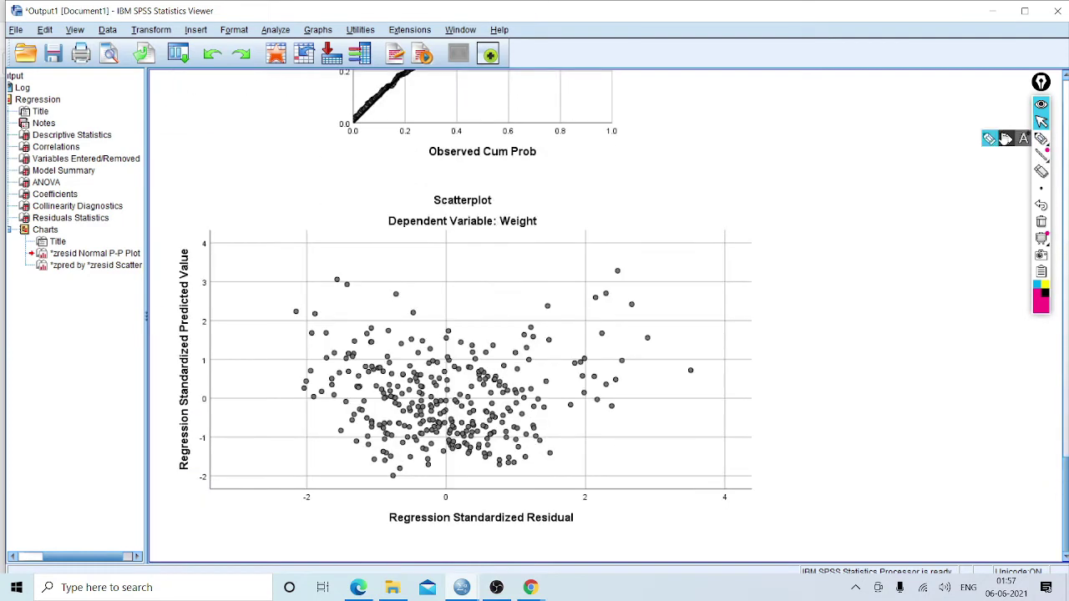
pyautogui.click(989, 138)
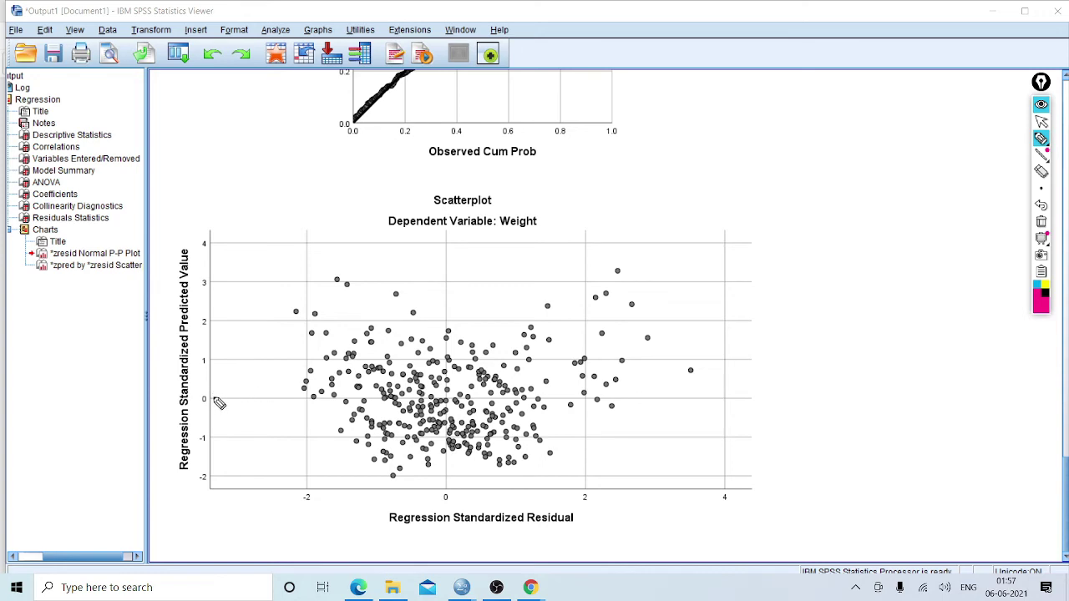
pyautogui.moveTo(214, 402); pyautogui.dragTo(756, 393)
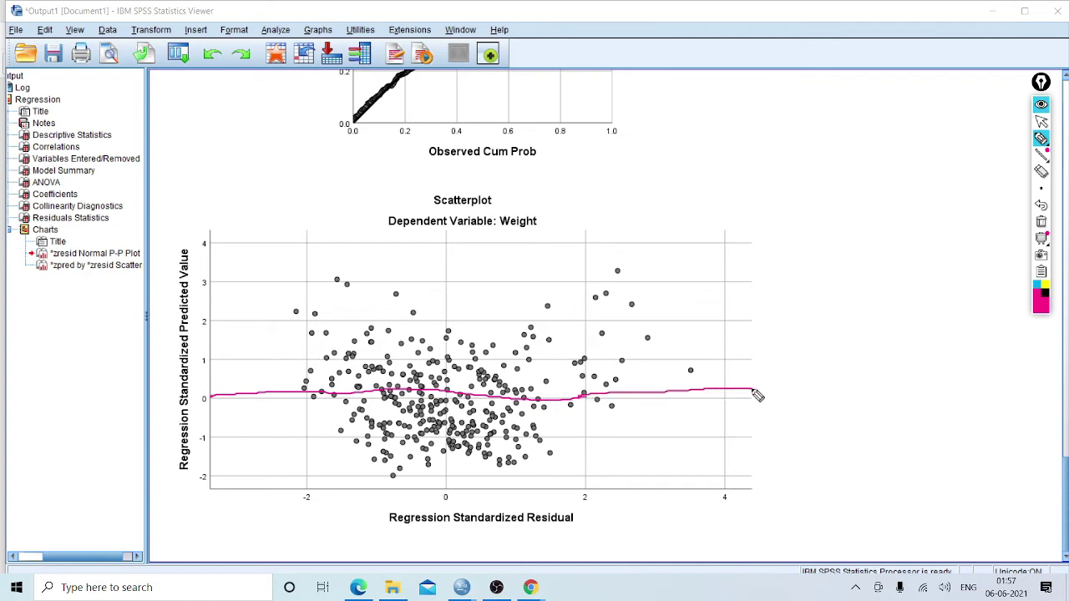
pyautogui.moveTo(491, 405); pyautogui.dragTo(720, 395)
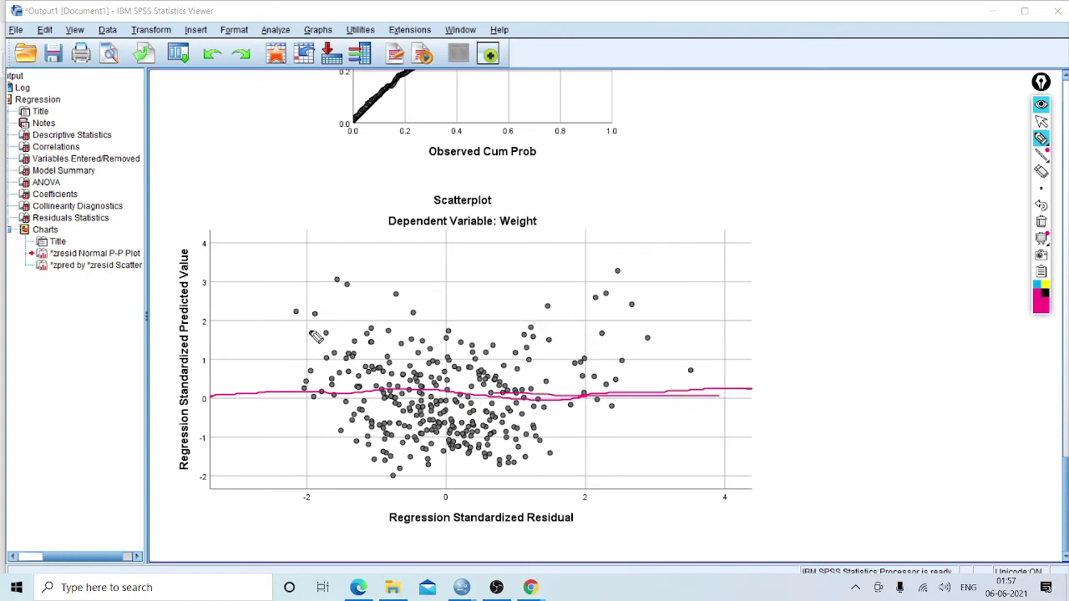
# - Circle four groups of scatterplot points above the zero line and four areas below it with the pen
pyautogui.moveTo(314, 377)
pyautogui.mouseDown()
pyautogui.moveTo(351, 323)
pyautogui.moveTo(418, 351)
pyautogui.moveTo(376, 360)
pyautogui.mouseUp()
pyautogui.moveTo(398, 423)
pyautogui.mouseDown()
pyautogui.moveTo(416, 421)
pyautogui.moveTo(392, 431)
pyautogui.mouseUp()
pyautogui.moveTo(448, 381)
pyautogui.mouseDown()
pyautogui.moveTo(427, 359)
pyautogui.moveTo(474, 351)
pyautogui.mouseUp()
pyautogui.moveTo(468, 459)
pyautogui.mouseDown()
pyautogui.moveTo(509, 435)
pyautogui.moveTo(493, 409)
pyautogui.mouseUp()
pyautogui.moveTo(553, 327); pyautogui.dragTo(601, 349)
pyautogui.moveTo(576, 410)
pyautogui.mouseDown()
pyautogui.moveTo(593, 470)
pyautogui.moveTo(588, 435)
pyautogui.mouseUp()
pyautogui.moveTo(603, 347); pyautogui.dragTo(649, 342)
pyautogui.moveTo(610, 404)
pyautogui.mouseDown()
pyautogui.moveTo(663, 429)
pyautogui.moveTo(644, 425)
pyautogui.mouseUp()
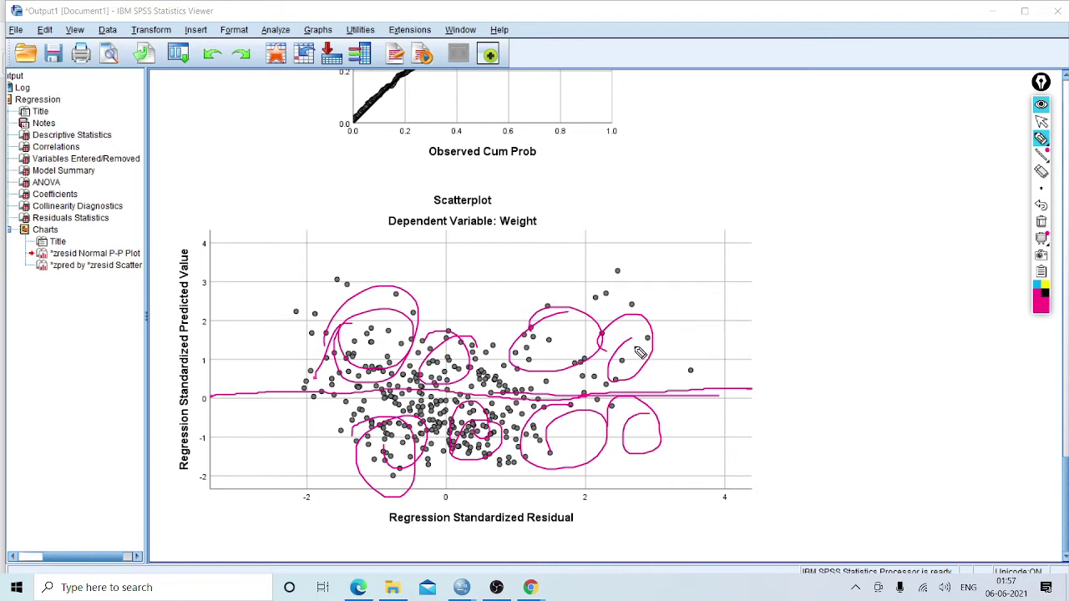
# - Draw an arrow pointing at the scatterplot, handwrite "Heter" beside it, and clear the annotations
pyautogui.moveTo(738, 359)
pyautogui.mouseDown()
pyautogui.moveTo(830, 343)
pyautogui.moveTo(772, 371)
pyautogui.mouseUp()
pyautogui.moveTo(845, 323)
pyautogui.mouseDown()
pyautogui.moveTo(846, 346)
pyautogui.moveTo(879, 341)
pyautogui.moveTo(895, 322)
pyautogui.mouseUp()
pyautogui.moveTo(890, 331); pyautogui.dragTo(906, 307)
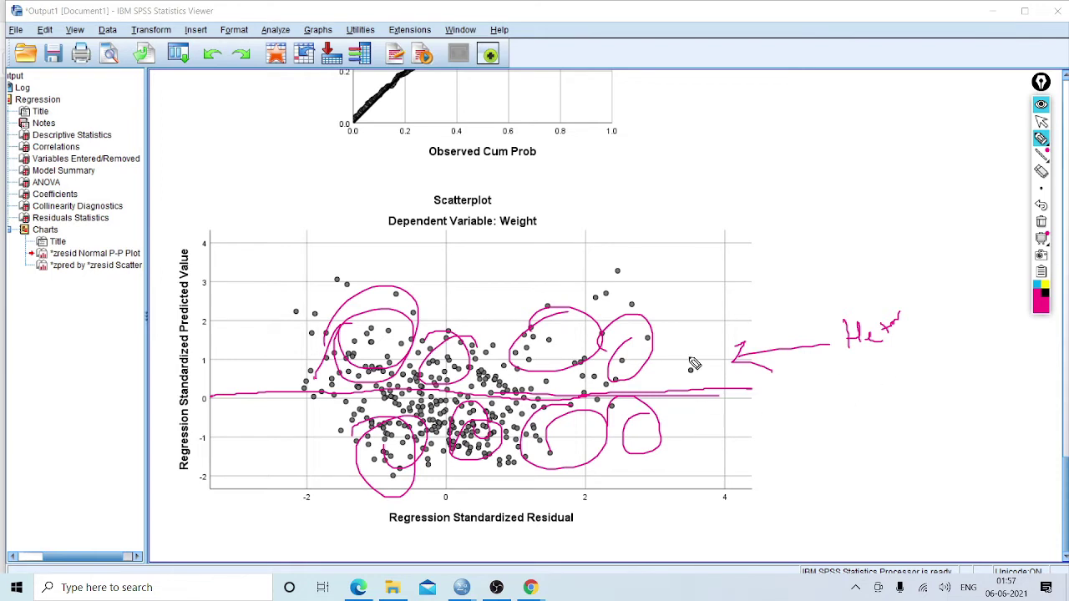
pyautogui.click(1041, 221)
# - Circle the upper point cluster and a spot below zero, and draw the zero line with vertical arrows above and below it
pyautogui.moveTo(316, 341)
pyautogui.mouseDown()
pyautogui.moveTo(361, 384)
pyautogui.moveTo(418, 283)
pyautogui.mouseUp()
pyautogui.moveTo(625, 435); pyautogui.dragTo(621, 444)
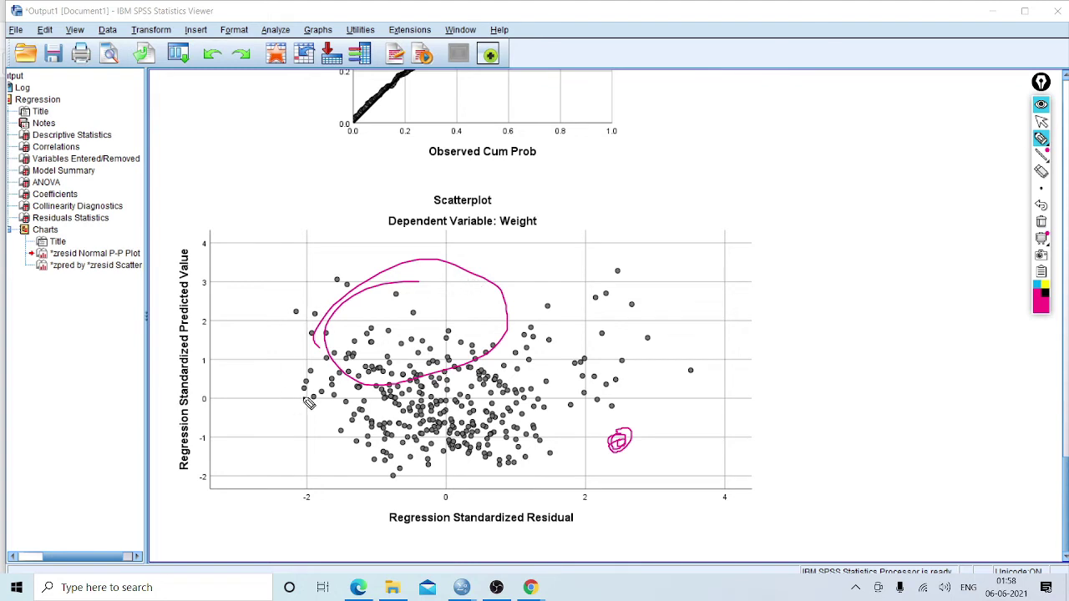
pyautogui.moveTo(235, 403); pyautogui.dragTo(726, 398)
pyautogui.moveTo(605, 344)
pyautogui.mouseDown()
pyautogui.moveTo(624, 326)
pyautogui.moveTo(618, 397)
pyautogui.moveTo(591, 444)
pyautogui.moveTo(607, 418)
pyautogui.mouseUp()
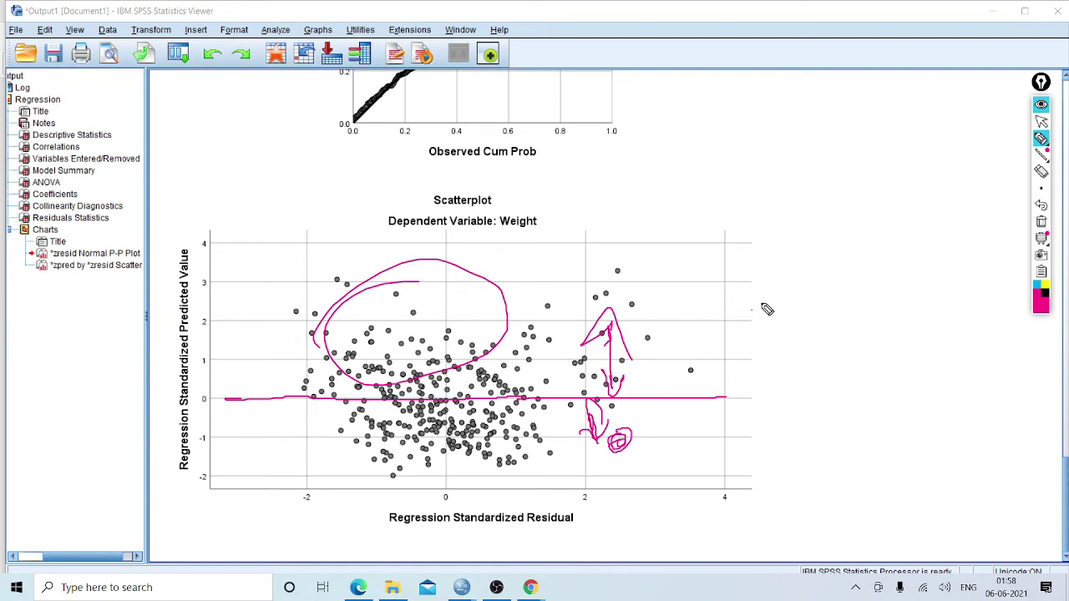
# - Point an arrow at the isolated far-right scatterplot point, clear the annotations, and switch back to the normal cursor
pyautogui.moveTo(695, 372); pyautogui.dragTo(772, 349)
pyautogui.moveTo(700, 352); pyautogui.dragTo(735, 375)
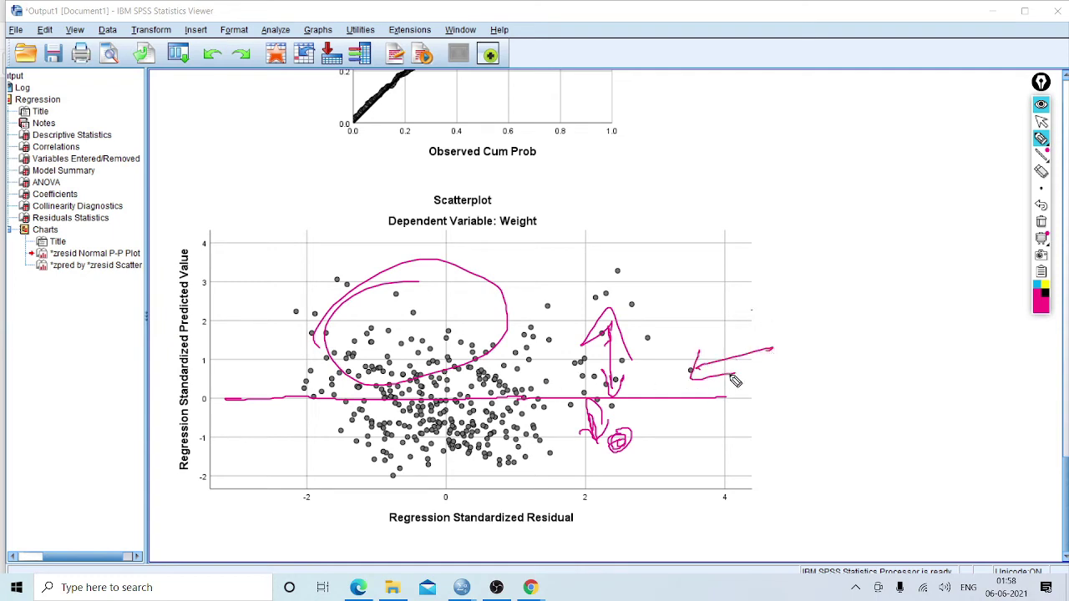
pyautogui.click(1040, 222)
pyautogui.click(1040, 121)
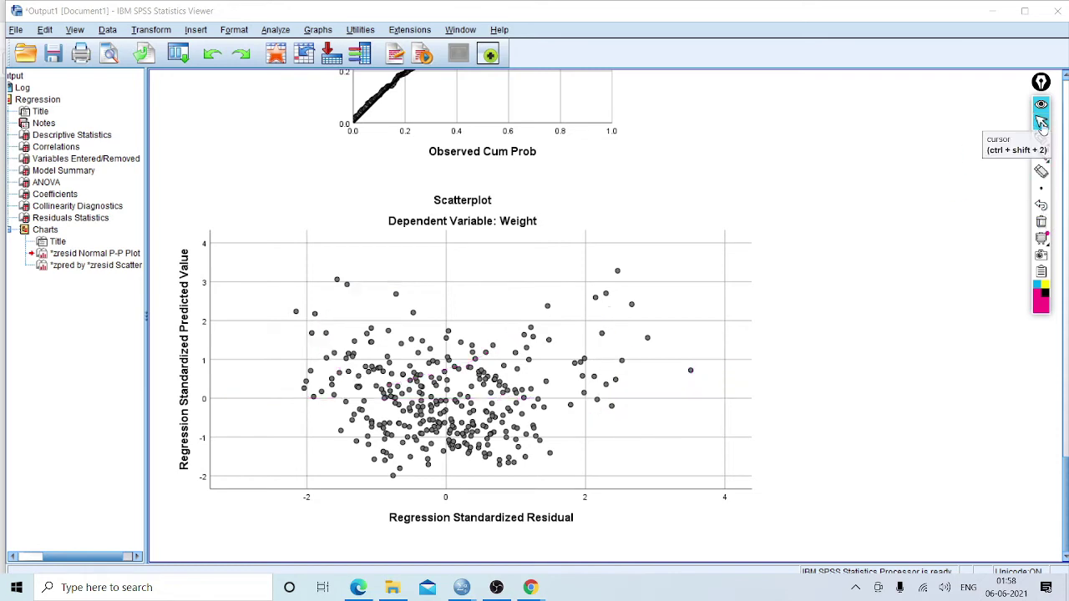
# - Go back to the beginning of the regression output, check the Google Meet window, and return to the SPSS output
pyautogui.moveTo(1065, 493); pyautogui.dragTo(1065, 474)
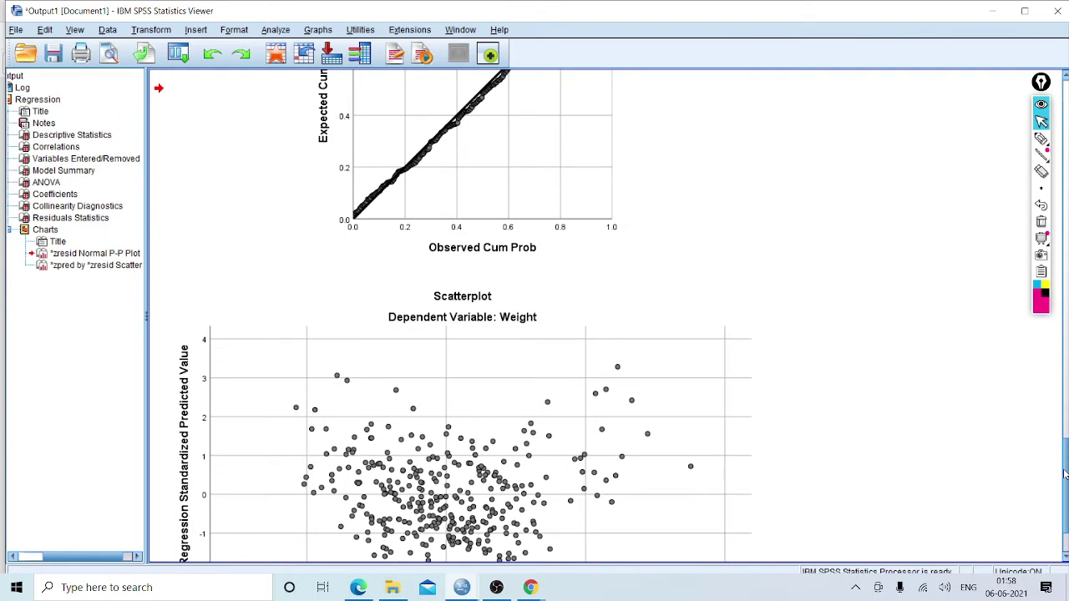
pyautogui.moveTo(1066, 474); pyautogui.dragTo(1065, 380)
pyautogui.moveTo(1066, 321); pyautogui.dragTo(1066, 84)
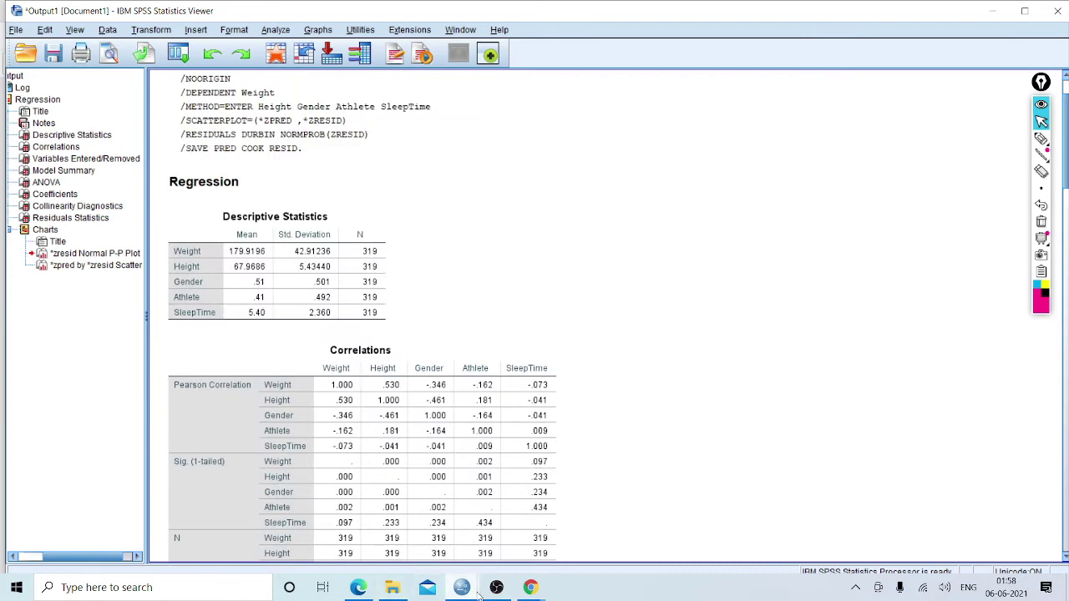
pyautogui.moveTo(524, 589)
pyautogui.click(483, 555)
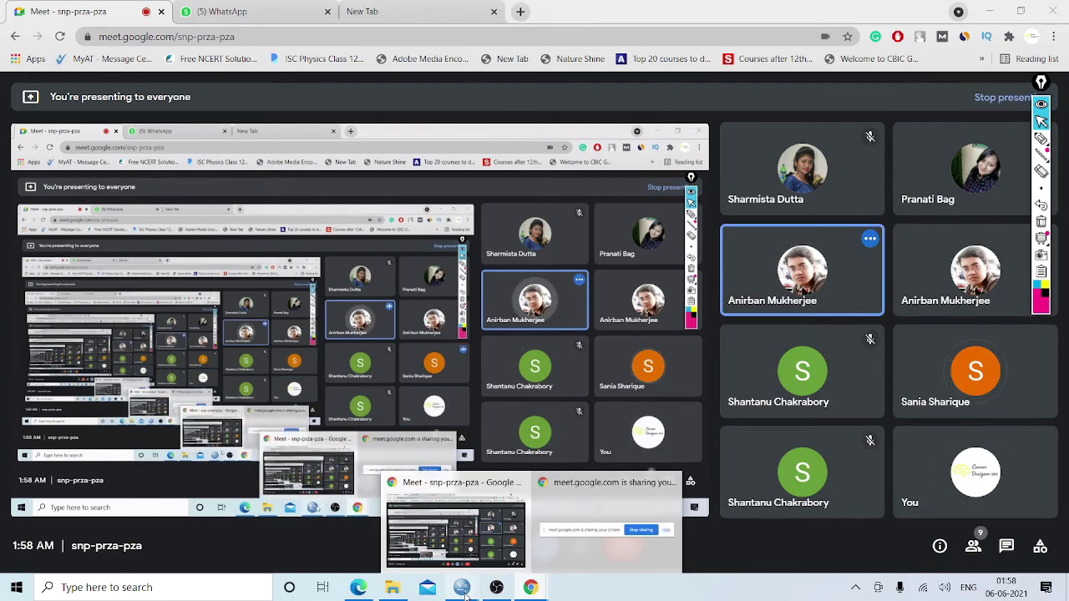
pyautogui.moveTo(461, 587)
pyautogui.click(384, 527)
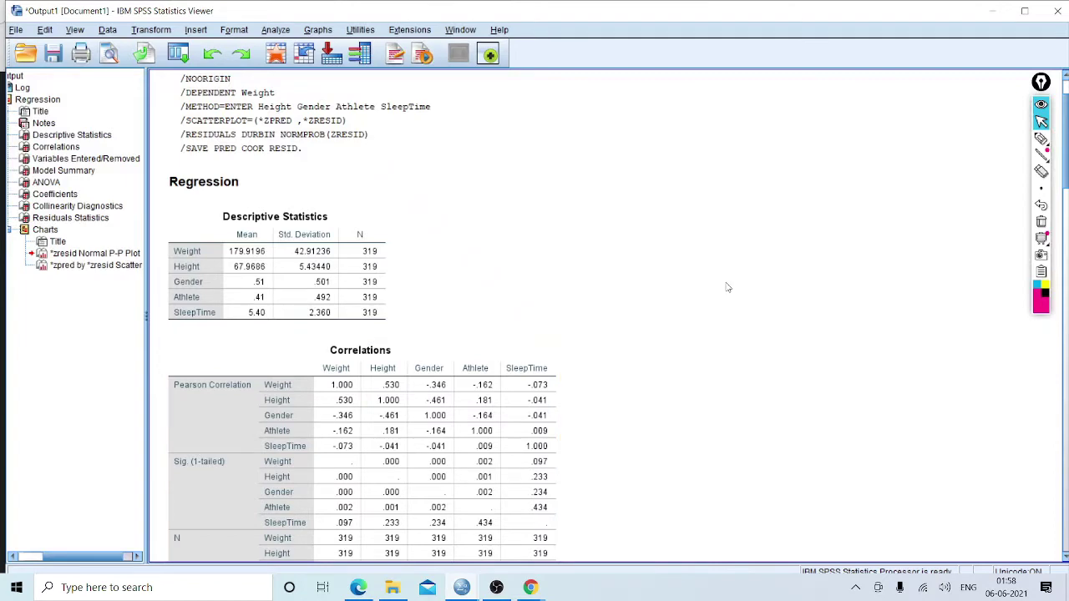
# - Box the ANOVA table title with the pen, connect it by an arrow to a handwritten, underlined "Model fit", and point at the table
pyautogui.scroll(-5, 1059, 215)
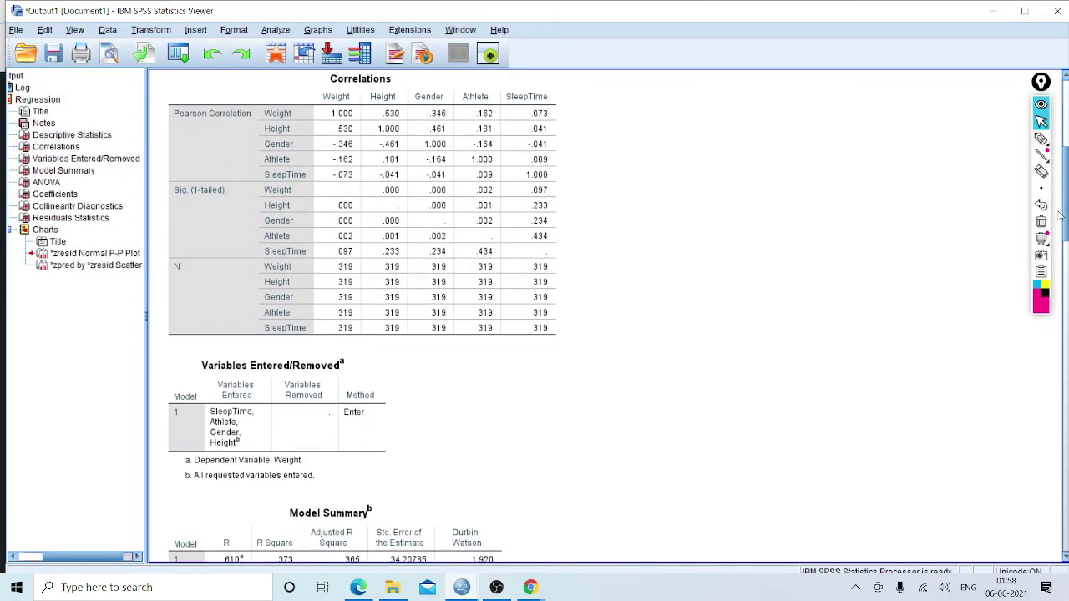
pyautogui.scroll(-13, 608, 317)
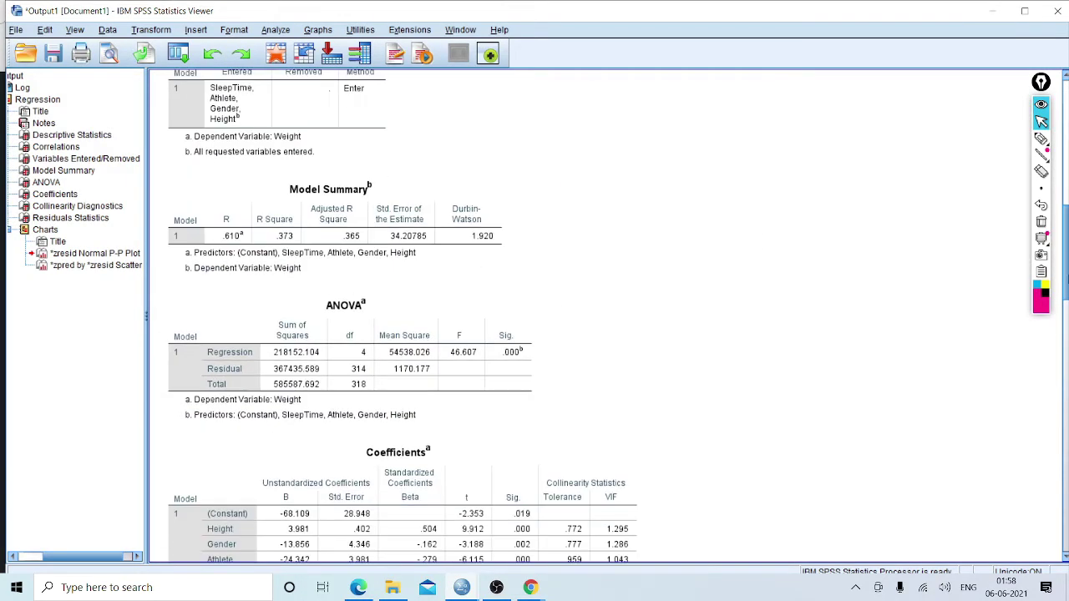
pyautogui.scroll(-1, 1064, 342)
pyautogui.scroll(6, 1059, 304)
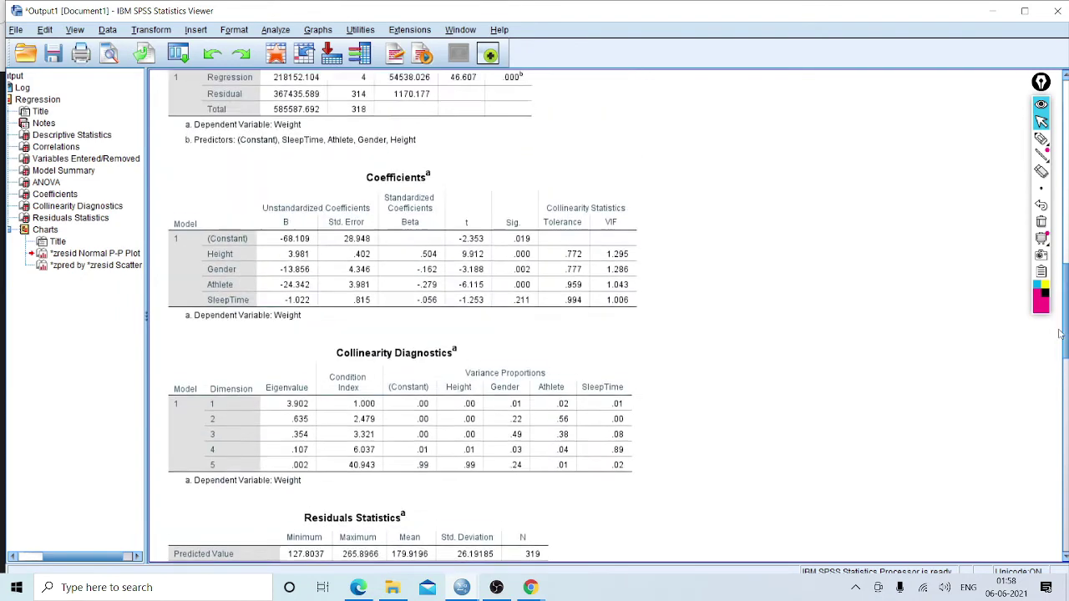
pyautogui.scroll(1, 1059, 303)
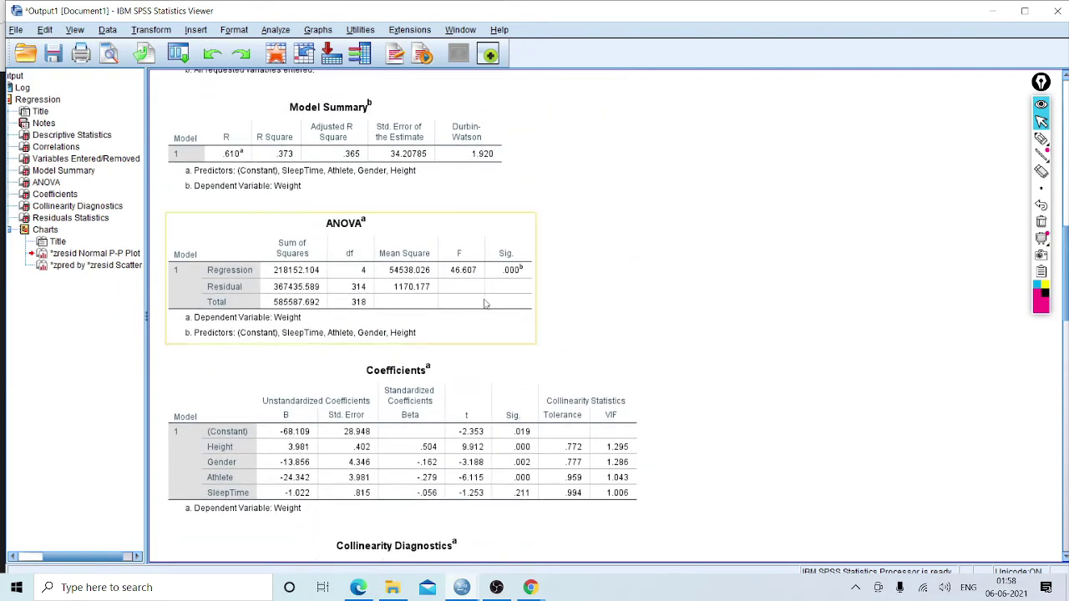
pyautogui.click(1041, 138)
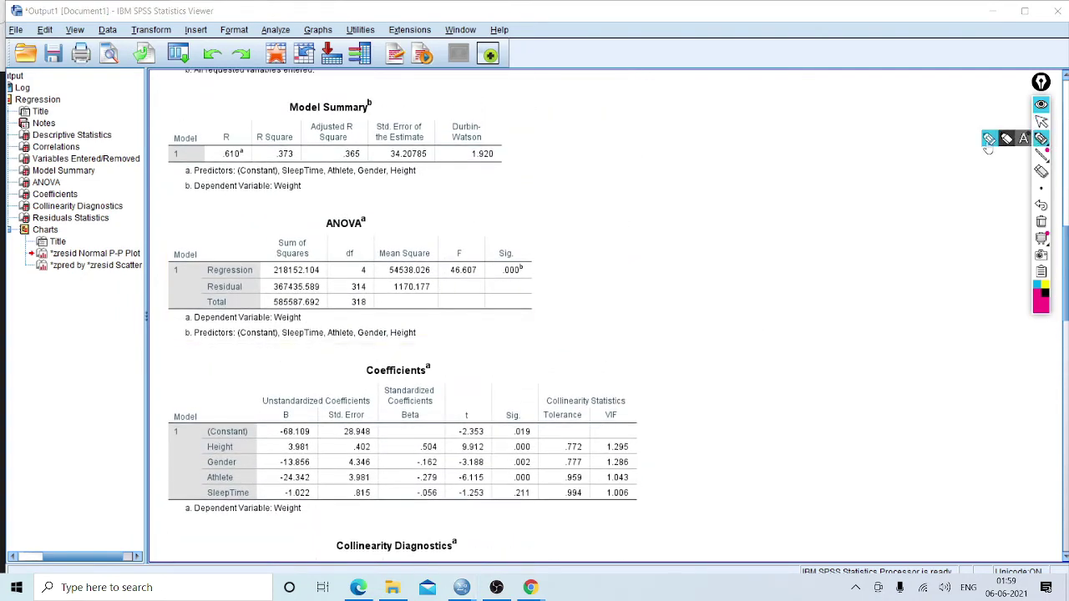
pyautogui.click(988, 141)
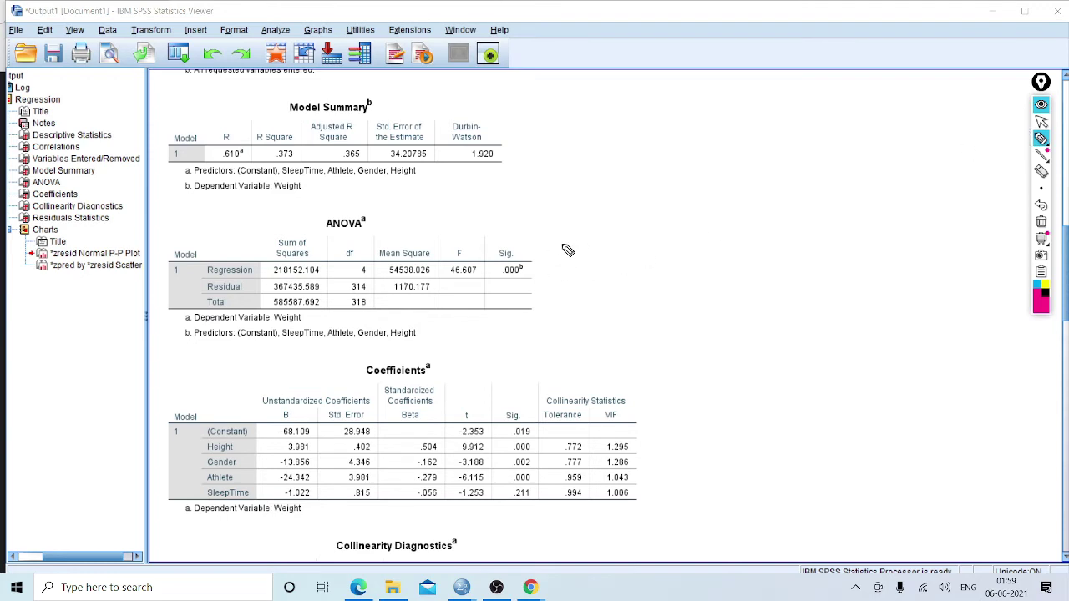
pyautogui.moveTo(615, 230)
pyautogui.mouseDown()
pyautogui.moveTo(564, 242)
pyautogui.moveTo(577, 248)
pyautogui.mouseUp()
pyautogui.moveTo(368, 232)
pyautogui.mouseDown()
pyautogui.moveTo(314, 223)
pyautogui.moveTo(393, 223)
pyautogui.moveTo(504, 201)
pyautogui.moveTo(526, 224)
pyautogui.moveTo(535, 201)
pyautogui.moveTo(545, 214)
pyautogui.moveTo(562, 199)
pyautogui.mouseUp()
pyautogui.moveTo(443, 226); pyautogui.dragTo(561, 216)
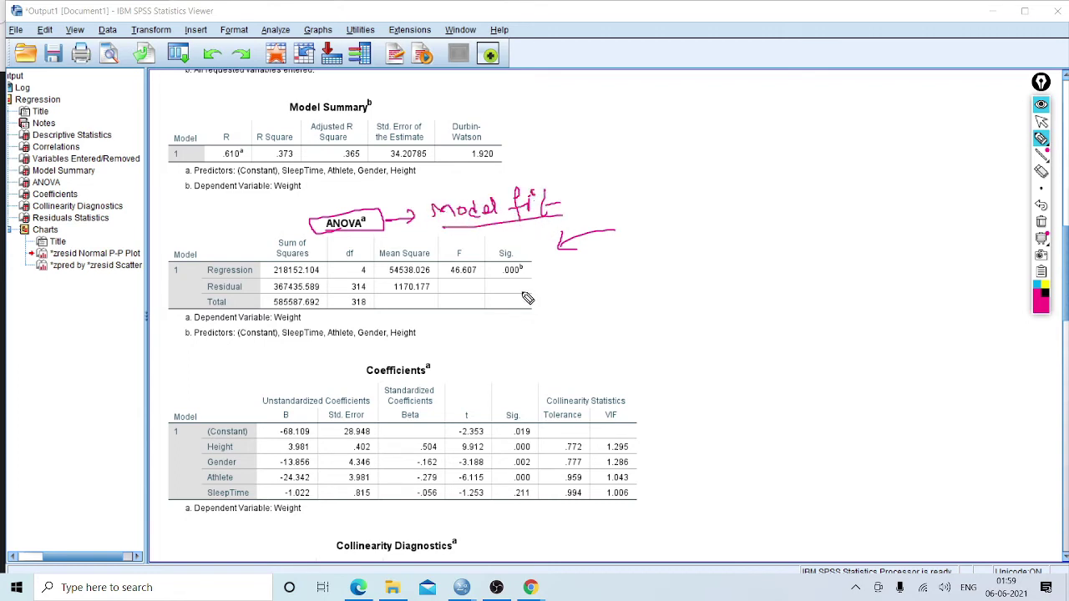
# - Circle the ANOVA Sig. value, draw arrows from it to handwritten "Sig" and "insi", and bracket the "Model fit" note
pyautogui.moveTo(507, 285)
pyautogui.mouseDown()
pyautogui.moveTo(630, 284)
pyautogui.moveTo(603, 299)
pyautogui.moveTo(659, 285)
pyautogui.mouseUp()
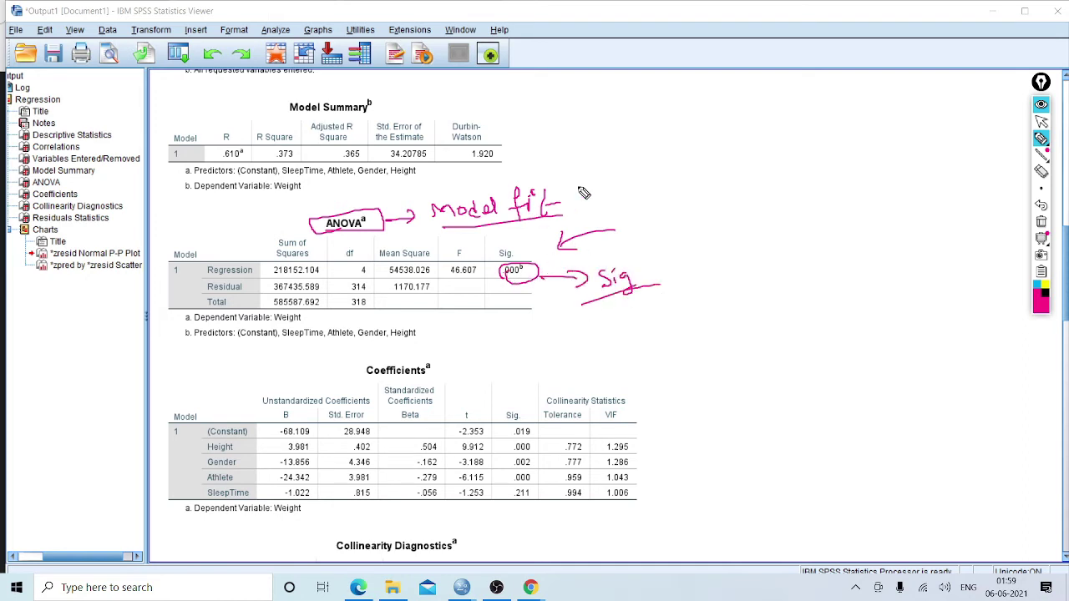
pyautogui.moveTo(589, 178); pyautogui.dragTo(562, 238)
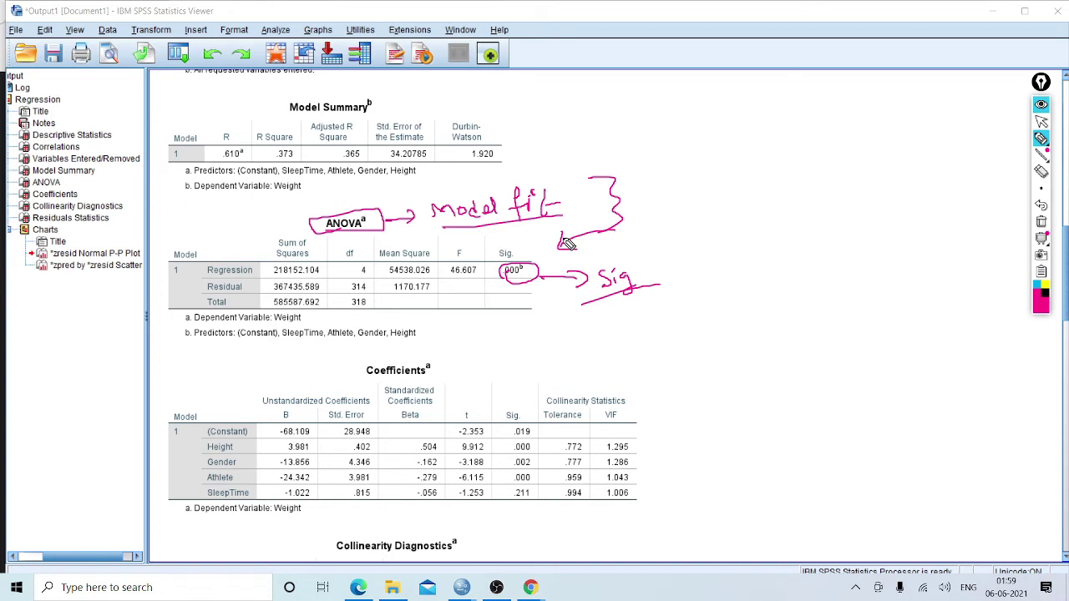
pyautogui.moveTo(622, 321); pyautogui.dragTo(659, 306)
pyautogui.moveTo(526, 281)
pyautogui.mouseDown()
pyautogui.moveTo(566, 313)
pyautogui.moveTo(549, 330)
pyautogui.mouseUp()
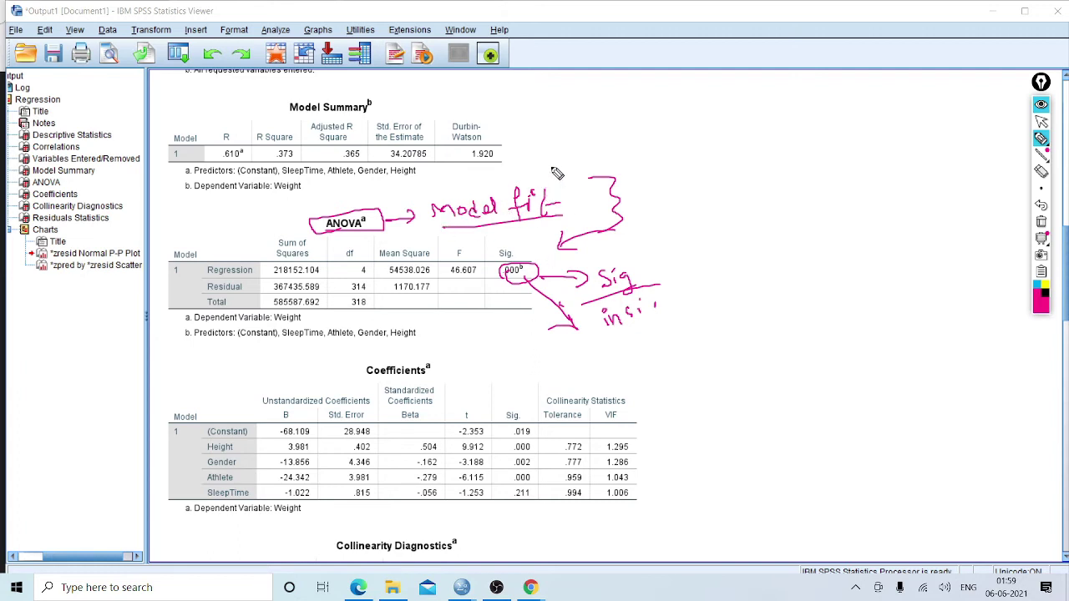
# - Point an arrow at Std. Error of the Estimate in the Model Summary and put parentheses around the "Model fit" note
pyautogui.moveTo(408, 89)
pyautogui.mouseDown()
pyautogui.moveTo(389, 111)
pyautogui.moveTo(411, 99)
pyautogui.mouseUp()
pyautogui.moveTo(433, 193); pyautogui.dragTo(430, 225)
pyautogui.moveTo(545, 174); pyautogui.dragTo(565, 222)
# - Handwrite "H0" and "HA" beside the ANOVA table, each with arrows leading to a blank line, and clear all annotations
pyautogui.moveTo(668, 206)
pyautogui.mouseDown()
pyautogui.moveTo(714, 201)
pyautogui.moveTo(702, 220)
pyautogui.mouseUp()
pyautogui.moveTo(745, 196)
pyautogui.mouseDown()
pyautogui.moveTo(747, 214)
pyautogui.moveTo(772, 209)
pyautogui.mouseUp()
pyautogui.moveTo(683, 249); pyautogui.dragTo(725, 247)
pyautogui.moveTo(703, 237)
pyautogui.mouseDown()
pyautogui.moveTo(715, 260)
pyautogui.moveTo(755, 252)
pyautogui.mouseUp()
pyautogui.moveTo(754, 244); pyautogui.dragTo(755, 262)
pyautogui.moveTo(766, 256); pyautogui.dragTo(769, 262)
pyautogui.moveTo(795, 204)
pyautogui.mouseDown()
pyautogui.moveTo(835, 200)
pyautogui.moveTo(835, 214)
pyautogui.moveTo(931, 193)
pyautogui.mouseUp()
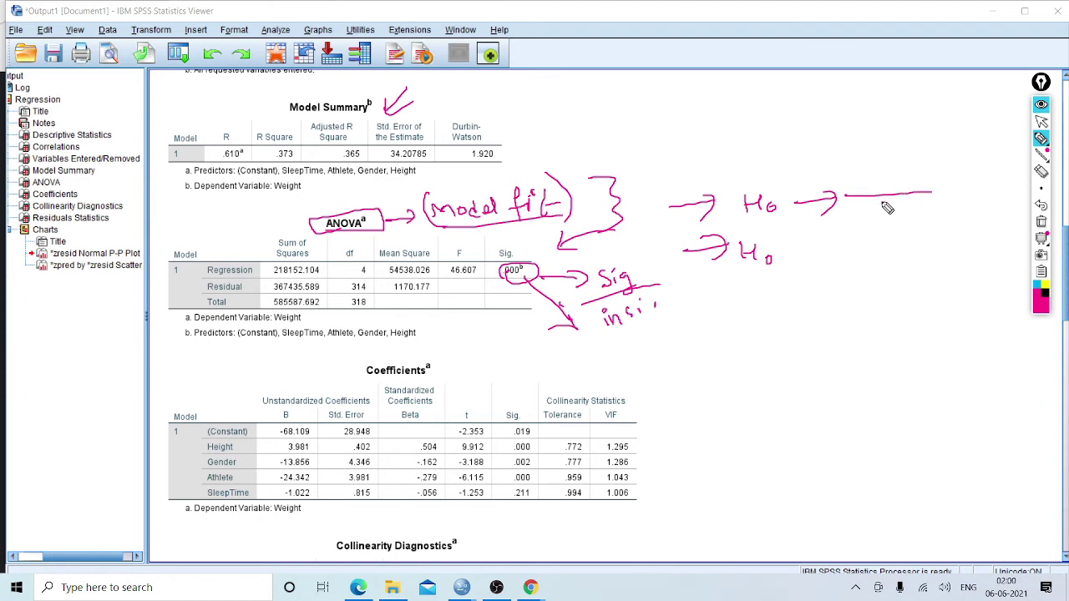
pyautogui.moveTo(767, 274); pyautogui.dragTo(773, 256)
pyautogui.moveTo(774, 255)
pyautogui.mouseDown()
pyautogui.moveTo(782, 272)
pyautogui.moveTo(835, 254)
pyautogui.mouseUp()
pyautogui.moveTo(825, 249)
pyautogui.mouseDown()
pyautogui.moveTo(835, 259)
pyautogui.moveTo(934, 247)
pyautogui.mouseUp()
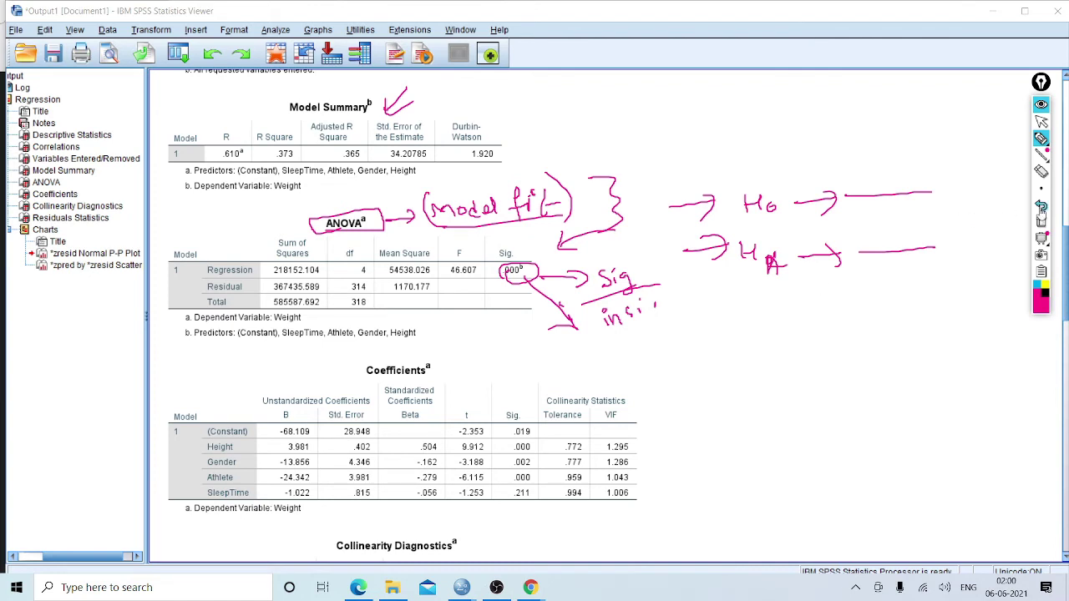
pyautogui.click(1042, 222)
# - Mark the ANOVA sums of squares, mean squares and F value with boxes, an underline and arrows, then clear the annotations
pyautogui.click(1041, 138)
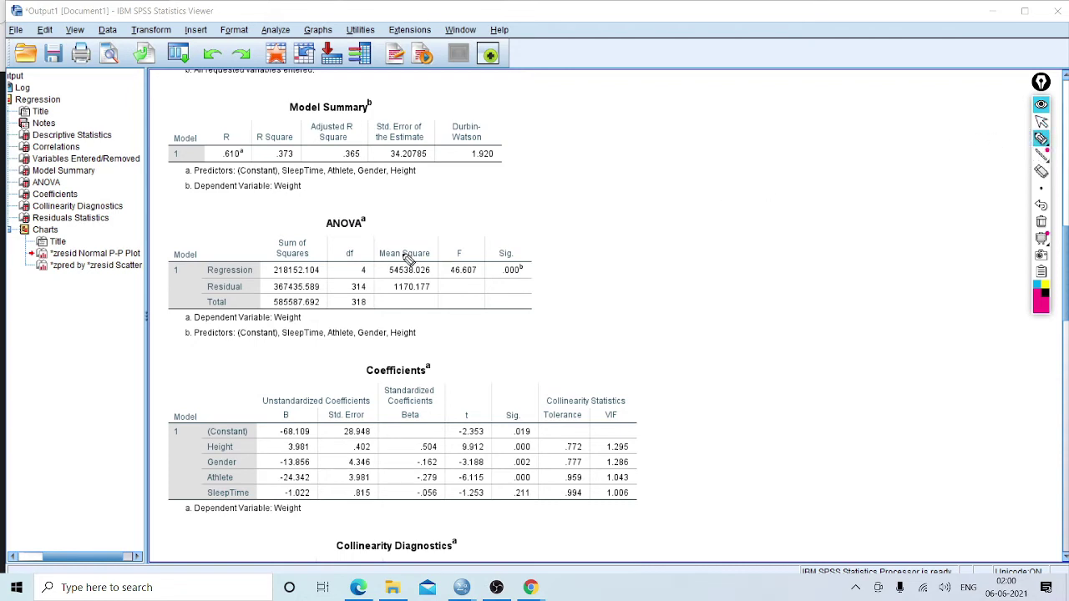
pyautogui.moveTo(269, 276)
pyautogui.mouseDown()
pyautogui.moveTo(321, 276)
pyautogui.moveTo(310, 291)
pyautogui.moveTo(338, 276)
pyautogui.moveTo(269, 274)
pyautogui.moveTo(436, 270)
pyautogui.moveTo(398, 286)
pyautogui.moveTo(436, 284)
pyautogui.moveTo(406, 294)
pyautogui.mouseUp()
pyautogui.moveTo(436, 289); pyautogui.dragTo(451, 270)
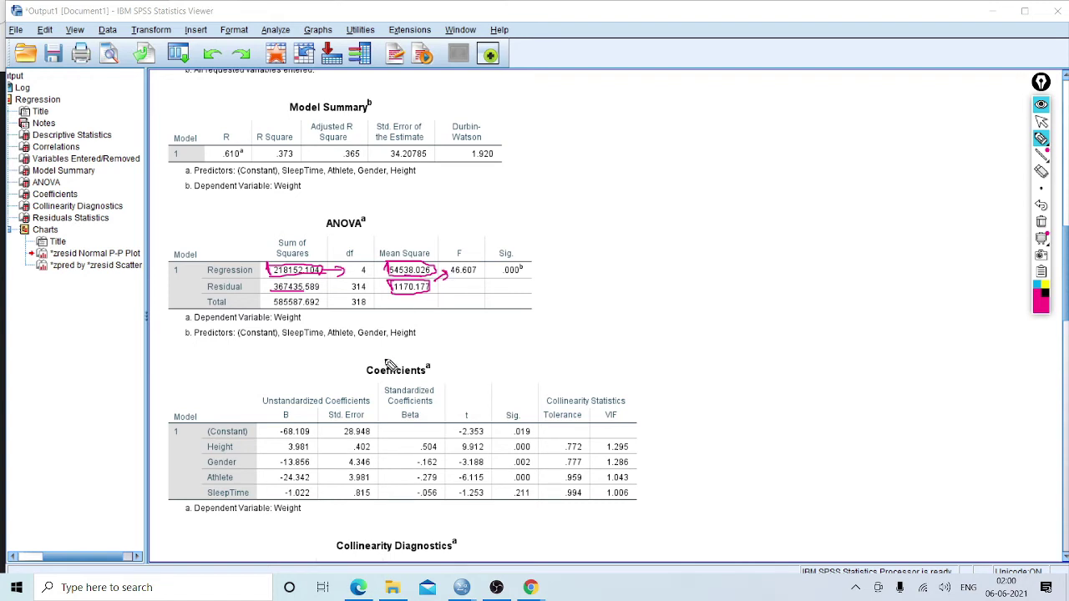
pyautogui.moveTo(464, 283)
pyautogui.mouseDown()
pyautogui.moveTo(489, 282)
pyautogui.moveTo(438, 264)
pyautogui.moveTo(451, 284)
pyautogui.mouseUp()
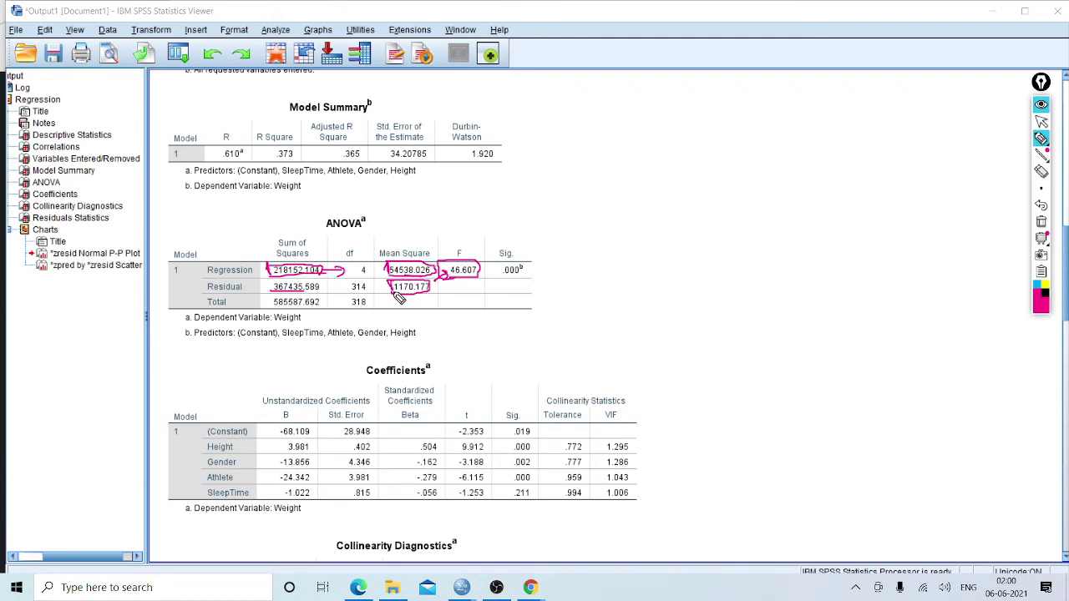
pyautogui.moveTo(644, 229)
pyautogui.mouseDown()
pyautogui.moveTo(541, 247)
pyautogui.moveTo(582, 266)
pyautogui.mouseUp()
pyautogui.click(1041, 222)
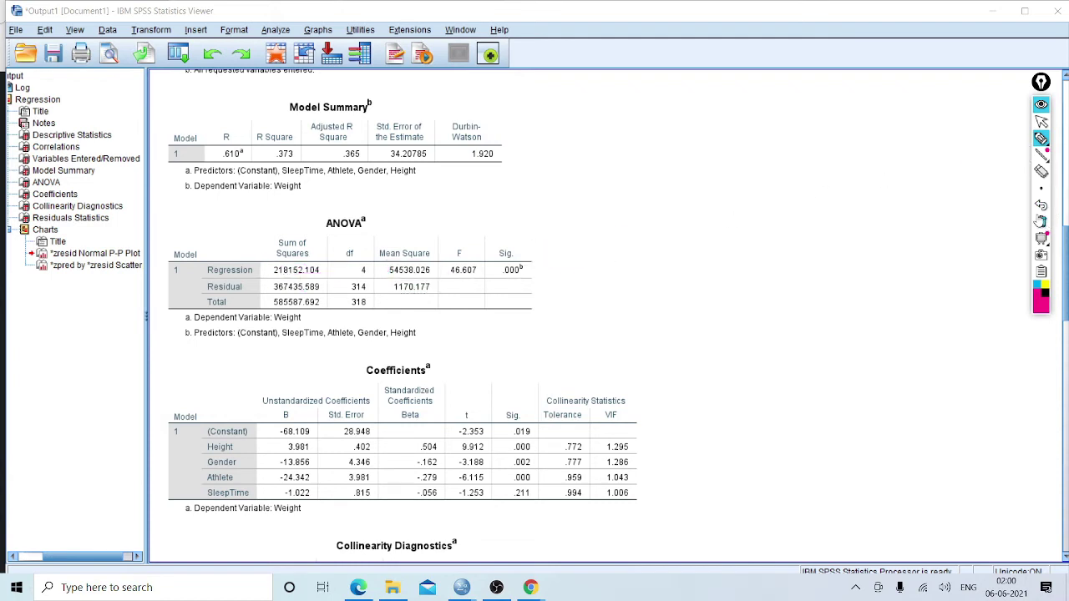
pyautogui.click(1041, 121)
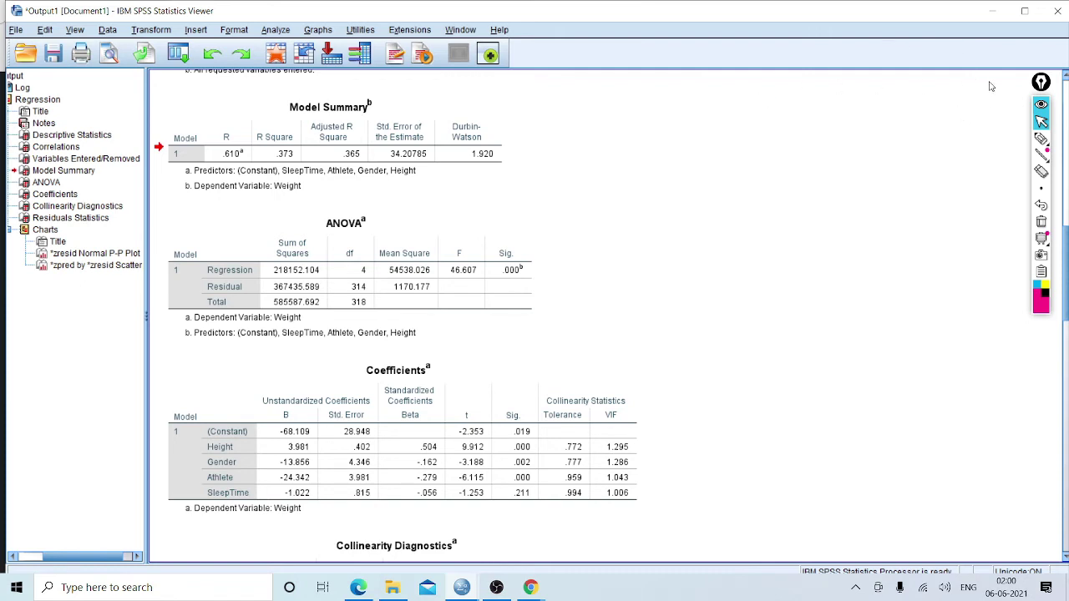
# - Mark R Square, circle the Adjusted R Square value, and draw an arrow from it to a handwritten, circled "36%"
pyautogui.click(1041, 137)
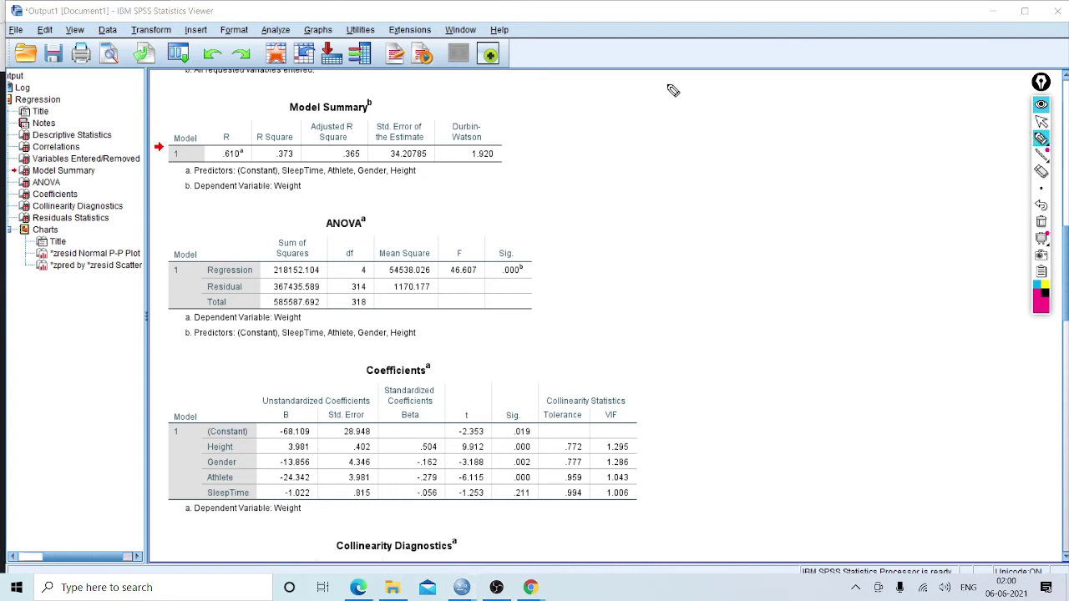
pyautogui.moveTo(272, 149)
pyautogui.mouseDown()
pyautogui.moveTo(291, 142)
pyautogui.moveTo(368, 171)
pyautogui.moveTo(482, 182)
pyautogui.mouseUp()
pyautogui.moveTo(501, 172)
pyautogui.mouseDown()
pyautogui.moveTo(504, 190)
pyautogui.moveTo(553, 188)
pyautogui.moveTo(545, 174)
pyautogui.mouseUp()
pyautogui.click(540, 182)
pyautogui.moveTo(560, 176); pyautogui.dragTo(564, 186)
pyautogui.moveTo(497, 188)
pyautogui.mouseDown()
pyautogui.moveTo(547, 138)
pyautogui.moveTo(489, 161)
pyautogui.mouseUp()
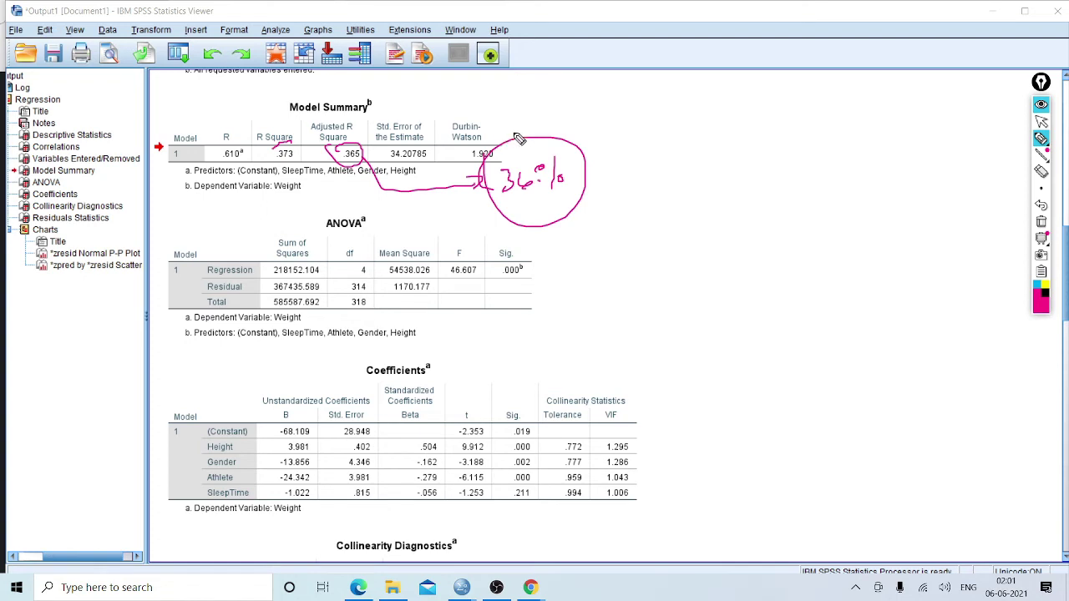
# - Handwrite an underlined "good" above the circled "36%" and point two arrows at the circle
pyautogui.moveTo(544, 105); pyautogui.dragTo(542, 132)
pyautogui.moveTo(542, 132); pyautogui.dragTo(558, 125)
pyautogui.moveTo(570, 89)
pyautogui.mouseDown()
pyautogui.moveTo(559, 98)
pyautogui.moveTo(569, 117)
pyautogui.mouseUp()
pyautogui.moveTo(580, 86); pyautogui.dragTo(581, 87)
pyautogui.moveTo(588, 84); pyautogui.dragTo(605, 75)
pyautogui.moveTo(558, 118); pyautogui.dragTo(611, 94)
pyautogui.moveTo(600, 154)
pyautogui.mouseDown()
pyautogui.moveTo(586, 136)
pyautogui.moveTo(625, 130)
pyautogui.mouseUp()
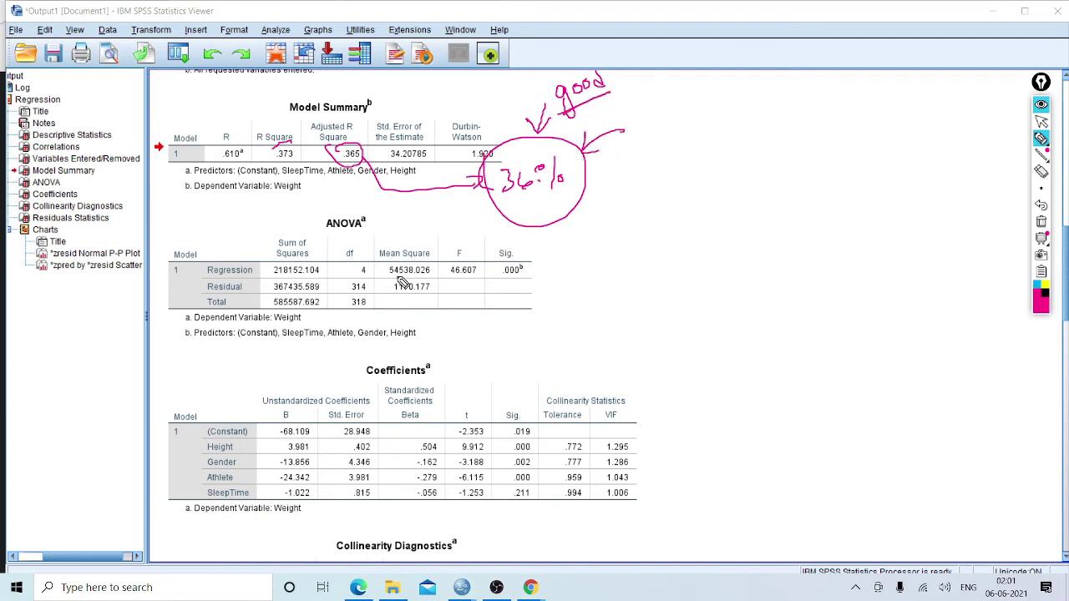
# - Outline the ANOVA table title and put marks beside the Height, Gender and Athlete rows in the Coefficients table
pyautogui.moveTo(326, 233)
pyautogui.mouseDown()
pyautogui.moveTo(374, 233)
pyautogui.moveTo(334, 211)
pyautogui.moveTo(321, 224)
pyautogui.mouseUp()
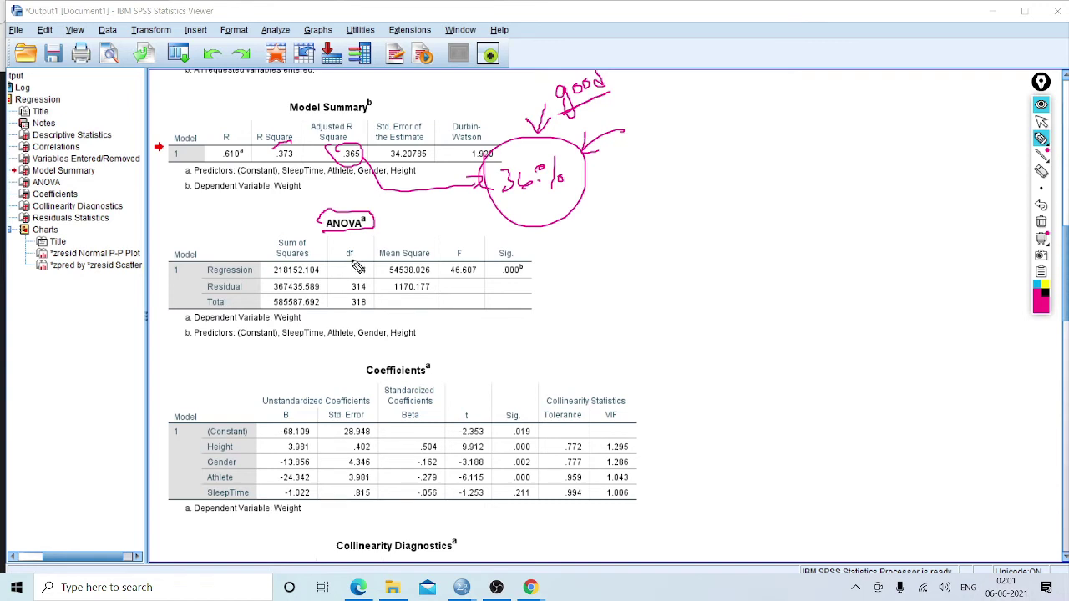
pyautogui.moveTo(368, 224)
pyautogui.mouseDown()
pyautogui.moveTo(377, 234)
pyautogui.moveTo(367, 242)
pyautogui.mouseUp()
pyautogui.moveTo(191, 456)
pyautogui.mouseDown()
pyautogui.moveTo(209, 448)
pyautogui.moveTo(212, 472)
pyautogui.mouseUp()
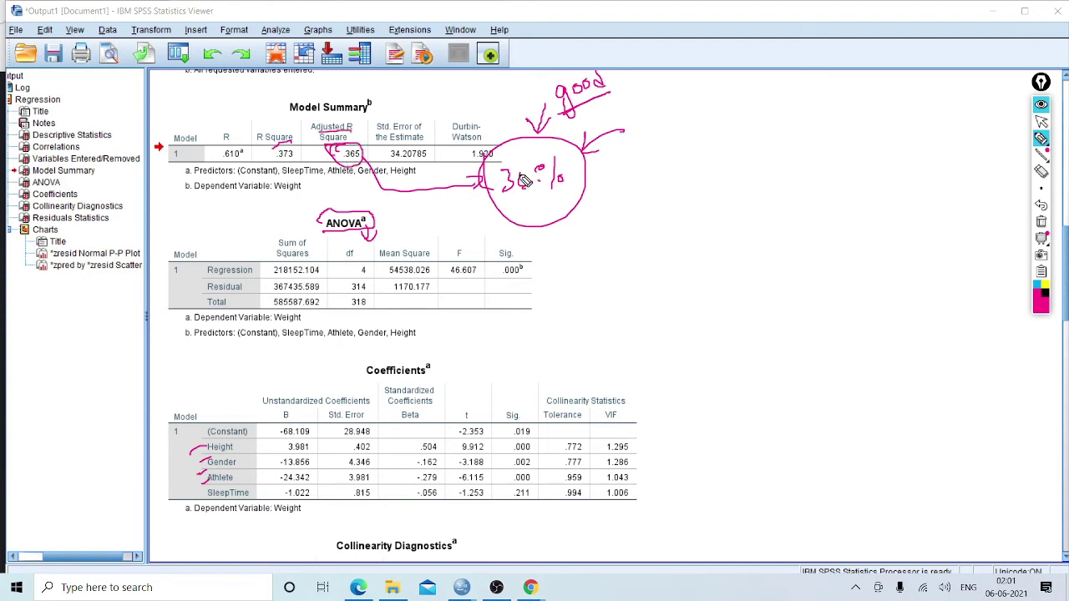
# - Draw a second arrow from the Adjusted R Square value to another handwritten, circled percentage beside the ANOVA table
pyautogui.moveTo(359, 164)
pyautogui.mouseDown()
pyautogui.moveTo(564, 234)
pyautogui.moveTo(597, 225)
pyautogui.moveTo(576, 243)
pyautogui.mouseUp()
pyautogui.moveTo(636, 209)
pyautogui.mouseDown()
pyautogui.moveTo(623, 235)
pyautogui.moveTo(648, 224)
pyautogui.mouseUp()
pyautogui.click(672, 190)
pyautogui.moveTo(615, 184)
pyautogui.mouseDown()
pyautogui.moveTo(612, 196)
pyautogui.moveTo(683, 206)
pyautogui.moveTo(680, 219)
pyautogui.mouseUp()
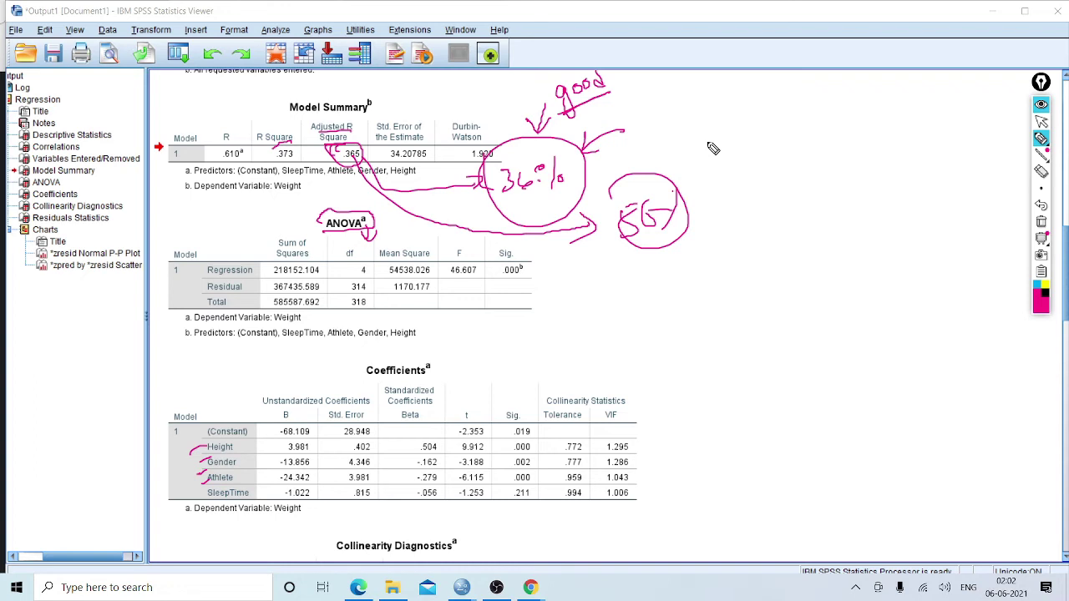
# - Handwrite a circled "30%" with two arrows pointing at it, and clear all annotations
pyautogui.moveTo(785, 140)
pyautogui.mouseDown()
pyautogui.moveTo(785, 162)
pyautogui.moveTo(800, 137)
pyautogui.mouseUp()
pyautogui.moveTo(818, 122)
pyautogui.mouseDown()
pyautogui.moveTo(831, 142)
pyautogui.moveTo(836, 133)
pyautogui.mouseUp()
pyautogui.moveTo(753, 142); pyautogui.dragTo(783, 141)
pyautogui.moveTo(858, 115); pyautogui.dragTo(901, 101)
pyautogui.moveTo(874, 96)
pyautogui.mouseDown()
pyautogui.moveTo(877, 119)
pyautogui.moveTo(874, 105)
pyautogui.moveTo(869, 112)
pyautogui.moveTo(884, 108)
pyautogui.moveTo(867, 116)
pyautogui.mouseUp()
pyautogui.moveTo(868, 161)
pyautogui.mouseDown()
pyautogui.moveTo(864, 154)
pyautogui.moveTo(869, 161)
pyautogui.mouseUp()
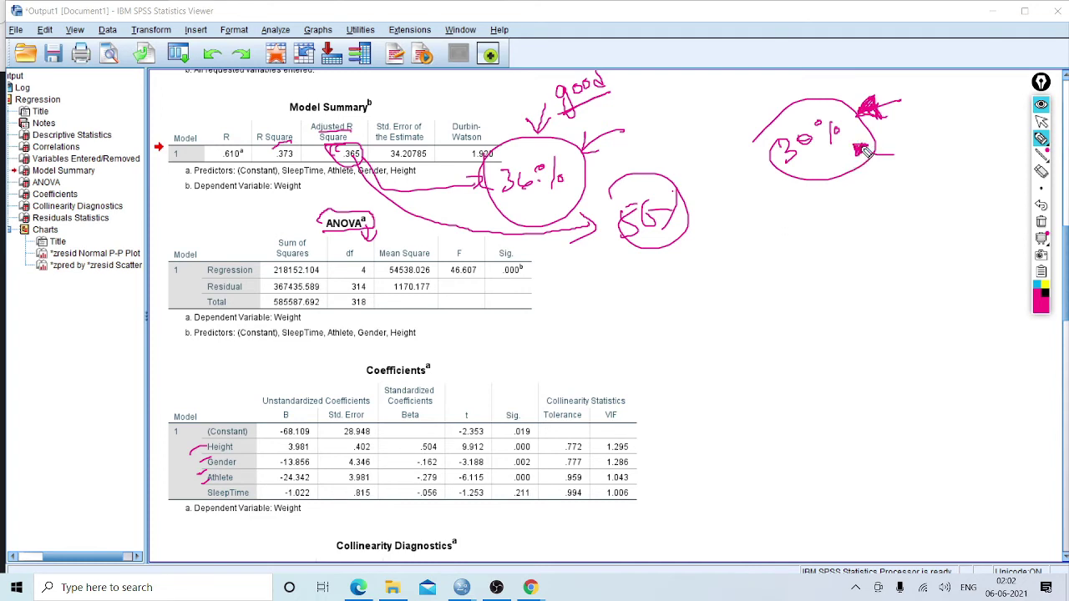
pyautogui.moveTo(874, 157); pyautogui.dragTo(896, 155)
pyautogui.click(1042, 223)
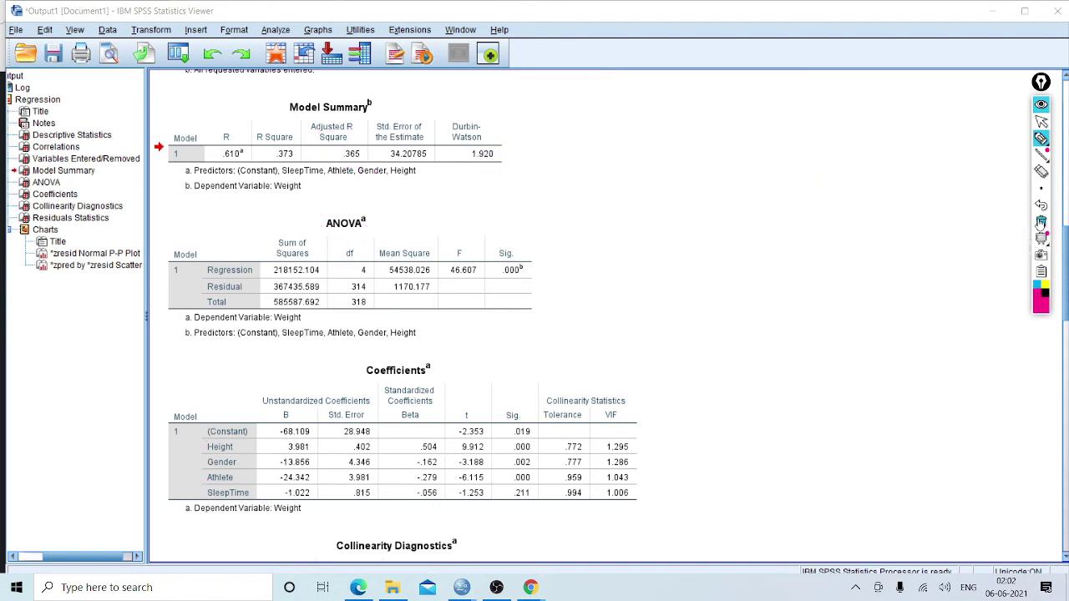
# - Underline the ANOVA title and the Unstandardized Coefficients heading, and circle the Beta and B value columns in the Coefficients table
pyautogui.click(1041, 138)
pyautogui.click(989, 140)
pyautogui.moveTo(319, 234); pyautogui.dragTo(352, 237)
pyautogui.moveTo(420, 448)
pyautogui.mouseDown()
pyautogui.moveTo(441, 439)
pyautogui.moveTo(439, 499)
pyautogui.moveTo(413, 493)
pyautogui.moveTo(424, 443)
pyautogui.mouseUp()
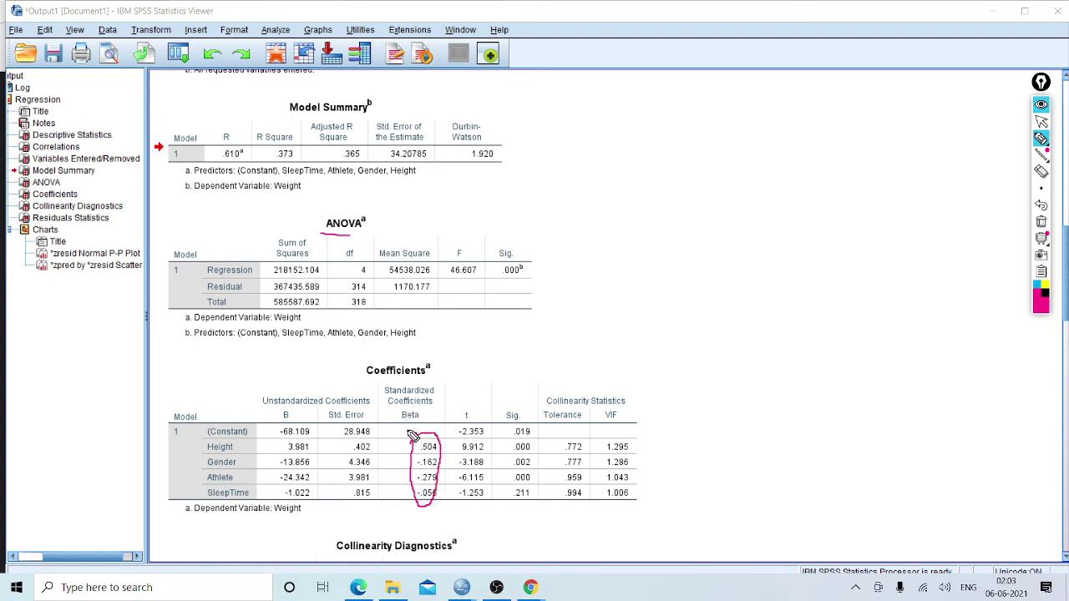
pyautogui.moveTo(262, 407); pyautogui.dragTo(343, 409)
pyautogui.moveTo(272, 413)
pyautogui.mouseDown()
pyautogui.moveTo(311, 443)
pyautogui.moveTo(282, 473)
pyautogui.moveTo(274, 419)
pyautogui.mouseUp()
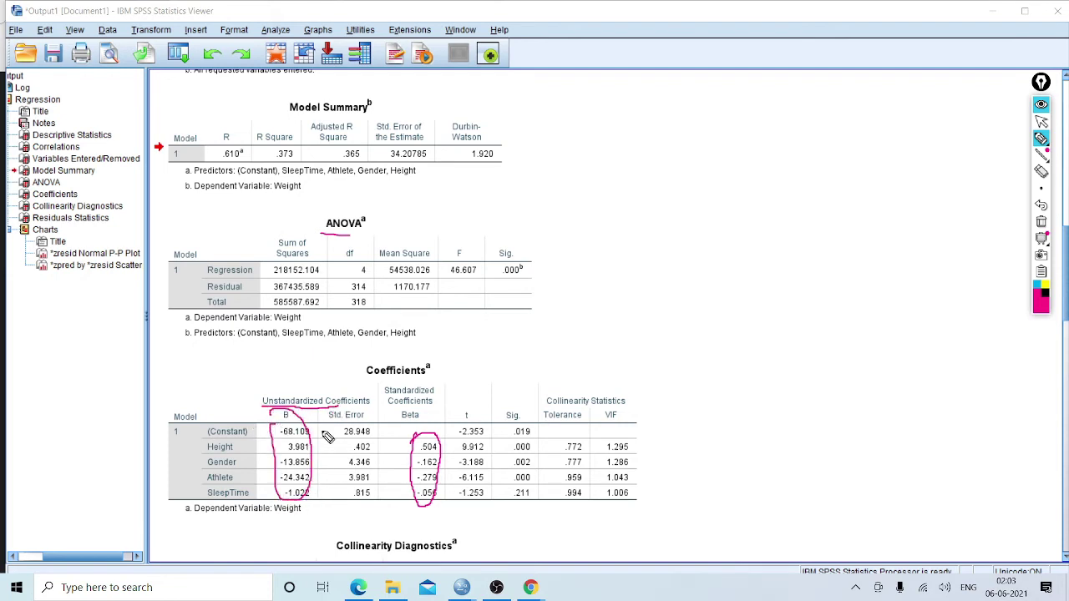
# - Point arrows at the B and Beta columns, then underline and circle the Standardized Coefficients Beta heading
pyautogui.moveTo(440, 410); pyautogui.dragTo(439, 417)
pyautogui.moveTo(386, 396)
pyautogui.mouseDown()
pyautogui.moveTo(442, 400)
pyautogui.moveTo(440, 409)
pyautogui.mouseUp()
pyautogui.moveTo(291, 364)
pyautogui.mouseDown()
pyautogui.moveTo(284, 387)
pyautogui.moveTo(309, 381)
pyautogui.mouseUp()
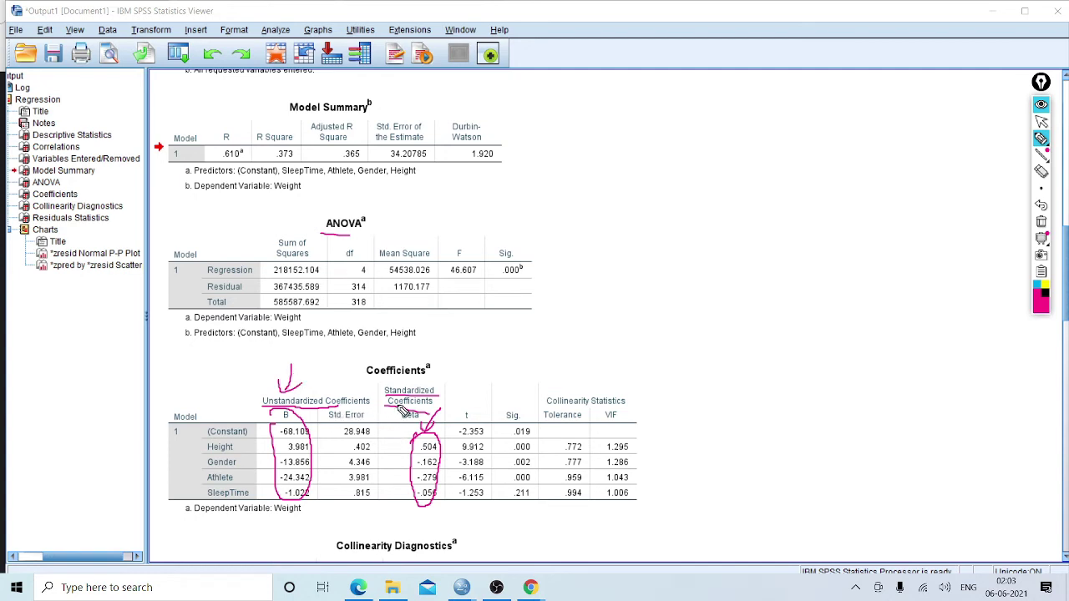
pyautogui.moveTo(392, 420); pyautogui.dragTo(441, 419)
pyautogui.moveTo(463, 377)
pyautogui.mouseDown()
pyautogui.moveTo(426, 436)
pyautogui.moveTo(436, 431)
pyautogui.mouseUp()
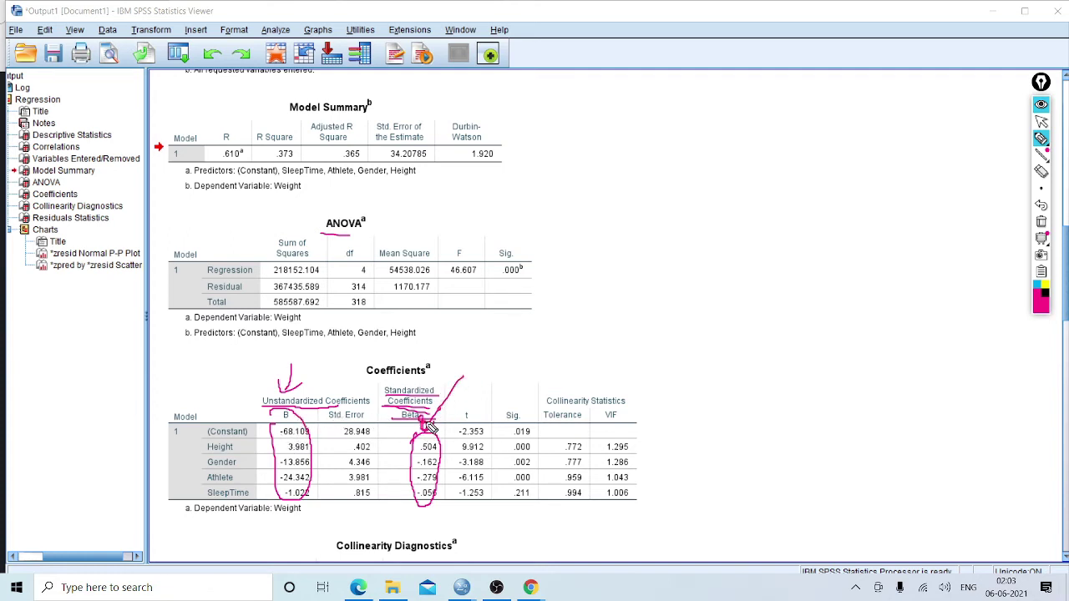
pyautogui.moveTo(399, 401)
pyautogui.mouseDown()
pyautogui.moveTo(386, 386)
pyautogui.moveTo(443, 422)
pyautogui.moveTo(385, 413)
pyautogui.moveTo(407, 385)
pyautogui.moveTo(441, 422)
pyautogui.moveTo(435, 427)
pyautogui.mouseUp()
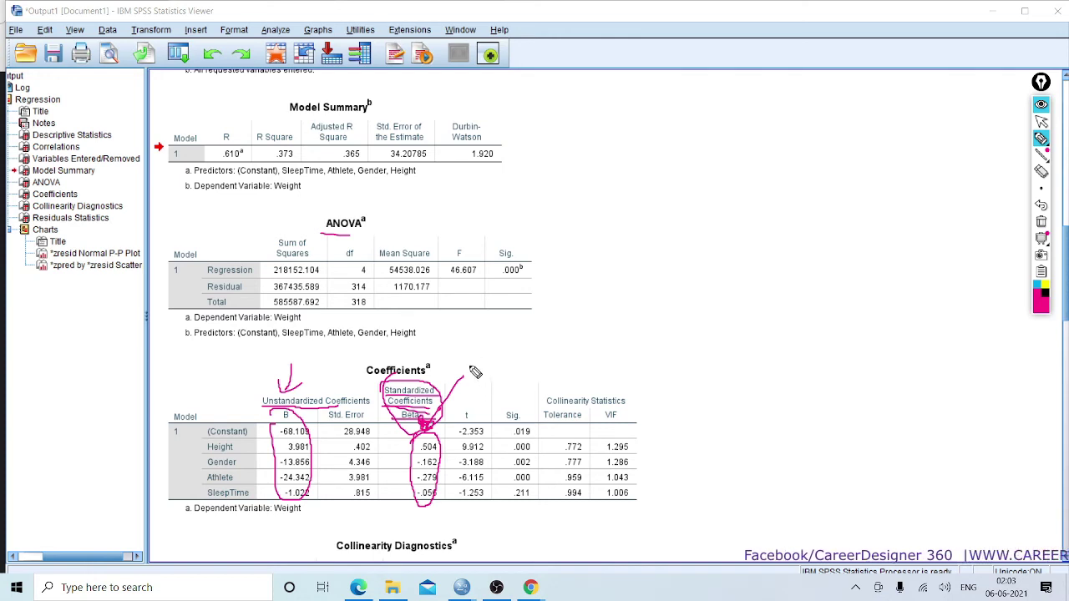
# - Handwrite a double-underlined "Meta An" heading with three branches below it labelled "RM1", "RM2" and "RM3"
pyautogui.moveTo(632, 251)
pyautogui.mouseDown()
pyautogui.moveTo(704, 256)
pyautogui.moveTo(826, 225)
pyautogui.mouseUp()
pyautogui.moveTo(621, 288); pyautogui.dragTo(797, 244)
pyautogui.moveTo(667, 341)
pyautogui.mouseDown()
pyautogui.moveTo(698, 302)
pyautogui.moveTo(774, 334)
pyautogui.mouseUp()
pyautogui.moveTo(697, 303); pyautogui.dragTo(902, 274)
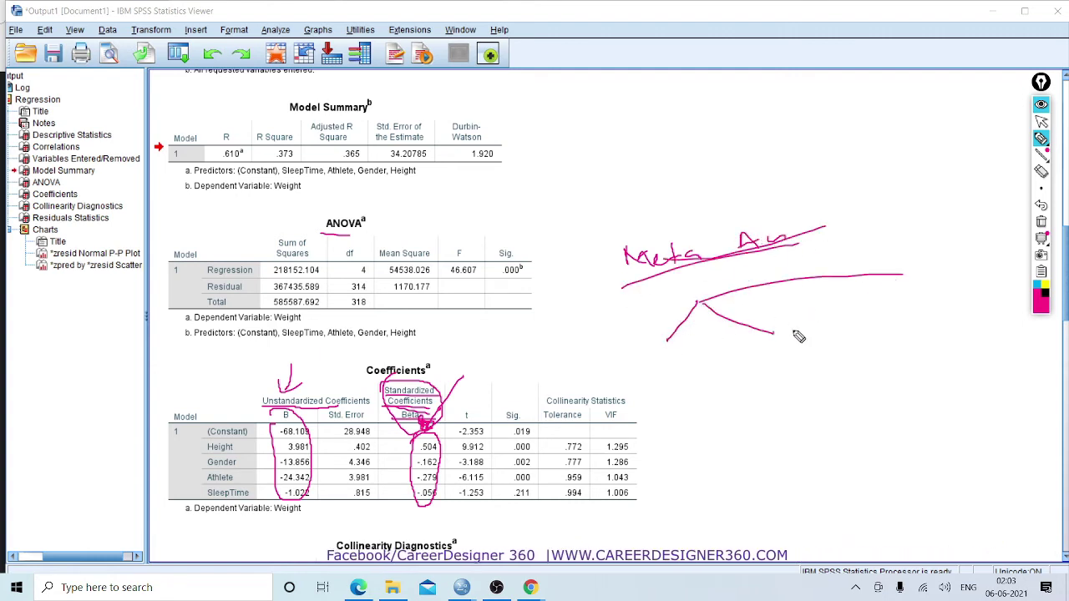
pyautogui.moveTo(654, 367)
pyautogui.mouseDown()
pyautogui.moveTo(683, 366)
pyautogui.moveTo(687, 379)
pyautogui.mouseUp()
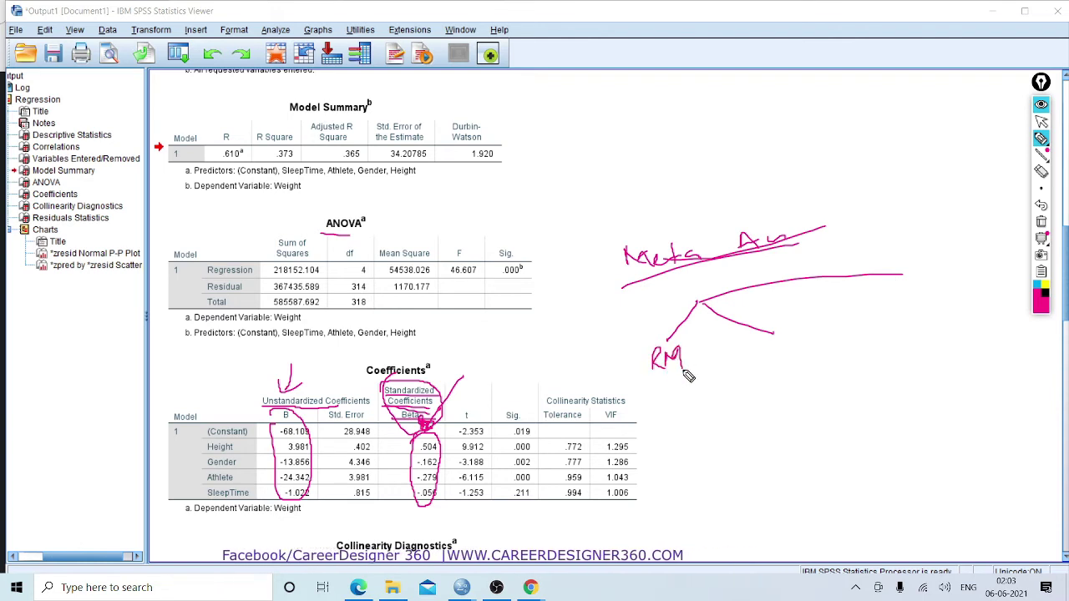
pyautogui.moveTo(764, 341)
pyautogui.mouseDown()
pyautogui.moveTo(792, 365)
pyautogui.moveTo(814, 353)
pyautogui.mouseUp()
pyautogui.moveTo(904, 294); pyautogui.dragTo(954, 292)
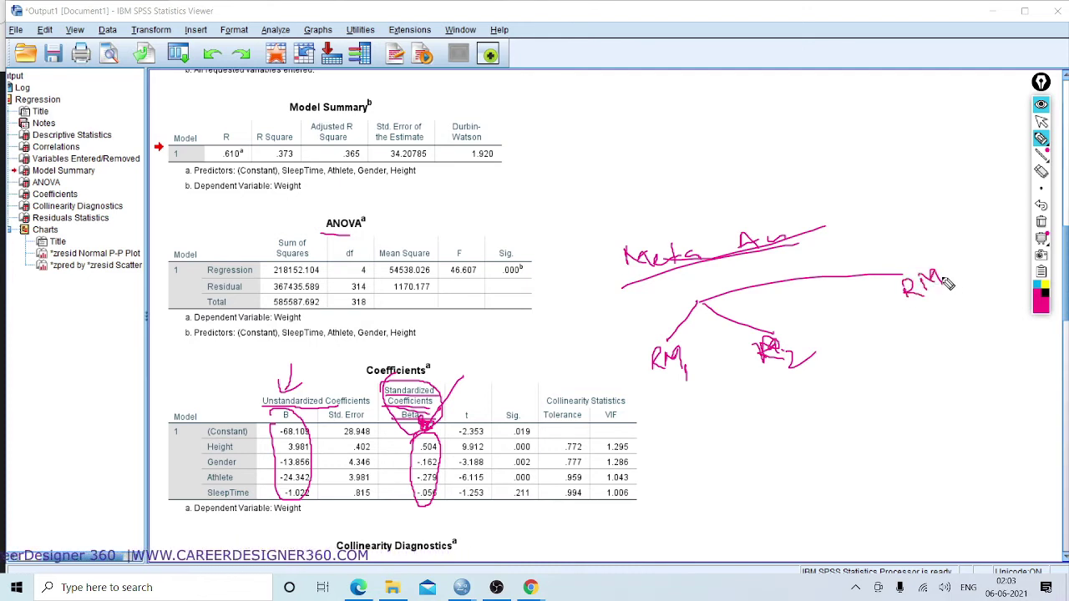
# - Circle the RM1, RM2 and RM3 labels and draw lines from the circles converging on one point below
pyautogui.moveTo(668, 339); pyautogui.dragTo(673, 341)
pyautogui.moveTo(776, 323); pyautogui.dragTo(782, 324)
pyautogui.moveTo(906, 269)
pyautogui.mouseDown()
pyautogui.moveTo(960, 315)
pyautogui.moveTo(892, 270)
pyautogui.mouseUp()
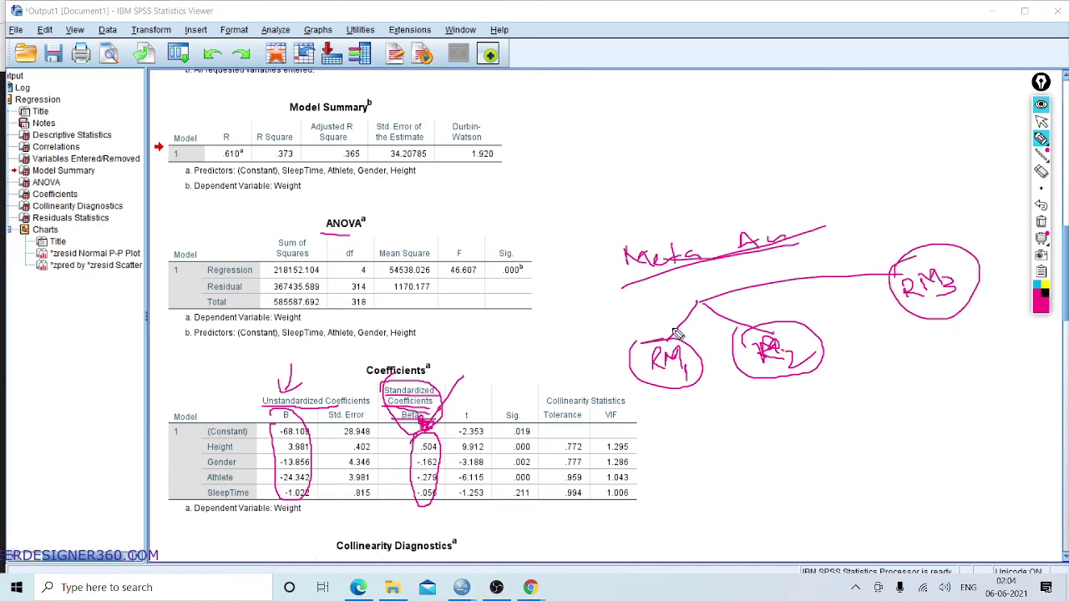
pyautogui.moveTo(699, 389); pyautogui.dragTo(755, 407)
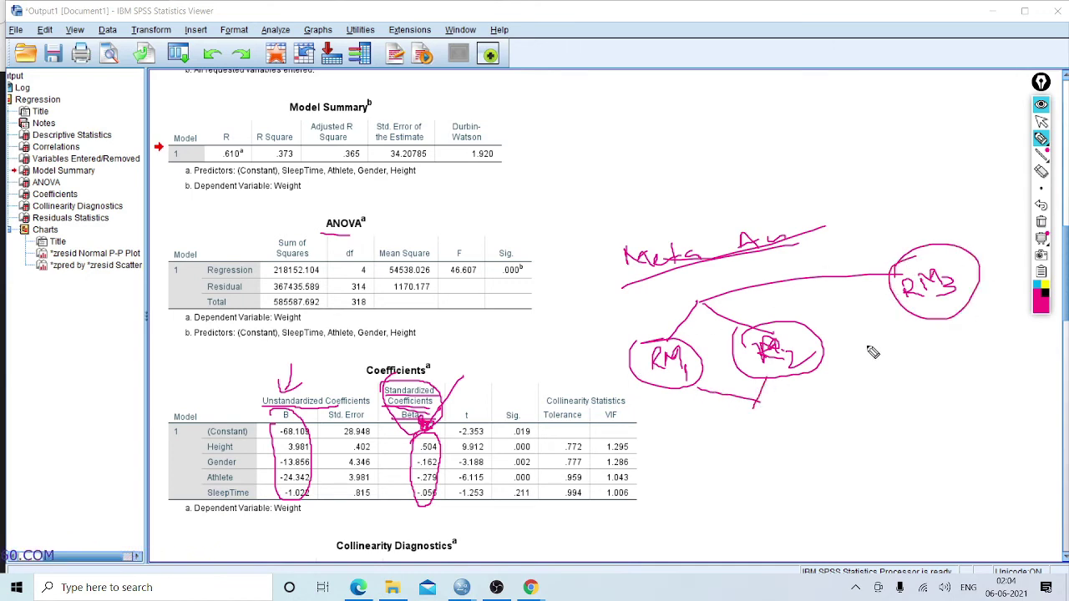
pyautogui.moveTo(924, 320); pyautogui.dragTo(763, 413)
# - Sketch a box filled with scribbled text lines below the converging lines and point an arrow at it
pyautogui.moveTo(733, 452)
pyautogui.mouseDown()
pyautogui.moveTo(803, 431)
pyautogui.moveTo(746, 504)
pyautogui.moveTo(732, 451)
pyautogui.moveTo(806, 461)
pyautogui.mouseUp()
pyautogui.moveTo(760, 489)
pyautogui.mouseDown()
pyautogui.moveTo(813, 466)
pyautogui.moveTo(821, 438)
pyautogui.moveTo(802, 471)
pyautogui.mouseUp()
pyautogui.moveTo(873, 415); pyautogui.dragTo(827, 441)
pyautogui.moveTo(828, 428); pyautogui.dragTo(842, 441)
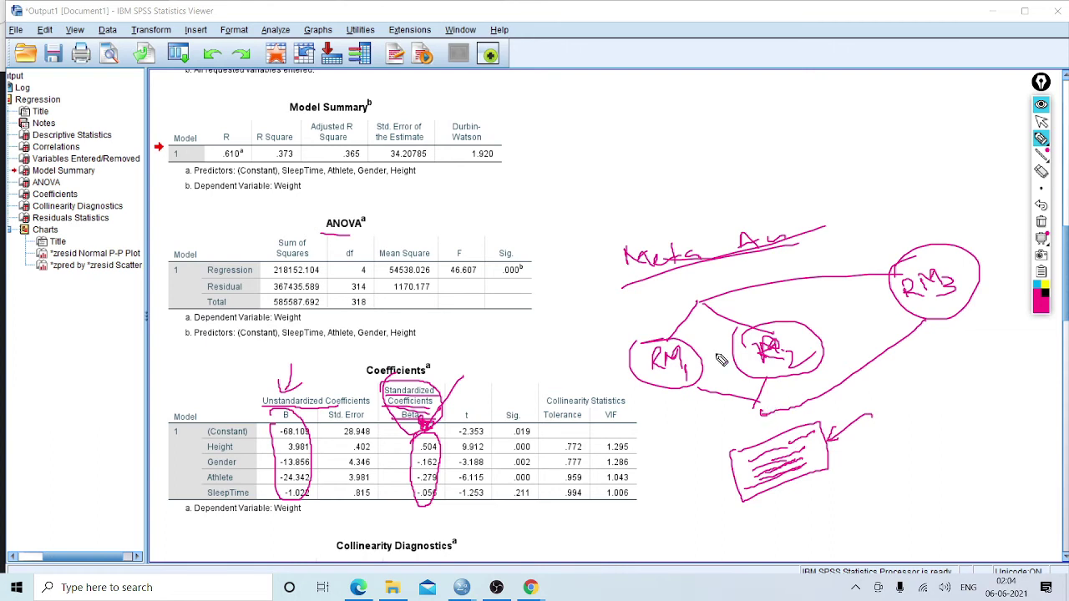
# - Label RM1 "cm", RM2 "m" and RM3 "feet", and add arrows pointing to the circles and unit labels
pyautogui.moveTo(663, 327); pyautogui.dragTo(673, 344)
pyautogui.moveTo(603, 327)
pyautogui.mouseDown()
pyautogui.moveTo(615, 337)
pyautogui.moveTo(628, 329)
pyautogui.mouseUp()
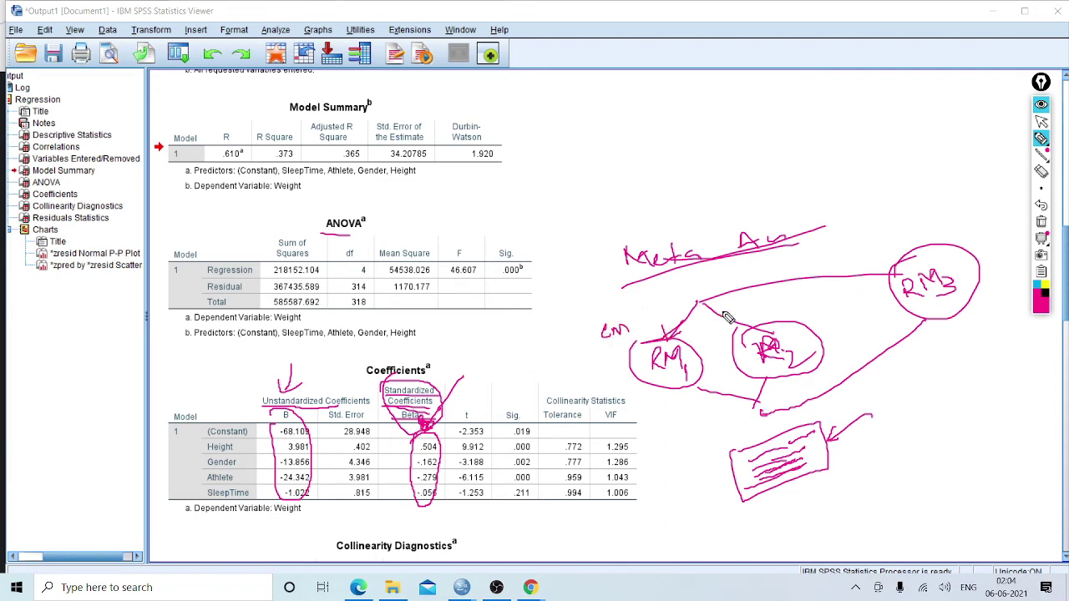
pyautogui.moveTo(921, 227)
pyautogui.mouseDown()
pyautogui.moveTo(933, 244)
pyautogui.moveTo(947, 239)
pyautogui.mouseUp()
pyautogui.moveTo(939, 188); pyautogui.dragTo(940, 218)
pyautogui.moveTo(929, 207); pyautogui.dragTo(952, 208)
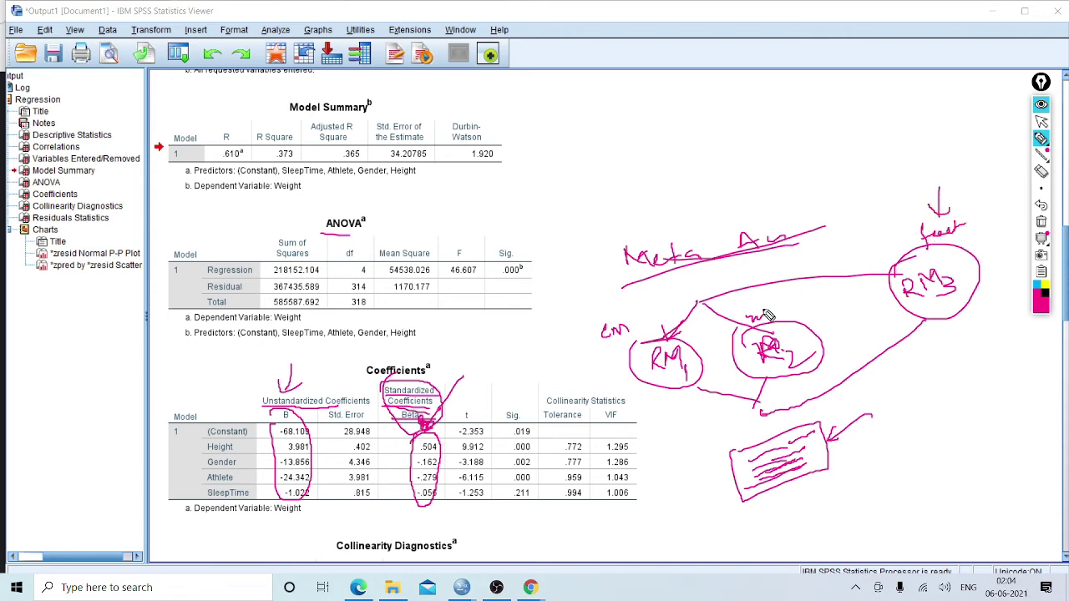
pyautogui.moveTo(773, 320); pyautogui.dragTo(804, 294)
pyautogui.moveTo(626, 318)
pyautogui.mouseDown()
pyautogui.moveTo(643, 308)
pyautogui.moveTo(633, 315)
pyautogui.mouseUp()
# - Draw arrows from the RM1, RM2 and RM3 circles toward the sketched box
pyautogui.moveTo(679, 392); pyautogui.dragTo(725, 410)
pyautogui.moveTo(770, 384)
pyautogui.mouseDown()
pyautogui.moveTo(752, 411)
pyautogui.moveTo(772, 398)
pyautogui.mouseUp()
pyautogui.moveTo(942, 320)
pyautogui.mouseDown()
pyautogui.moveTo(797, 407)
pyautogui.moveTo(829, 399)
pyautogui.mouseUp()
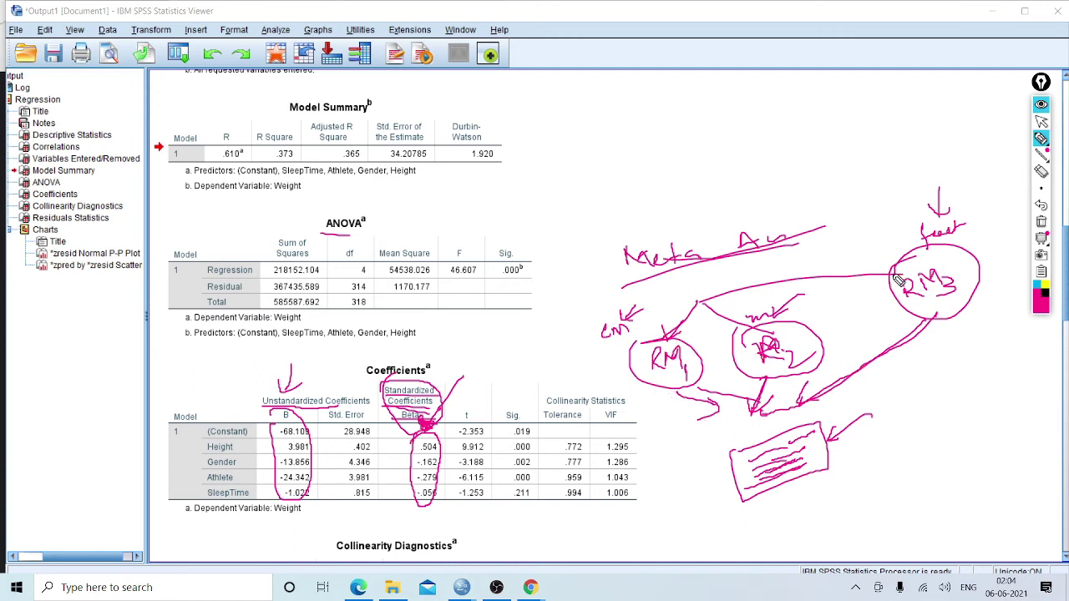
# - In light blue, write "0.5" for RM1, "0.3" for RM2 and a decimal for RM3, and underline Height's Beta value
pyautogui.click(1035, 287)
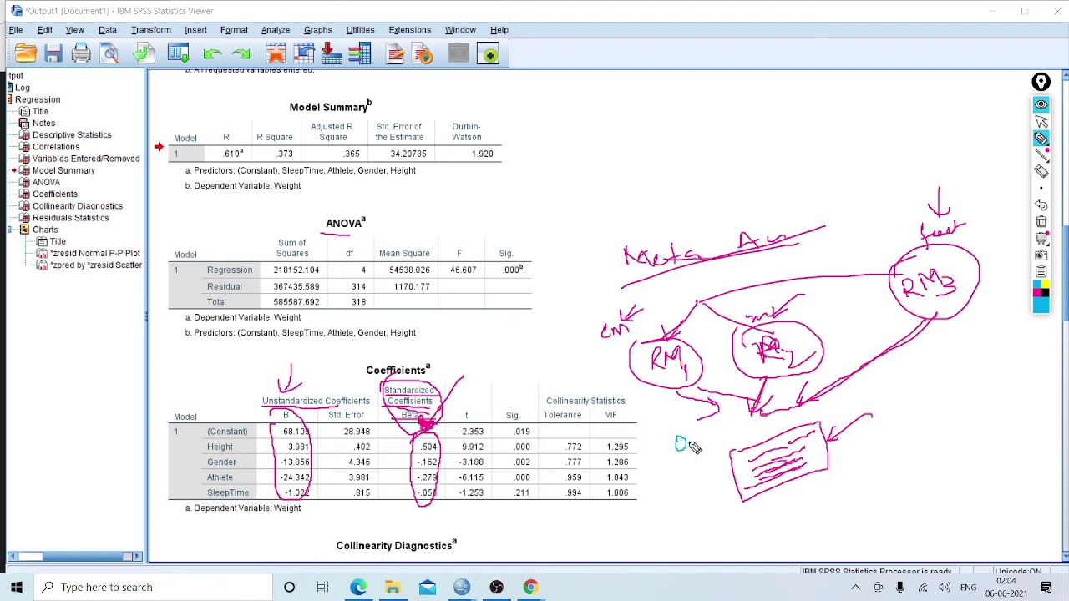
pyautogui.click(688, 446)
pyautogui.moveTo(705, 433); pyautogui.dragTo(698, 447)
pyautogui.moveTo(447, 457); pyautogui.dragTo(420, 460)
pyautogui.moveTo(820, 349)
pyautogui.mouseDown()
pyautogui.moveTo(825, 361)
pyautogui.moveTo(845, 354)
pyautogui.mouseUp()
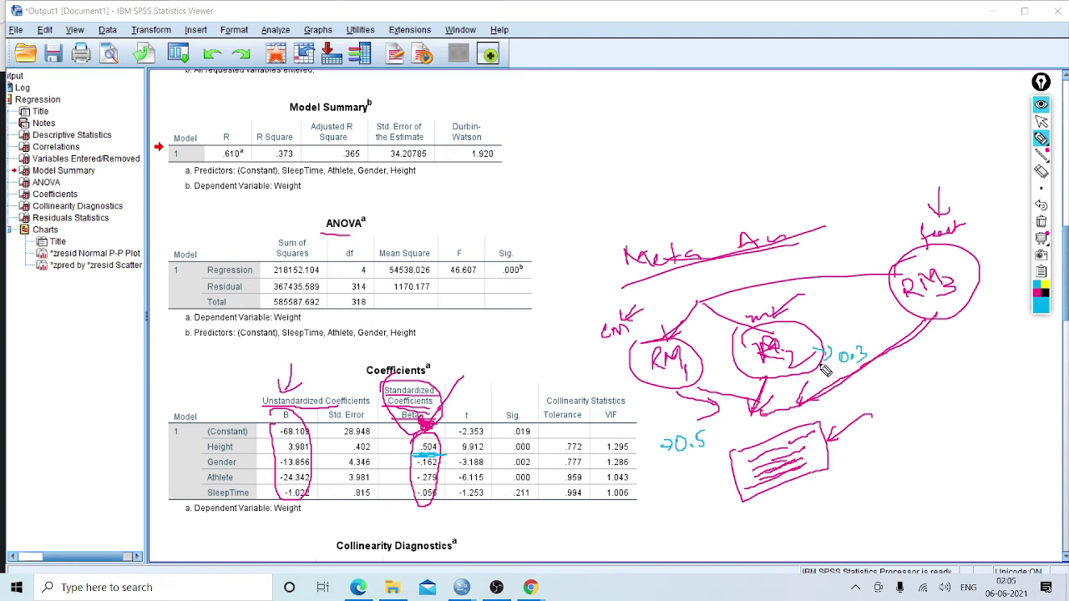
pyautogui.moveTo(967, 306)
pyautogui.mouseDown()
pyautogui.moveTo(977, 316)
pyautogui.moveTo(967, 340)
pyautogui.moveTo(986, 355)
pyautogui.mouseUp()
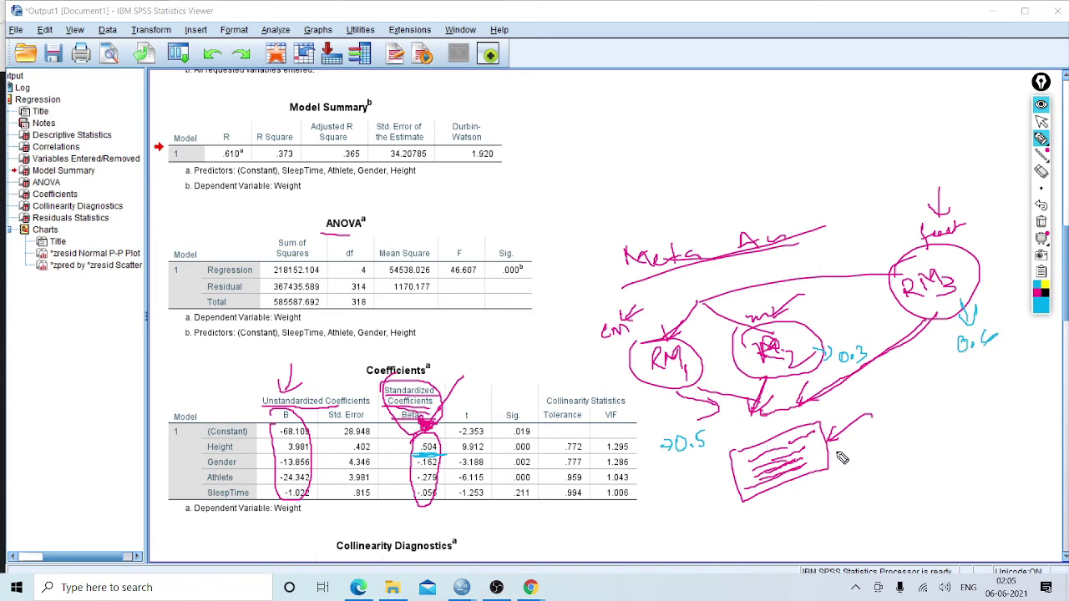
# - Add light blue arrows at the sketched box and RM3, and circle the three blue coefficient values
pyautogui.moveTo(869, 418)
pyautogui.mouseDown()
pyautogui.moveTo(820, 447)
pyautogui.moveTo(857, 425)
pyautogui.mouseUp()
pyautogui.moveTo(872, 204)
pyautogui.mouseDown()
pyautogui.moveTo(886, 244)
pyautogui.moveTo(895, 216)
pyautogui.mouseUp()
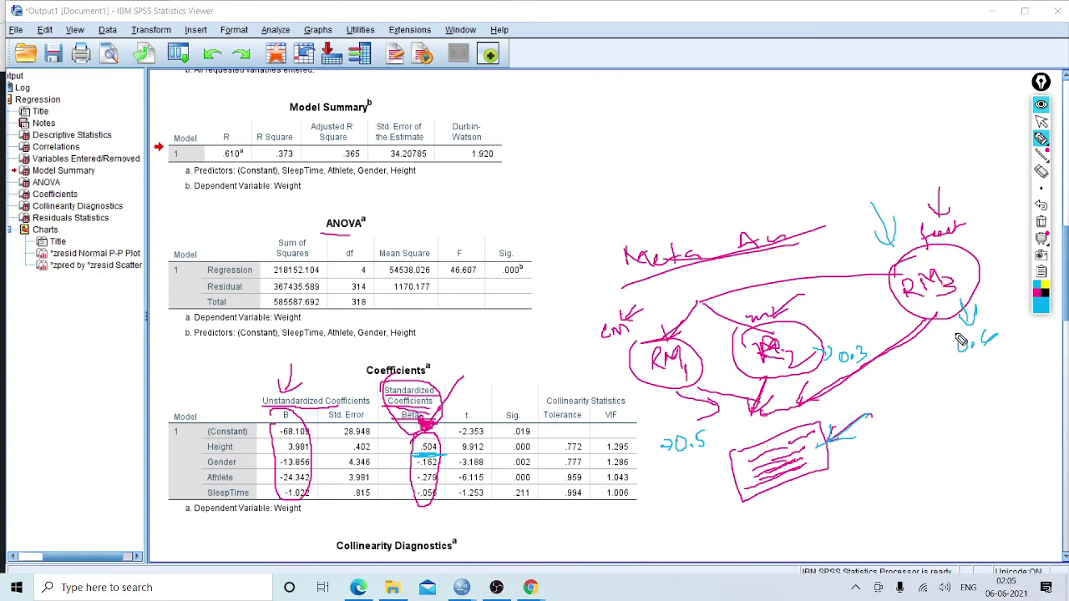
pyautogui.moveTo(958, 361)
pyautogui.mouseDown()
pyautogui.moveTo(1012, 341)
pyautogui.moveTo(952, 327)
pyautogui.moveTo(976, 368)
pyautogui.moveTo(1003, 360)
pyautogui.moveTo(1014, 336)
pyautogui.moveTo(960, 330)
pyautogui.moveTo(954, 360)
pyautogui.moveTo(1004, 359)
pyautogui.moveTo(991, 326)
pyautogui.moveTo(948, 347)
pyautogui.moveTo(984, 365)
pyautogui.moveTo(1012, 333)
pyautogui.moveTo(981, 321)
pyautogui.moveTo(979, 349)
pyautogui.mouseUp()
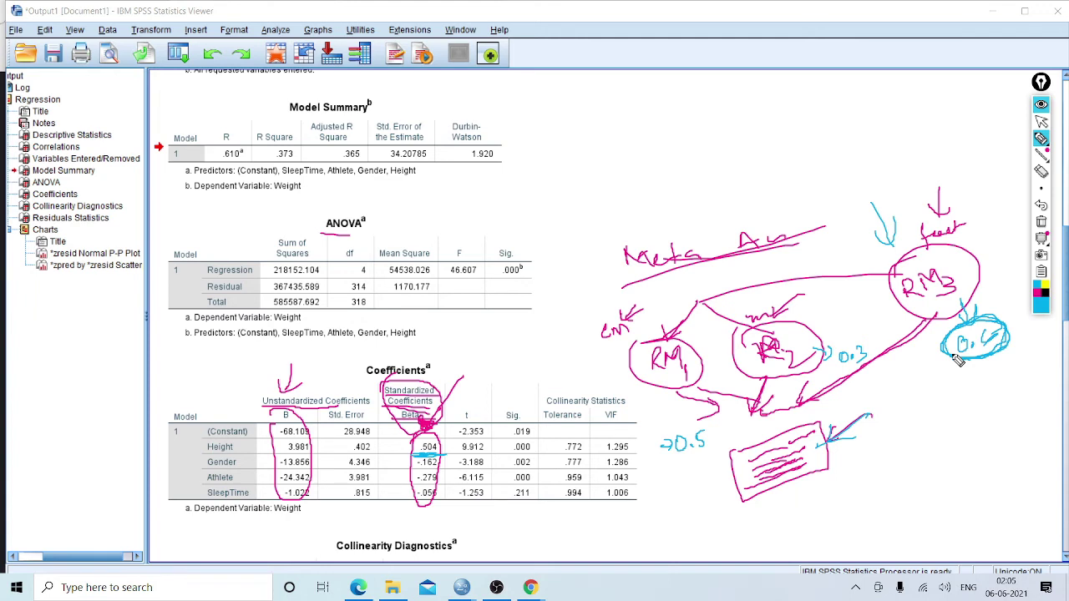
pyautogui.moveTo(926, 359); pyautogui.dragTo(960, 339)
pyautogui.moveTo(846, 359)
pyautogui.mouseDown()
pyautogui.moveTo(833, 345)
pyautogui.moveTo(876, 385)
pyautogui.moveTo(832, 349)
pyautogui.mouseUp()
pyautogui.moveTo(666, 440)
pyautogui.mouseDown()
pyautogui.moveTo(689, 424)
pyautogui.moveTo(712, 466)
pyautogui.moveTo(659, 440)
pyautogui.mouseUp()
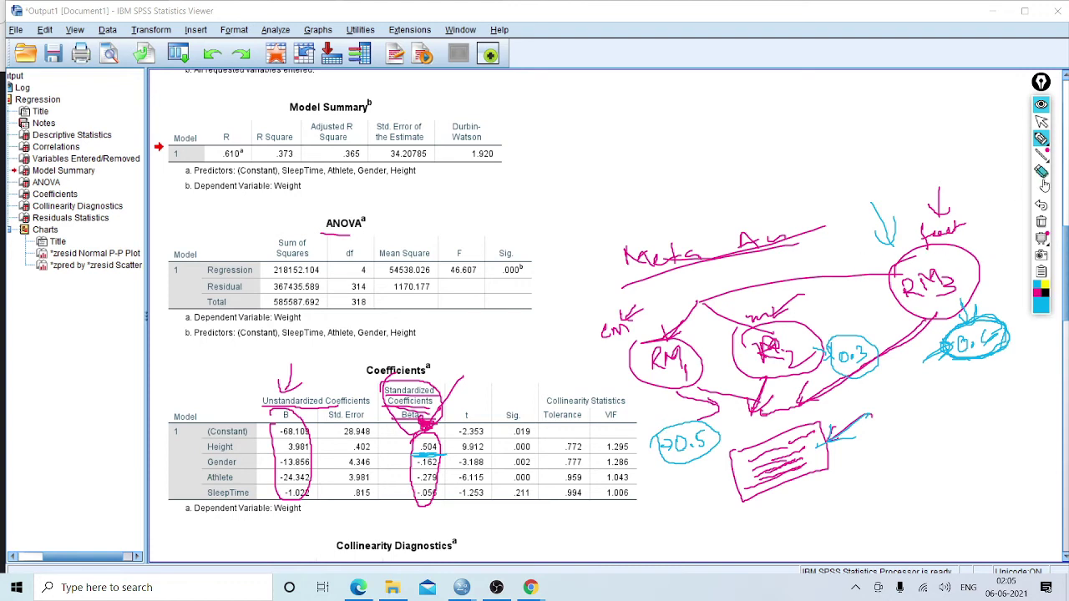
# - Erase the "Meta An" and "cm" notes and write "3.2", "3.8" and a circled "5.3" in black above the RM circles
pyautogui.click(1040, 171)
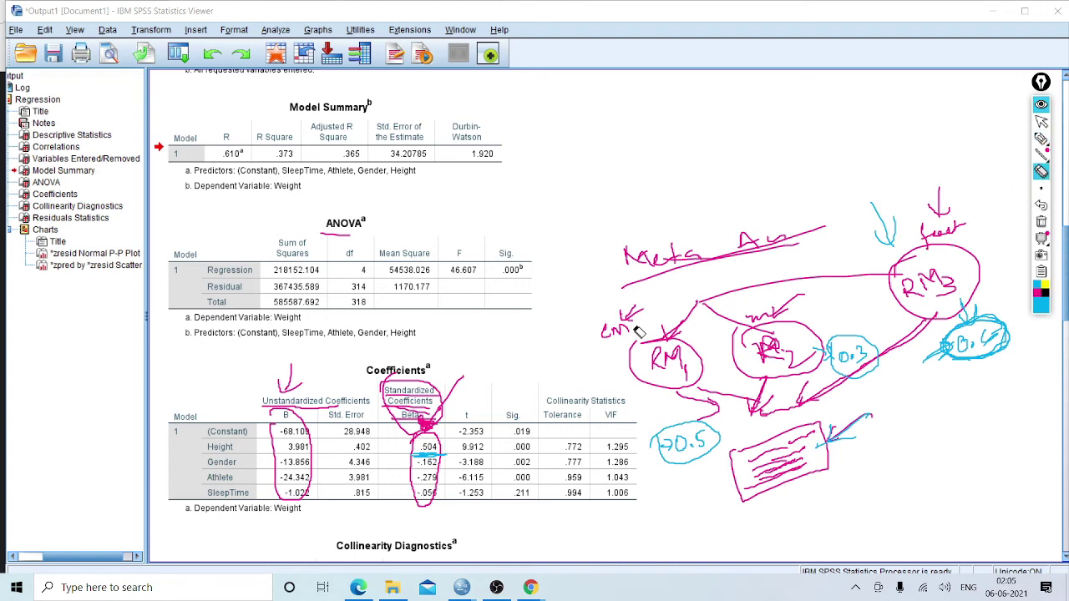
pyautogui.moveTo(633, 317)
pyautogui.mouseDown()
pyautogui.moveTo(614, 322)
pyautogui.moveTo(790, 236)
pyautogui.mouseUp()
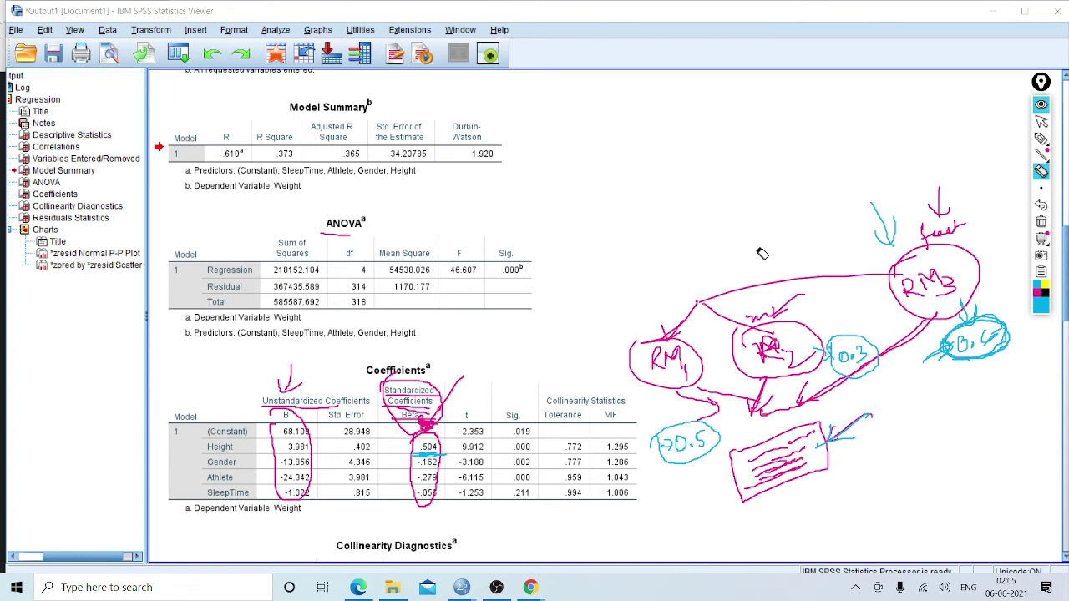
pyautogui.click(1038, 294)
pyautogui.click(1040, 138)
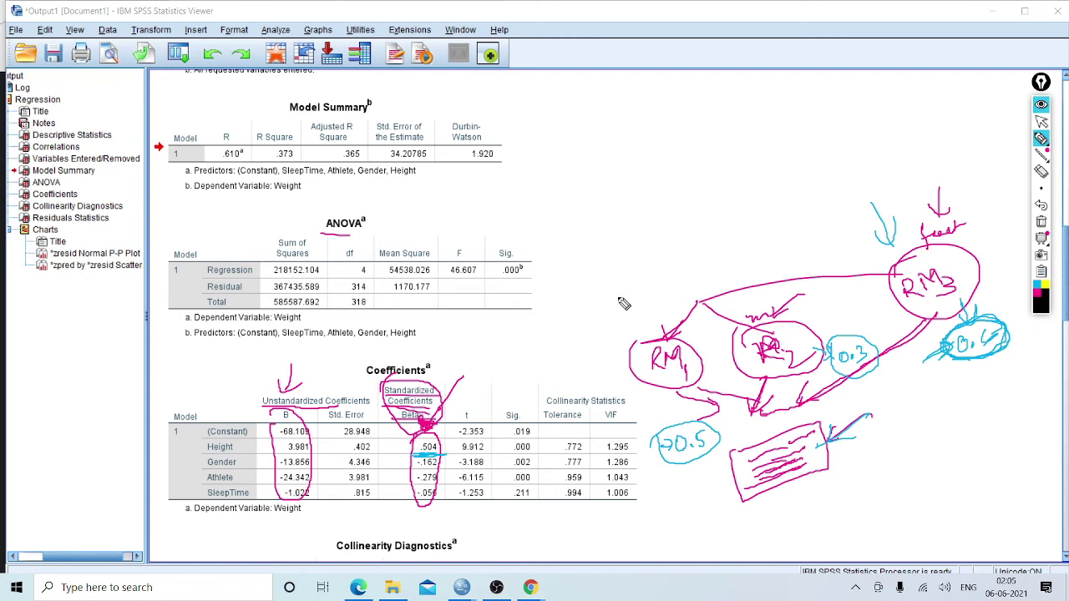
pyautogui.moveTo(613, 282)
pyautogui.mouseDown()
pyautogui.moveTo(617, 296)
pyautogui.moveTo(648, 285)
pyautogui.mouseUp()
pyautogui.moveTo(735, 221)
pyautogui.mouseDown()
pyautogui.moveTo(738, 239)
pyautogui.moveTo(773, 227)
pyautogui.moveTo(768, 215)
pyautogui.mouseUp()
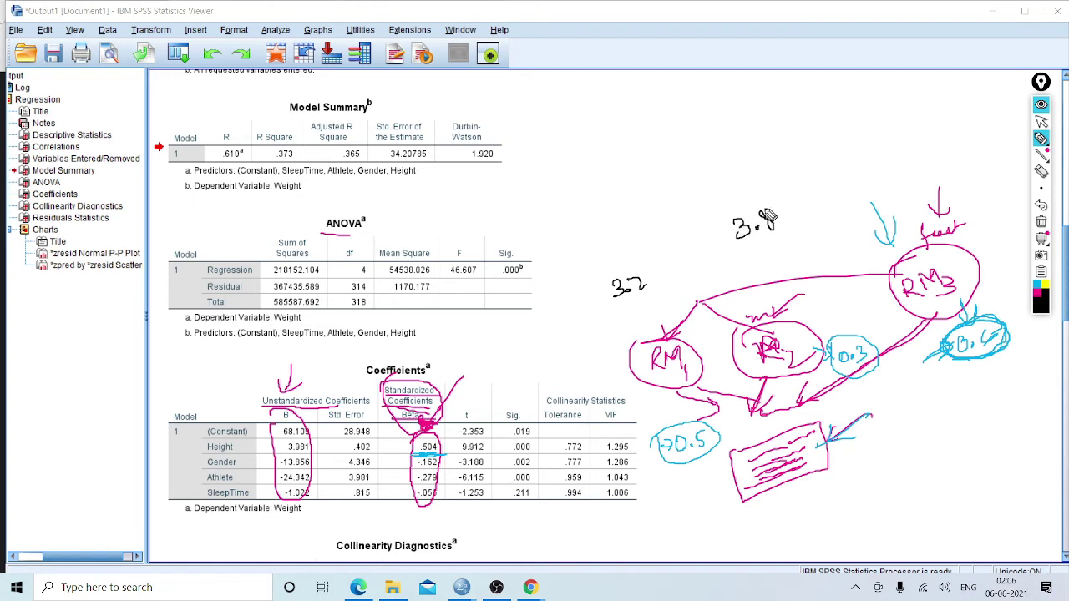
pyautogui.moveTo(875, 149)
pyautogui.mouseDown()
pyautogui.moveTo(873, 164)
pyautogui.moveTo(922, 151)
pyautogui.moveTo(910, 163)
pyautogui.moveTo(886, 122)
pyautogui.moveTo(944, 149)
pyautogui.moveTo(887, 190)
pyautogui.moveTo(852, 151)
pyautogui.mouseUp()
pyautogui.click(903, 162)
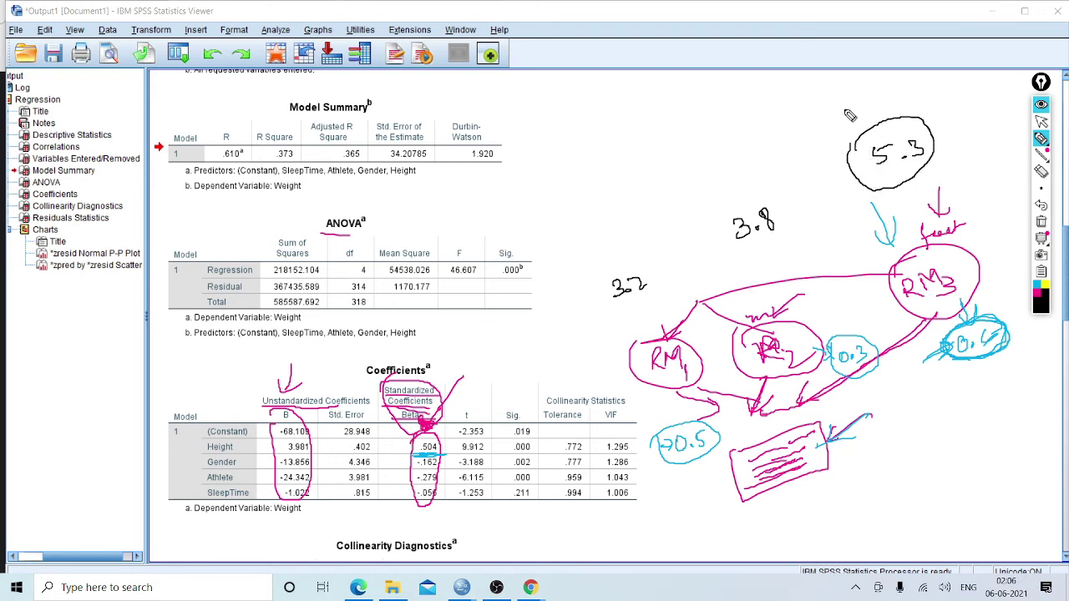
# - Draw black arrows with filled heads pointing at the circled "5.3" and at "3.8"
pyautogui.moveTo(855, 99); pyautogui.dragTo(863, 111)
pyautogui.moveTo(874, 96); pyautogui.dragTo(863, 111)
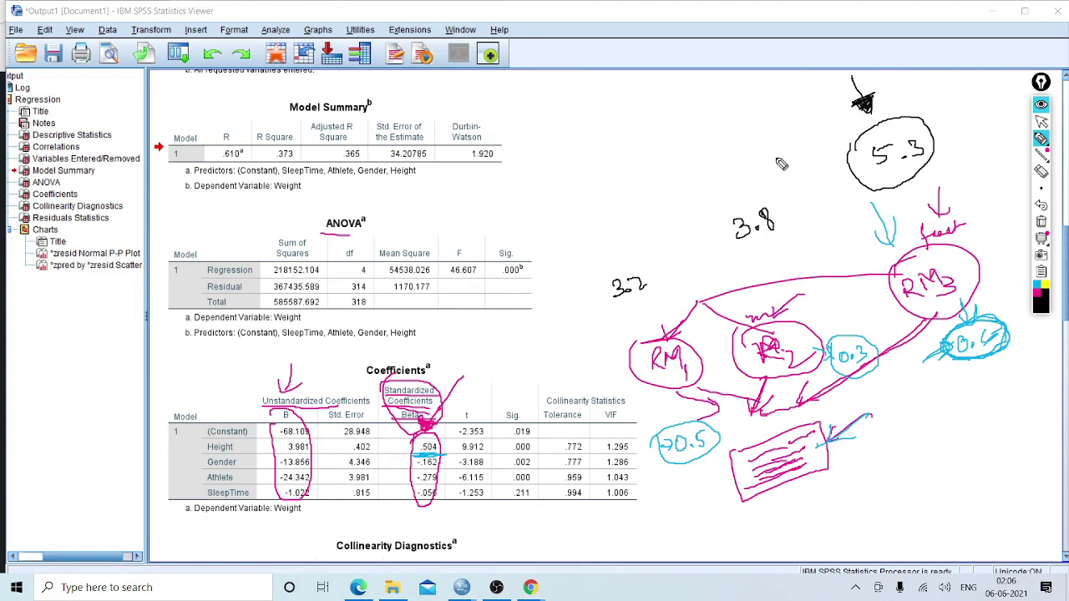
pyautogui.moveTo(828, 85); pyautogui.dragTo(763, 187)
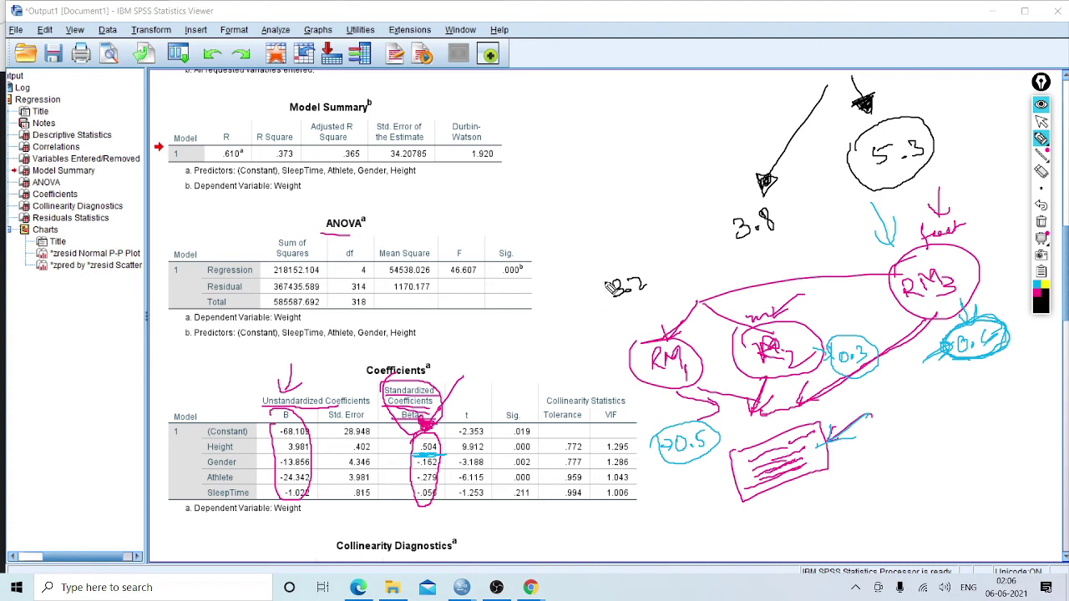
# - Point a black arrow at the circled "0.5" and handwrite an underlined note linking "Blue" to the standardized values
pyautogui.moveTo(687, 482); pyautogui.dragTo(679, 492)
pyautogui.moveTo(861, 494)
pyautogui.mouseDown()
pyautogui.moveTo(894, 489)
pyautogui.moveTo(922, 460)
pyautogui.moveTo(937, 464)
pyautogui.moveTo(983, 436)
pyautogui.mouseUp()
pyautogui.moveTo(890, 514); pyautogui.dragTo(966, 468)
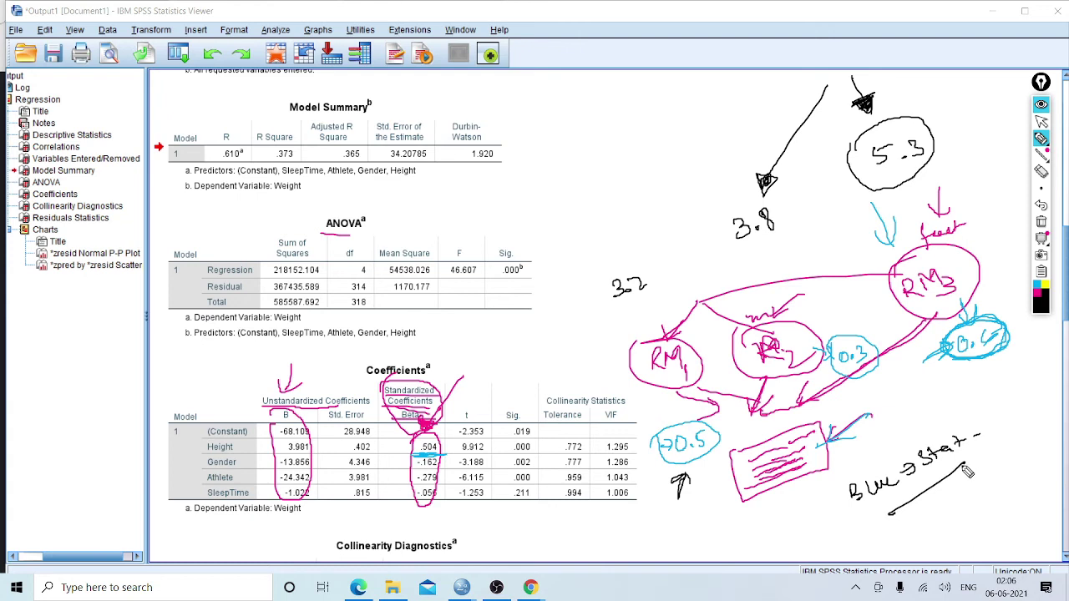
# - Draw a black arrow down to "3.2" and handwrite an underlined "Unsta" above it
pyautogui.moveTo(608, 199)
pyautogui.mouseDown()
pyautogui.moveTo(613, 238)
pyautogui.moveTo(631, 232)
pyautogui.mouseUp()
pyautogui.moveTo(590, 147); pyautogui.dragTo(653, 134)
pyautogui.moveTo(591, 175); pyautogui.dragTo(658, 149)
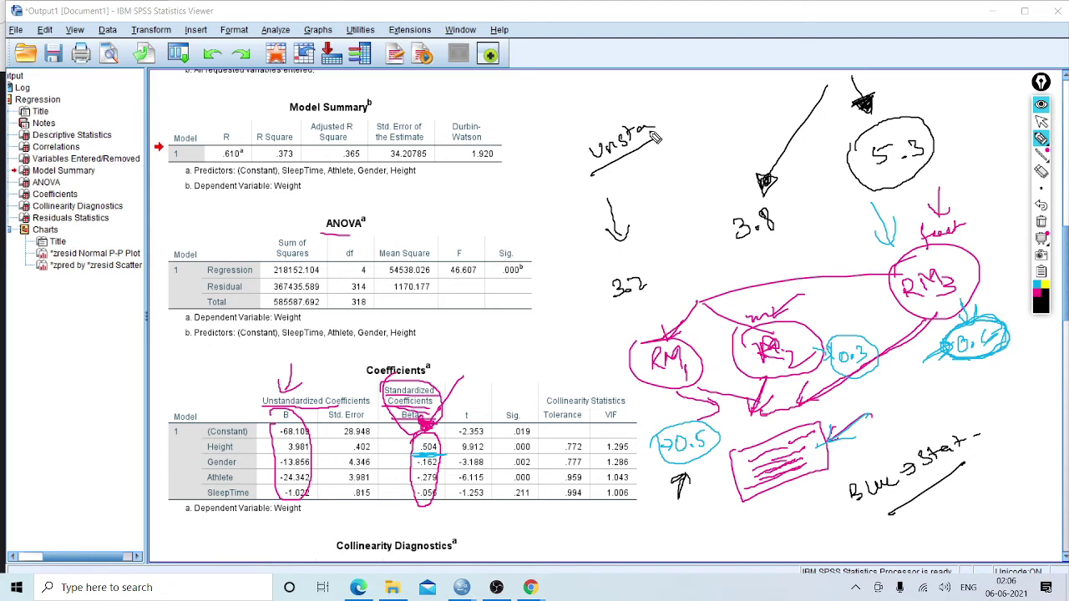
# - Complete the "Unsta" note with an underlined "B" and add black ticks above the RM1, RM2 and RM3 circles
pyautogui.moveTo(664, 123)
pyautogui.mouseDown()
pyautogui.moveTo(670, 107)
pyautogui.moveTo(675, 118)
pyautogui.moveTo(704, 102)
pyautogui.mouseUp()
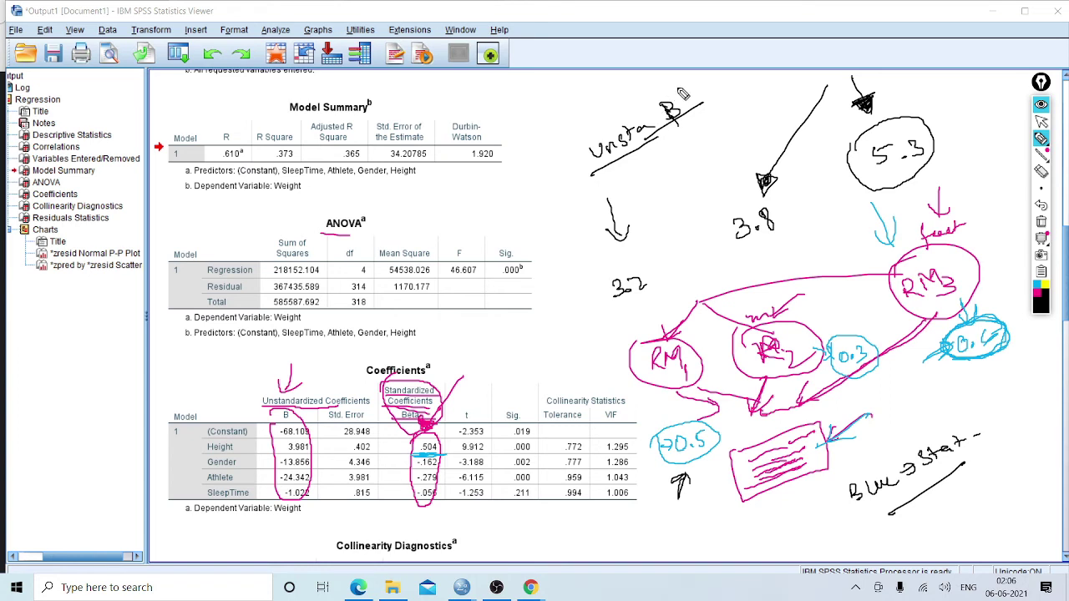
pyautogui.moveTo(650, 324); pyautogui.dragTo(669, 314)
pyautogui.moveTo(751, 306); pyautogui.dragTo(773, 289)
pyautogui.moveTo(899, 241); pyautogui.dragTo(923, 215)
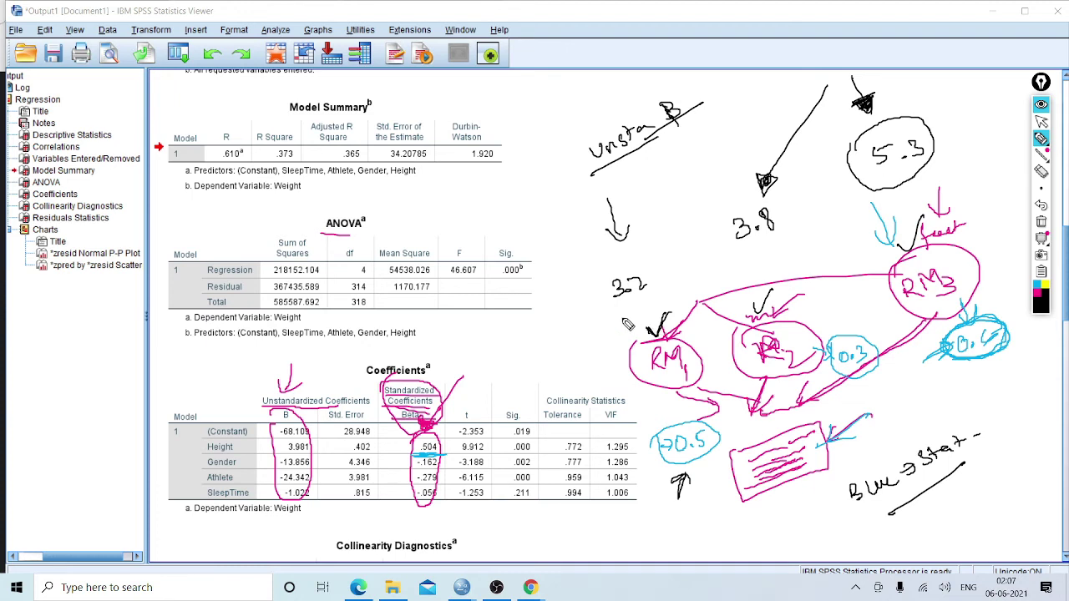
# - Circle "3.2" and "3.8" in black and point small arrows at them and at the circled "5.3"
pyautogui.moveTo(608, 299)
pyautogui.mouseDown()
pyautogui.moveTo(628, 266)
pyautogui.moveTo(656, 306)
pyautogui.moveTo(607, 313)
pyautogui.moveTo(600, 284)
pyautogui.moveTo(632, 267)
pyautogui.moveTo(660, 281)
pyautogui.moveTo(610, 314)
pyautogui.mouseUp()
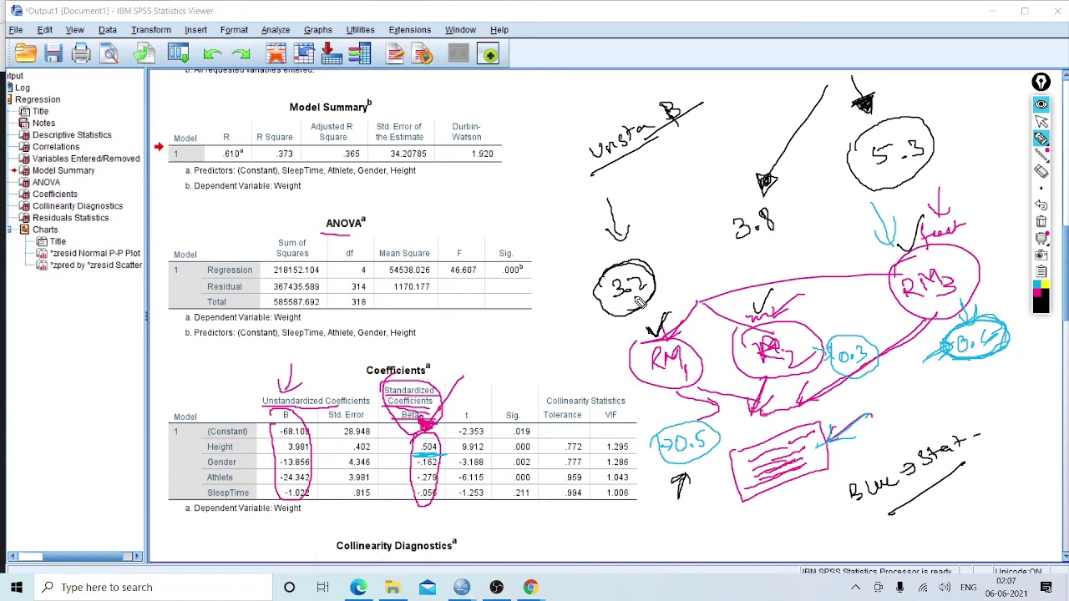
pyautogui.moveTo(657, 272); pyautogui.dragTo(665, 282)
pyautogui.moveTo(735, 228)
pyautogui.mouseDown()
pyautogui.moveTo(753, 195)
pyautogui.moveTo(797, 237)
pyautogui.moveTo(731, 251)
pyautogui.moveTo(754, 238)
pyautogui.moveTo(772, 254)
pyautogui.mouseUp()
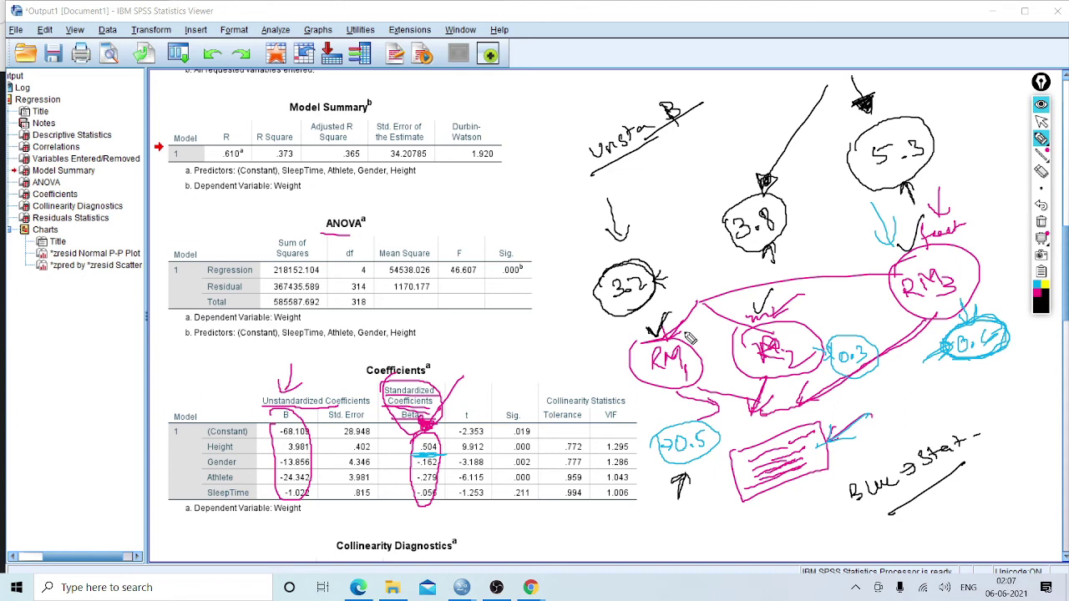
# - Mark the three units in black: write "cm" beside RM1, outline the unit above RM2 and point an arrow at "feet"
pyautogui.moveTo(696, 335); pyautogui.dragTo(703, 332)
pyautogui.moveTo(756, 316); pyautogui.dragTo(781, 311)
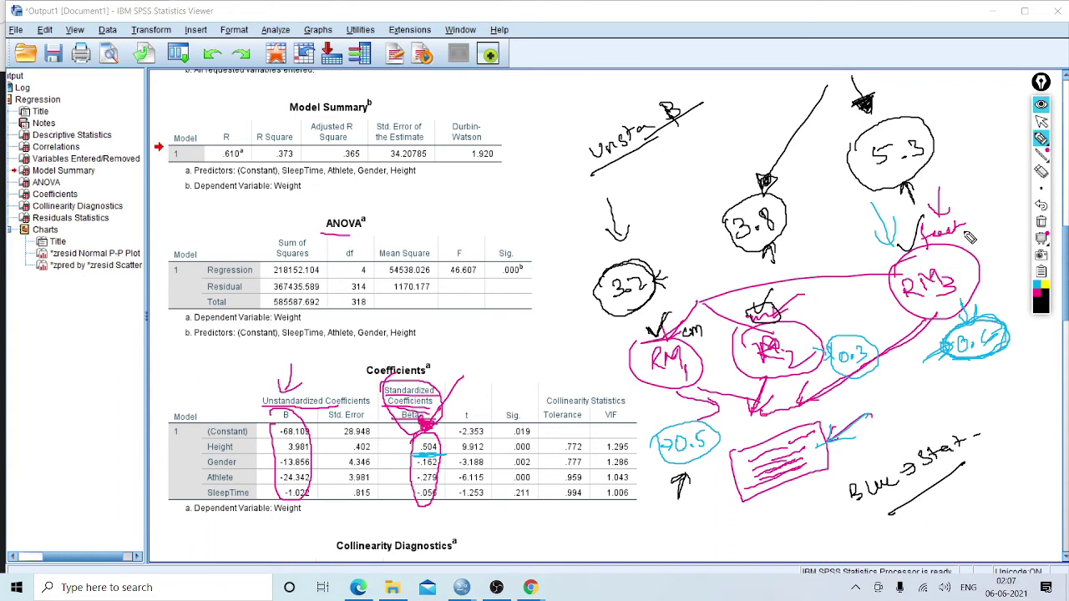
pyautogui.moveTo(980, 223); pyautogui.dragTo(986, 243)
# - Draw arrows linking "5.3" to "3.8" and "3.8" to "3.2", and write an underlined, bracketed "Non compare" above them
pyautogui.moveTo(665, 224)
pyautogui.mouseDown()
pyautogui.moveTo(675, 242)
pyautogui.moveTo(697, 234)
pyautogui.mouseUp()
pyautogui.moveTo(788, 195); pyautogui.dragTo(823, 179)
pyautogui.moveTo(681, 192); pyautogui.dragTo(817, 97)
pyautogui.moveTo(690, 200); pyautogui.dragTo(820, 107)
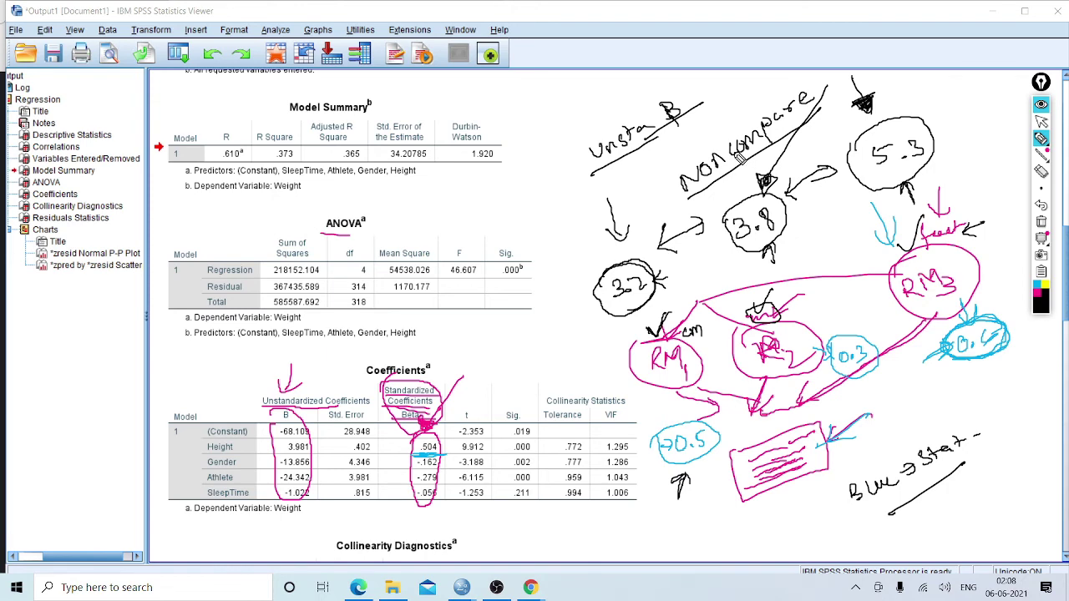
pyautogui.moveTo(684, 165); pyautogui.dragTo(679, 193)
pyautogui.moveTo(803, 85); pyautogui.dragTo(827, 122)
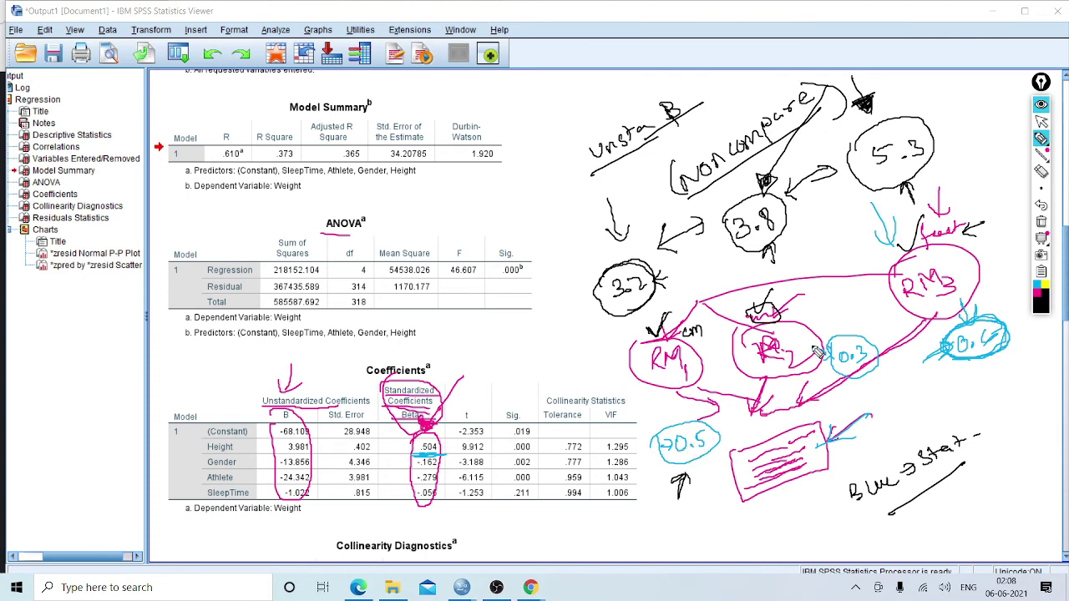
# - Emphasize the blue values beside RM2 and RM3 in black, and add small marks above "3.8", "5.3" and "3.2"
pyautogui.moveTo(895, 373); pyautogui.dragTo(873, 371)
pyautogui.moveTo(835, 361)
pyautogui.mouseDown()
pyautogui.moveTo(887, 372)
pyautogui.moveTo(846, 349)
pyautogui.mouseUp()
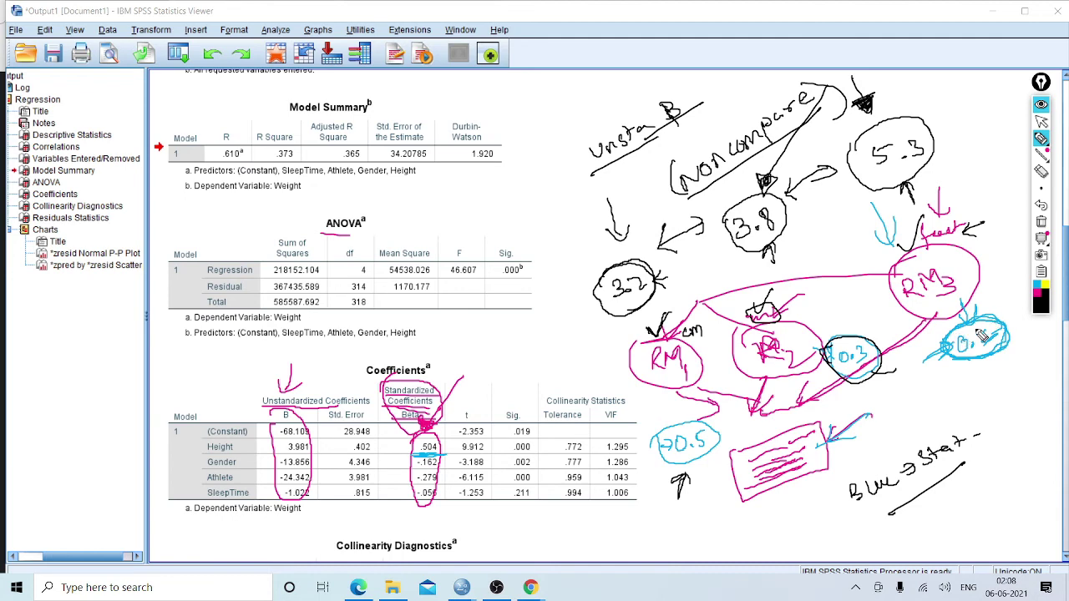
pyautogui.moveTo(1016, 294); pyautogui.dragTo(1009, 311)
pyautogui.moveTo(720, 189); pyautogui.dragTo(728, 187)
pyautogui.moveTo(892, 85); pyautogui.dragTo(900, 83)
pyautogui.moveTo(605, 259); pyautogui.dragTo(609, 234)
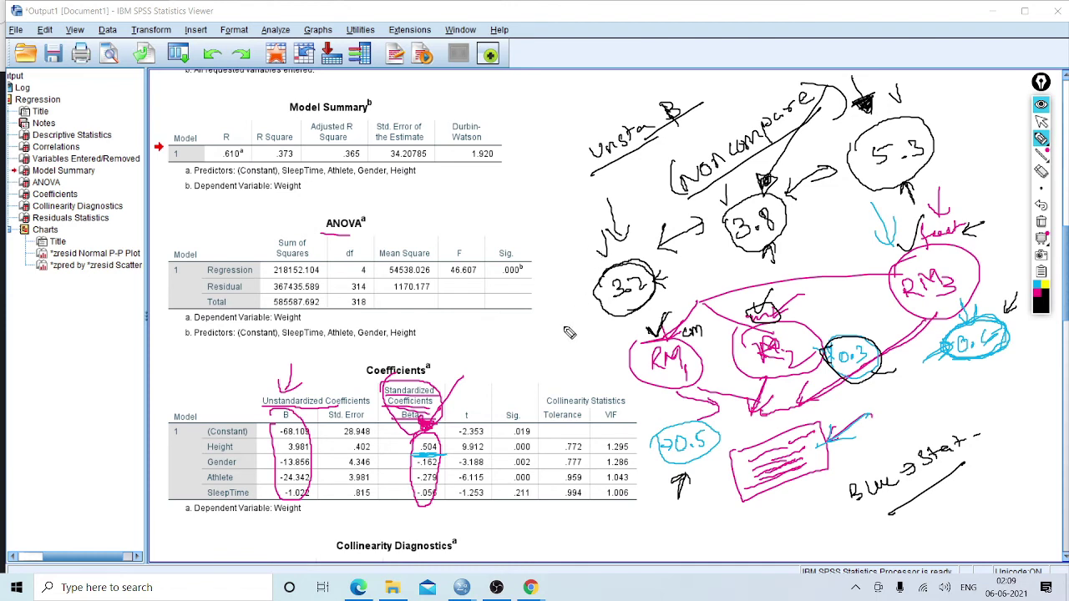
# - Clear all annotations, then circle the Unstandardized B heading with a filled arrow and underline the Standardized Coefficients Beta heading
pyautogui.click(1041, 139)
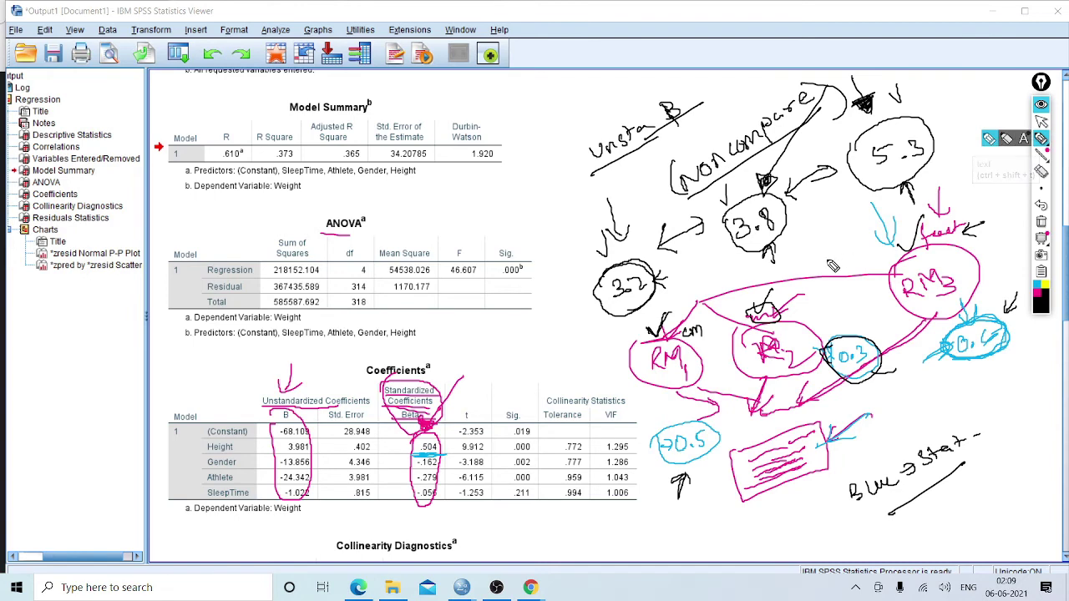
pyautogui.click(1041, 222)
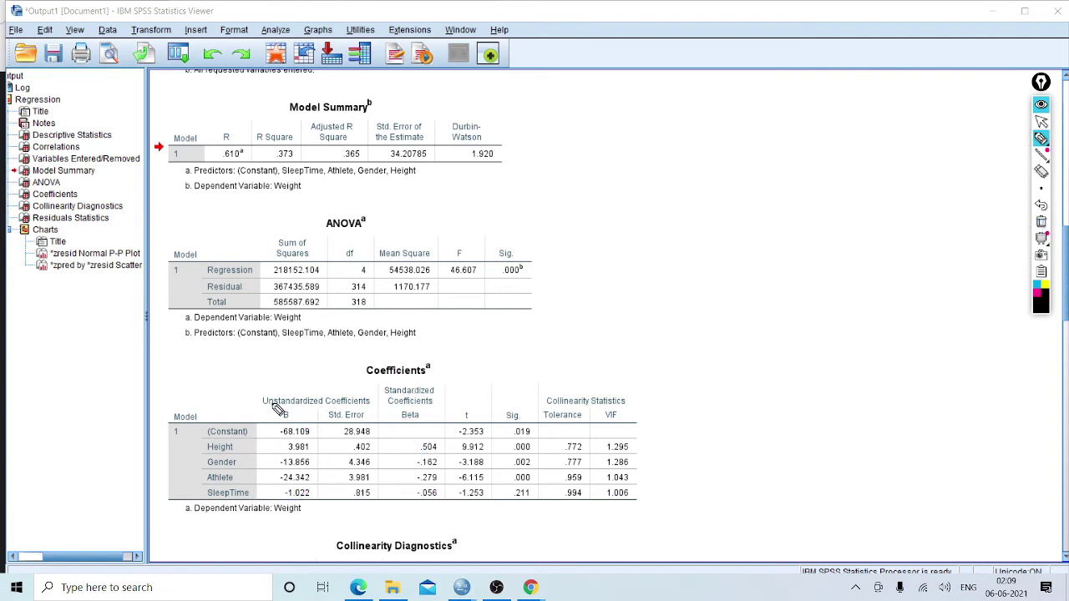
pyautogui.moveTo(293, 372)
pyautogui.mouseDown()
pyautogui.moveTo(285, 393)
pyautogui.moveTo(279, 383)
pyautogui.mouseUp()
pyautogui.moveTo(293, 383); pyautogui.dragTo(282, 389)
pyautogui.moveTo(386, 400); pyautogui.dragTo(413, 398)
pyautogui.moveTo(400, 438); pyautogui.dragTo(421, 431)
pyautogui.moveTo(280, 388)
pyautogui.mouseDown()
pyautogui.moveTo(327, 418)
pyautogui.moveTo(291, 362)
pyautogui.mouseUp()
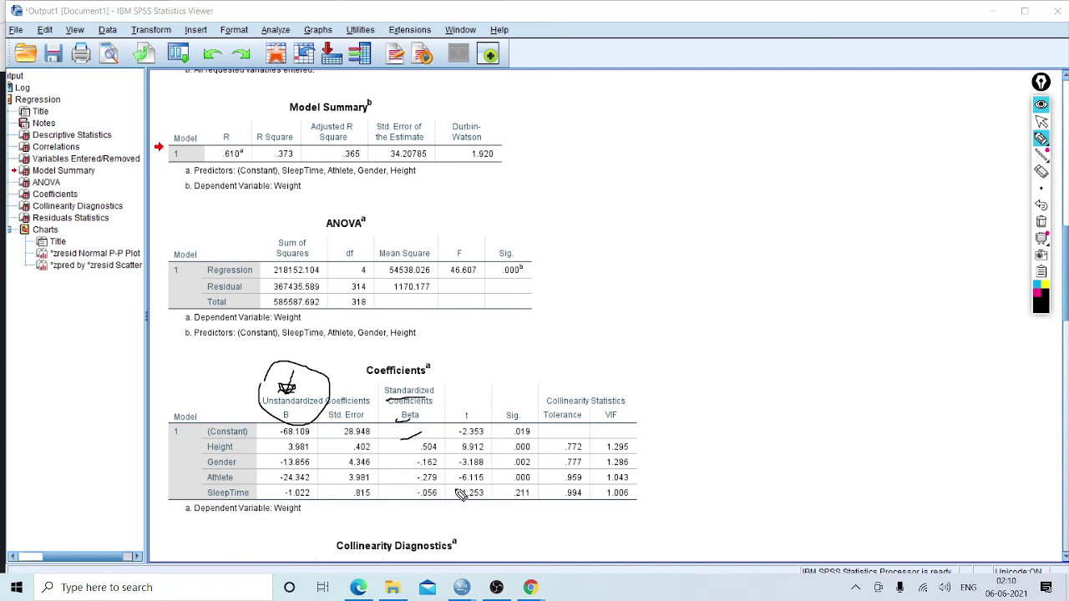
# - Box SleepTime with its t and Sig. values in the Coefficients table, and draw an arrow to an underlined "Revise"
pyautogui.moveTo(457, 489)
pyautogui.mouseDown()
pyautogui.moveTo(456, 502)
pyautogui.moveTo(535, 483)
pyautogui.moveTo(535, 499)
pyautogui.moveTo(466, 514)
pyautogui.mouseUp()
pyautogui.moveTo(200, 504)
pyautogui.mouseDown()
pyautogui.moveTo(197, 487)
pyautogui.moveTo(249, 485)
pyautogui.moveTo(254, 494)
pyautogui.moveTo(231, 505)
pyautogui.moveTo(197, 501)
pyautogui.moveTo(198, 511)
pyautogui.moveTo(236, 509)
pyautogui.mouseUp()
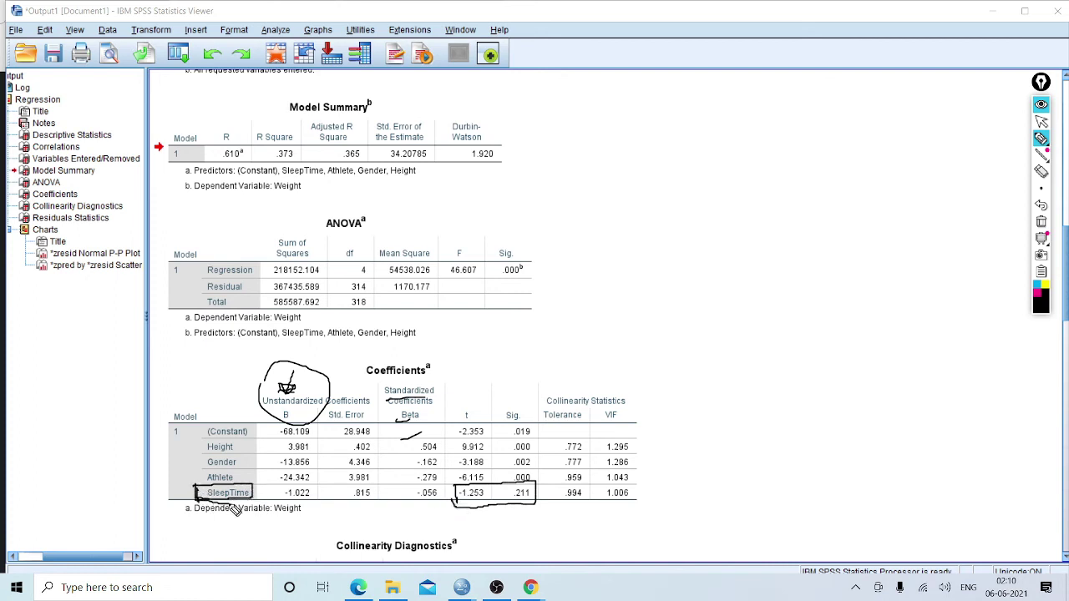
pyautogui.moveTo(525, 505)
pyautogui.mouseDown()
pyautogui.moveTo(592, 524)
pyautogui.moveTo(618, 512)
pyautogui.moveTo(693, 512)
pyautogui.moveTo(636, 532)
pyautogui.moveTo(698, 533)
pyautogui.mouseUp()
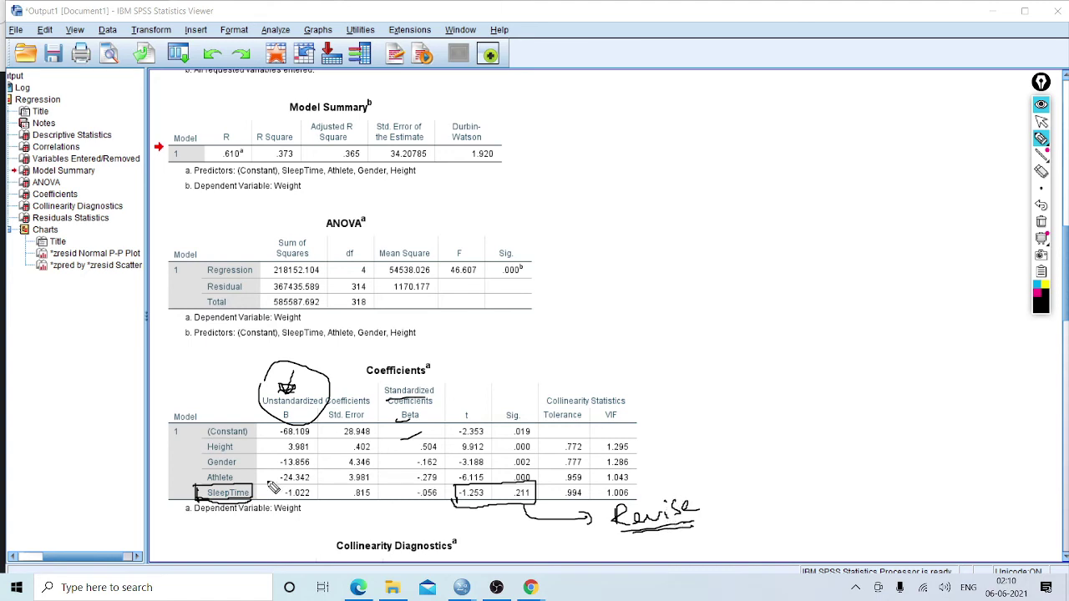
# - Re-mark the SleepTime boxes, frame the "Revise" note and tick the Sig. values of the other Coefficients rows
pyautogui.moveTo(707, 335); pyautogui.dragTo(793, 327)
pyautogui.moveTo(452, 497); pyautogui.dragTo(456, 507)
pyautogui.moveTo(209, 499); pyautogui.dragTo(242, 500)
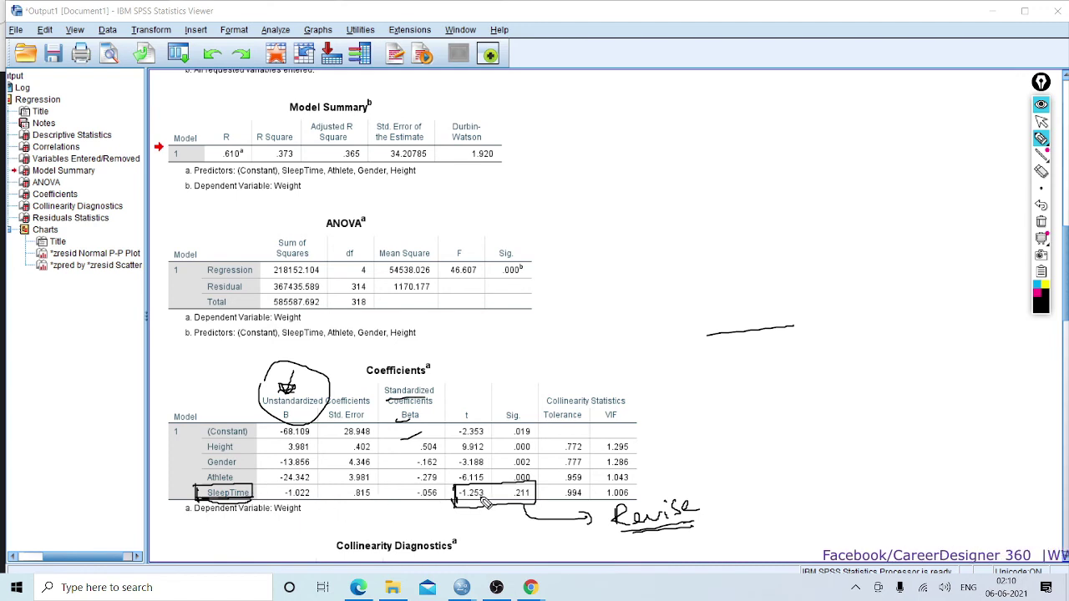
pyautogui.moveTo(707, 481)
pyautogui.mouseDown()
pyautogui.moveTo(709, 536)
pyautogui.moveTo(722, 482)
pyautogui.mouseUp()
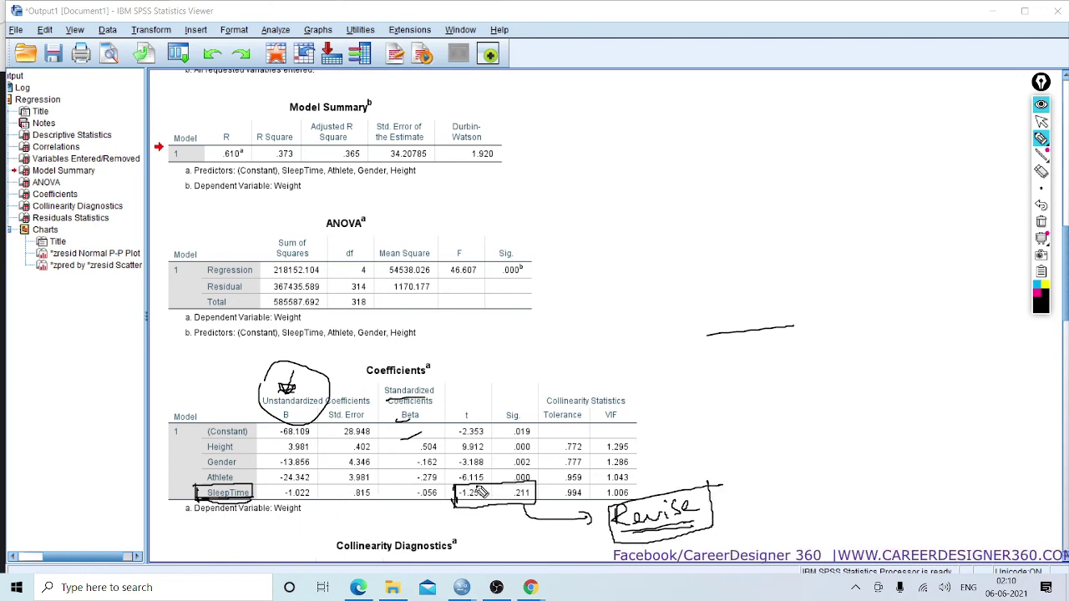
pyautogui.moveTo(499, 431)
pyautogui.mouseDown()
pyautogui.moveTo(511, 430)
pyautogui.moveTo(511, 477)
pyautogui.mouseUp()
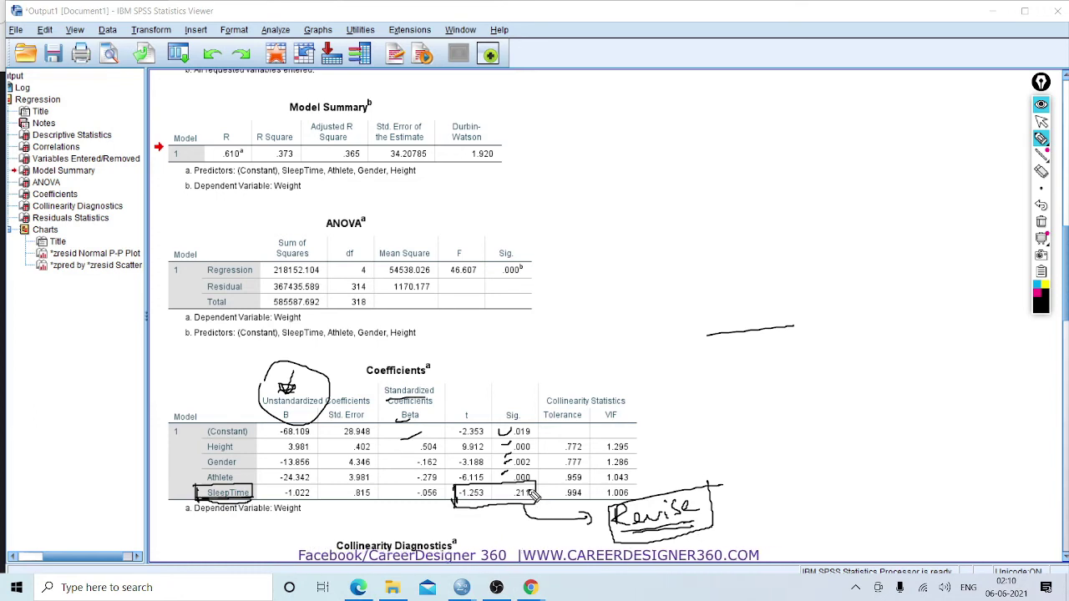
# - Clear the annotations and rerun the linear regression of Weight with SleepTime removed from the independent variables
pyautogui.click(1041, 222)
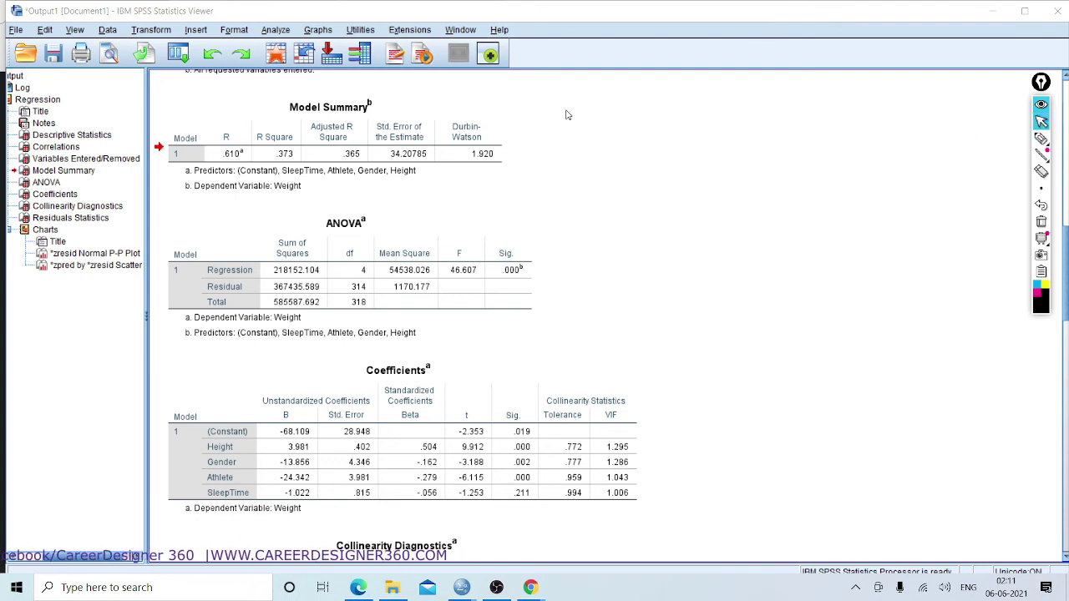
pyautogui.click(276, 29)
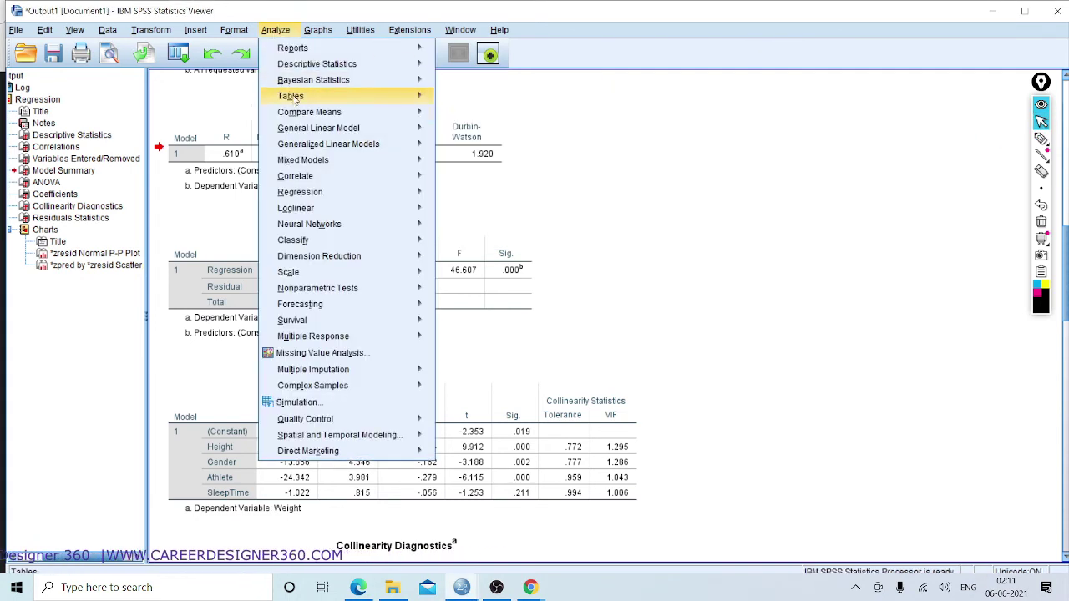
pyautogui.moveTo(317, 145)
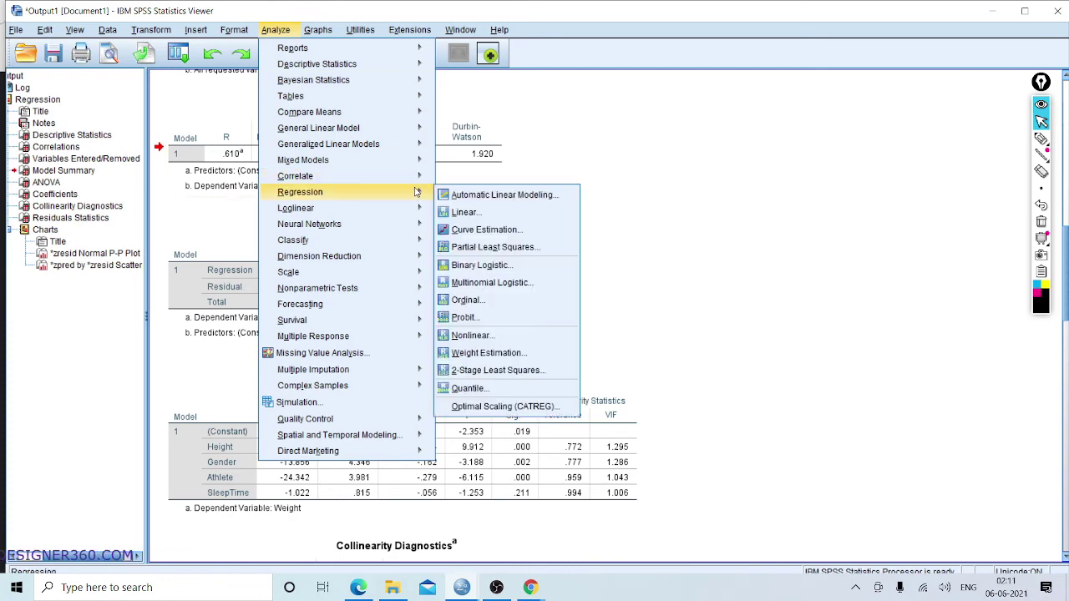
pyautogui.click(464, 212)
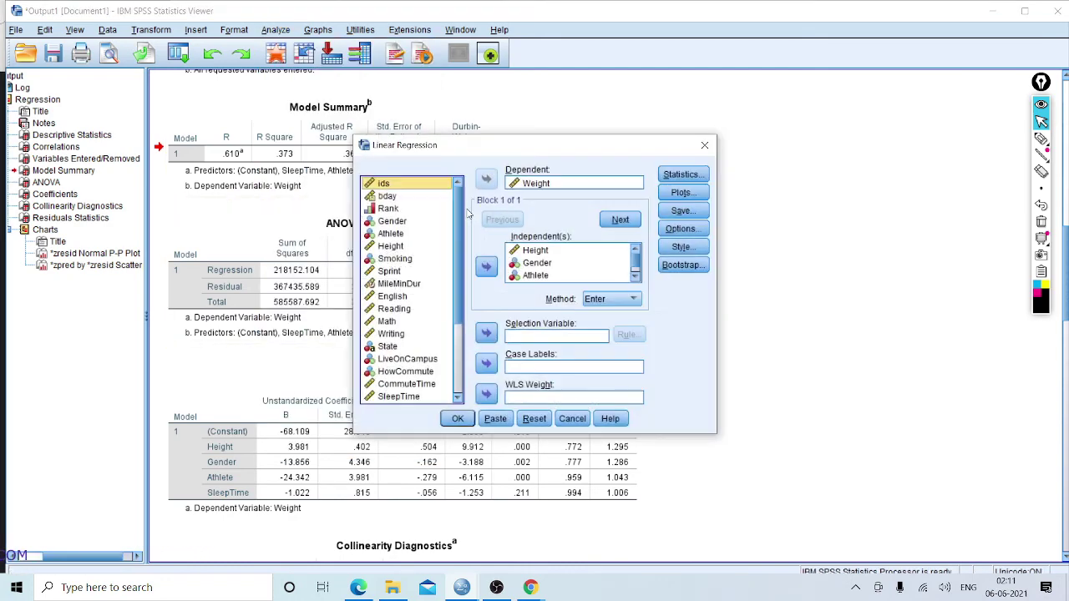
pyautogui.click(637, 276)
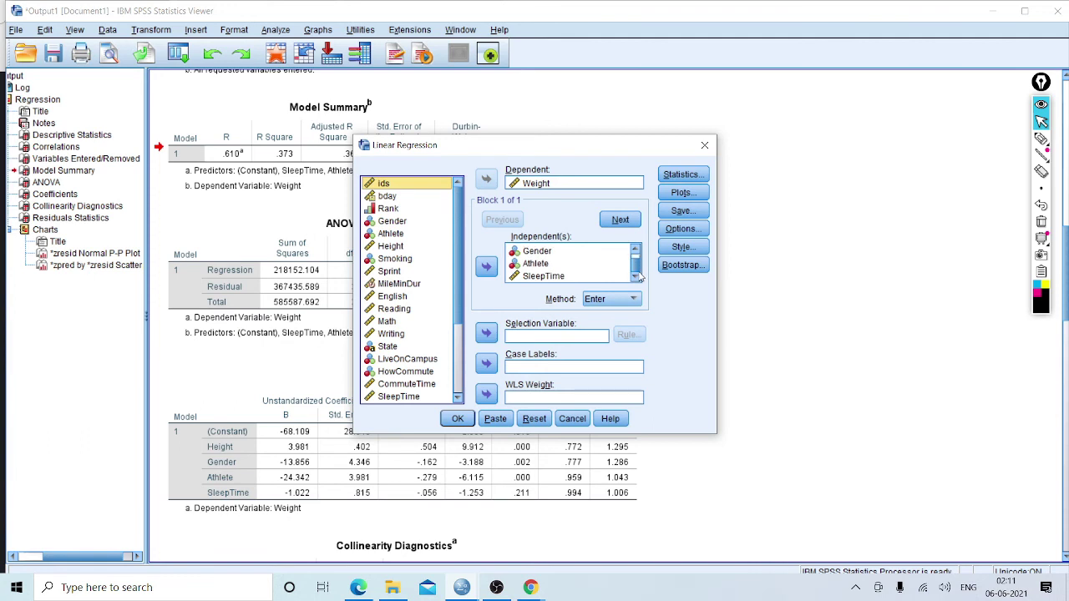
pyautogui.click(580, 276)
pyautogui.click(483, 268)
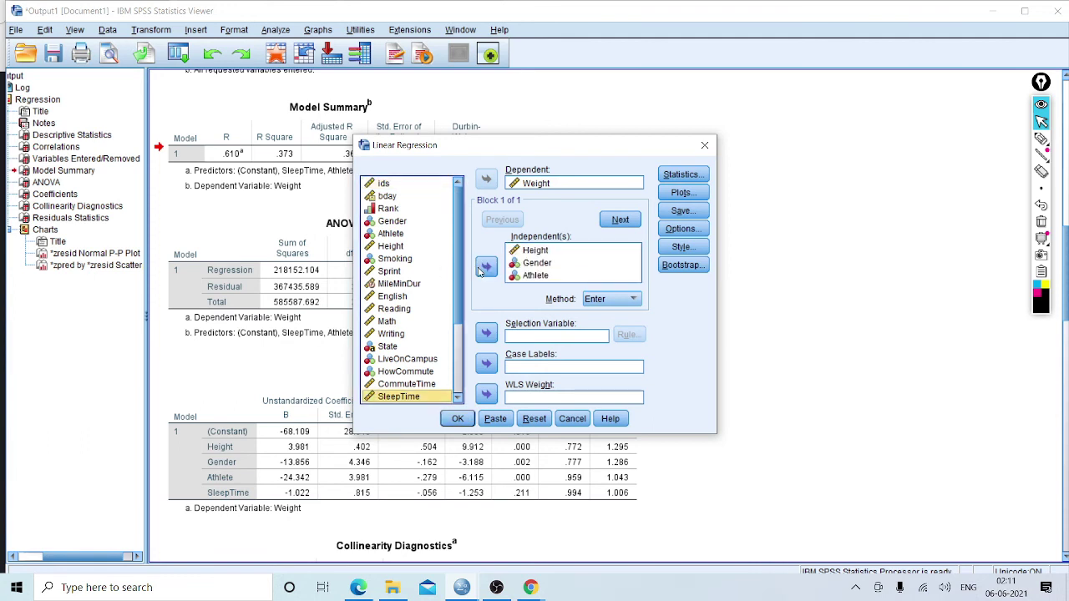
pyautogui.click(458, 420)
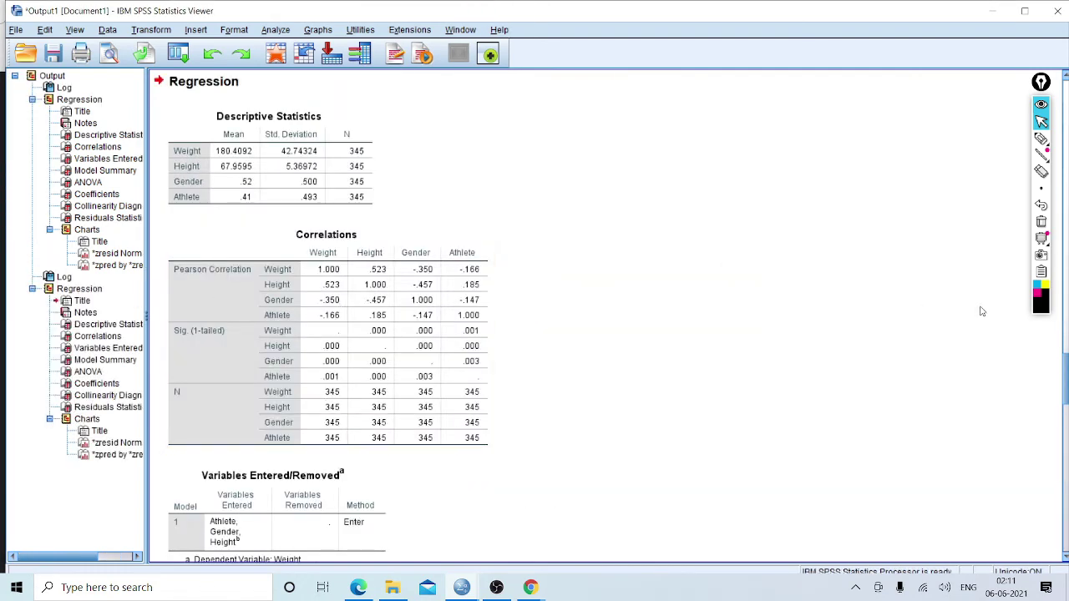
# - Browse the new regression output and go to its Model Summary table
pyautogui.scroll(-15, 535, 317)
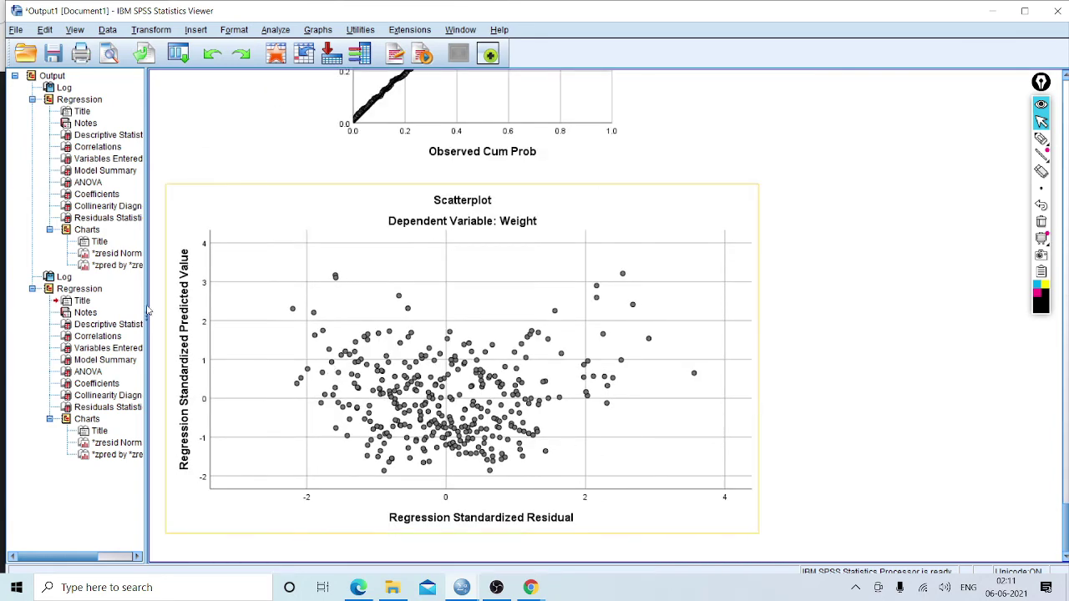
pyautogui.click(108, 325)
pyautogui.click(105, 335)
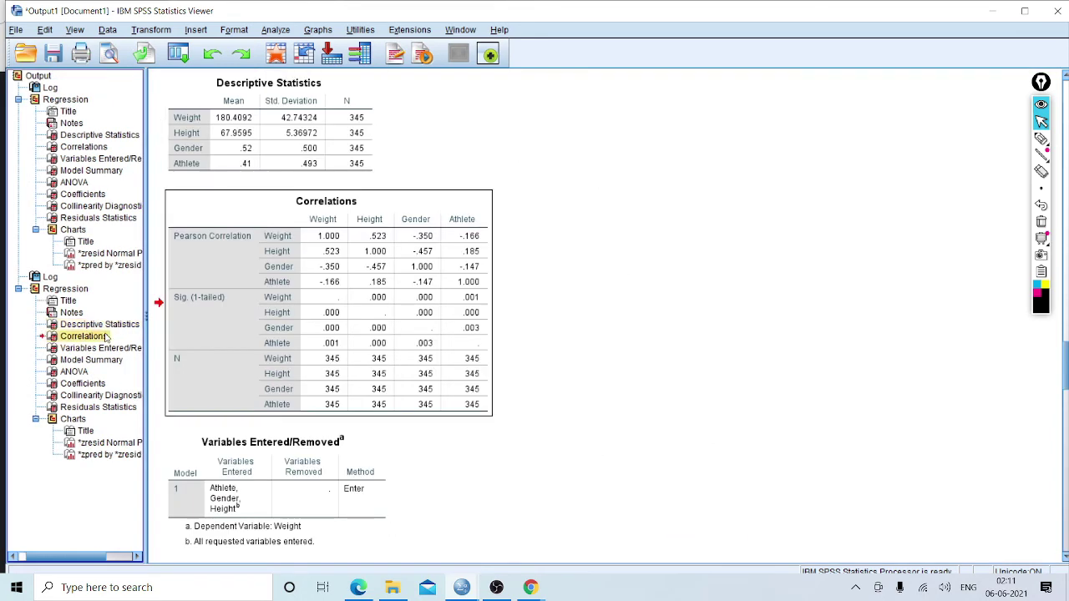
pyautogui.click(109, 349)
pyautogui.click(73, 361)
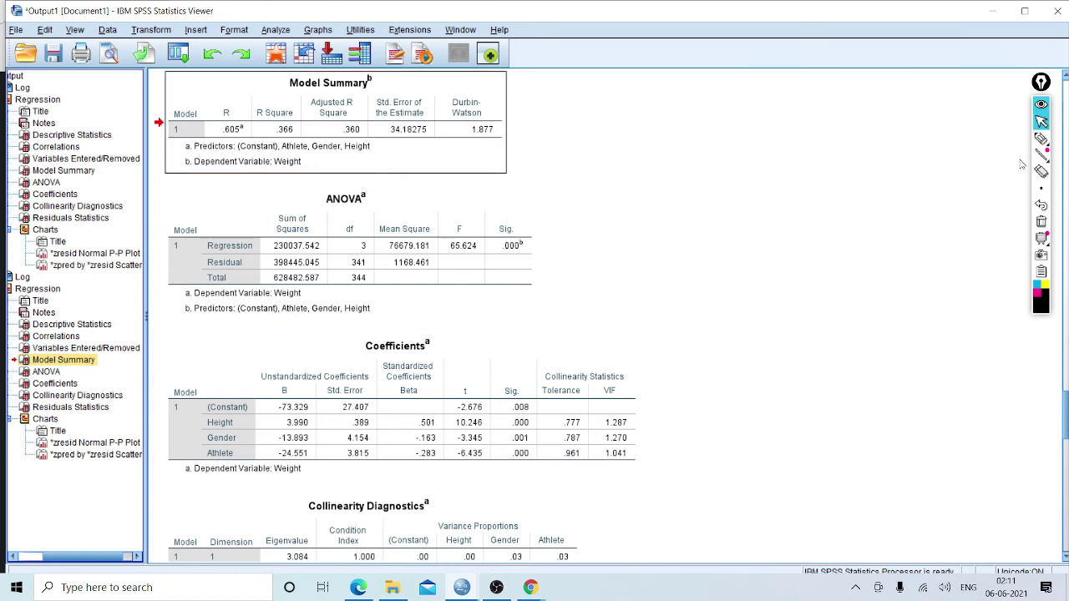
# - Mark in black the new R Square and Adjusted R Square, the ANOVA F and Sig., and the three predictors with their Sig. values
pyautogui.click(1040, 138)
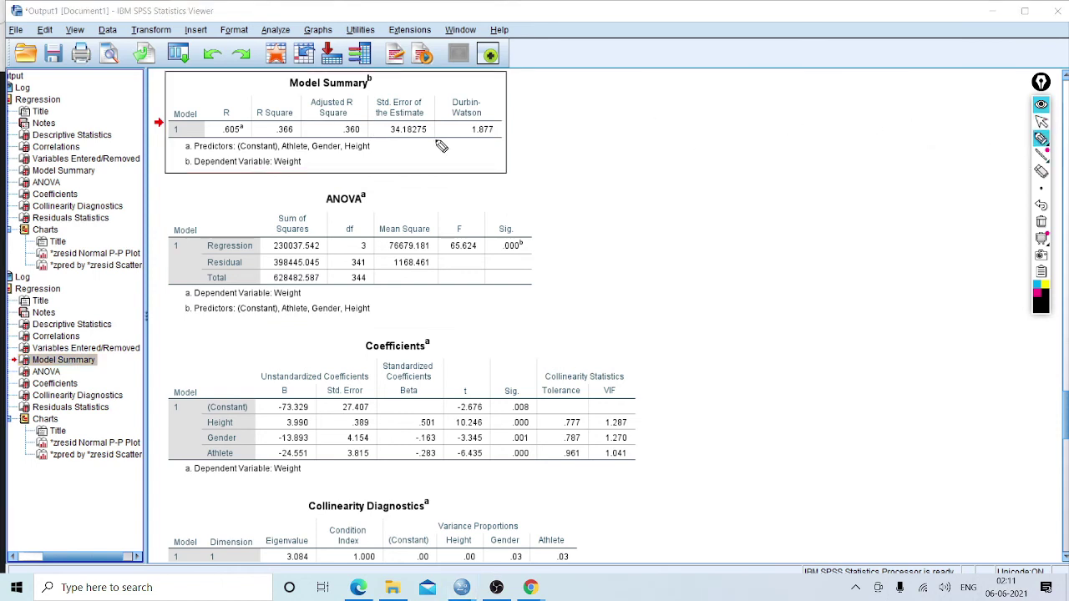
pyautogui.moveTo(349, 132)
pyautogui.mouseDown()
pyautogui.moveTo(369, 138)
pyautogui.moveTo(288, 127)
pyautogui.mouseUp()
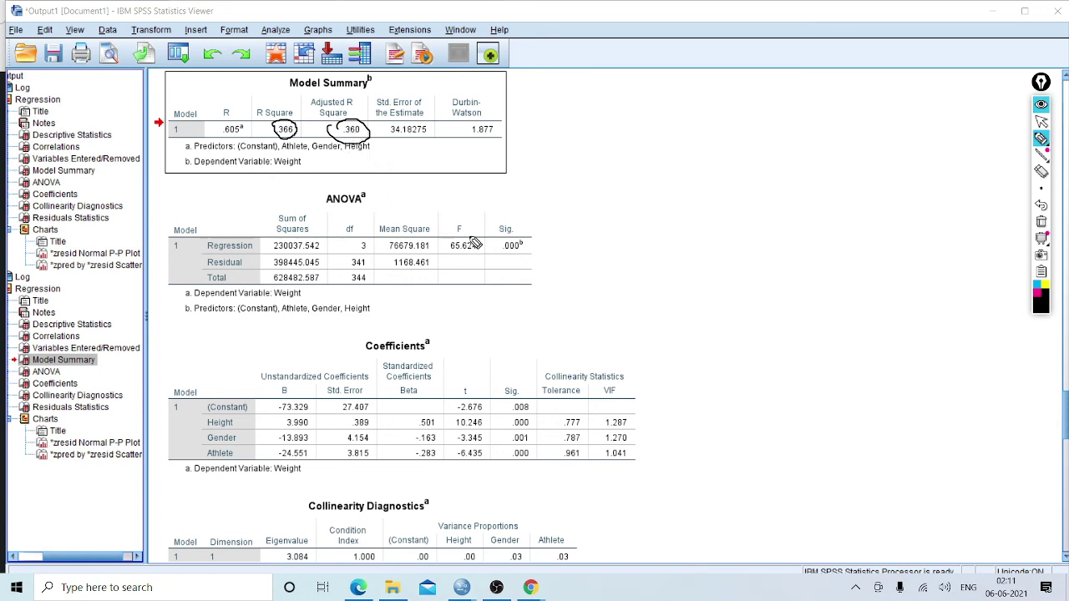
pyautogui.moveTo(477, 248)
pyautogui.mouseDown()
pyautogui.moveTo(451, 253)
pyautogui.moveTo(537, 248)
pyautogui.mouseUp()
pyautogui.moveTo(509, 428)
pyautogui.mouseDown()
pyautogui.moveTo(532, 429)
pyautogui.moveTo(536, 443)
pyautogui.moveTo(513, 460)
pyautogui.mouseUp()
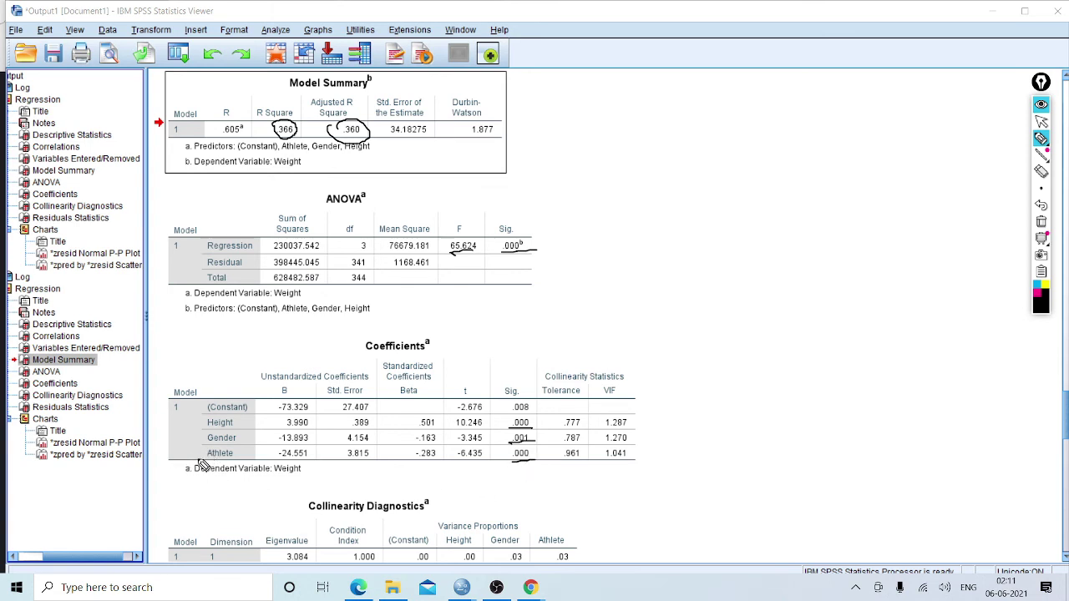
pyautogui.moveTo(184, 425)
pyautogui.mouseDown()
pyautogui.moveTo(207, 424)
pyautogui.moveTo(206, 452)
pyautogui.mouseUp()
# - Circle Height's B coefficient and handwrite the start of the regression equation, "Weight = 3.99 (Heig) +"
pyautogui.moveTo(610, 276)
pyautogui.mouseDown()
pyautogui.moveTo(626, 294)
pyautogui.moveTo(671, 280)
pyautogui.moveTo(717, 289)
pyautogui.mouseUp()
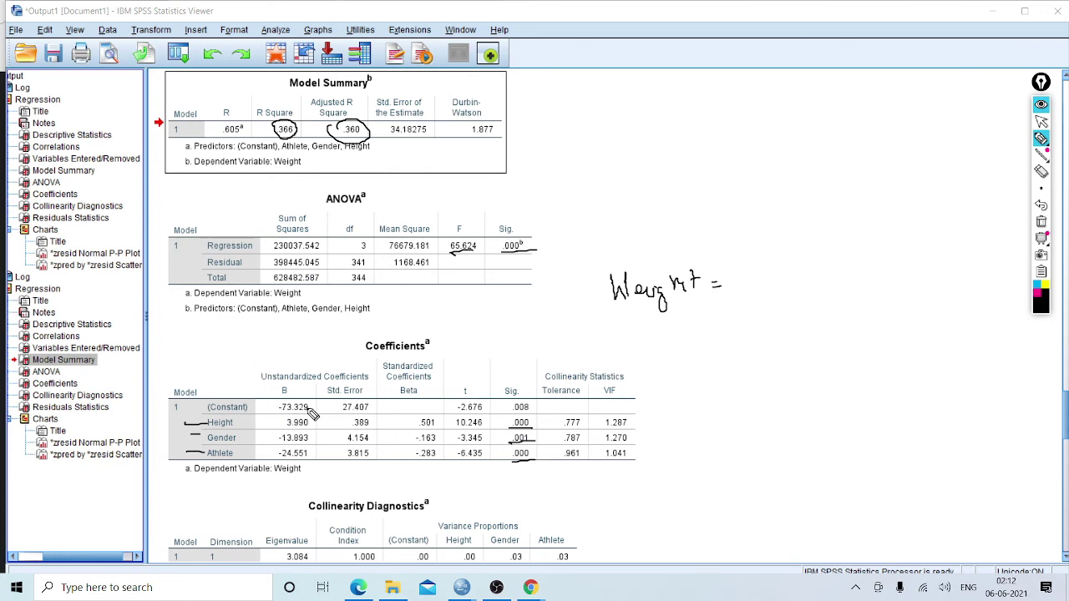
pyautogui.moveTo(280, 425)
pyautogui.mouseDown()
pyautogui.moveTo(314, 418)
pyautogui.moveTo(324, 429)
pyautogui.moveTo(289, 431)
pyautogui.moveTo(279, 420)
pyautogui.mouseUp()
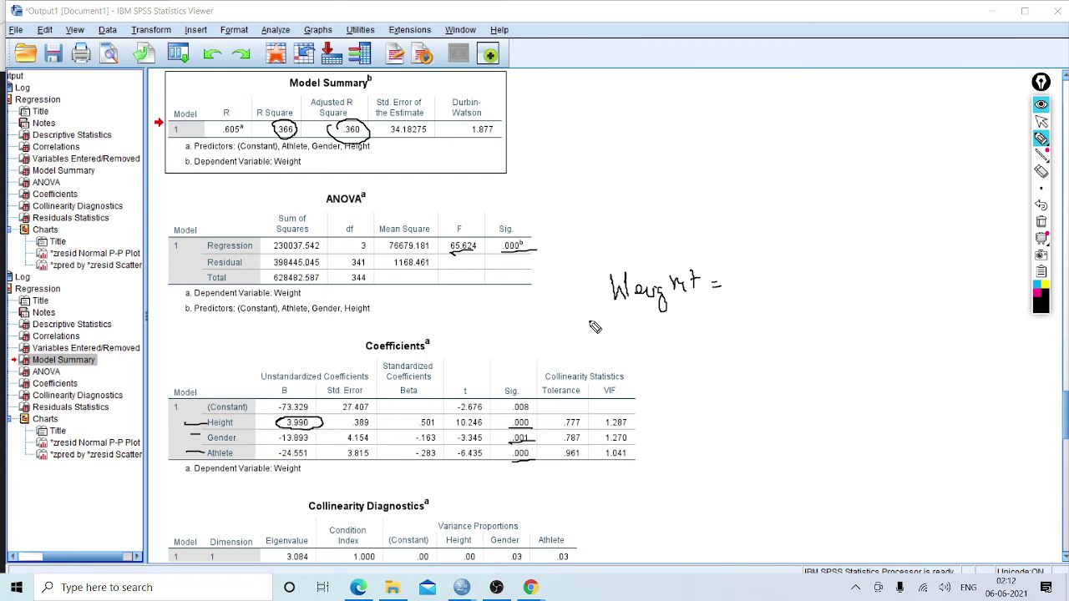
pyautogui.moveTo(738, 267)
pyautogui.mouseDown()
pyautogui.moveTo(742, 282)
pyautogui.moveTo(794, 284)
pyautogui.moveTo(818, 257)
pyautogui.moveTo(857, 263)
pyautogui.moveTo(878, 248)
pyautogui.mouseUp()
pyautogui.moveTo(866, 242); pyautogui.dragTo(886, 234)
# - Box Gender's B coefficient and add the term "(-13.89 X G)" to the equation, moving the drawing toolbar out of the way
pyautogui.moveTo(281, 452)
pyautogui.mouseDown()
pyautogui.moveTo(324, 456)
pyautogui.moveTo(314, 429)
pyautogui.moveTo(274, 427)
pyautogui.moveTo(306, 448)
pyautogui.mouseUp()
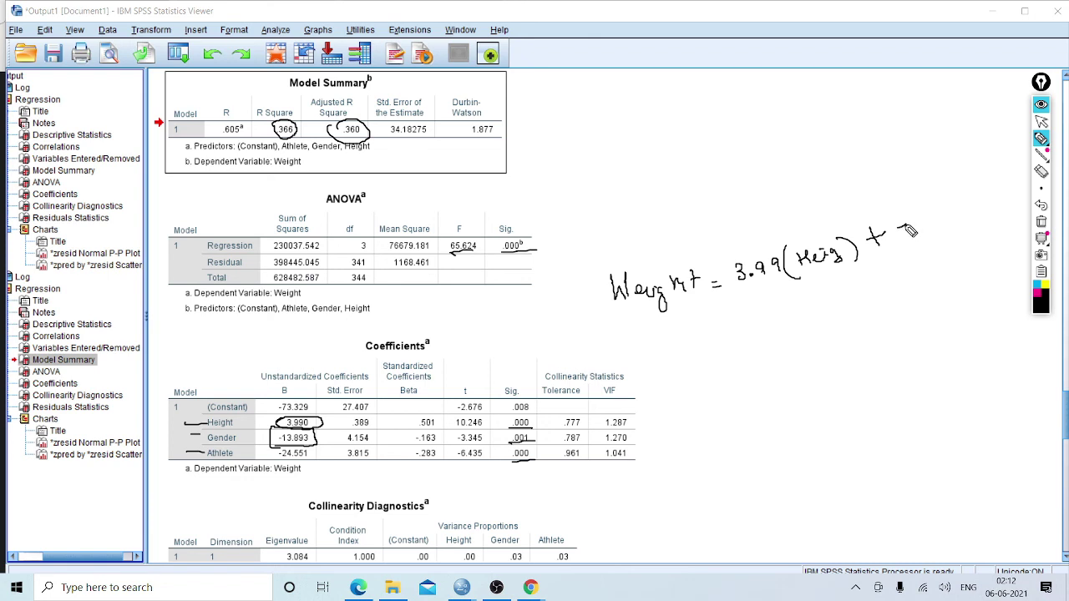
pyautogui.moveTo(892, 209)
pyautogui.mouseDown()
pyautogui.moveTo(908, 252)
pyautogui.moveTo(948, 205)
pyautogui.moveTo(970, 204)
pyautogui.mouseUp()
pyautogui.moveTo(972, 192); pyautogui.dragTo(961, 205)
pyautogui.moveTo(1043, 83); pyautogui.dragTo(986, 279)
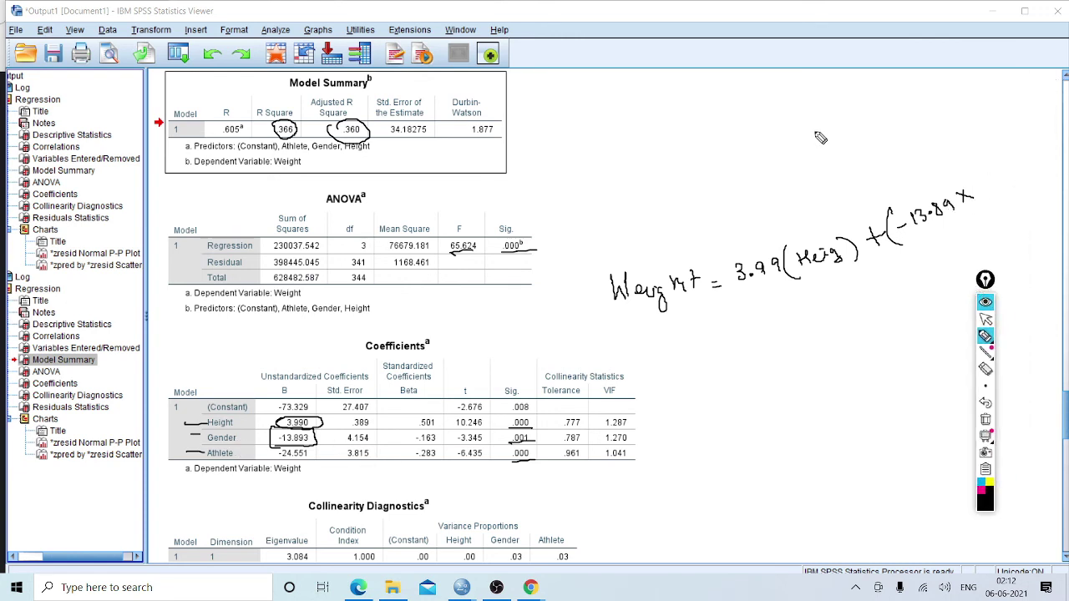
pyautogui.moveTo(975, 173); pyautogui.dragTo(1007, 199)
pyautogui.moveTo(986, 279); pyautogui.dragTo(830, 380)
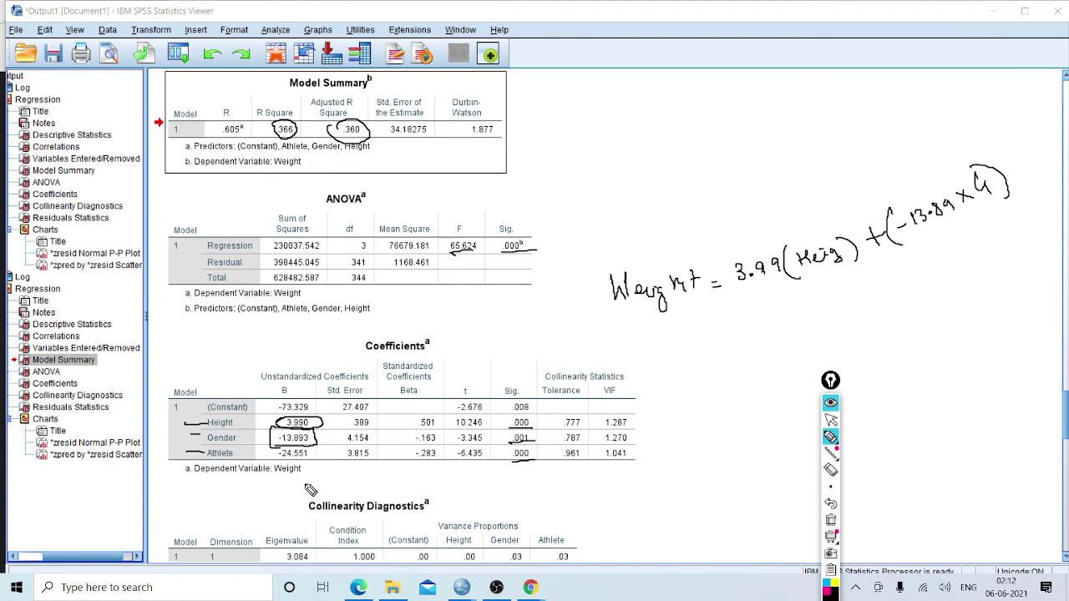
# - Circle Athlete's B coefficient in the Coefficients table and add the handwritten term "+ (-24.55 X A)" to the equation
pyautogui.moveTo(283, 459)
pyautogui.mouseDown()
pyautogui.moveTo(322, 456)
pyautogui.moveTo(297, 461)
pyautogui.mouseUp()
pyautogui.moveTo(876, 289)
pyautogui.mouseDown()
pyautogui.moveTo(896, 282)
pyautogui.moveTo(888, 295)
pyautogui.mouseUp()
pyautogui.moveTo(917, 257)
pyautogui.mouseDown()
pyautogui.moveTo(921, 279)
pyautogui.moveTo(935, 264)
pyautogui.mouseUp()
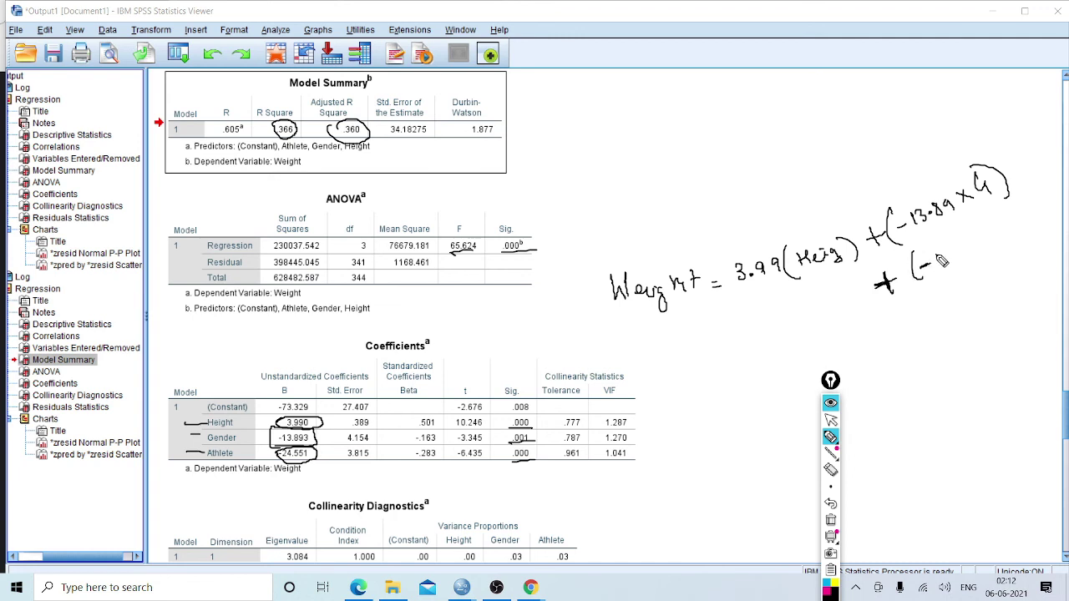
pyautogui.moveTo(948, 260)
pyautogui.mouseDown()
pyautogui.moveTo(967, 261)
pyautogui.moveTo(988, 239)
pyautogui.mouseUp()
pyautogui.moveTo(999, 234)
pyautogui.mouseDown()
pyautogui.moveTo(1008, 244)
pyautogui.moveTo(997, 245)
pyautogui.mouseUp()
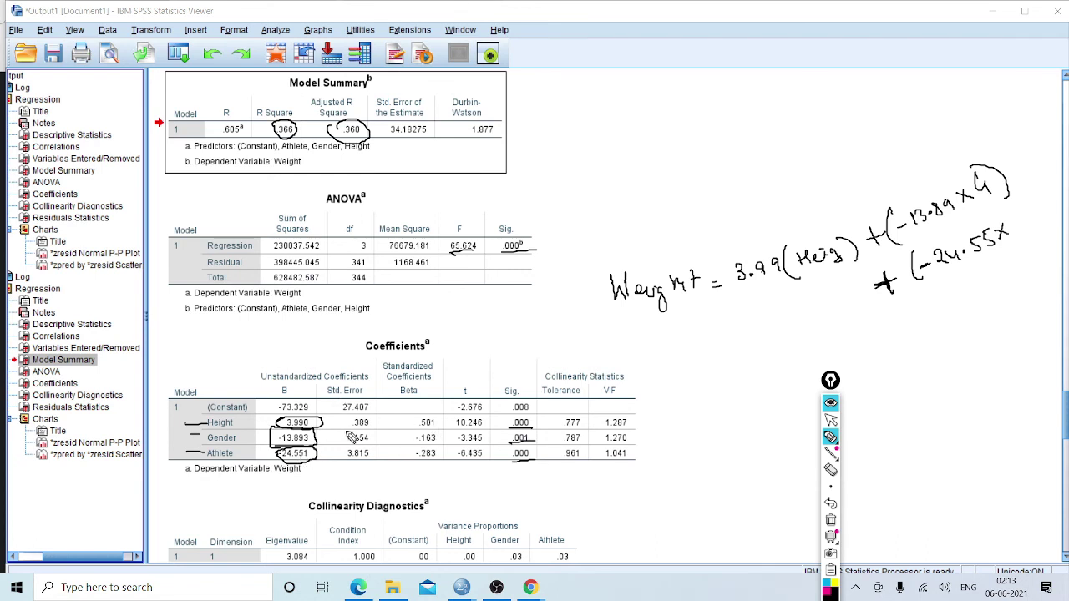
pyautogui.moveTo(1018, 227)
pyautogui.mouseDown()
pyautogui.moveTo(1037, 219)
pyautogui.moveTo(1033, 241)
pyautogui.mouseUp()
# - Underline the start of the Athlete term and draw arrows pointing at the three predictors, Heig, G and A, in the equation
pyautogui.moveTo(919, 284); pyautogui.dragTo(944, 283)
pyautogui.moveTo(809, 199)
pyautogui.mouseDown()
pyautogui.moveTo(809, 241)
pyautogui.moveTo(815, 218)
pyautogui.mouseUp()
pyautogui.moveTo(961, 131)
pyautogui.mouseDown()
pyautogui.moveTo(967, 166)
pyautogui.moveTo(974, 149)
pyautogui.moveTo(1018, 205)
pyautogui.moveTo(1029, 201)
pyautogui.mouseUp()
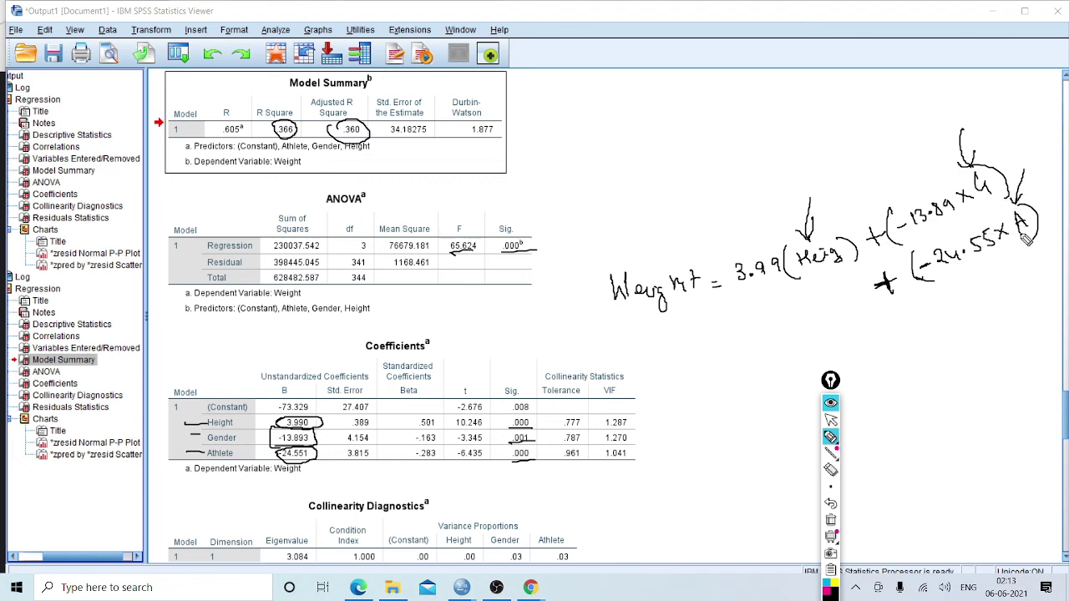
# - Box the Constant's B coefficient and finish the equation with "-73.32", erasing the extra plus sign
pyautogui.moveTo(902, 317)
pyautogui.mouseDown()
pyautogui.moveTo(917, 315)
pyautogui.moveTo(912, 326)
pyautogui.mouseUp()
pyautogui.moveTo(909, 306); pyautogui.dragTo(912, 329)
pyautogui.moveTo(278, 399)
pyautogui.mouseDown()
pyautogui.moveTo(277, 426)
pyautogui.moveTo(320, 420)
pyautogui.moveTo(278, 409)
pyautogui.mouseUp()
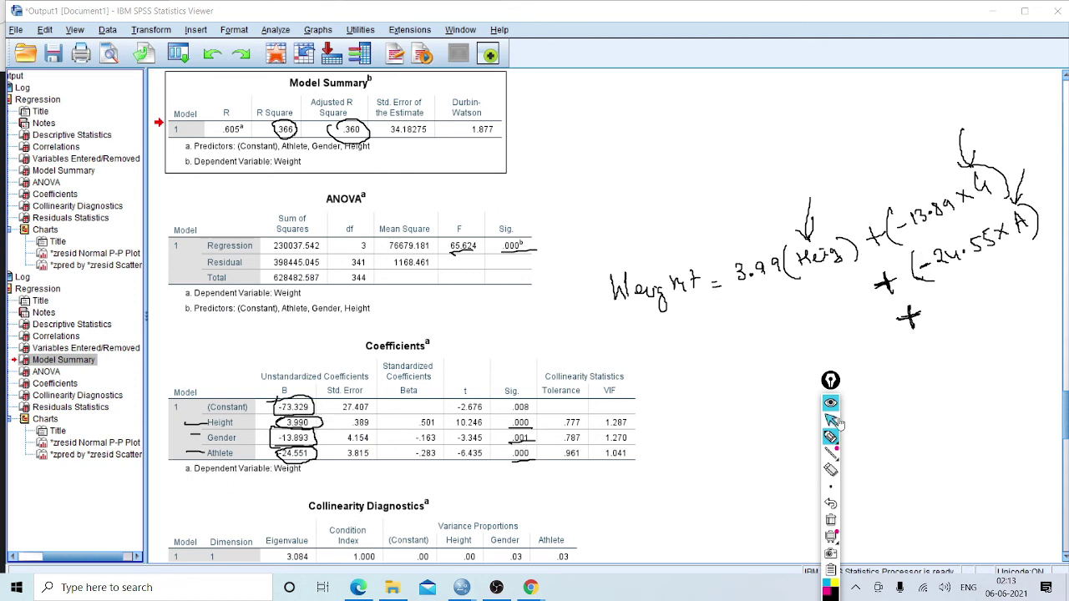
pyautogui.click(830, 473)
pyautogui.moveTo(911, 316)
pyautogui.mouseDown()
pyautogui.moveTo(898, 322)
pyautogui.moveTo(929, 328)
pyautogui.moveTo(1007, 291)
pyautogui.mouseUp()
pyautogui.click(830, 436)
pyautogui.click(962, 311)
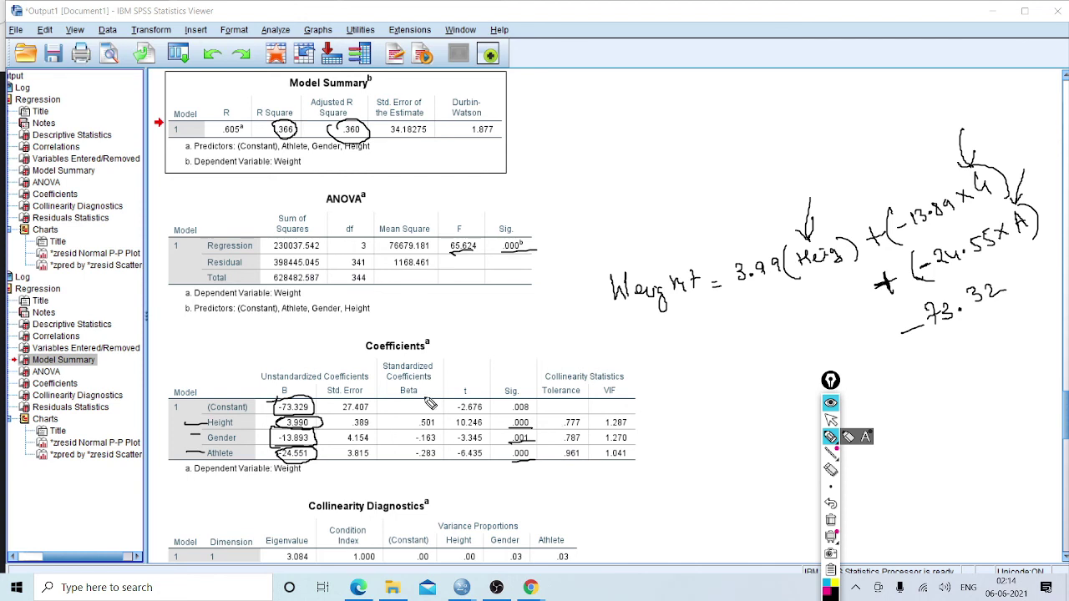
# - Circle the three predictors' standardized Beta values, redoing the circle once, and point an arrow at it
pyautogui.moveTo(408, 430)
pyautogui.mouseDown()
pyautogui.moveTo(449, 475)
pyautogui.moveTo(383, 416)
pyautogui.mouseUp()
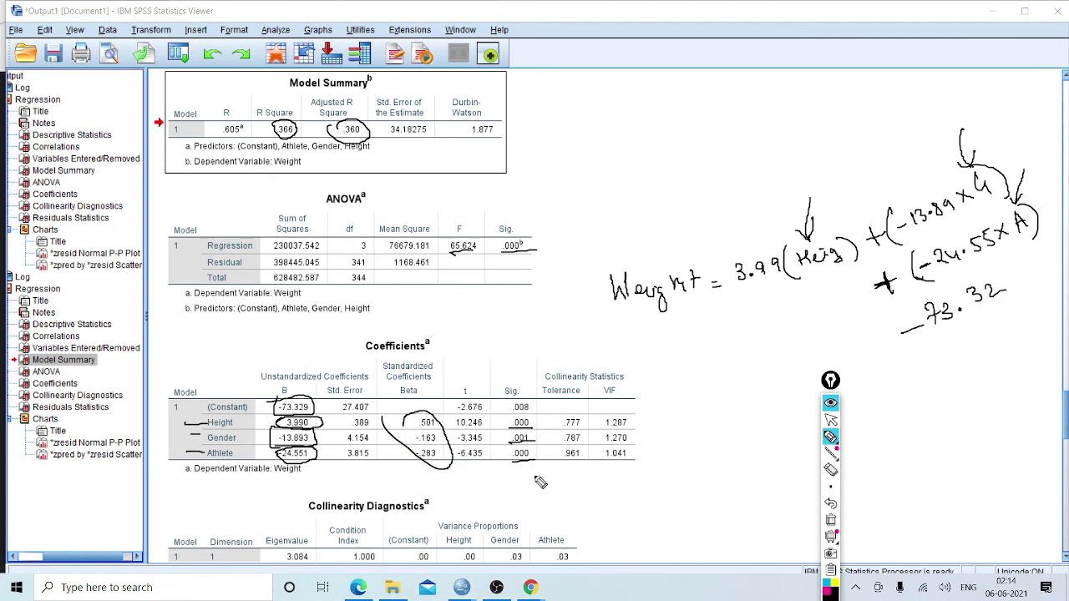
pyautogui.click(830, 470)
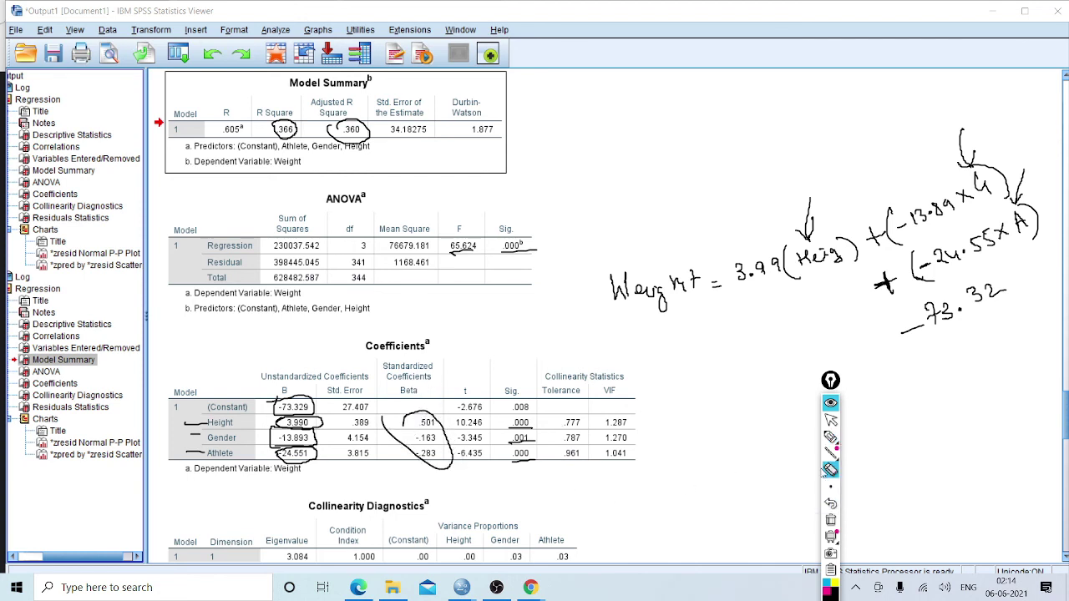
pyautogui.moveTo(435, 420); pyautogui.dragTo(422, 461)
pyautogui.click(830, 436)
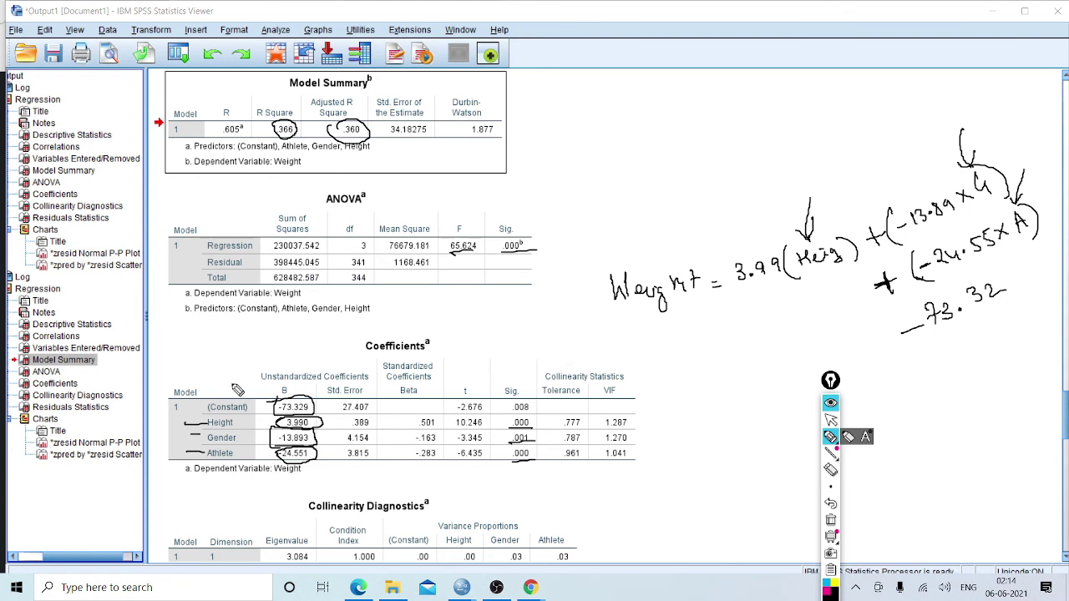
pyautogui.moveTo(410, 411)
pyautogui.mouseDown()
pyautogui.moveTo(441, 417)
pyautogui.moveTo(428, 470)
pyautogui.moveTo(411, 422)
pyautogui.moveTo(452, 373)
pyautogui.moveTo(456, 393)
pyautogui.mouseUp()
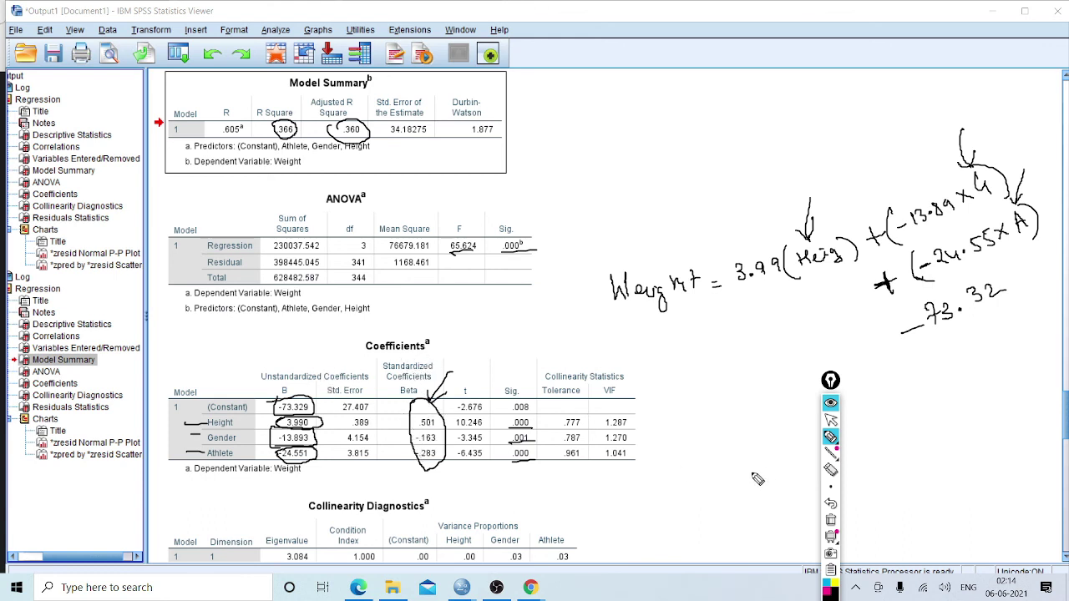
# - Erase the markings on the Beta, Sig., predictor name and B columns of the Coefficients table
pyautogui.click(830, 469)
pyautogui.moveTo(390, 408); pyautogui.dragTo(440, 400)
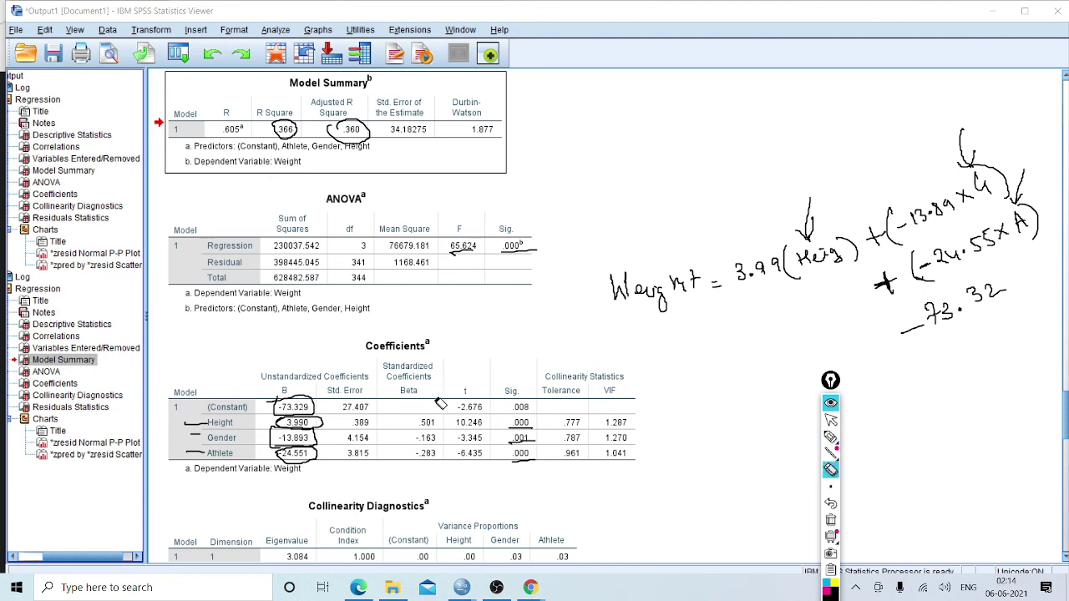
pyautogui.click(831, 439)
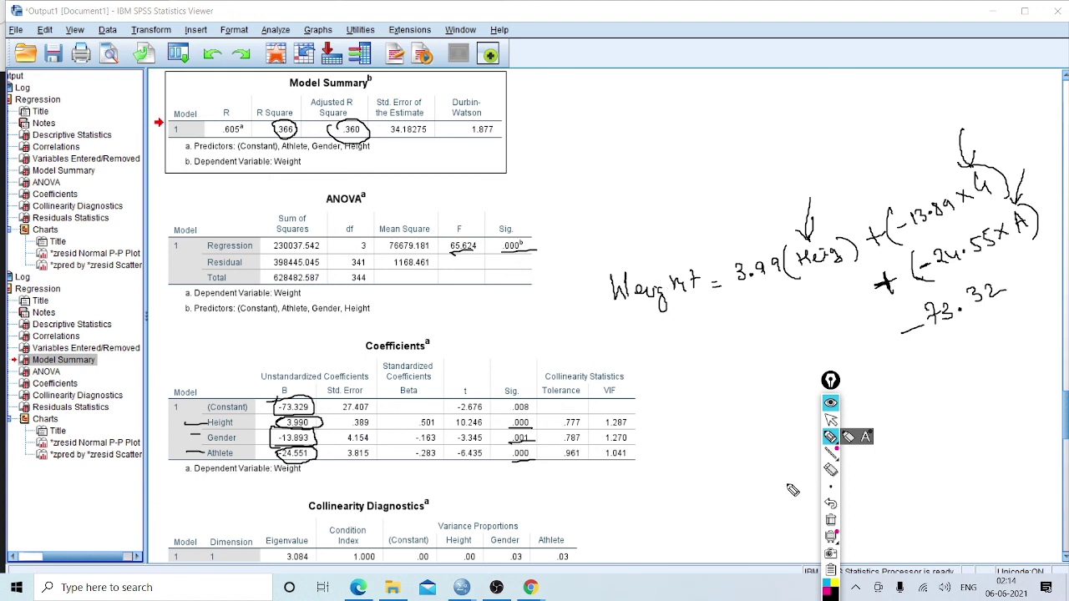
pyautogui.click(831, 470)
pyautogui.moveTo(534, 426); pyautogui.dragTo(529, 477)
pyautogui.moveTo(194, 426); pyautogui.dragTo(201, 455)
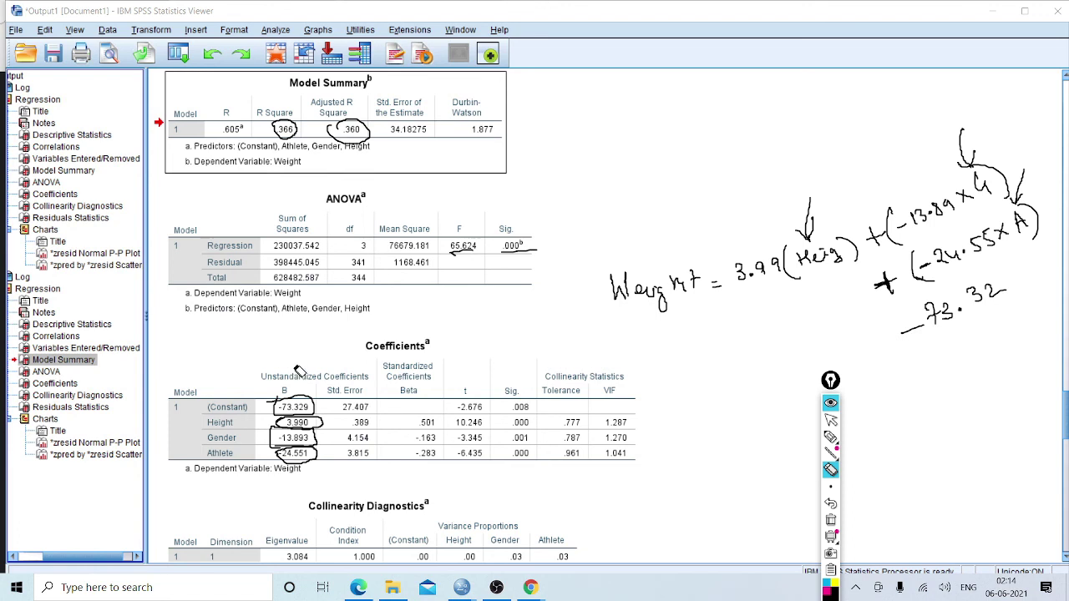
pyautogui.moveTo(300, 374); pyautogui.dragTo(293, 407)
# - Circle the B coefficients of Gender, Athlete and Height, and erase the circles again
pyautogui.click(830, 436)
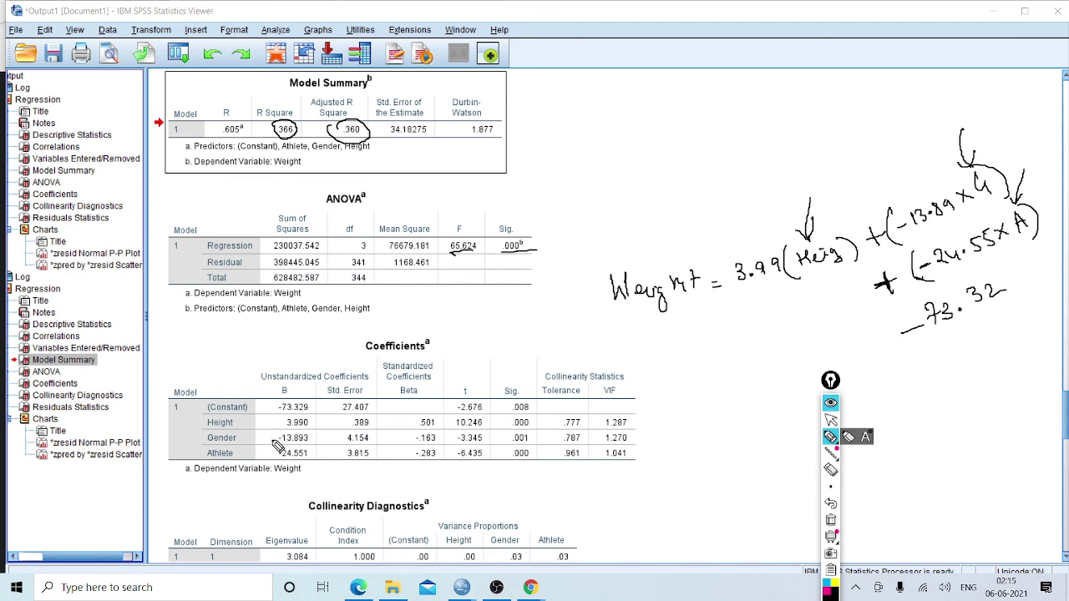
pyautogui.moveTo(272, 438)
pyautogui.mouseDown()
pyautogui.moveTo(291, 428)
pyautogui.moveTo(284, 464)
pyautogui.moveTo(302, 451)
pyautogui.moveTo(294, 472)
pyautogui.moveTo(264, 451)
pyautogui.mouseUp()
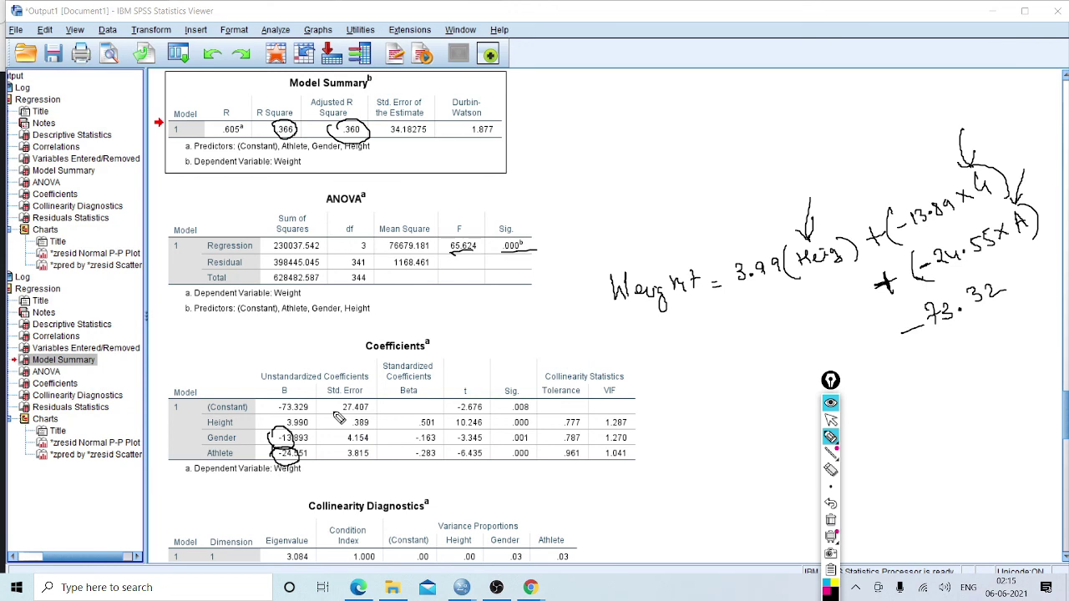
pyautogui.moveTo(288, 415)
pyautogui.mouseDown()
pyautogui.moveTo(291, 440)
pyautogui.moveTo(272, 421)
pyautogui.mouseUp()
pyautogui.click(831, 470)
pyautogui.moveTo(290, 408); pyautogui.dragTo(287, 471)
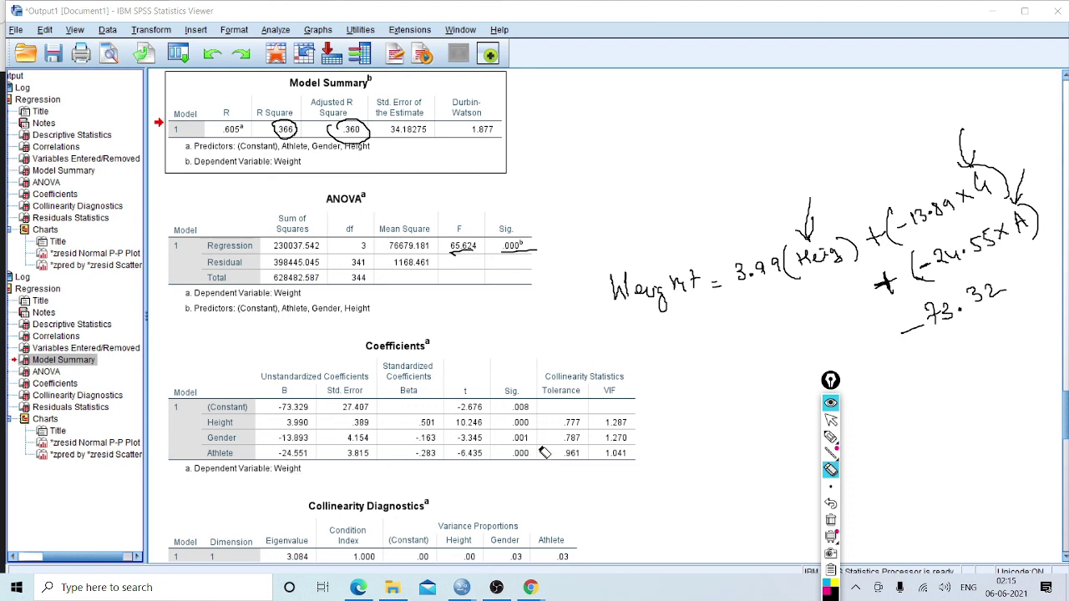
# - Move the drawing toolbar beside the equation, switch to a magenta pen, and bracket Gender's B coefficient
pyautogui.click(831, 420)
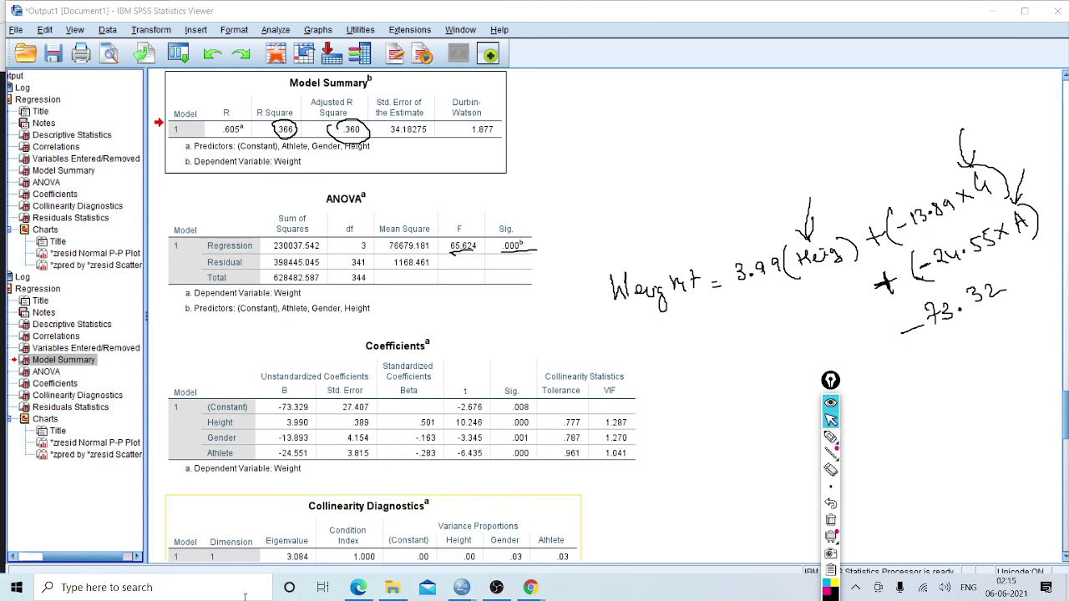
pyautogui.moveTo(461, 587)
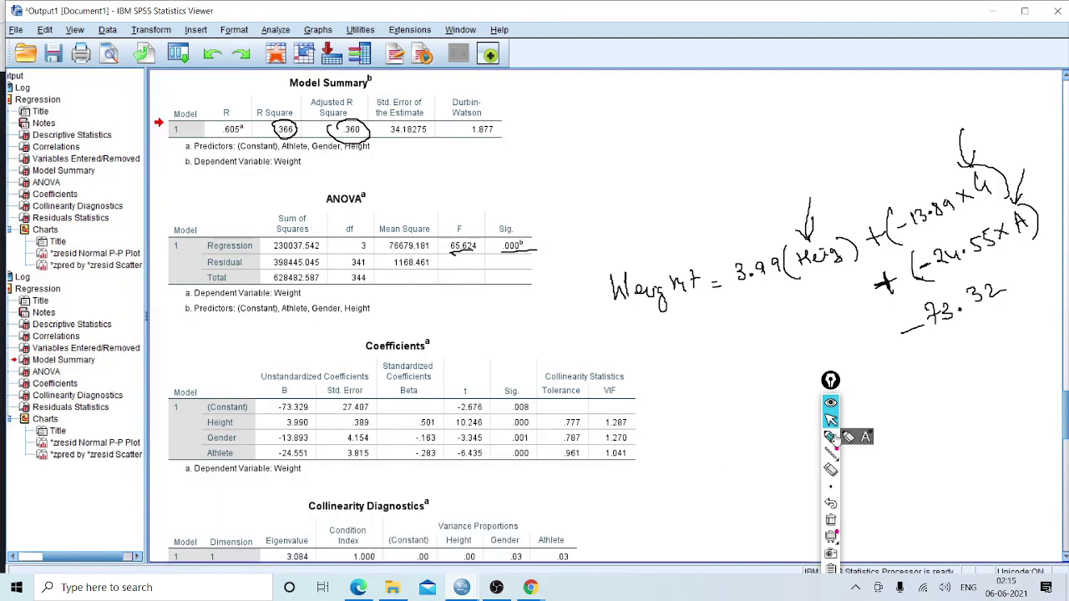
pyautogui.moveTo(830, 380); pyautogui.dragTo(1044, 236)
pyautogui.click(1041, 293)
pyautogui.moveTo(982, 289); pyautogui.dragTo(1006, 294)
pyautogui.click(1043, 448)
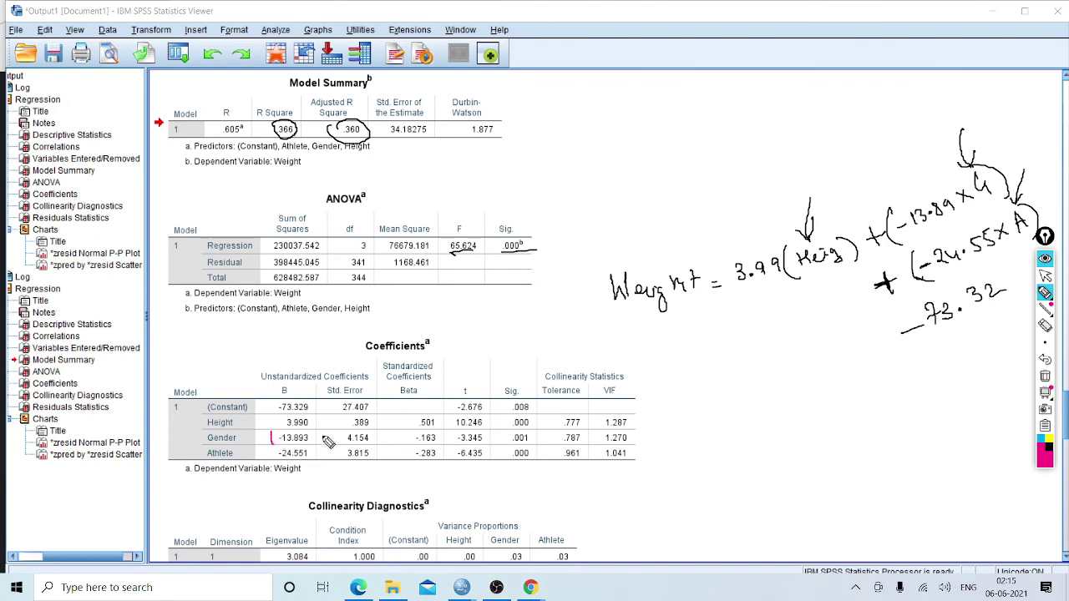
pyautogui.moveTo(308, 432); pyautogui.dragTo(306, 444)
# - Sketch a diagram splitting G into 0 Male and 1 Female with an arrow from 0 to 1, re-marking Gender's B coefficient and underlining Male
pyautogui.moveTo(762, 375)
pyautogui.mouseDown()
pyautogui.moveTo(773, 394)
pyautogui.moveTo(741, 418)
pyautogui.moveTo(820, 404)
pyautogui.moveTo(828, 427)
pyautogui.mouseUp()
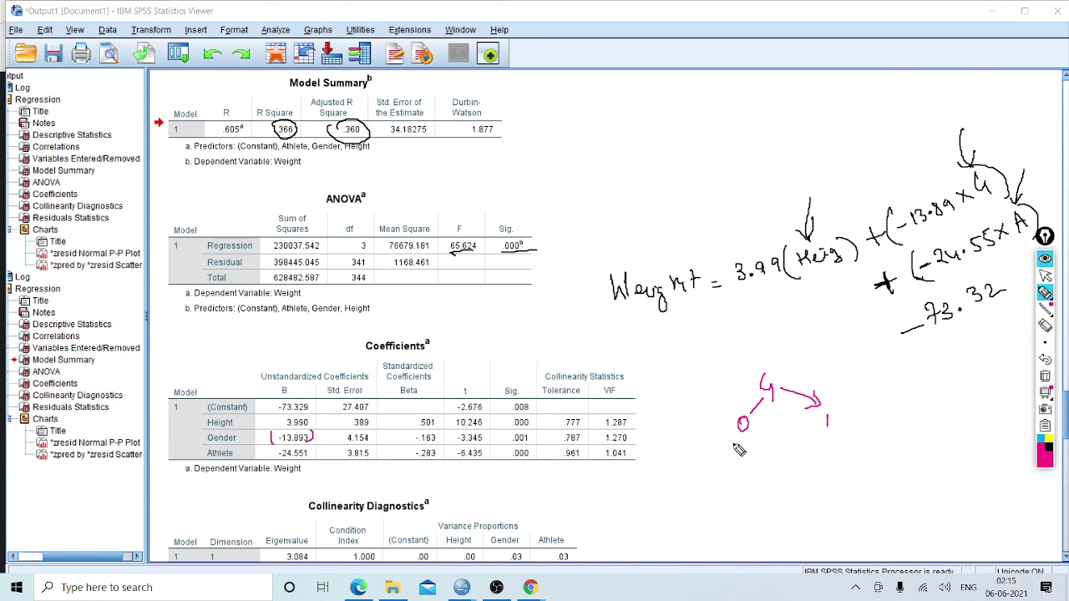
pyautogui.moveTo(718, 438); pyautogui.dragTo(763, 436)
pyautogui.moveTo(812, 436); pyautogui.dragTo(860, 429)
pyautogui.moveTo(722, 458)
pyautogui.mouseDown()
pyautogui.moveTo(842, 458)
pyautogui.moveTo(897, 443)
pyautogui.mouseUp()
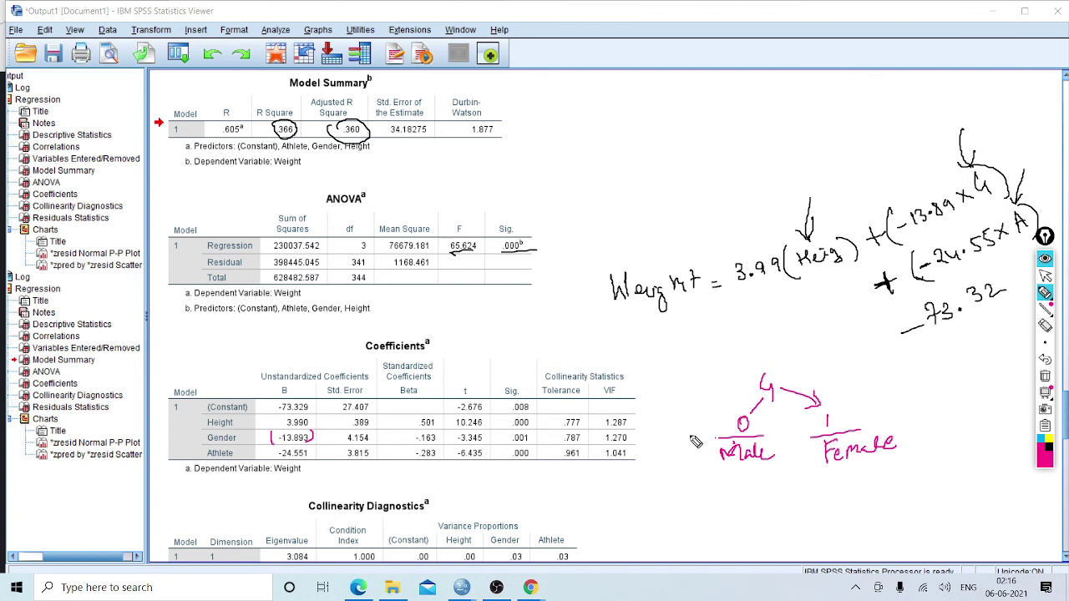
pyautogui.moveTo(761, 424); pyautogui.dragTo(813, 417)
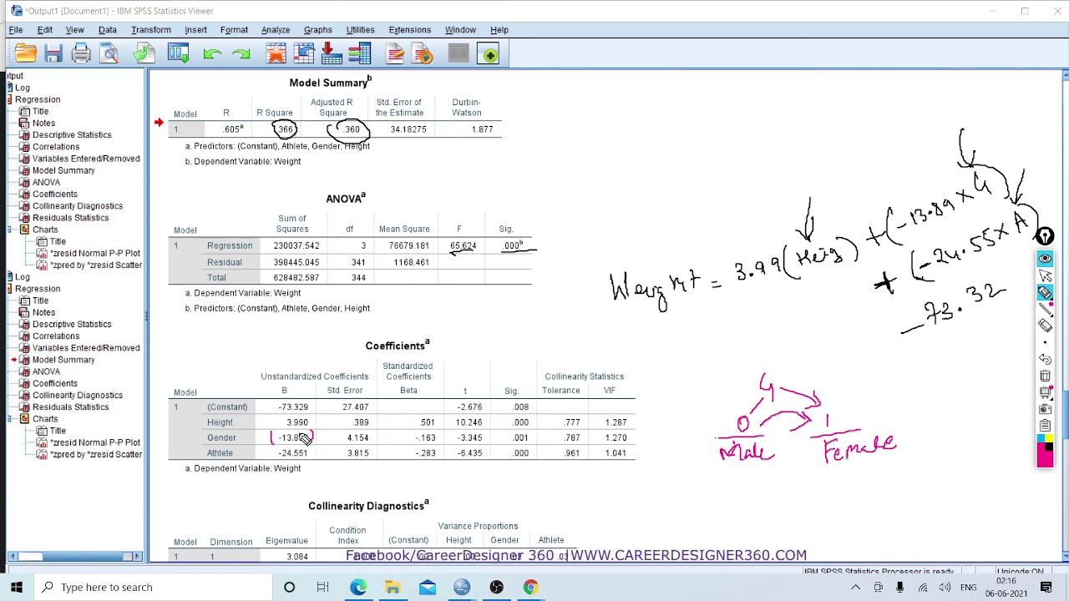
pyautogui.moveTo(272, 431)
pyautogui.mouseDown()
pyautogui.moveTo(277, 443)
pyautogui.moveTo(308, 445)
pyautogui.mouseUp()
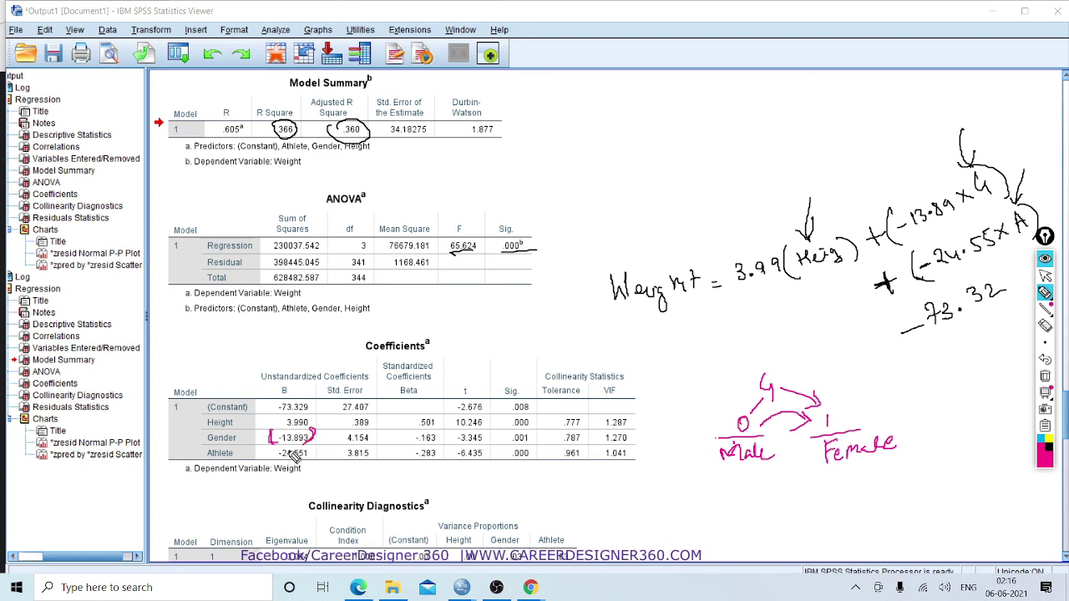
pyautogui.moveTo(720, 470); pyautogui.dragTo(772, 466)
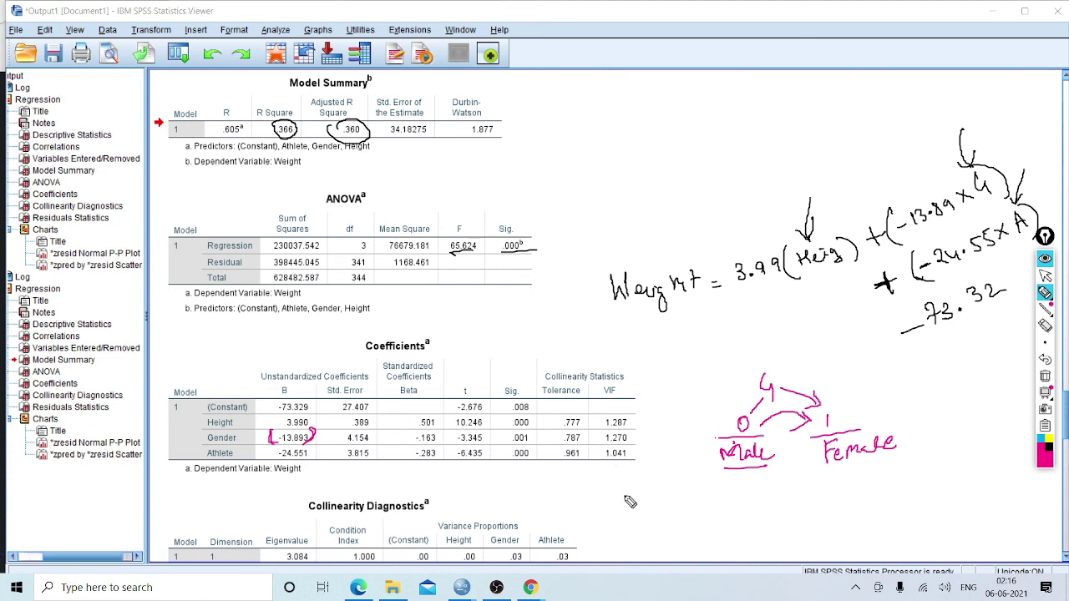
# - Bracket Athlete's B coefficient and sketch a diagram splitting A into NA 0 and A 1, with an arrow from 0 to 1
pyautogui.moveTo(272, 446)
pyautogui.mouseDown()
pyautogui.moveTo(268, 466)
pyautogui.moveTo(316, 464)
pyautogui.mouseUp()
pyautogui.moveTo(607, 471)
pyautogui.mouseDown()
pyautogui.moveTo(618, 479)
pyautogui.moveTo(589, 518)
pyautogui.moveTo(653, 483)
pyautogui.mouseUp()
pyautogui.moveTo(658, 494); pyautogui.dragTo(673, 484)
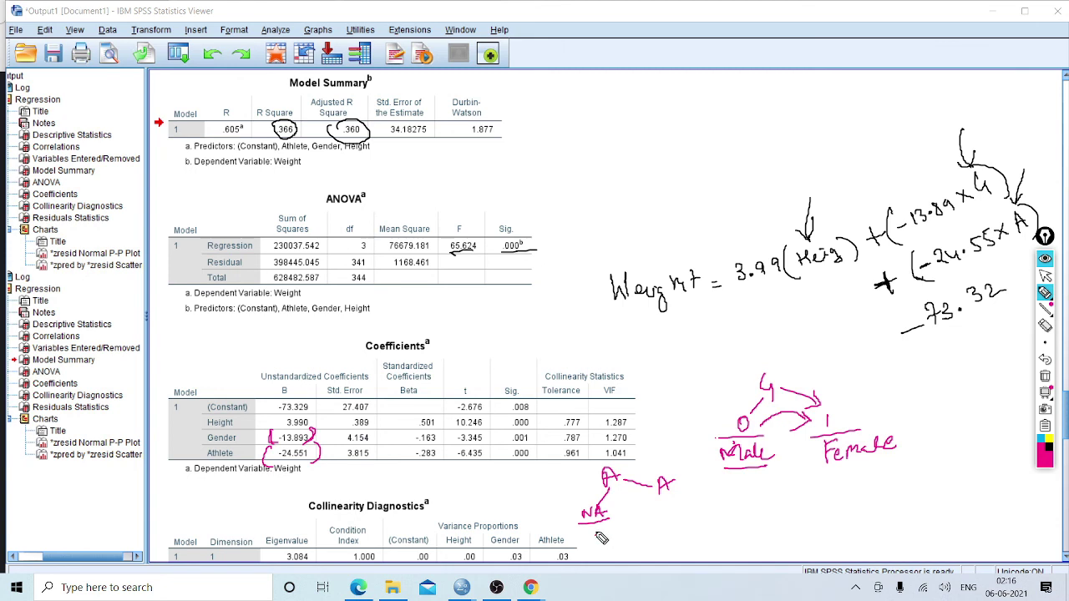
pyautogui.moveTo(600, 532); pyautogui.dragTo(604, 536)
pyautogui.moveTo(654, 501)
pyautogui.mouseDown()
pyautogui.moveTo(686, 495)
pyautogui.moveTo(674, 514)
pyautogui.mouseUp()
pyautogui.moveTo(619, 527)
pyautogui.mouseDown()
pyautogui.moveTo(660, 520)
pyautogui.moveTo(649, 525)
pyautogui.mouseUp()
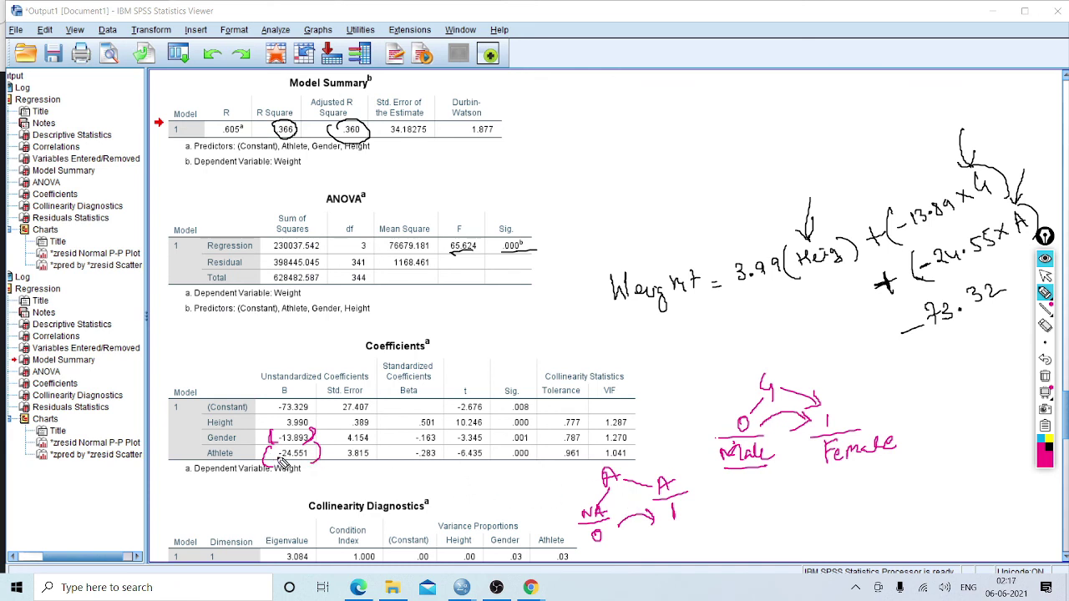
pyautogui.moveTo(274, 464)
pyautogui.mouseDown()
pyautogui.moveTo(314, 461)
pyautogui.moveTo(317, 444)
pyautogui.moveTo(269, 446)
pyautogui.moveTo(274, 474)
pyautogui.mouseUp()
pyautogui.moveTo(612, 537)
pyautogui.mouseDown()
pyautogui.moveTo(633, 515)
pyautogui.moveTo(659, 522)
pyautogui.moveTo(655, 529)
pyautogui.mouseUp()
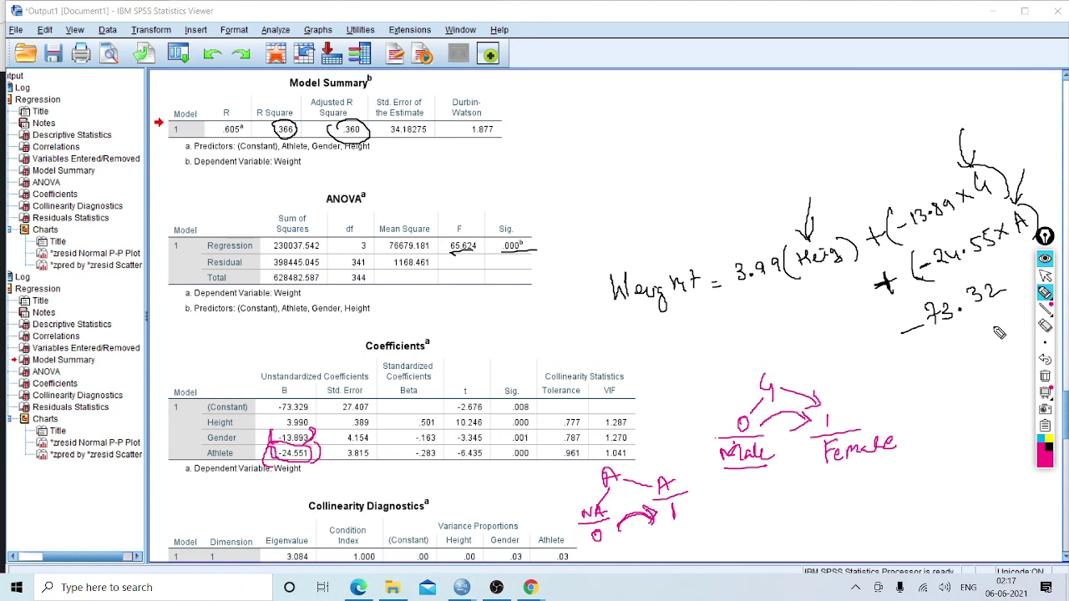
# - Replace the brackets around the B coefficients with a mark beside Gender and Athlete and a box around Gender's B value
pyautogui.click(1045, 325)
pyautogui.moveTo(270, 452); pyautogui.dragTo(309, 436)
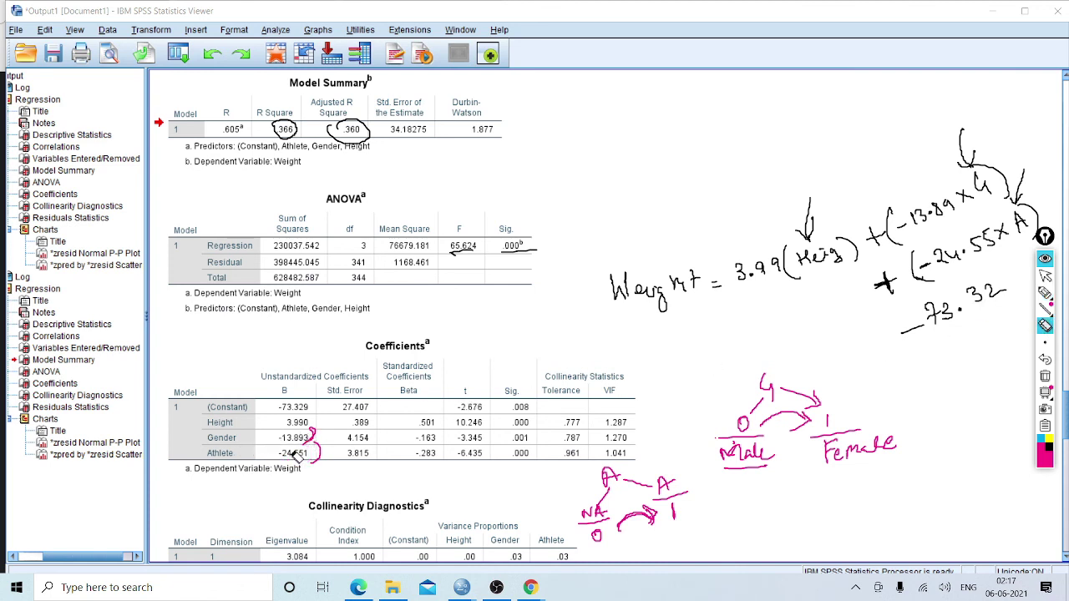
pyautogui.moveTo(1045, 294)
pyautogui.click(994, 294)
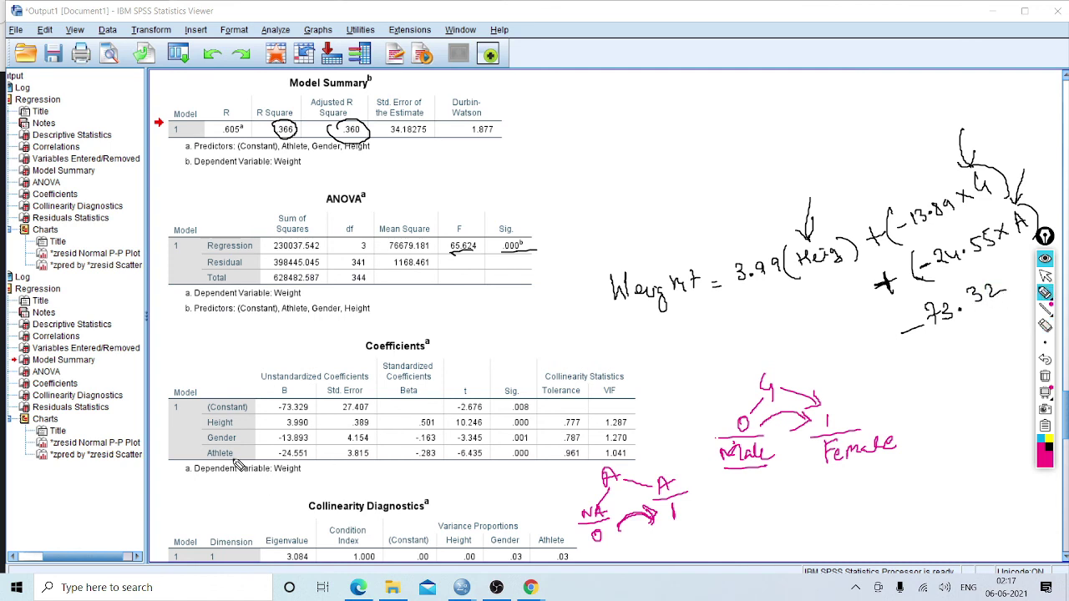
pyautogui.moveTo(191, 437); pyautogui.dragTo(208, 451)
pyautogui.moveTo(278, 440)
pyautogui.mouseDown()
pyautogui.moveTo(268, 436)
pyautogui.moveTo(315, 435)
pyautogui.moveTo(267, 451)
pyautogui.moveTo(309, 443)
pyautogui.mouseUp()
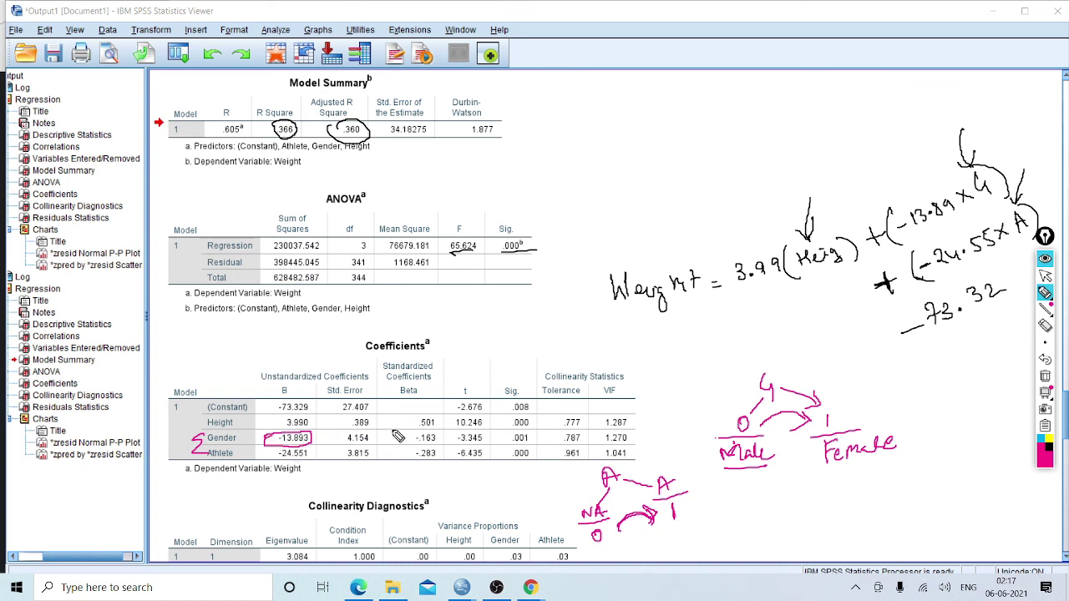
# - Erase the magenta marks from the Coefficients table, clear all remaining drawings from the screen, and return to the normal pointer
pyautogui.moveTo(1044, 309)
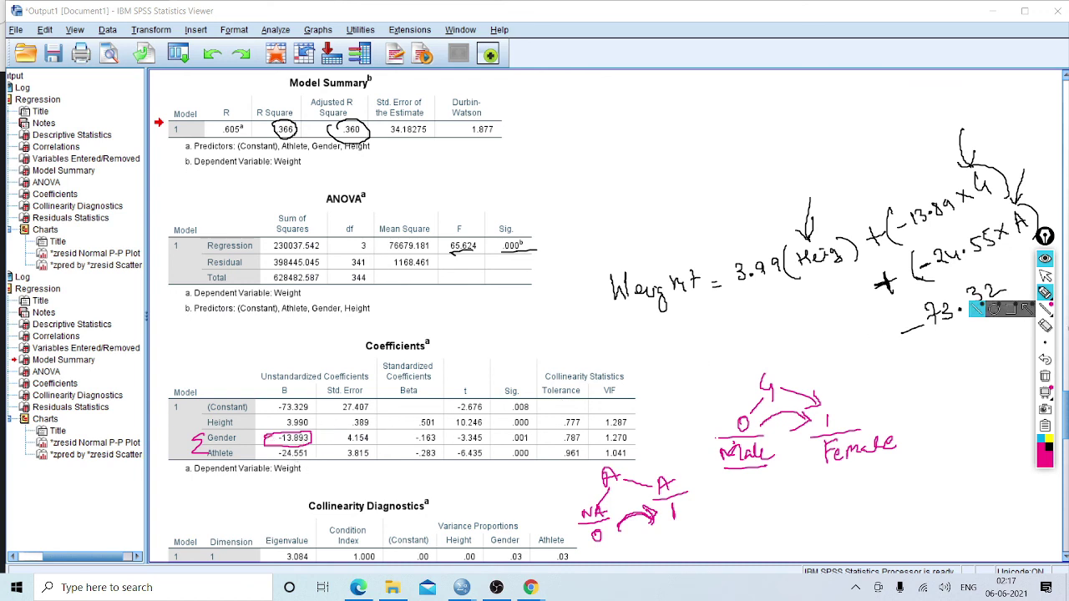
pyautogui.click(1045, 326)
pyautogui.moveTo(203, 451); pyautogui.dragTo(292, 449)
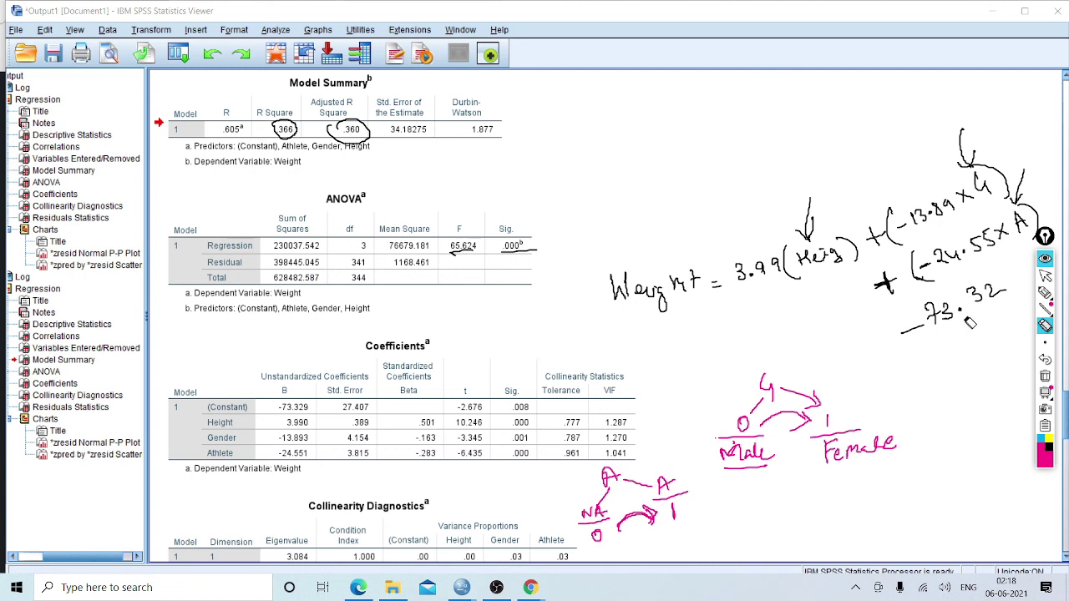
pyautogui.click(1045, 376)
pyautogui.click(1044, 276)
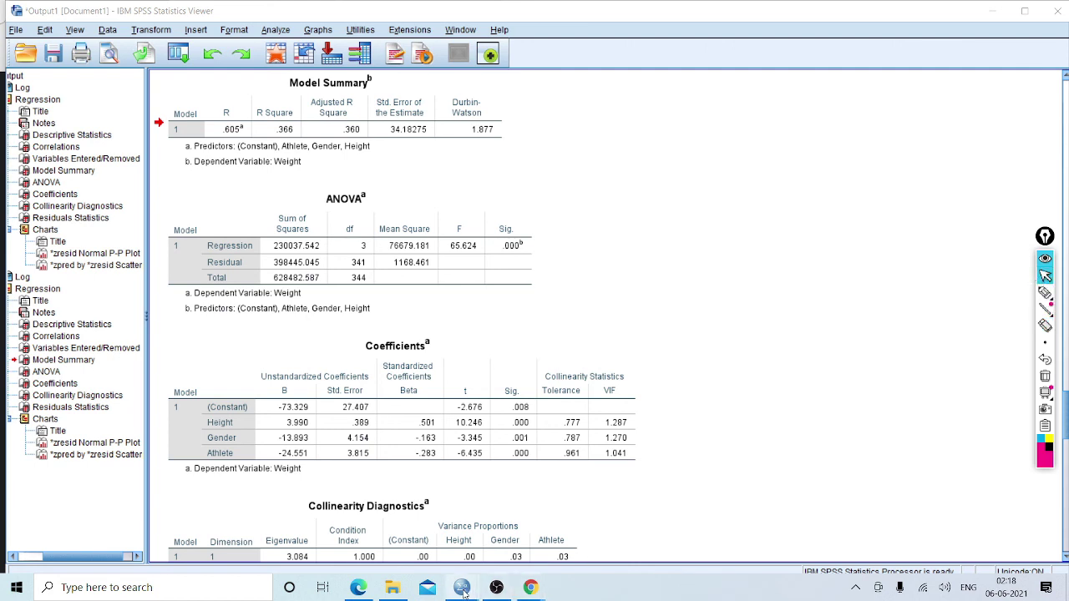
pyautogui.moveTo(465, 589)
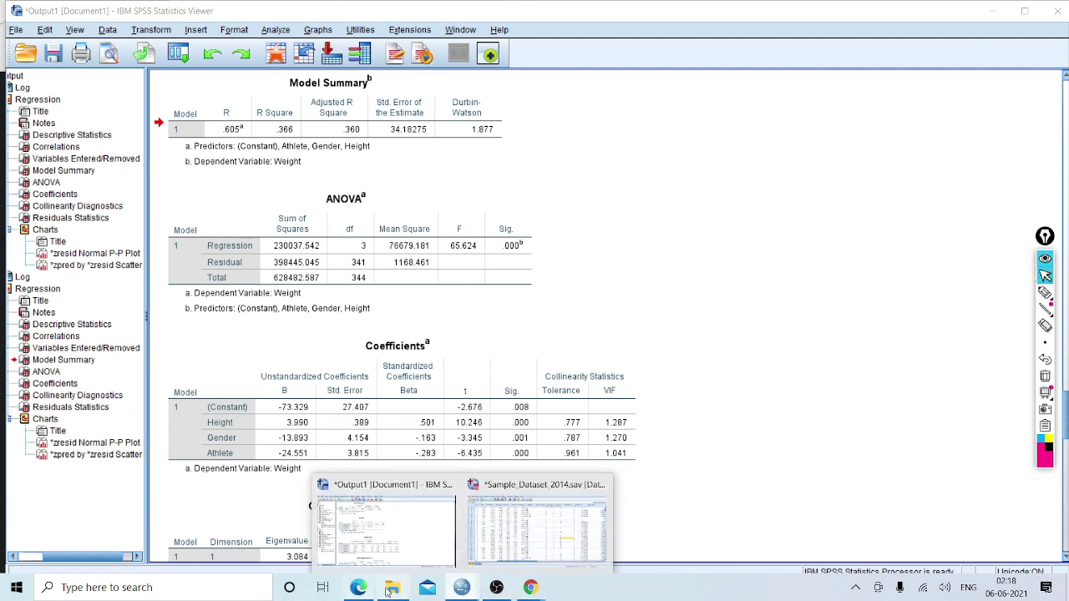
pyautogui.click(496, 588)
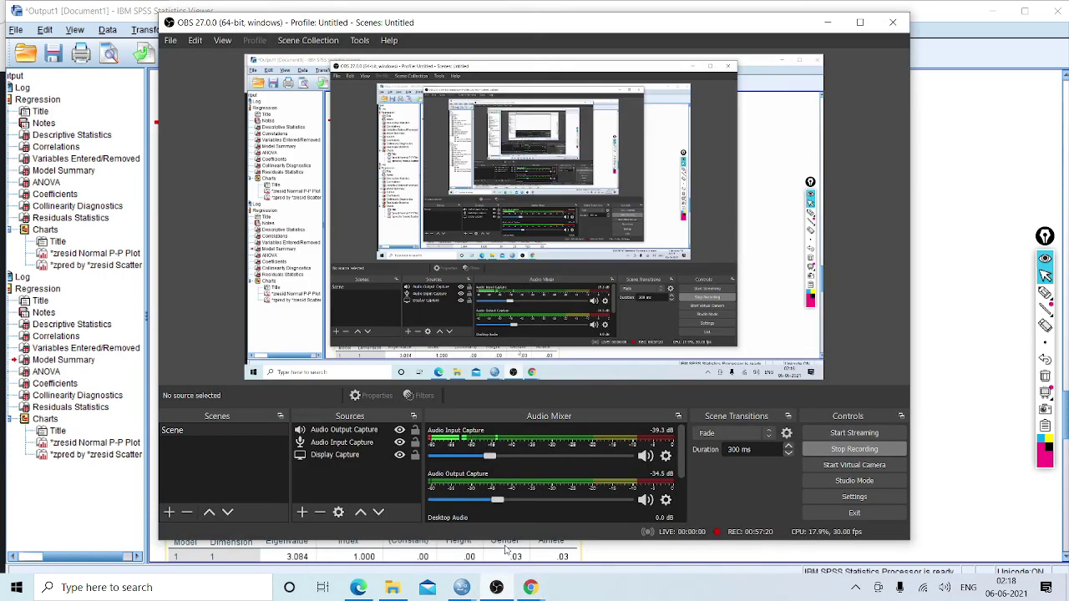
pyautogui.click(819, 23)
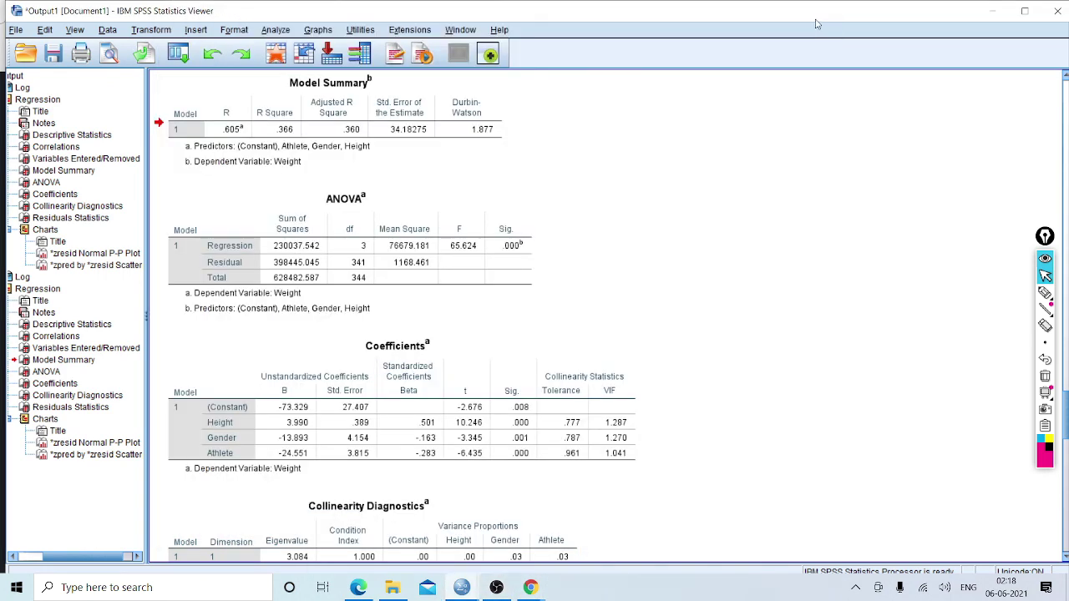